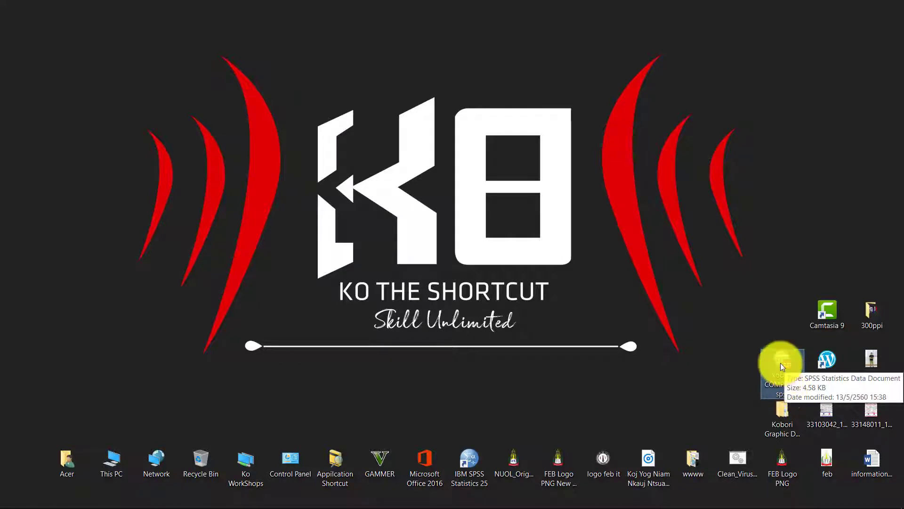
Open kobori COMPUTER spss.sav in SPSS and switch to Variable View, selecting the Gender variable.
double_click(776, 351)
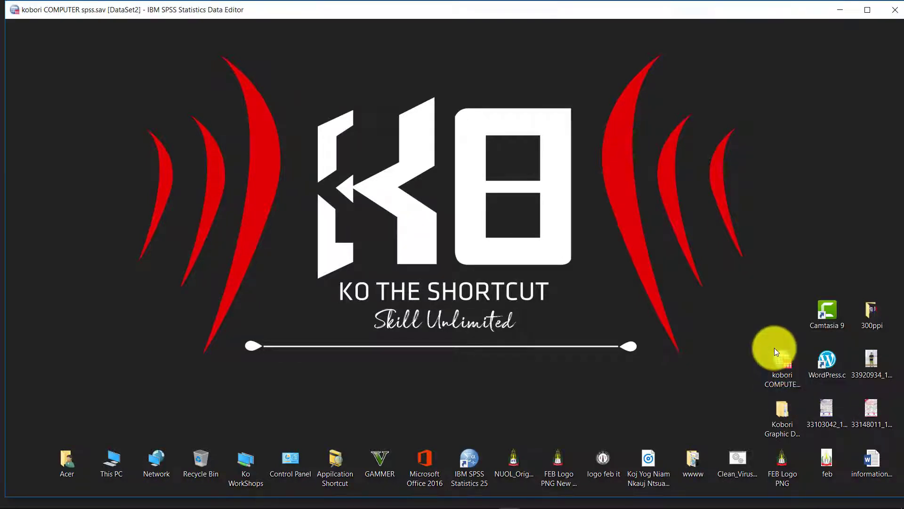
click(98, 102)
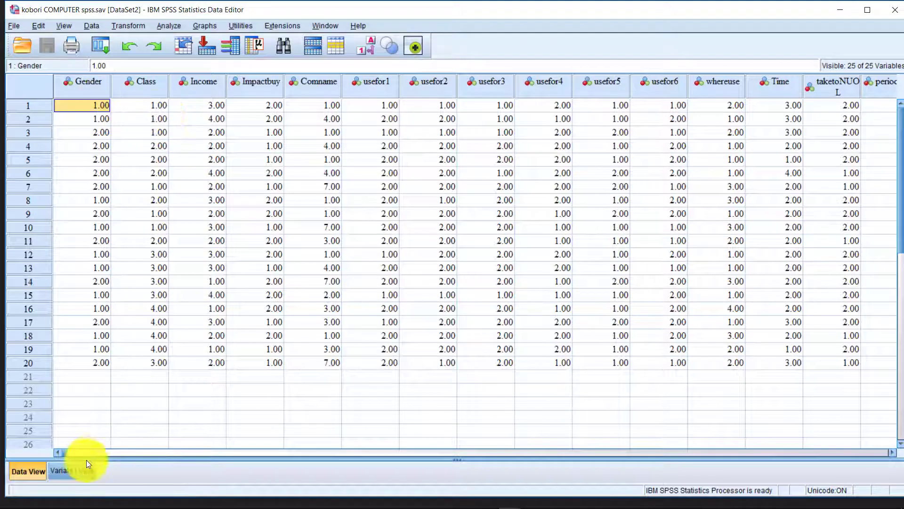
click(80, 467)
click(90, 81)
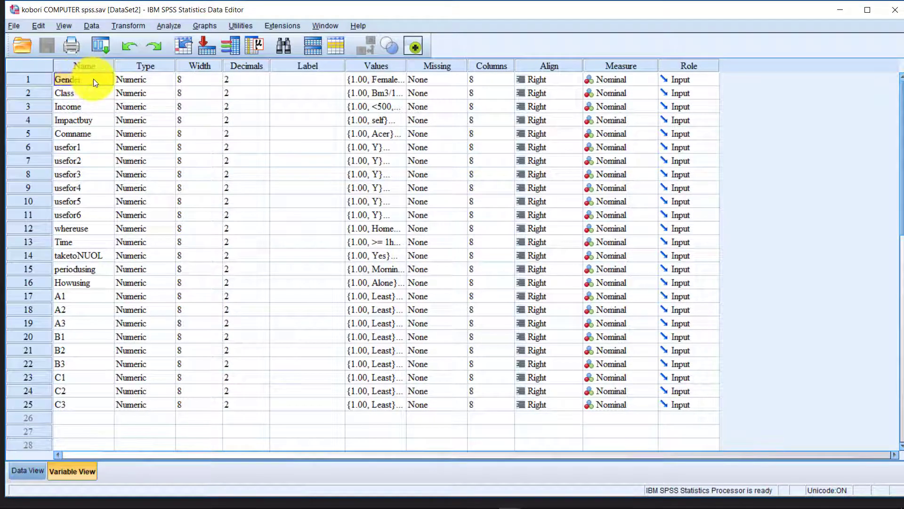
click(392, 80)
click(398, 79)
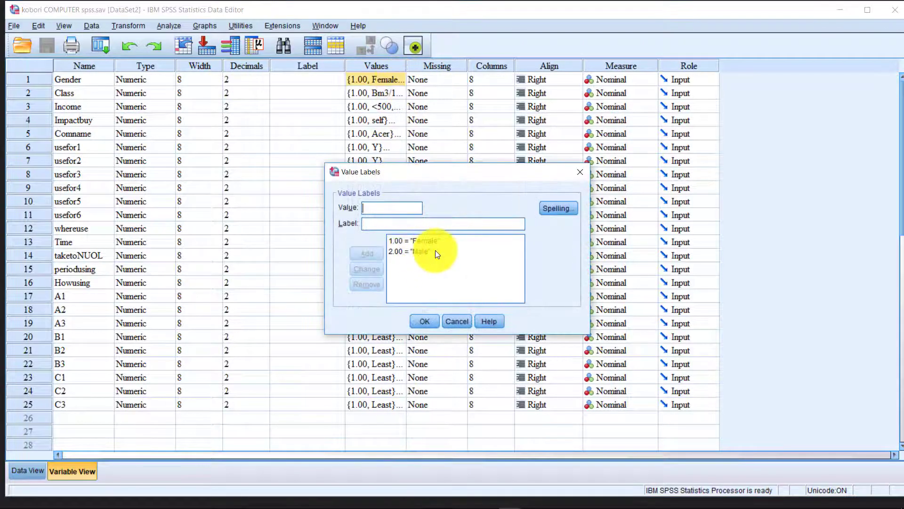
click(580, 171)
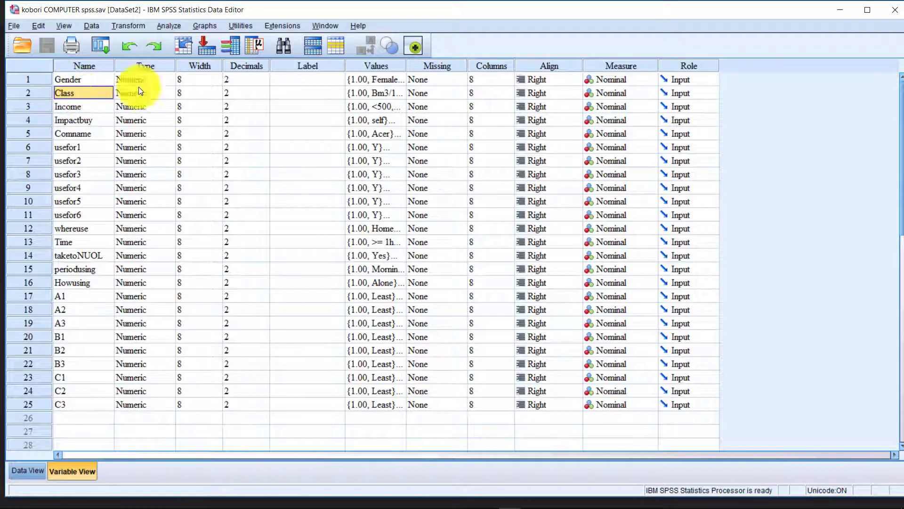
click(392, 94)
click(398, 96)
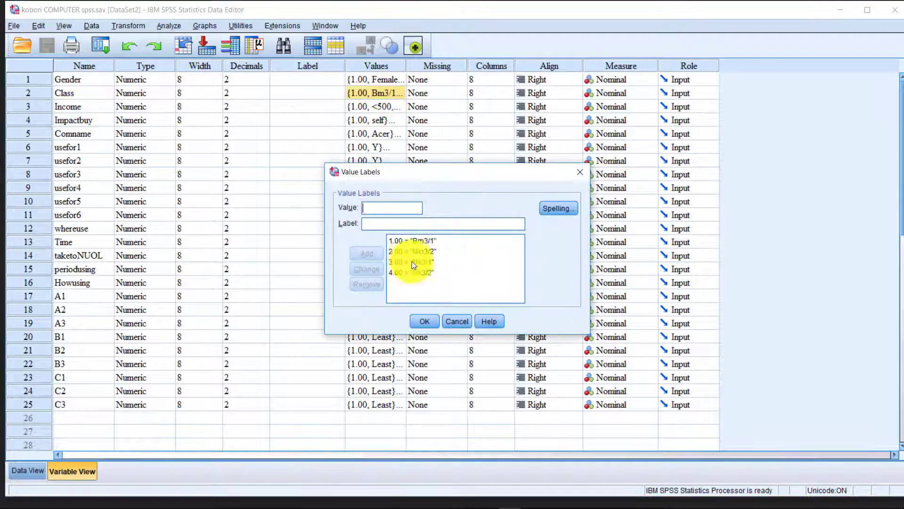
click(582, 171)
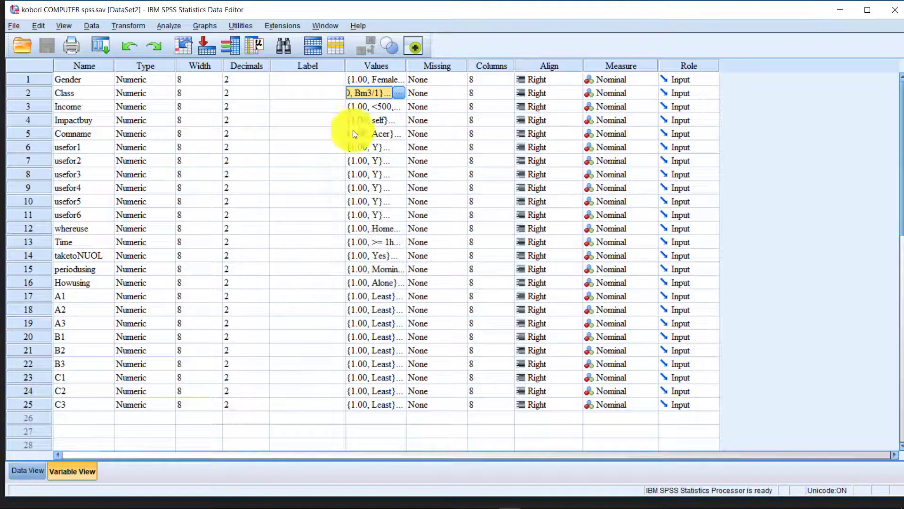
click(79, 108)
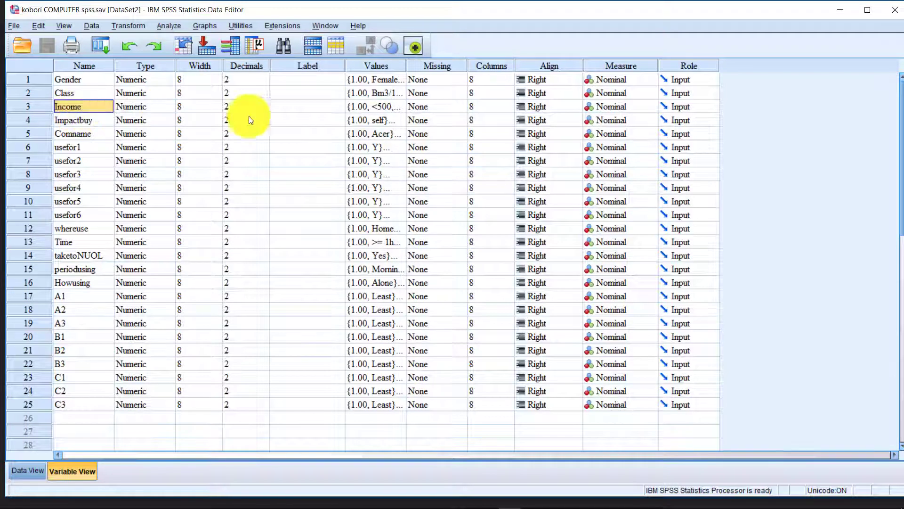
click(370, 107)
click(399, 107)
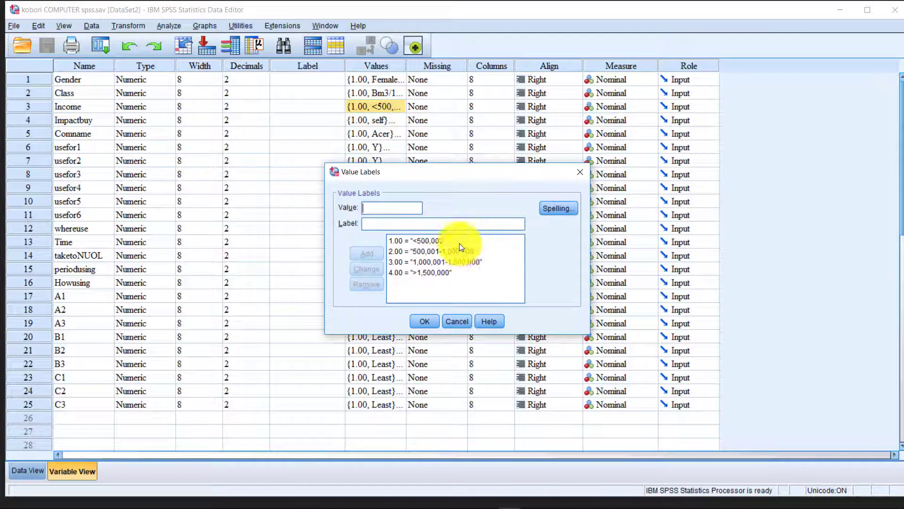
click(462, 250)
click(464, 262)
click(465, 272)
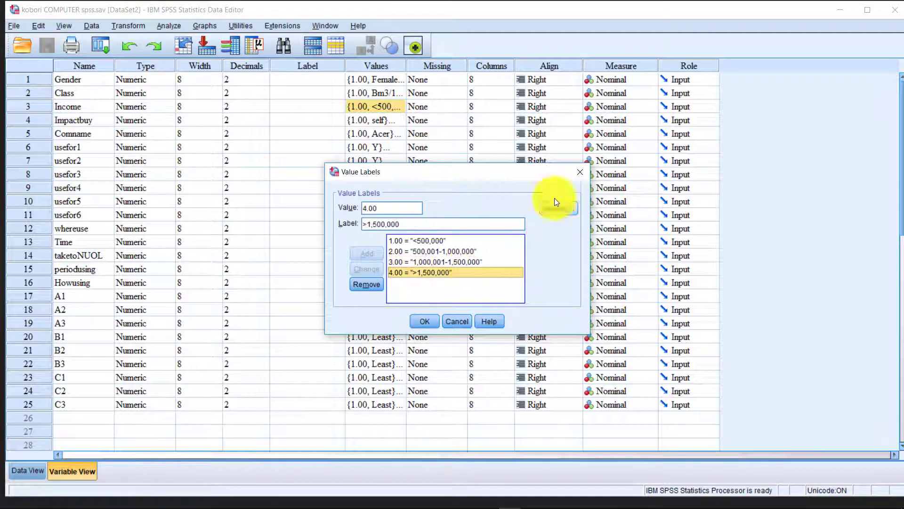
click(576, 174)
click(100, 124)
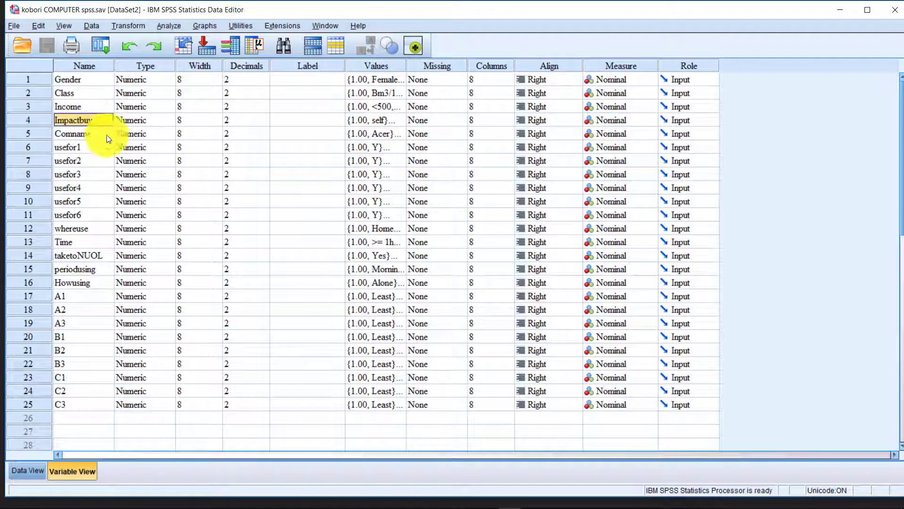
click(379, 146)
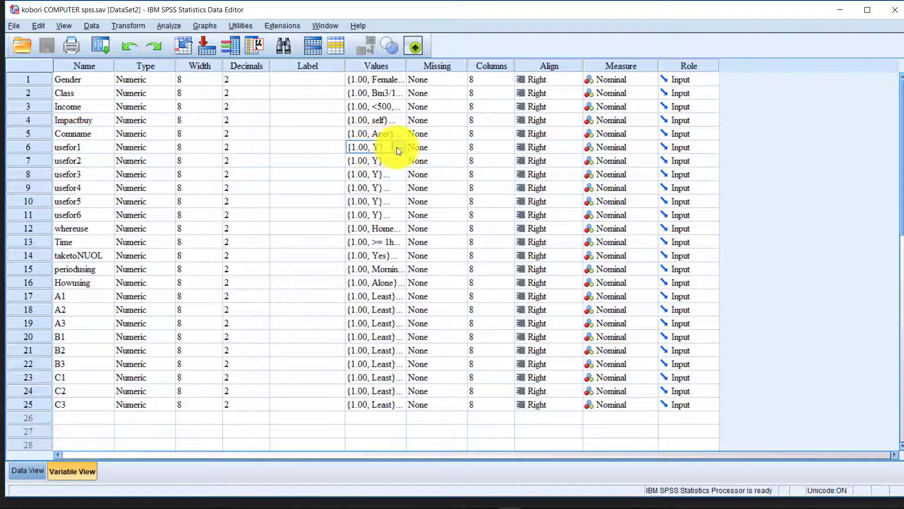
click(399, 152)
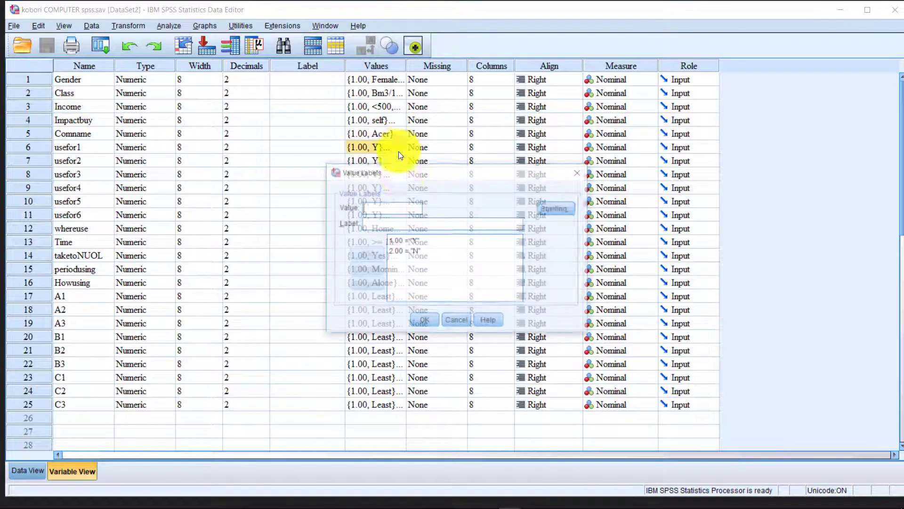
click(582, 171)
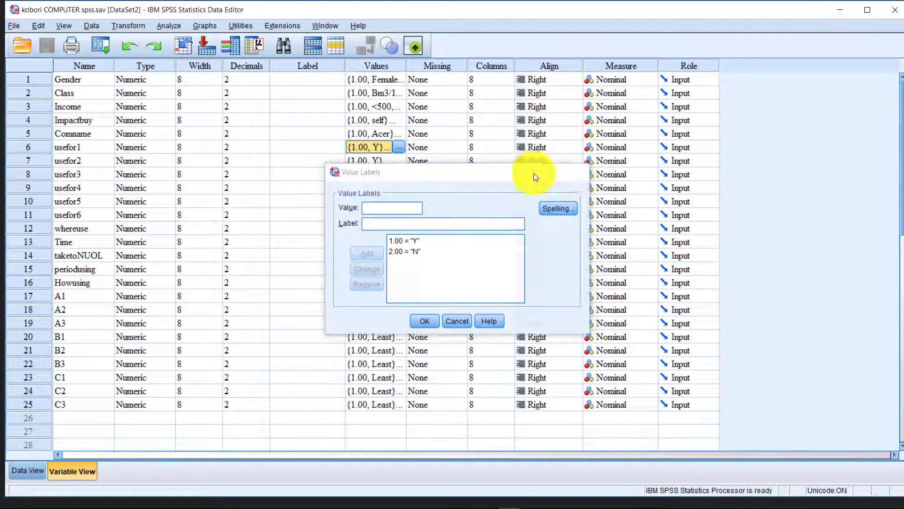
click(86, 146)
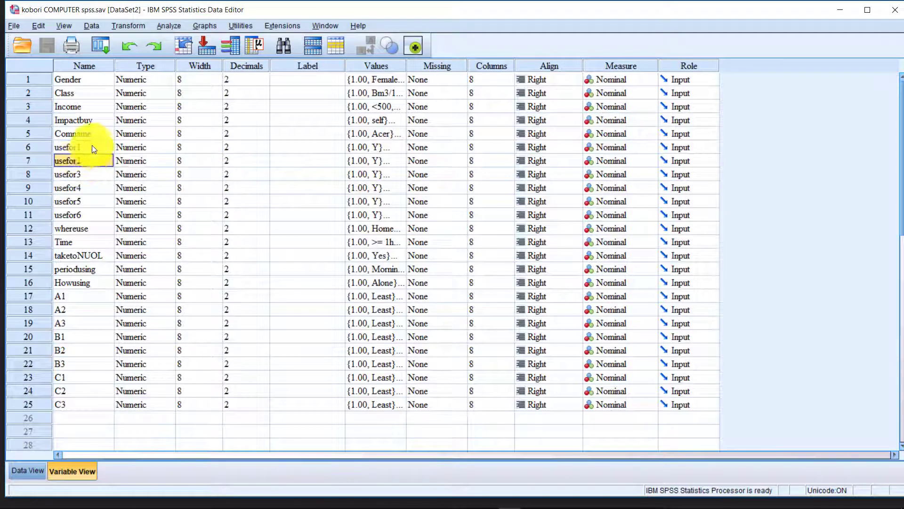
click(97, 160)
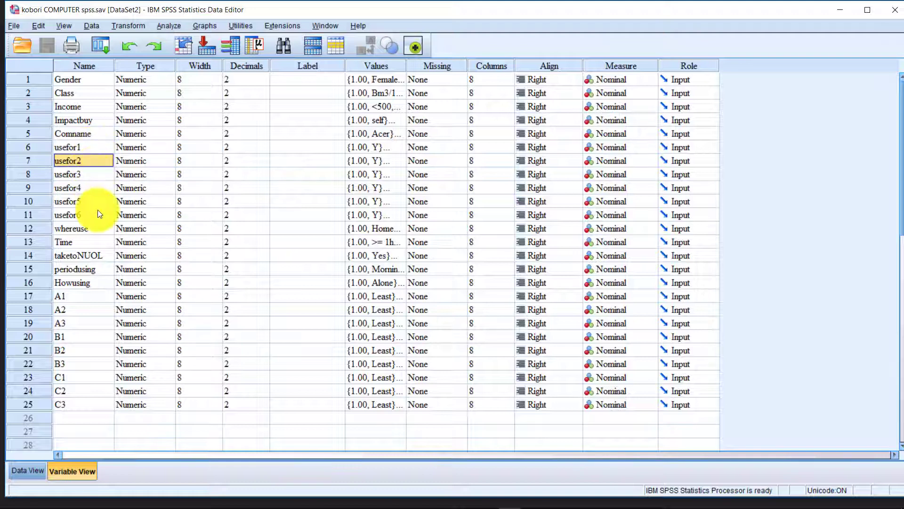
click(98, 215)
click(99, 151)
drag(97, 148, 92, 213)
click(108, 147)
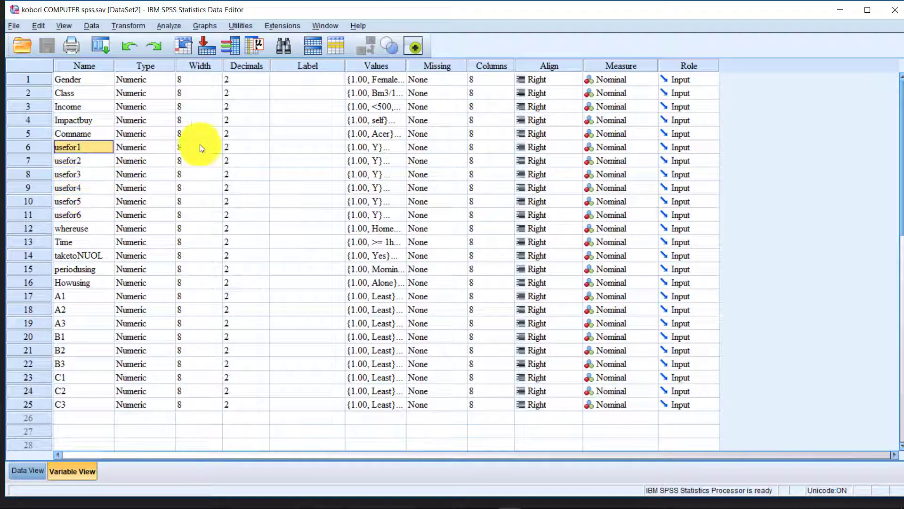
Inspect the usefor1 value labels (1.00 = Y) and close them unchanged.
click(379, 149)
click(400, 147)
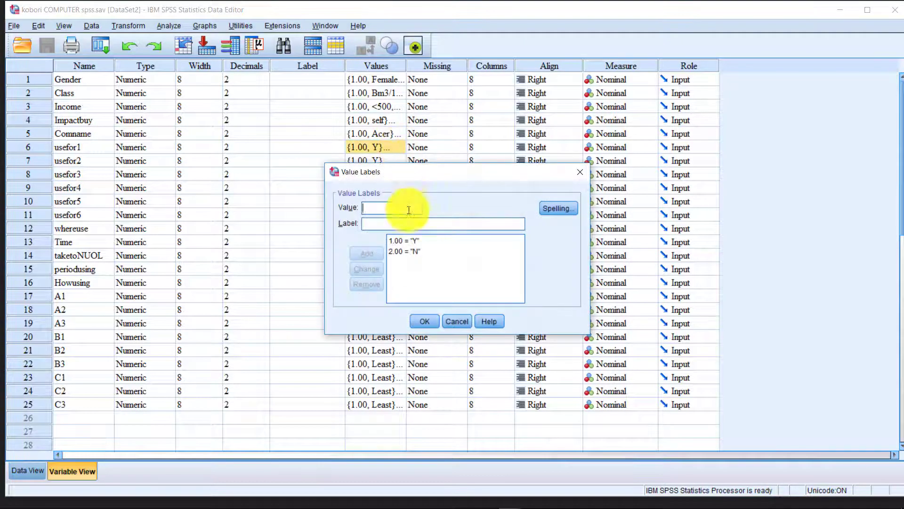
click(417, 242)
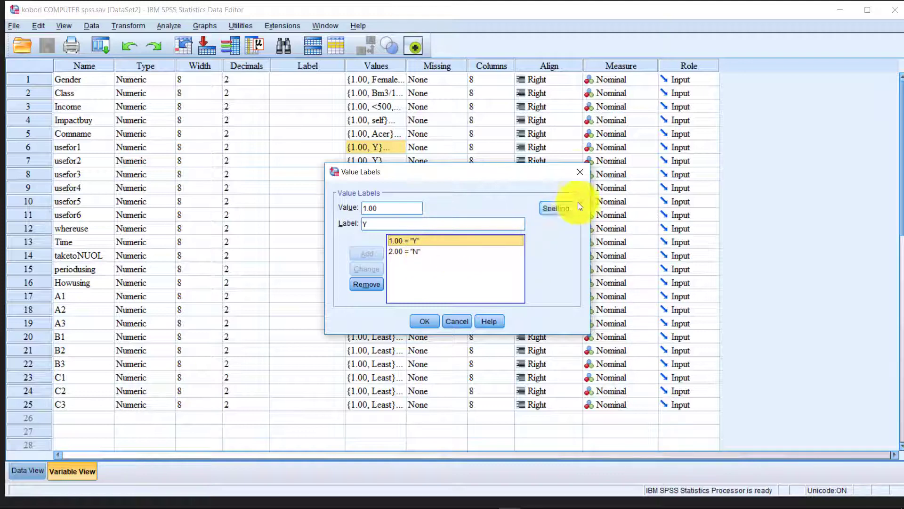
click(582, 172)
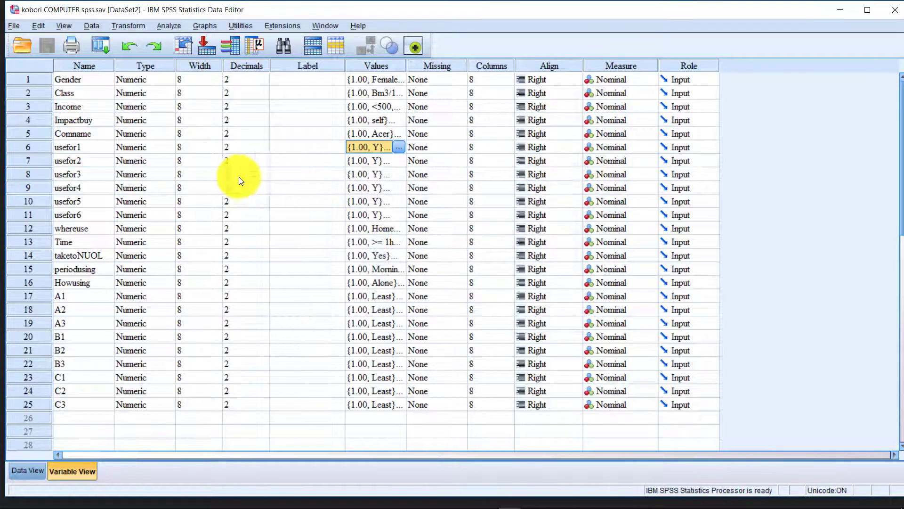
Step through the variable rows and check the whereuse value labels without changes.
click(190, 187)
click(90, 216)
click(88, 228)
click(83, 147)
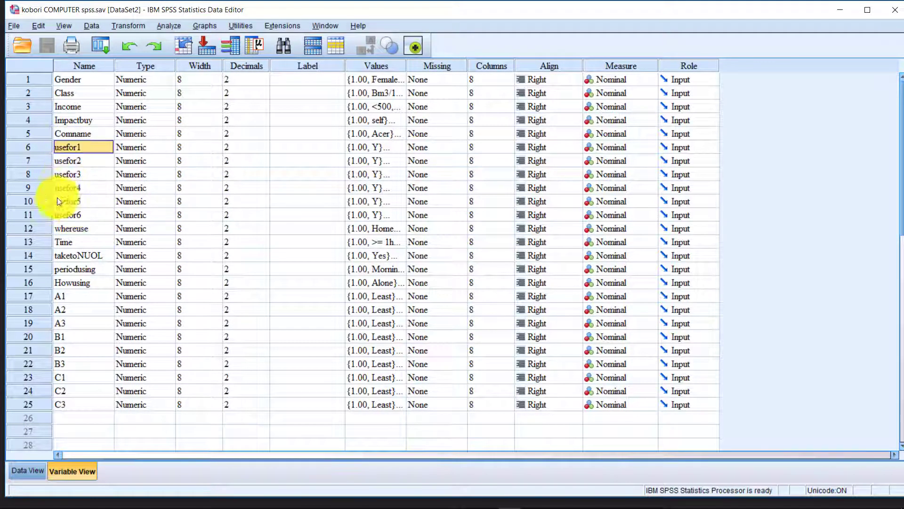
click(72, 229)
click(395, 228)
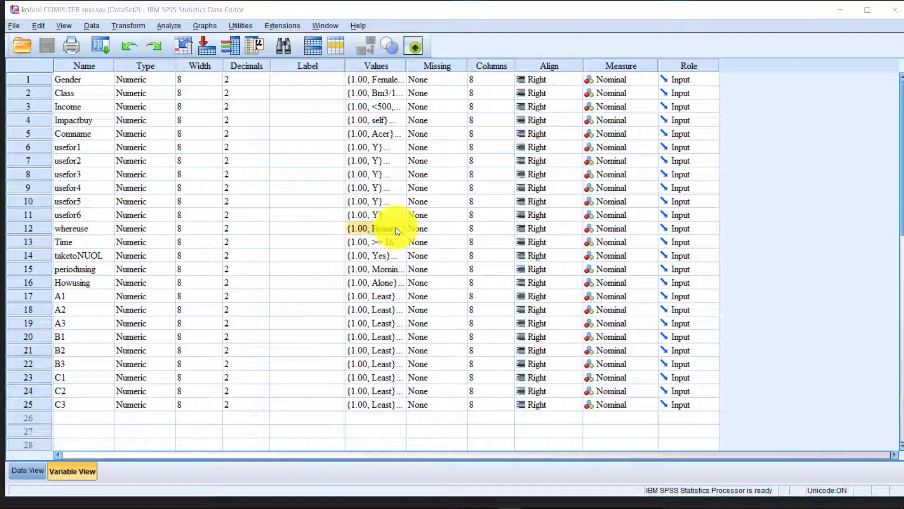
click(401, 228)
click(578, 173)
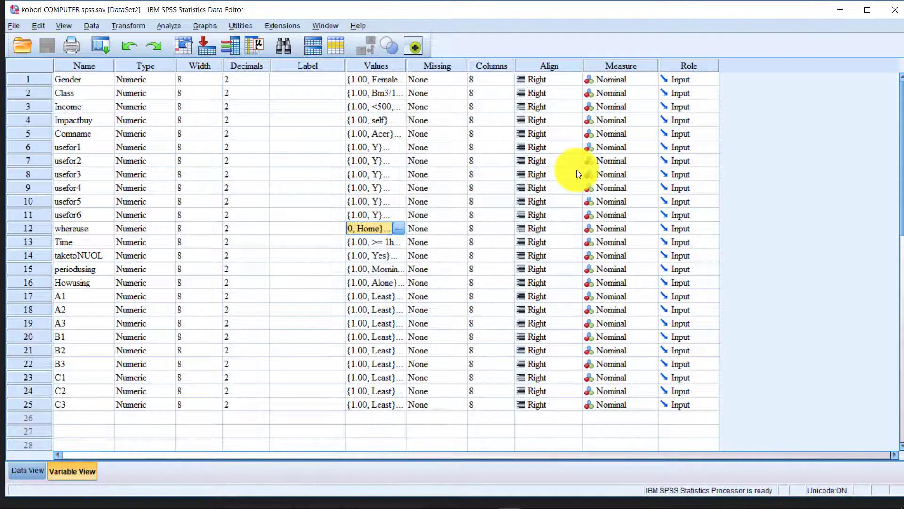
Review the A1 value labels, from 1.00 = Least to 5.00 = Most.
click(88, 252)
click(89, 265)
click(96, 281)
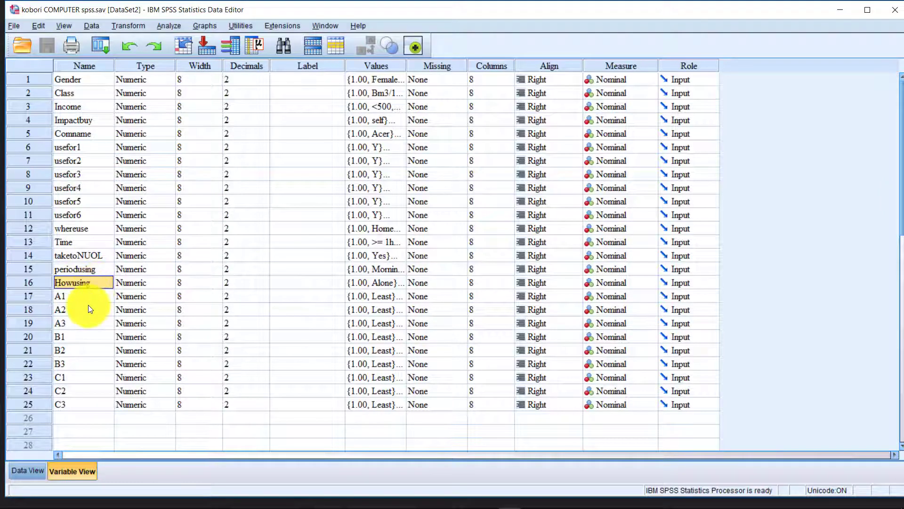
click(88, 300)
click(370, 296)
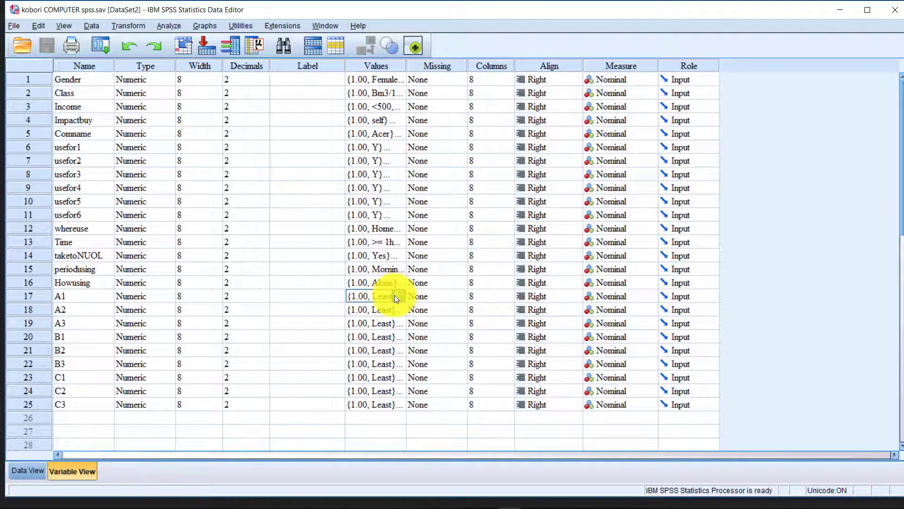
click(394, 294)
click(432, 243)
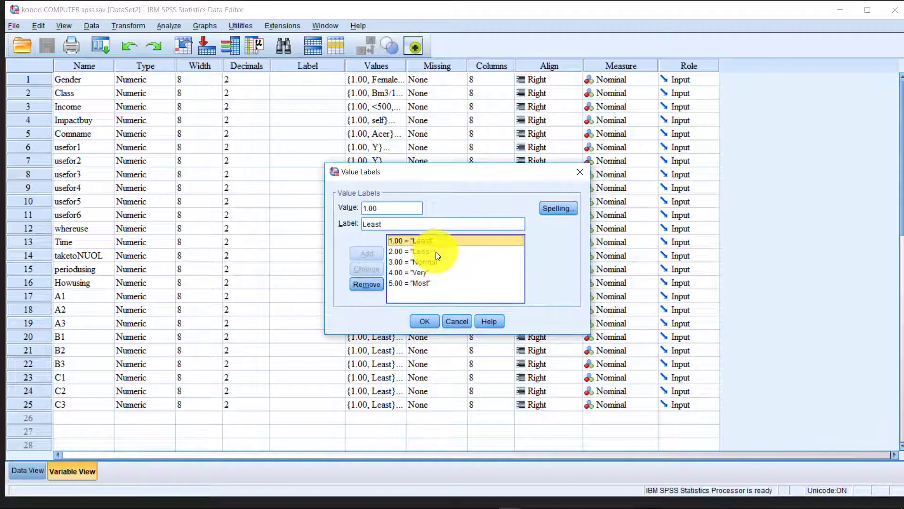
click(436, 251)
click(437, 262)
click(436, 273)
click(434, 283)
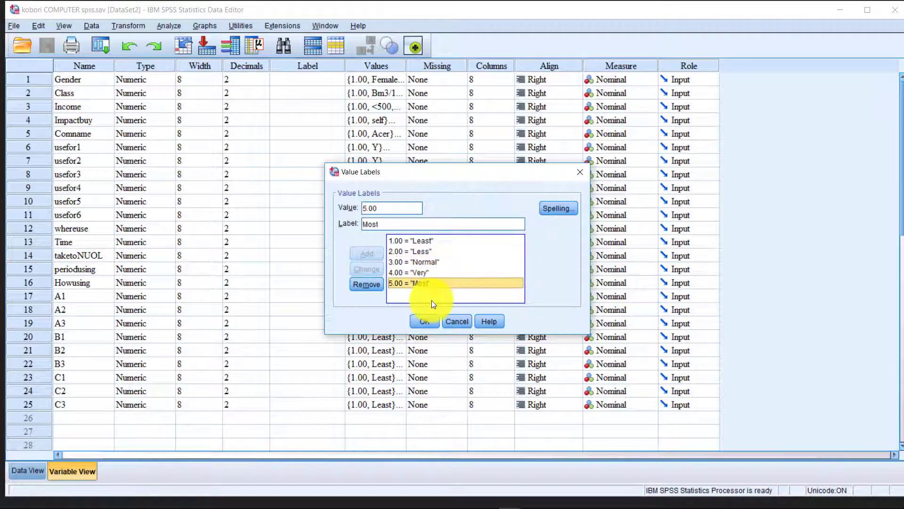
click(433, 274)
click(432, 262)
click(427, 251)
click(426, 240)
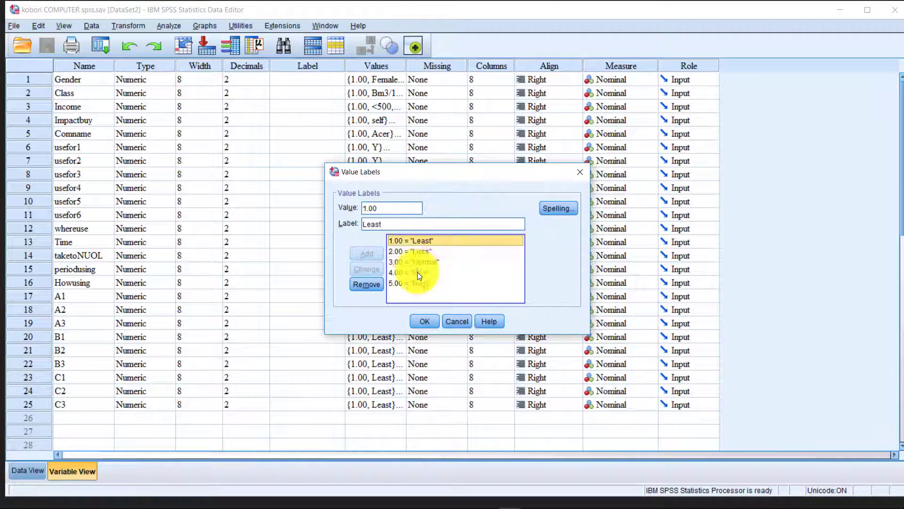
click(418, 272)
click(418, 283)
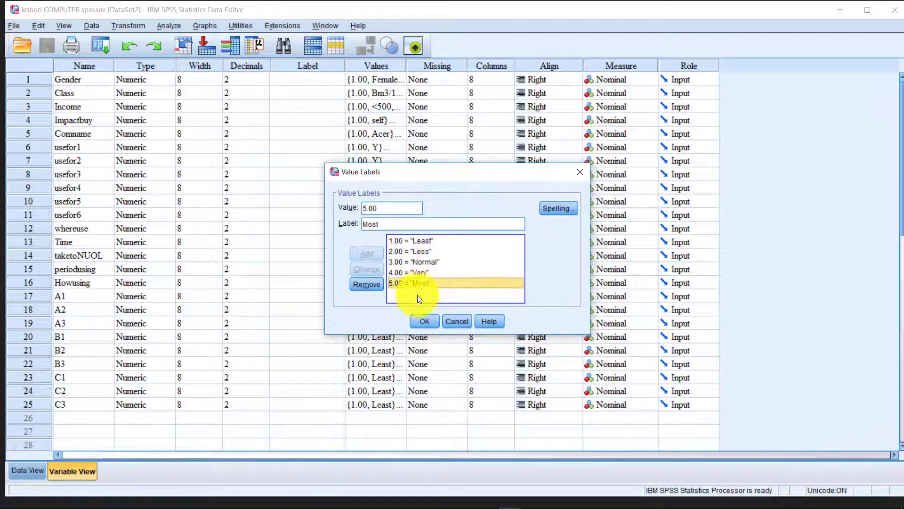
click(429, 322)
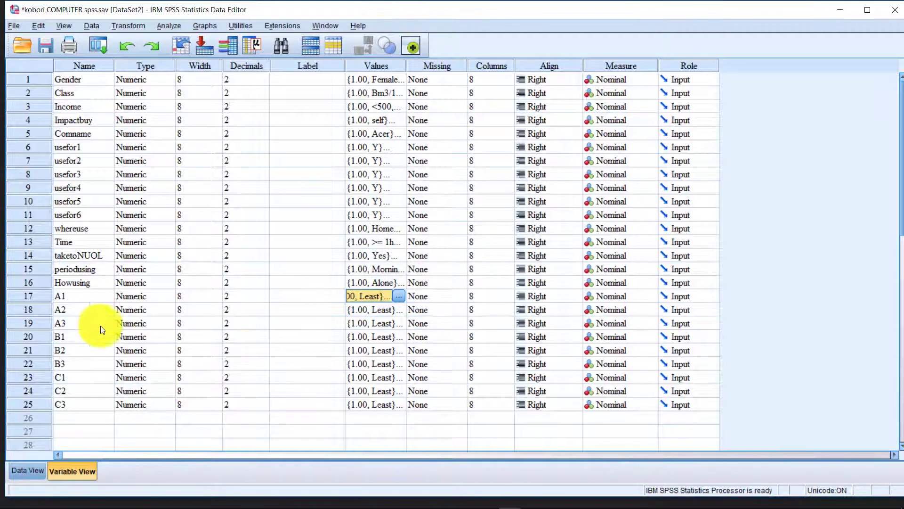
Point out the A1–A3 and B1 variables, then return to Data View.
click(88, 296)
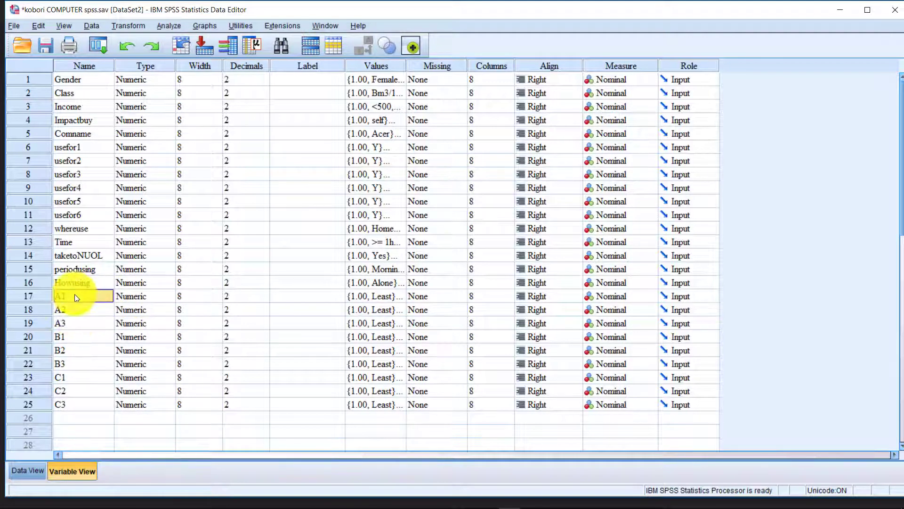
mouse_move(75, 297)
mouse_down()
mouse_move(81, 406)
mouse_move(77, 298)
mouse_up()
click(79, 297)
click(90, 337)
click(154, 202)
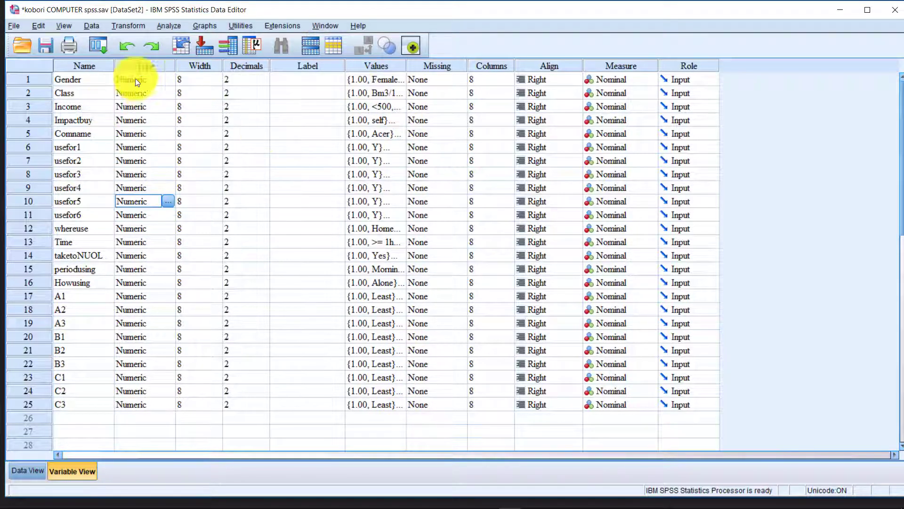
click(80, 79)
click(28, 471)
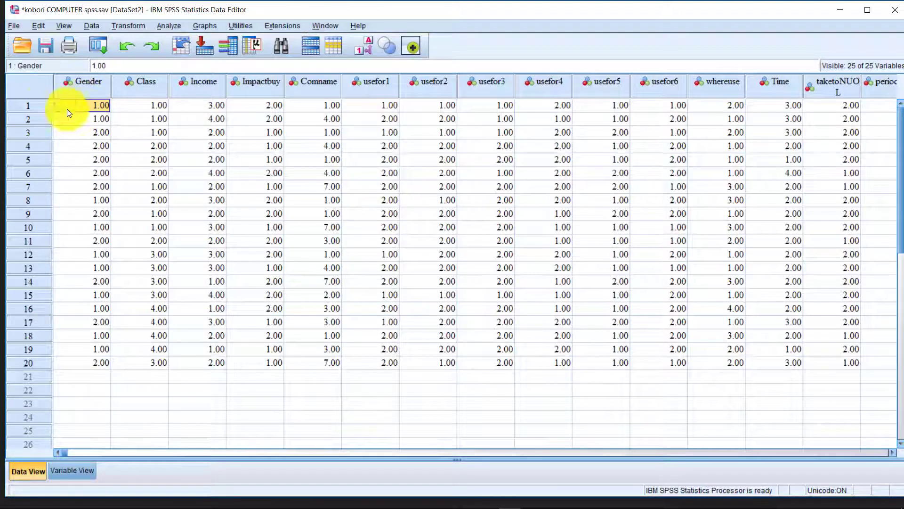
click(42, 106)
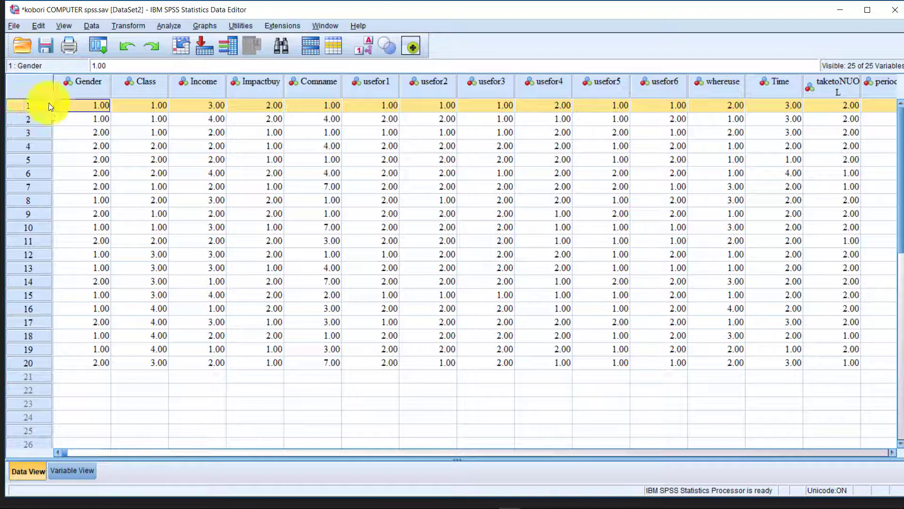
click(611, 451)
drag(627, 452, 272, 463)
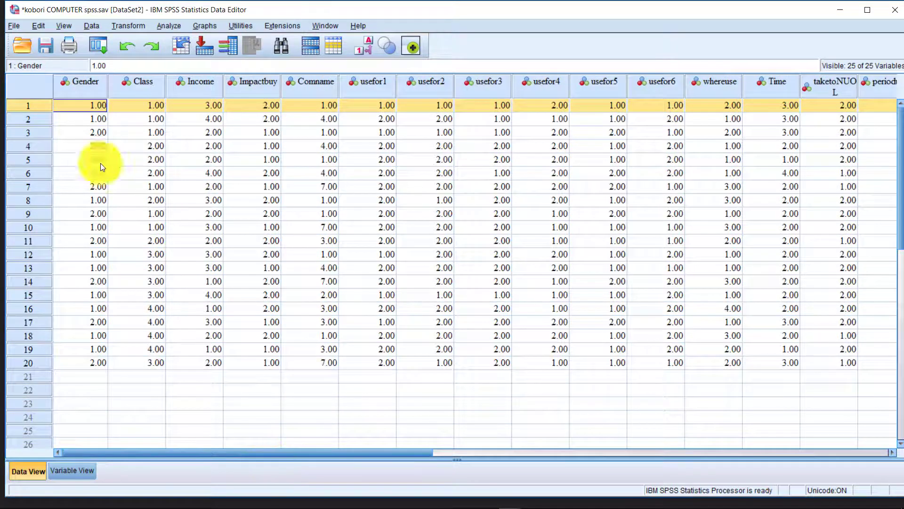
click(41, 120)
click(34, 138)
click(35, 184)
click(40, 268)
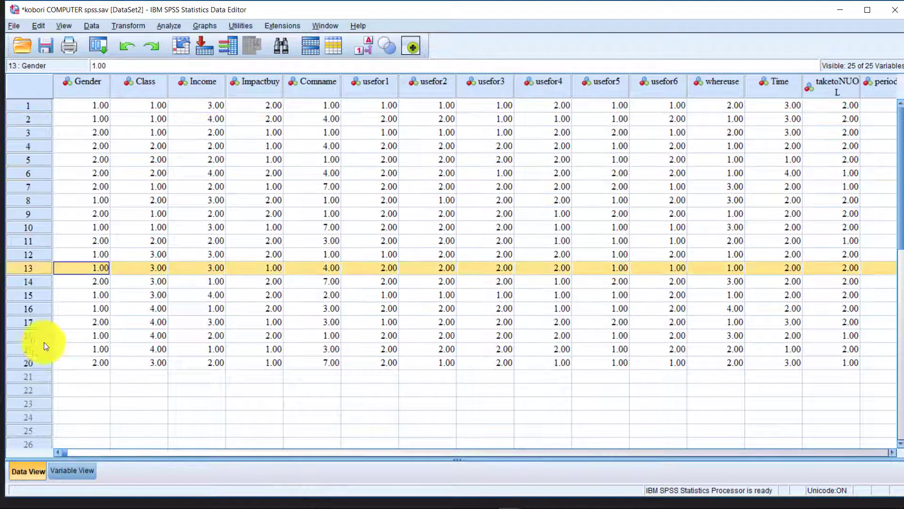
click(41, 365)
click(38, 104)
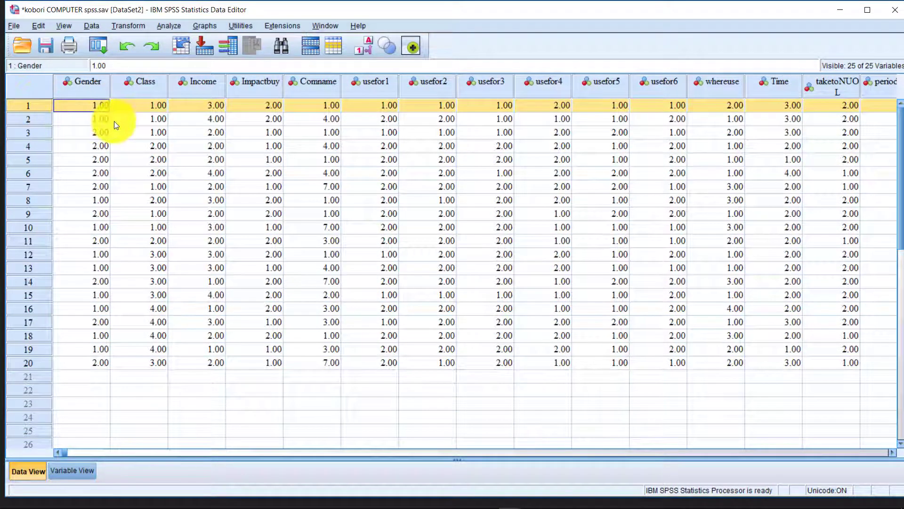
click(91, 108)
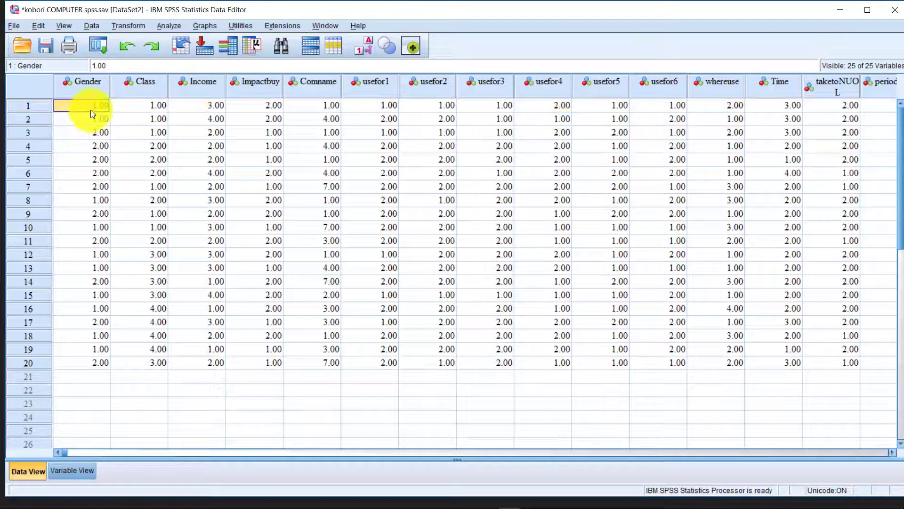
click(151, 109)
click(202, 110)
click(321, 110)
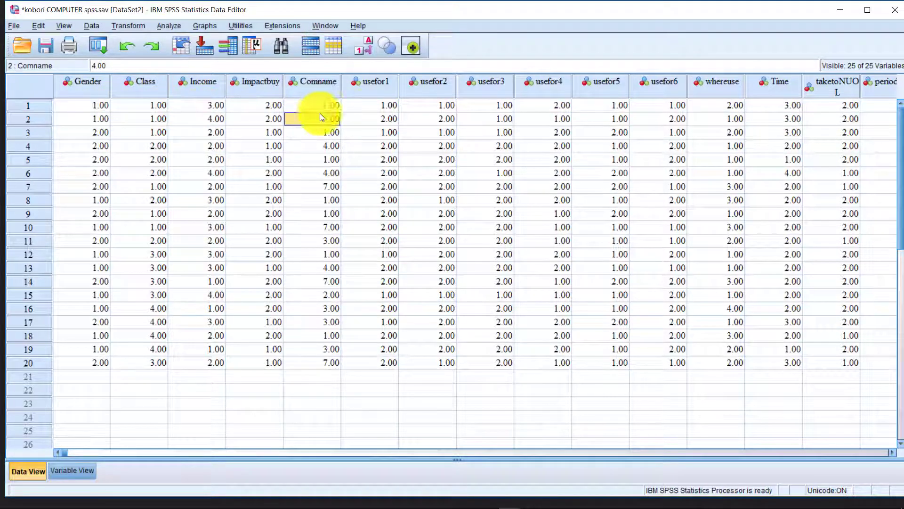
click(395, 104)
drag(389, 103, 679, 102)
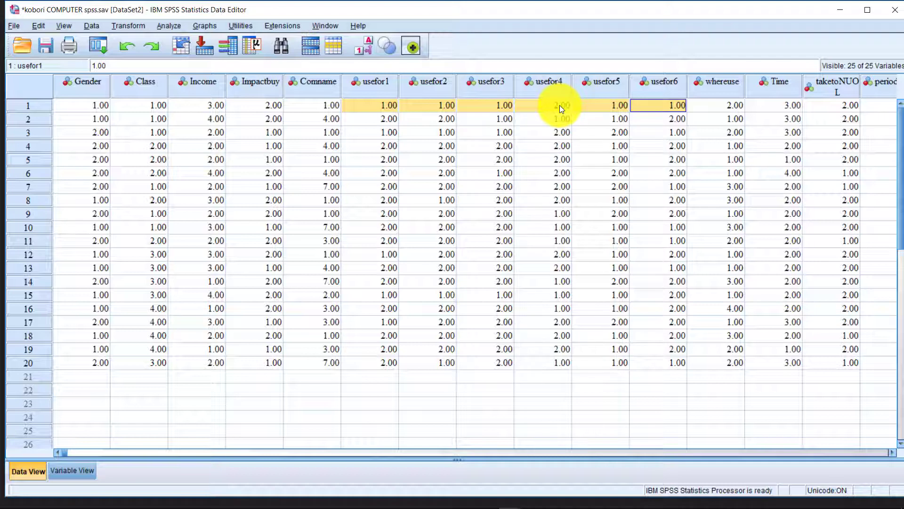
click(550, 163)
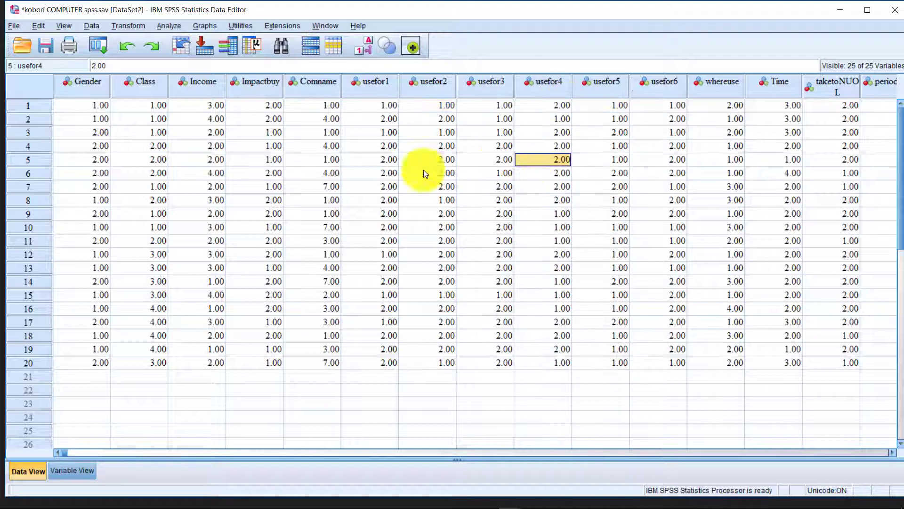
click(77, 107)
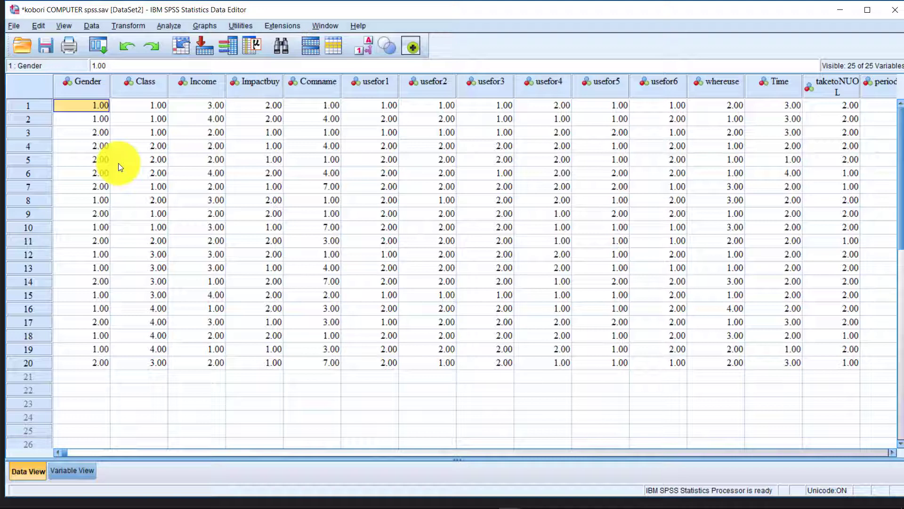
Show the Analyze > Descriptive Statistics submenu.
click(177, 24)
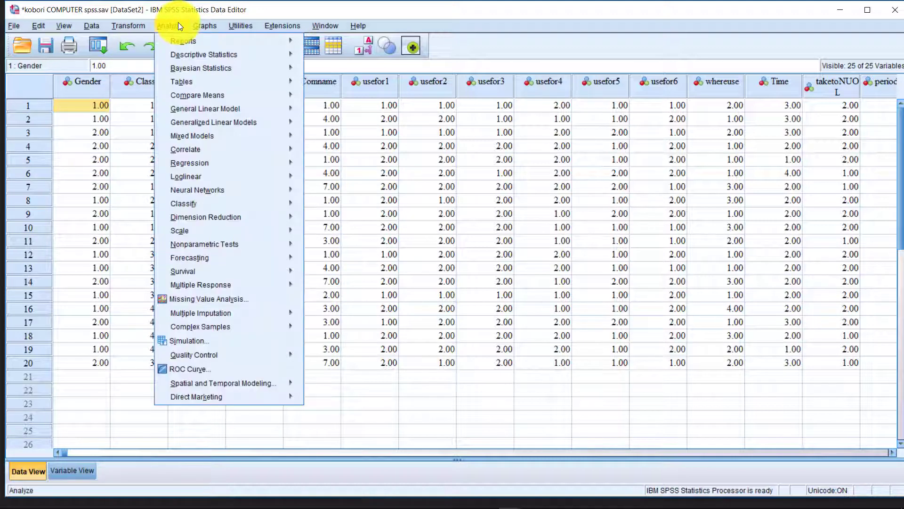
click(28, 105)
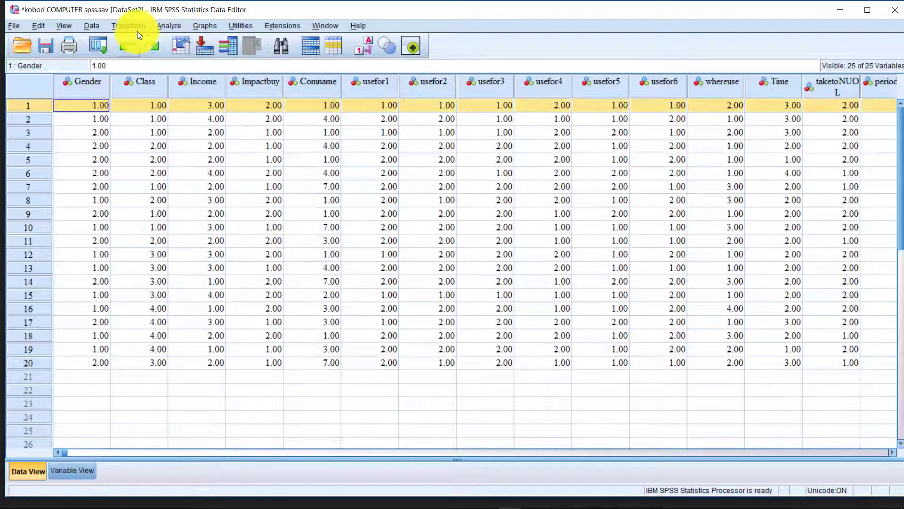
click(171, 24)
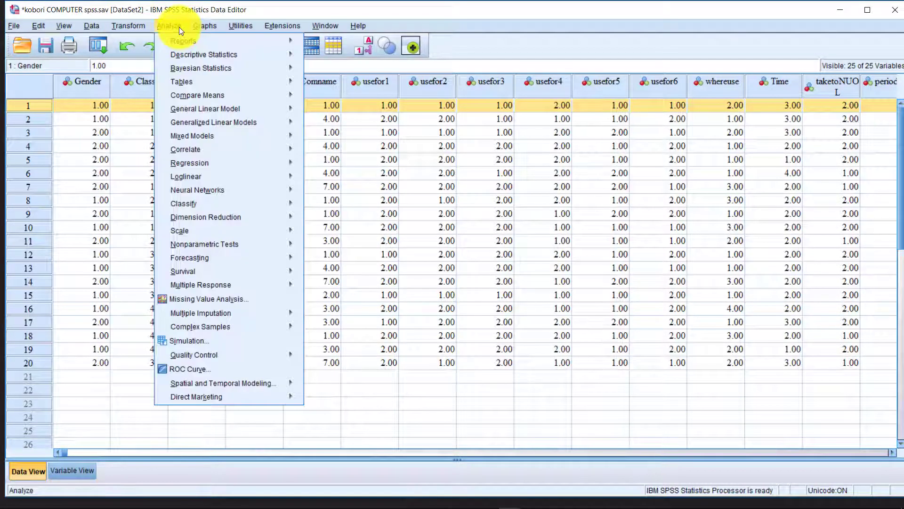
mouse_move(206, 54)
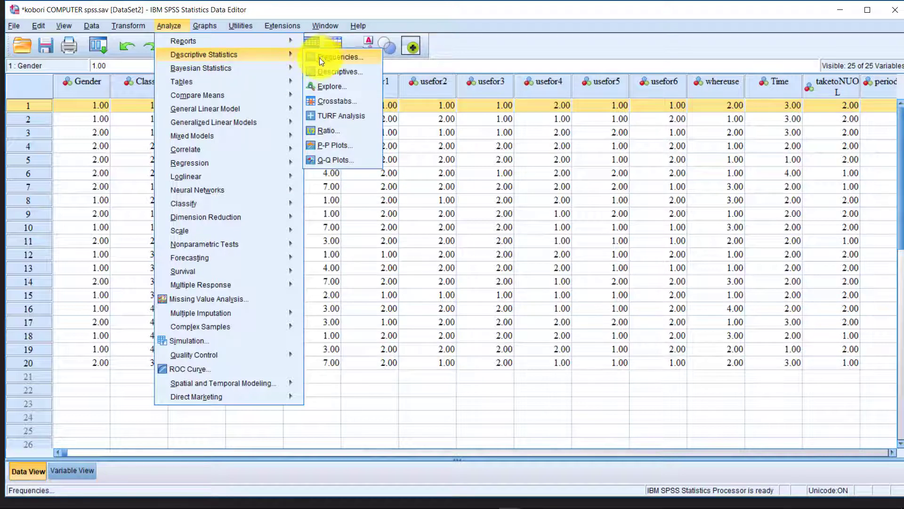
In the Frequencies dialog, move Gender through Howusing into the Variable(s) list.
click(355, 59)
drag(437, 169, 456, 118)
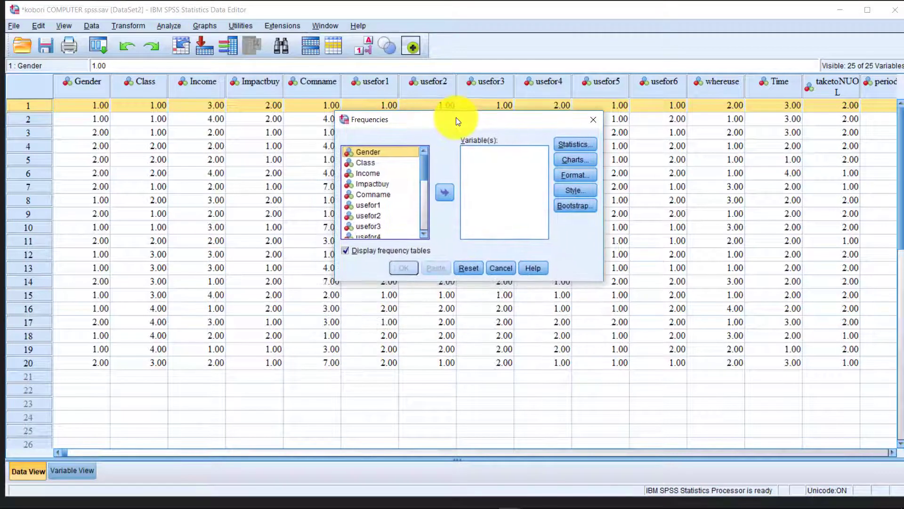
mouse_move(422, 168)
mouse_down()
mouse_move(423, 196)
mouse_move(426, 165)
mouse_up()
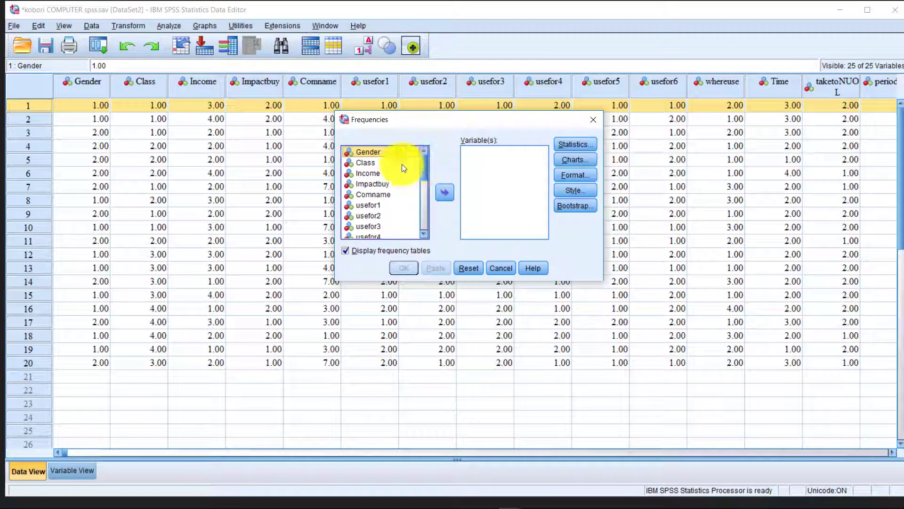
scroll(377, 177, down, 3)
scroll(377, 186, down, 3)
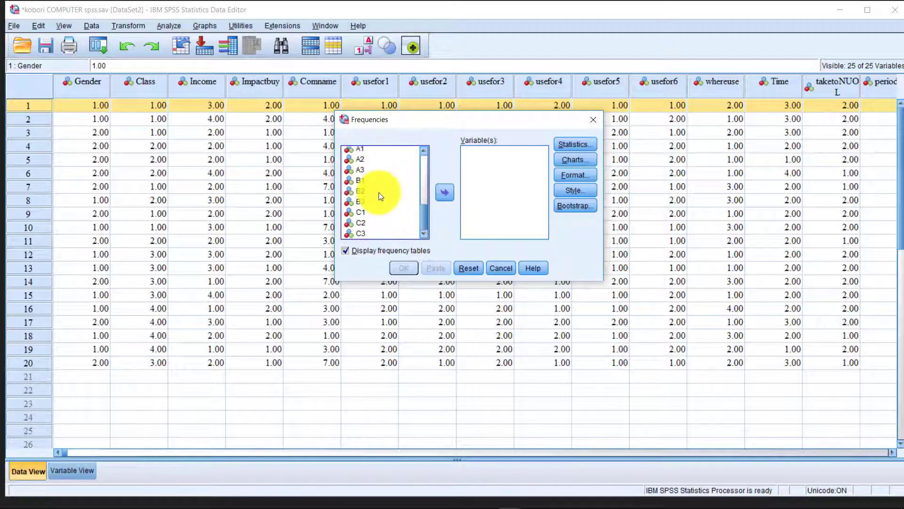
scroll(377, 206, up, 3)
scroll(428, 199, down, 3)
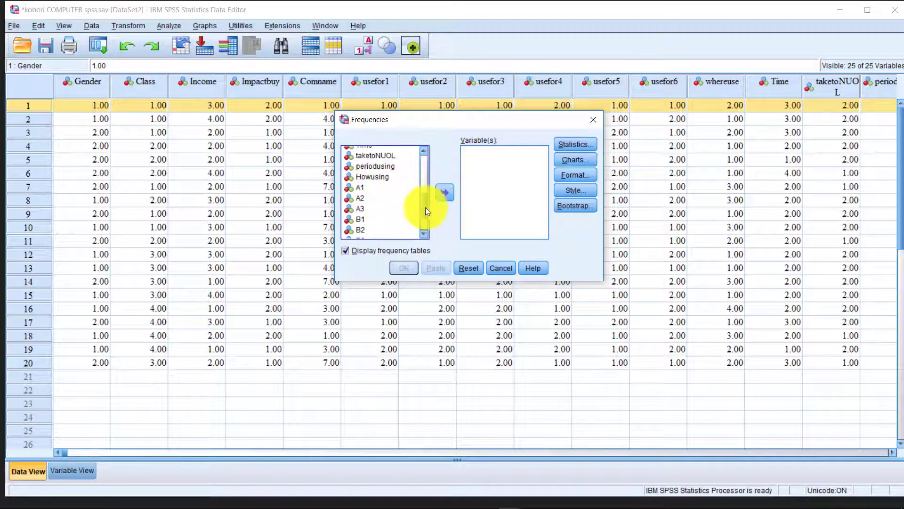
drag(426, 207, 415, 160)
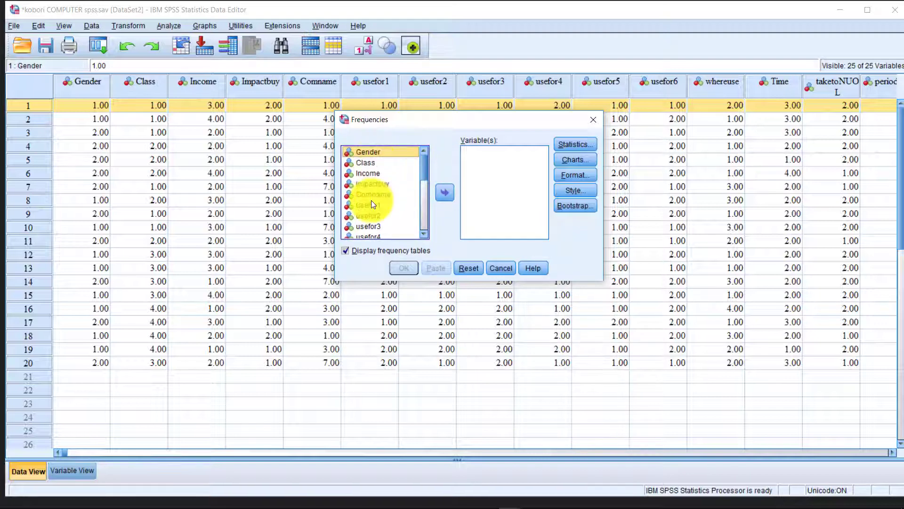
scroll(371, 200, down, 5)
scroll(375, 214, up, 3)
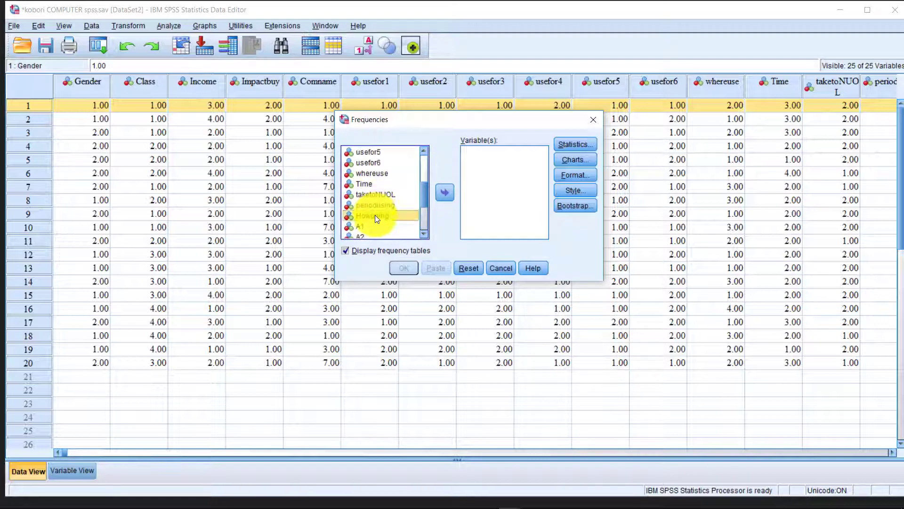
scroll(375, 214, up, 4)
scroll(372, 210, down, 3)
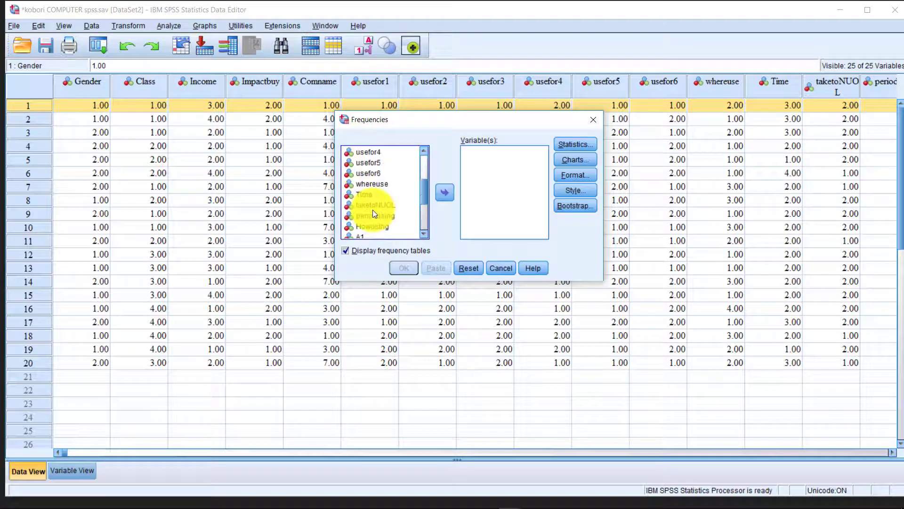
scroll(373, 210, up, 3)
scroll(377, 198, down, 3)
scroll(377, 198, up, 3)
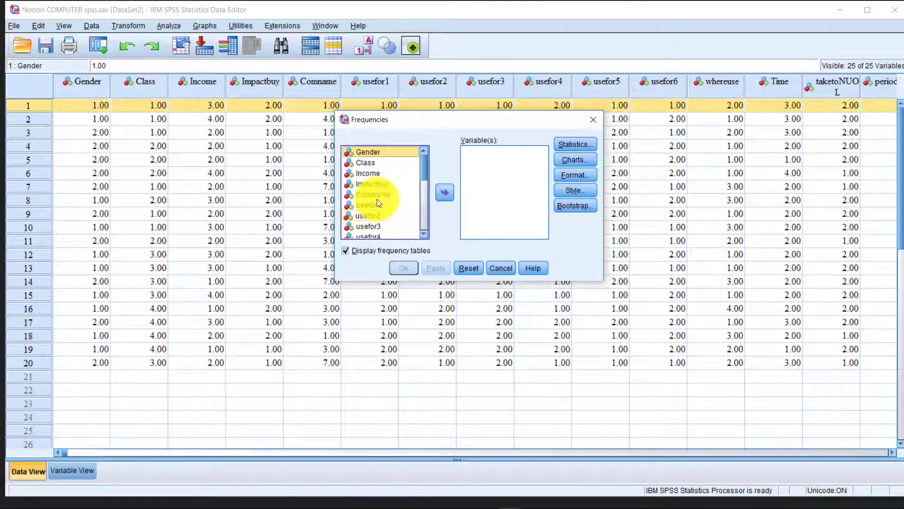
scroll(378, 183, down, 3)
scroll(378, 182, up, 3)
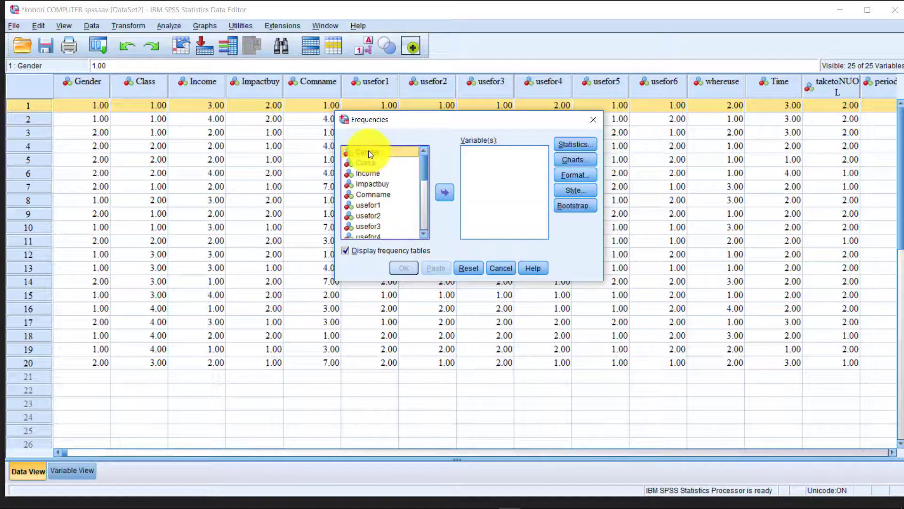
scroll(376, 175, up, 1)
scroll(370, 193, down, 6)
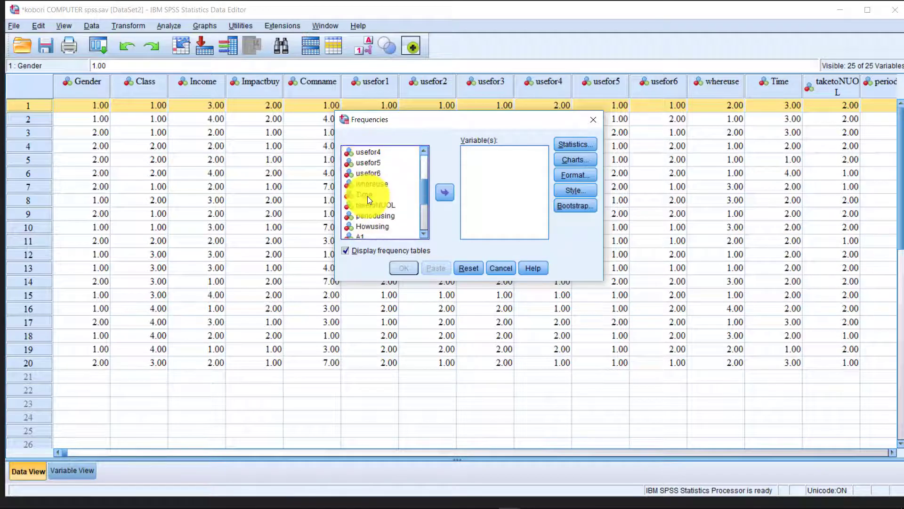
scroll(375, 212, up, 3)
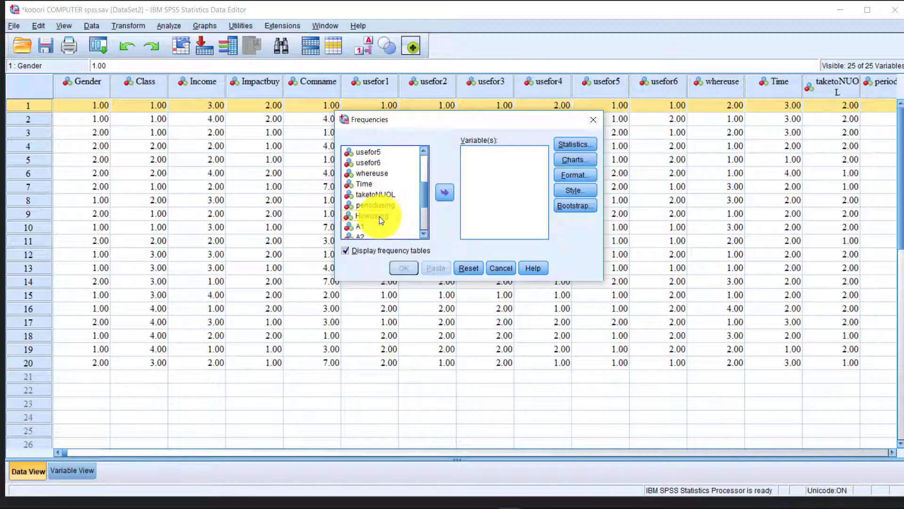
shift+click(377, 216)
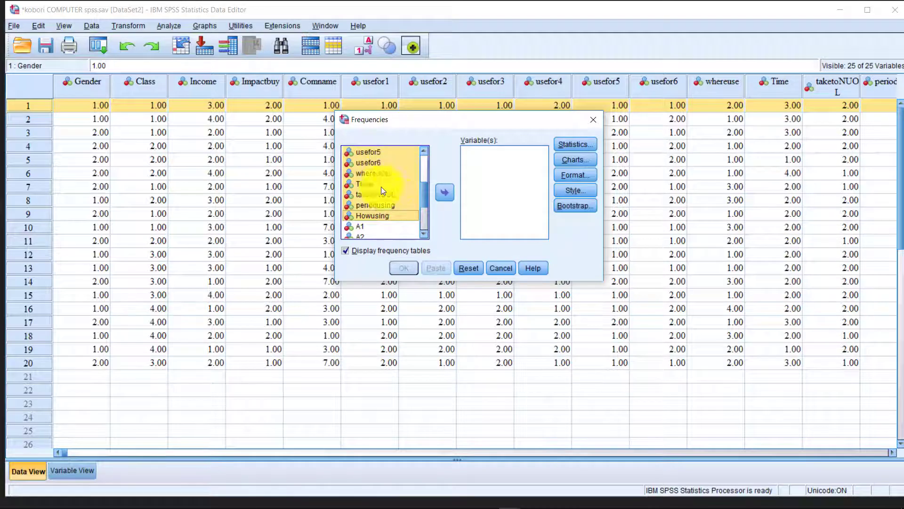
click(446, 192)
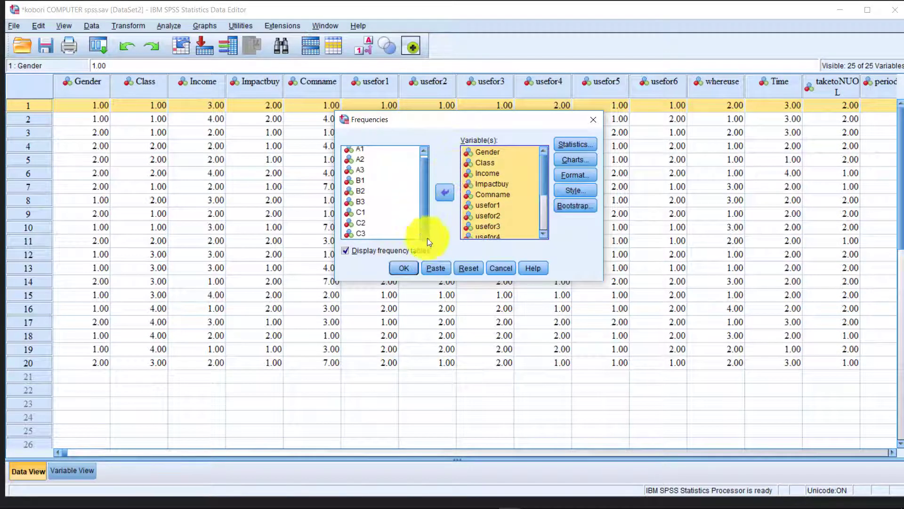
Run the frequencies analysis and delete the Log from the output.
click(405, 268)
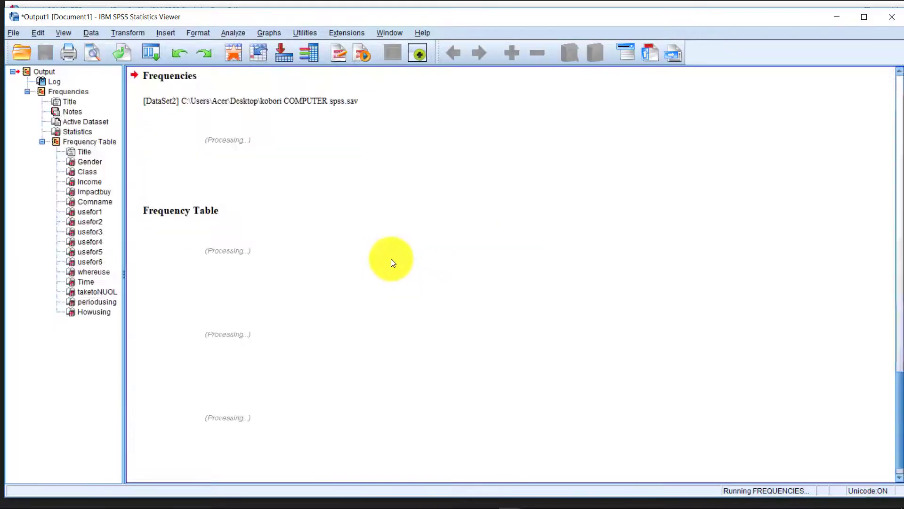
scroll(331, 191, down, 4)
scroll(331, 189, up, 8)
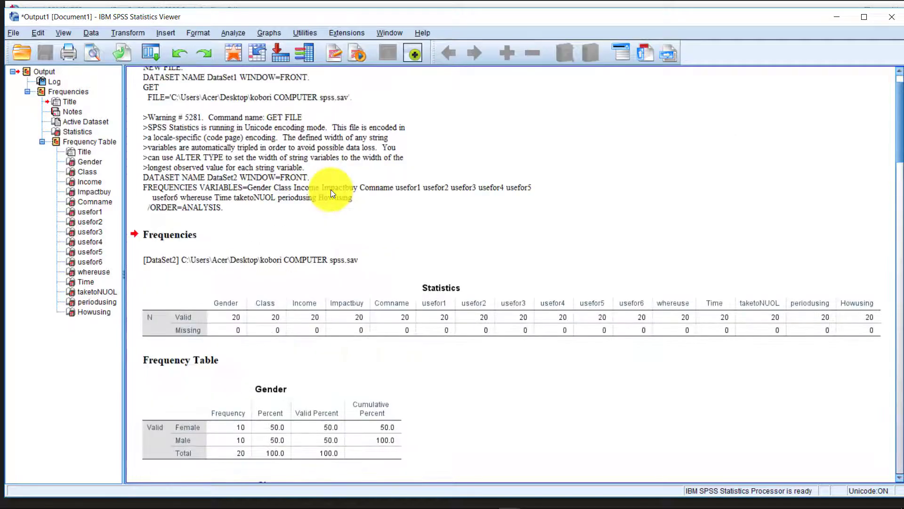
click(249, 235)
scroll(249, 234, up, 2)
click(253, 168)
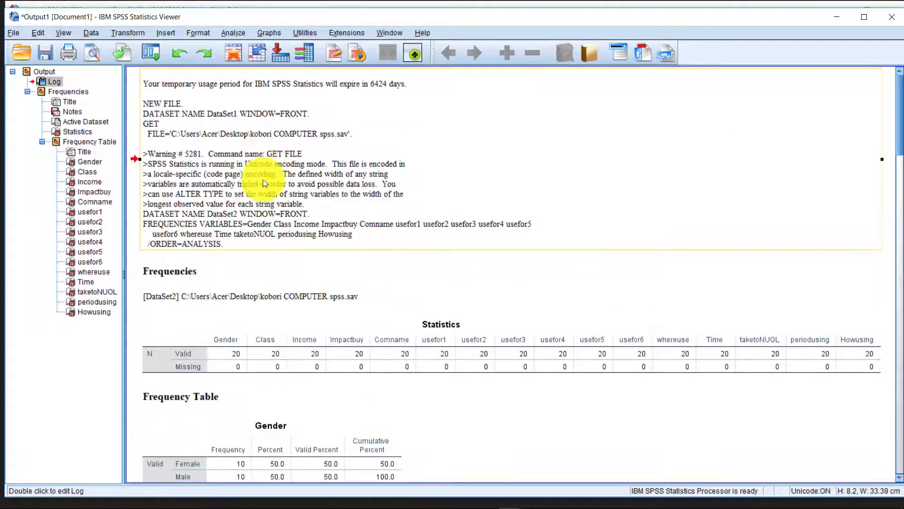
key(Delete)
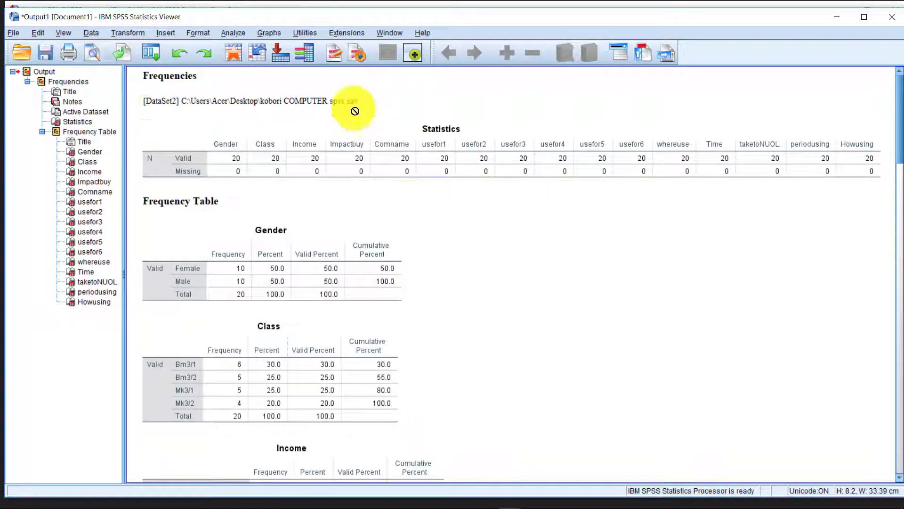
Select the Statistics pivot table and open it for editing.
click(342, 101)
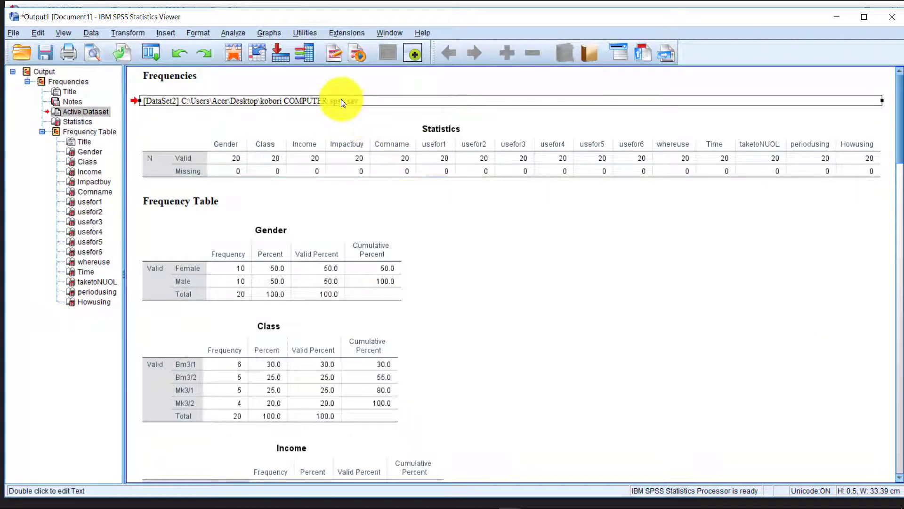
click(502, 277)
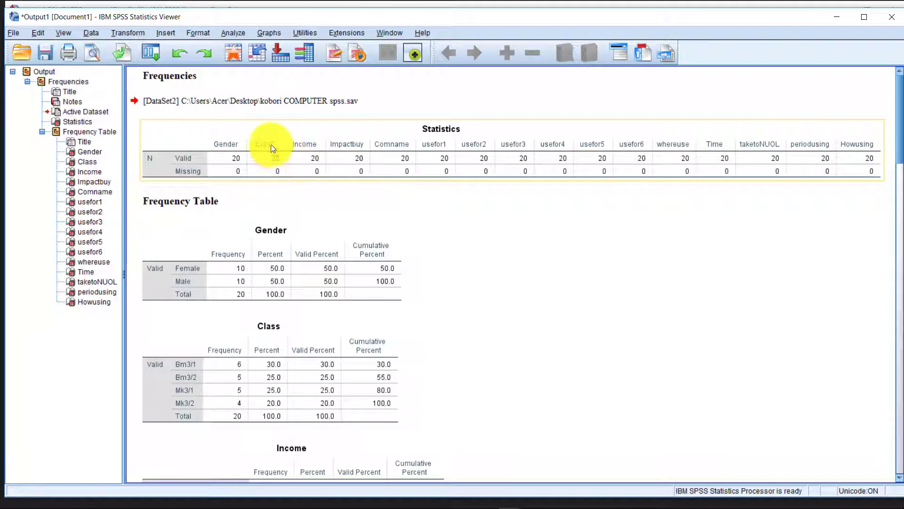
click(298, 149)
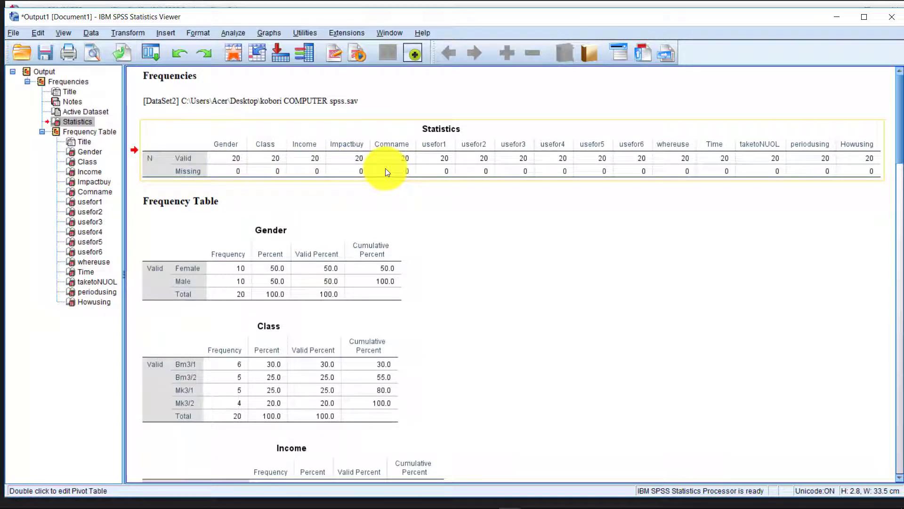
click(236, 173)
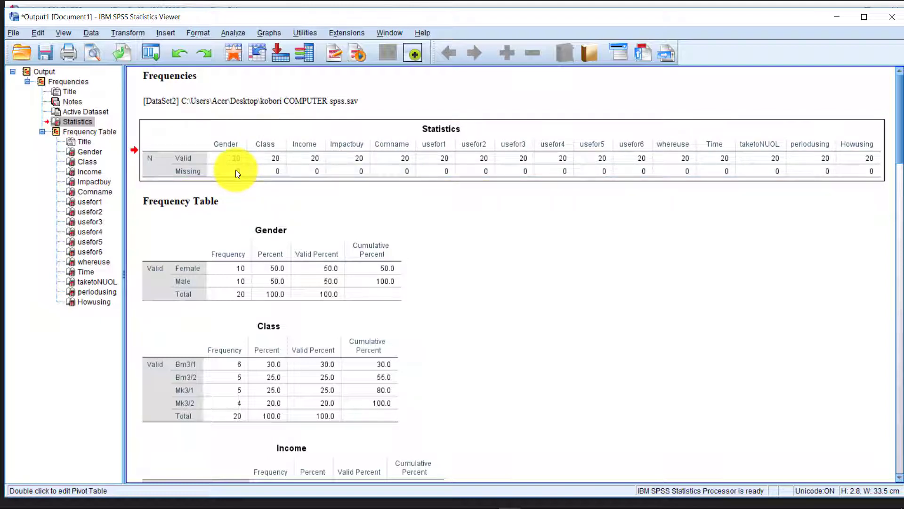
double_click(239, 171)
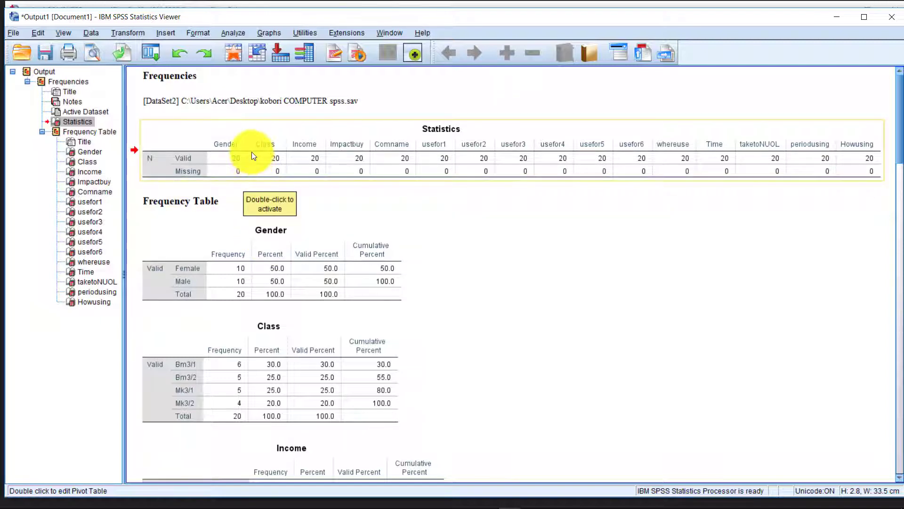
click(230, 238)
scroll(236, 242, down, 5)
scroll(189, 203, up, 5)
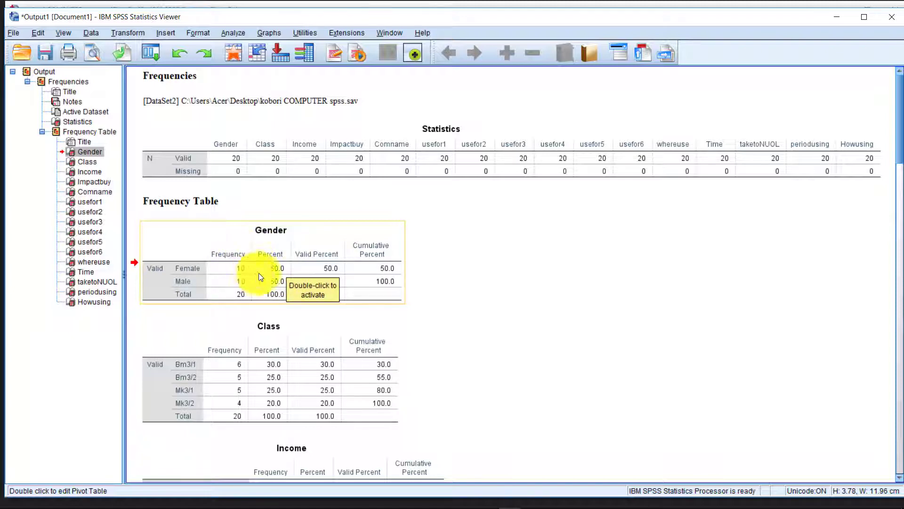
scroll(268, 282, down, 3)
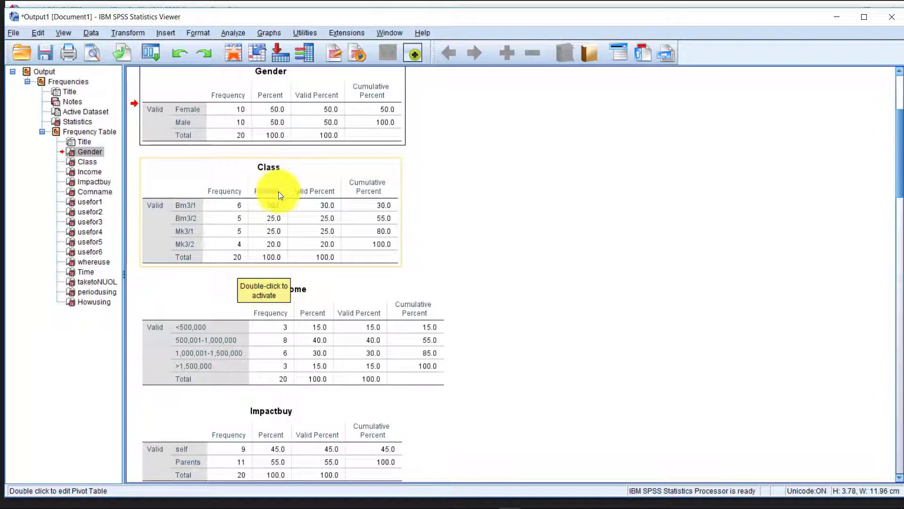
scroll(264, 266, down, 3)
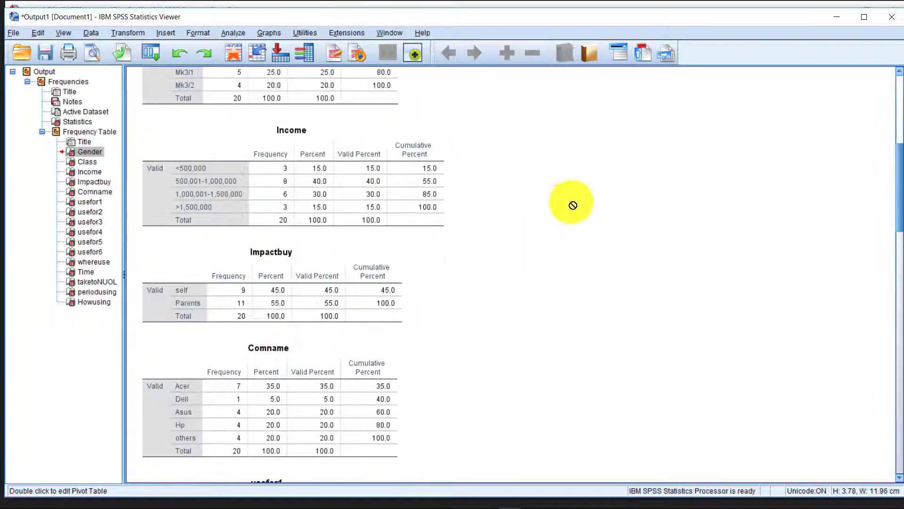
scroll(518, 206, down, 2)
scroll(354, 188, up, 5)
scroll(301, 207, down, 3)
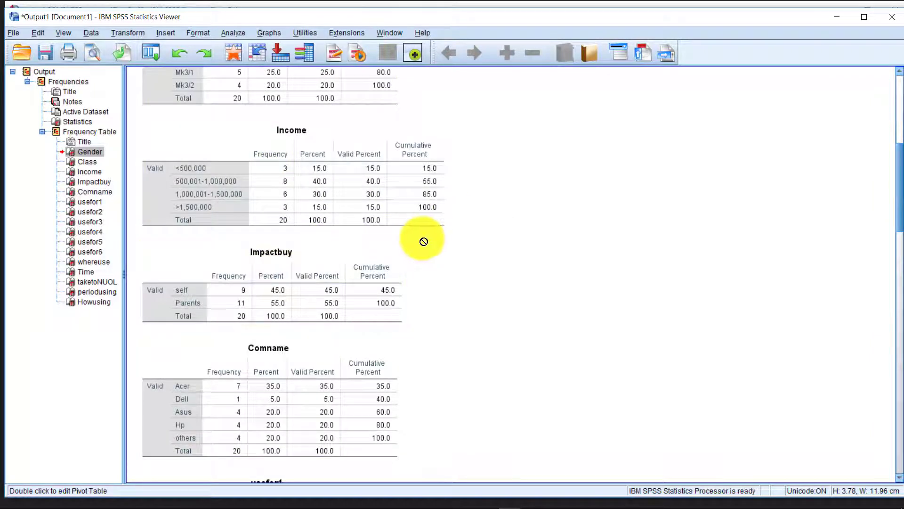
click(245, 147)
scroll(235, 165, down, 4)
scroll(233, 161, up, 4)
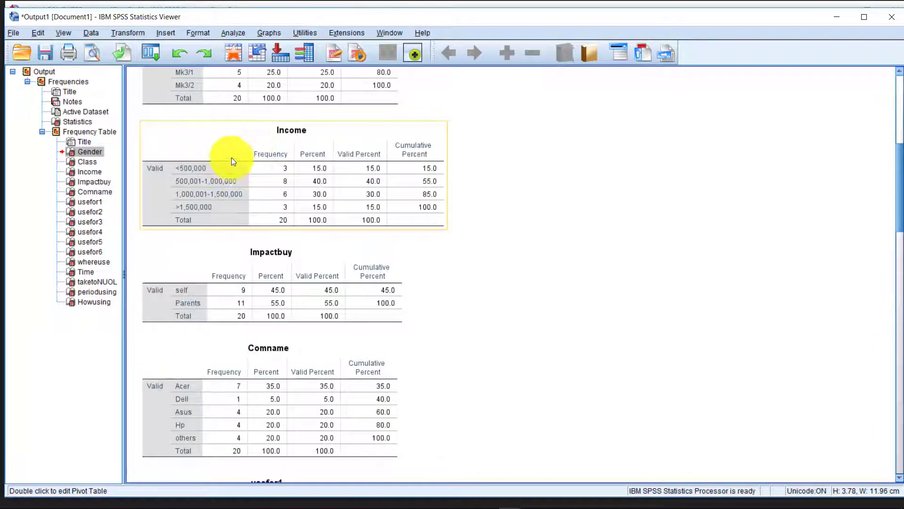
scroll(221, 212, down, 3)
click(236, 194)
scroll(224, 217, down, 3)
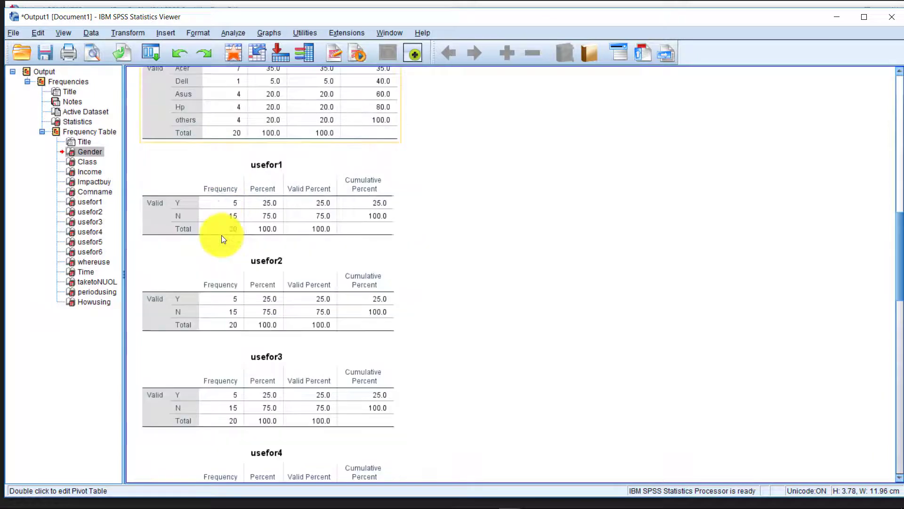
scroll(467, 217, down, 2)
scroll(467, 216, up, 2)
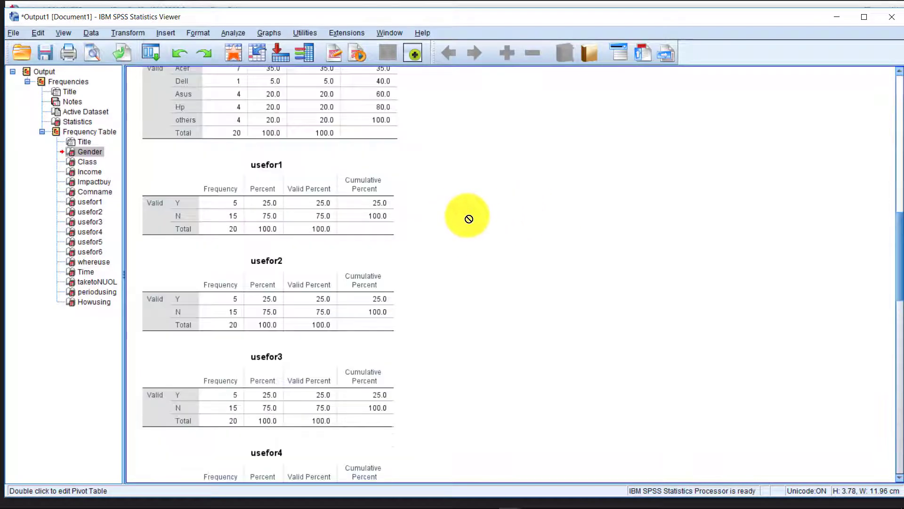
click(183, 226)
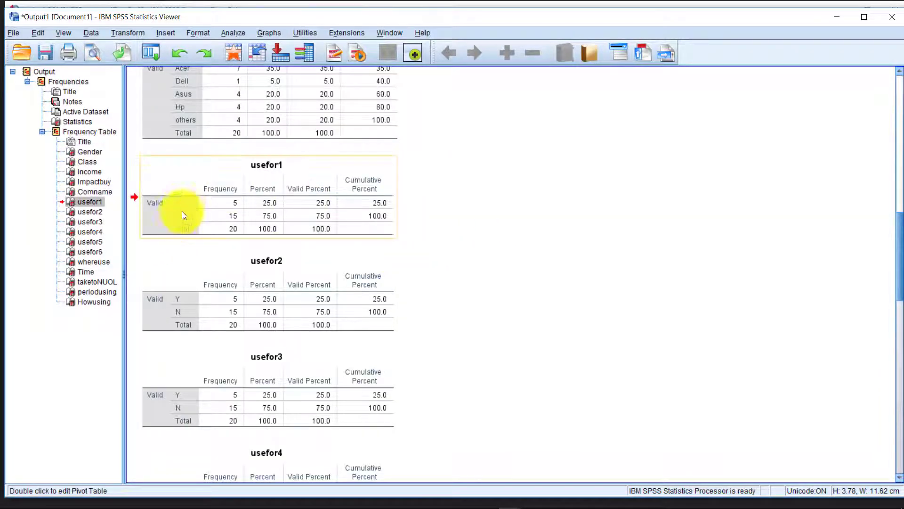
click(227, 201)
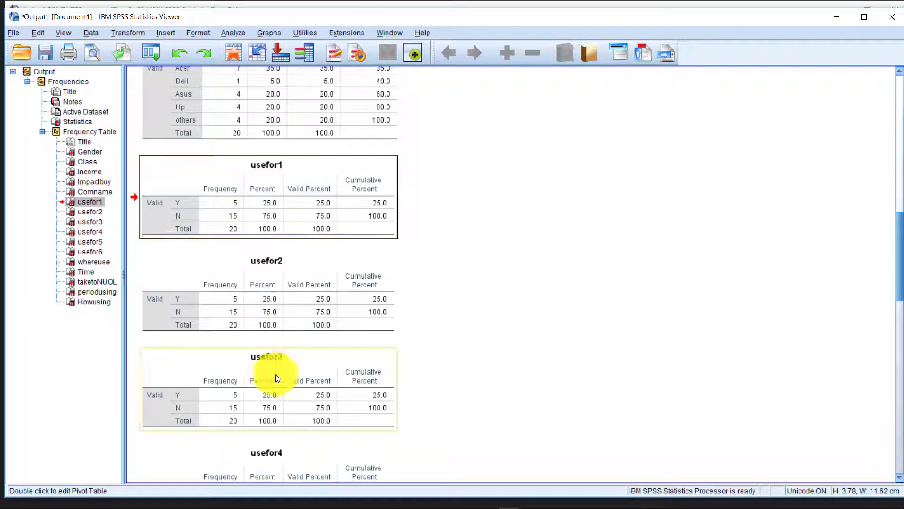
scroll(207, 199, down, 3)
scroll(206, 200, up, 3)
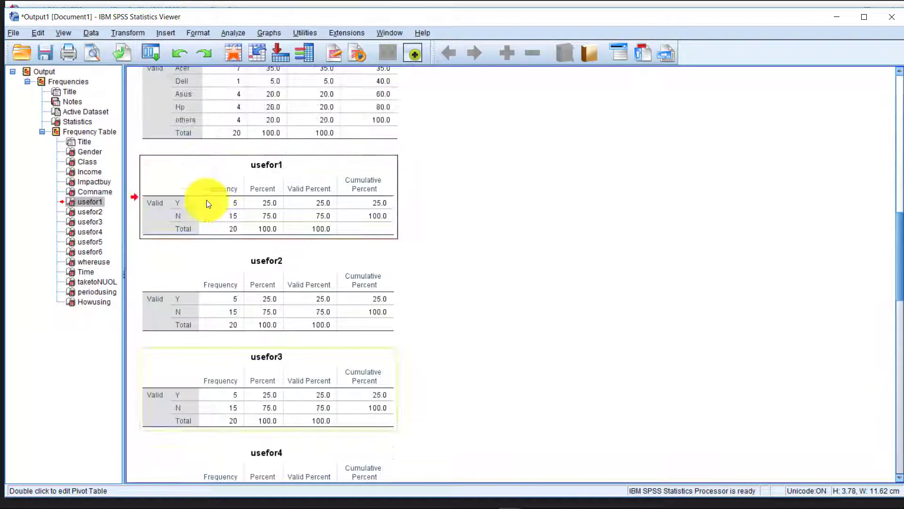
drag(206, 200, 231, 254)
click(227, 302)
scroll(237, 316, down, 3)
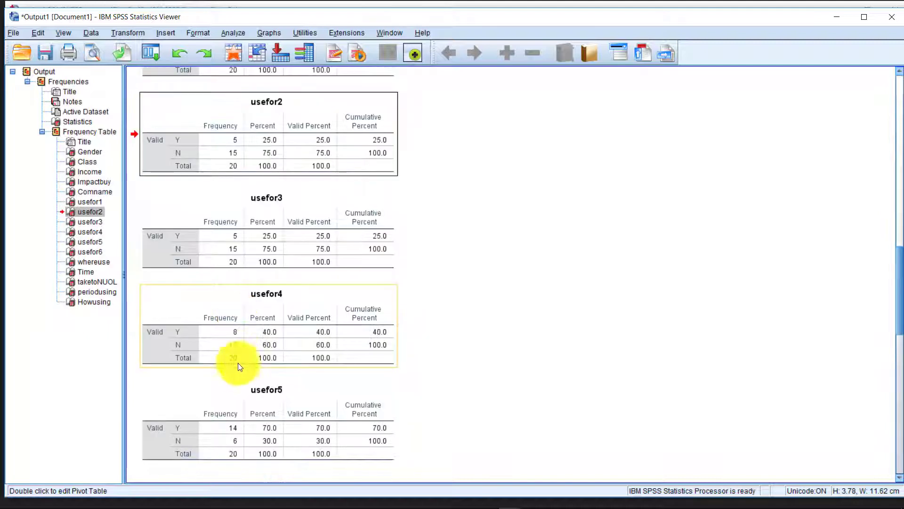
click(235, 333)
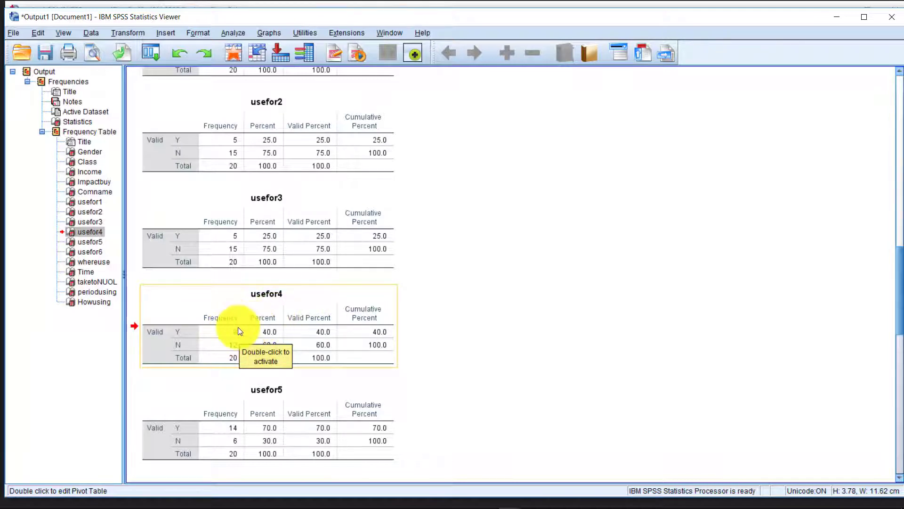
scroll(217, 353, down, 5)
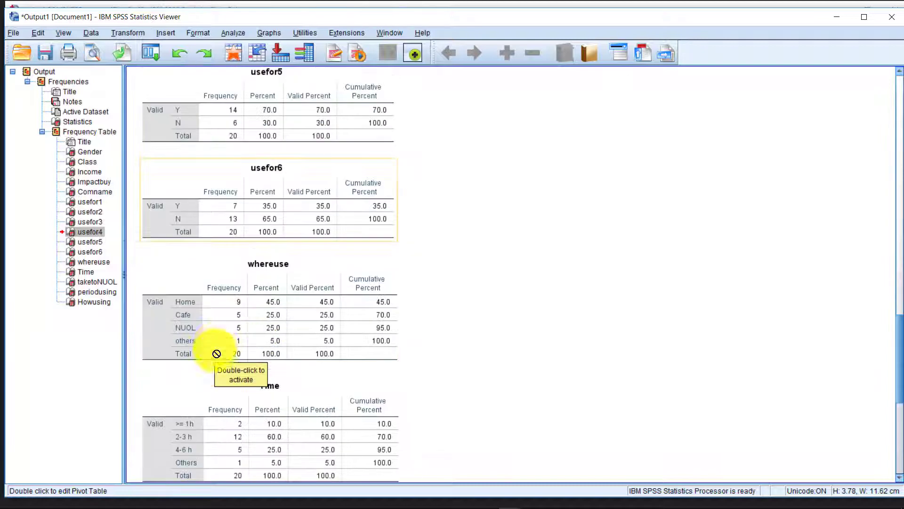
click(239, 262)
scroll(238, 255, down, 3)
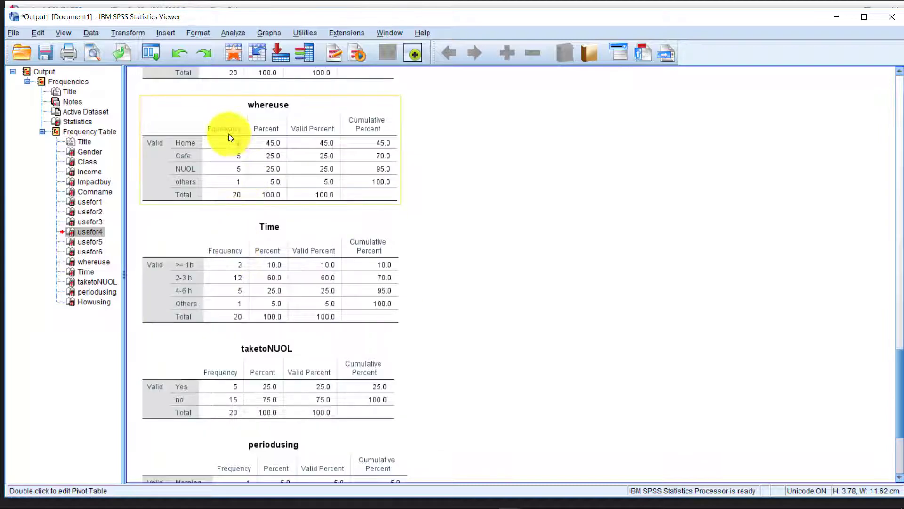
scroll(207, 254, up, 3)
scroll(213, 267, down, 3)
click(214, 268)
scroll(214, 267, down, 3)
click(229, 199)
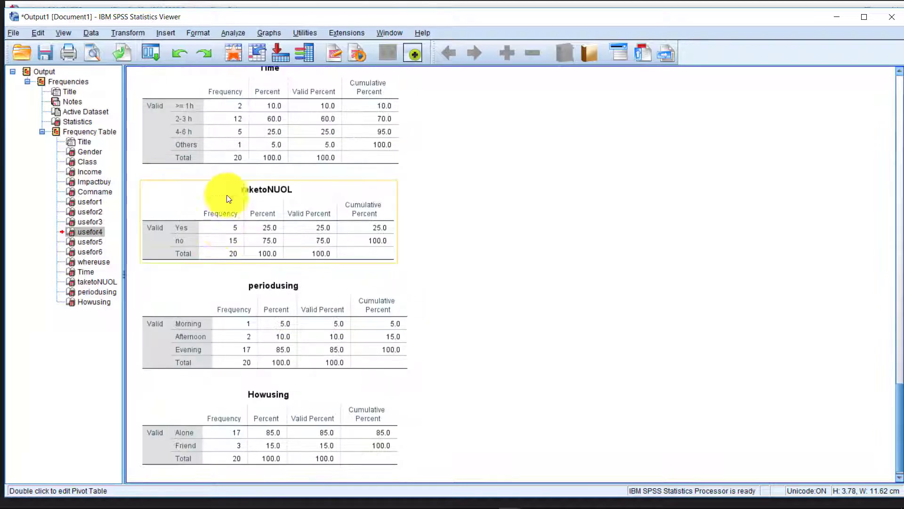
scroll(236, 271, down, 1)
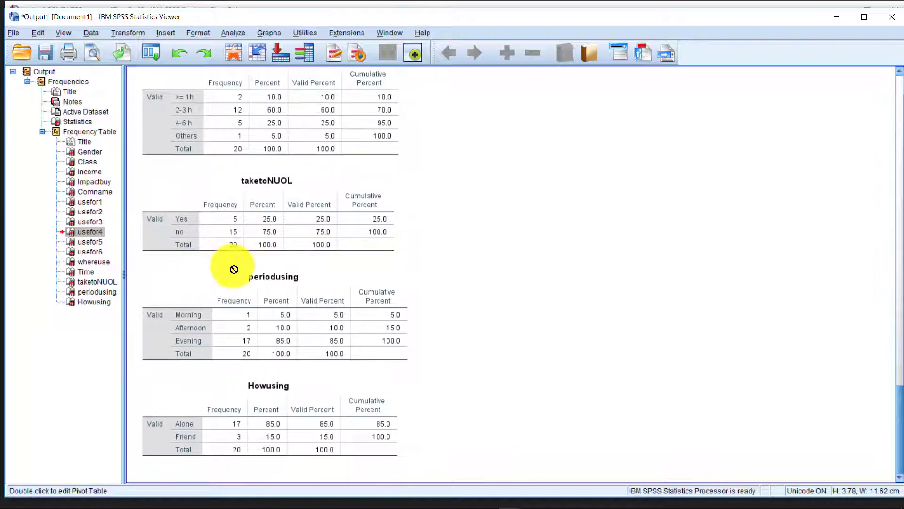
scroll(330, 231, up, 15)
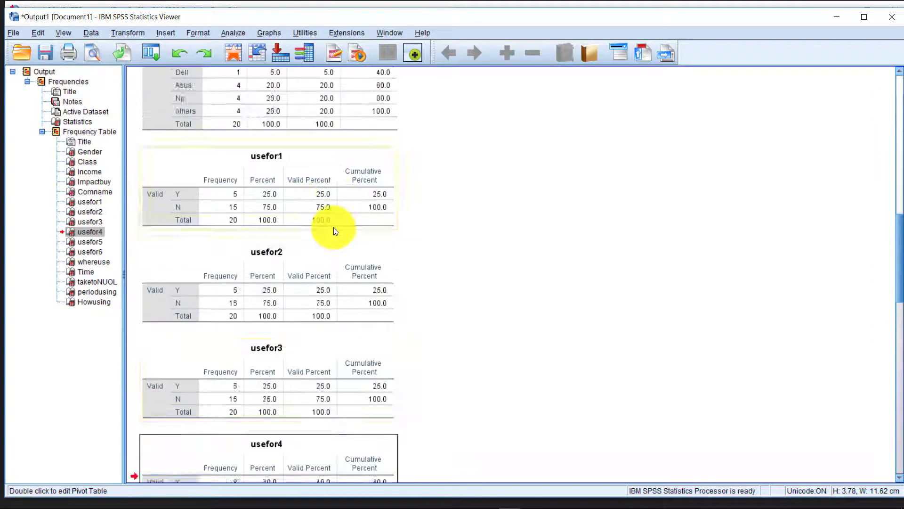
scroll(331, 224, up, 20)
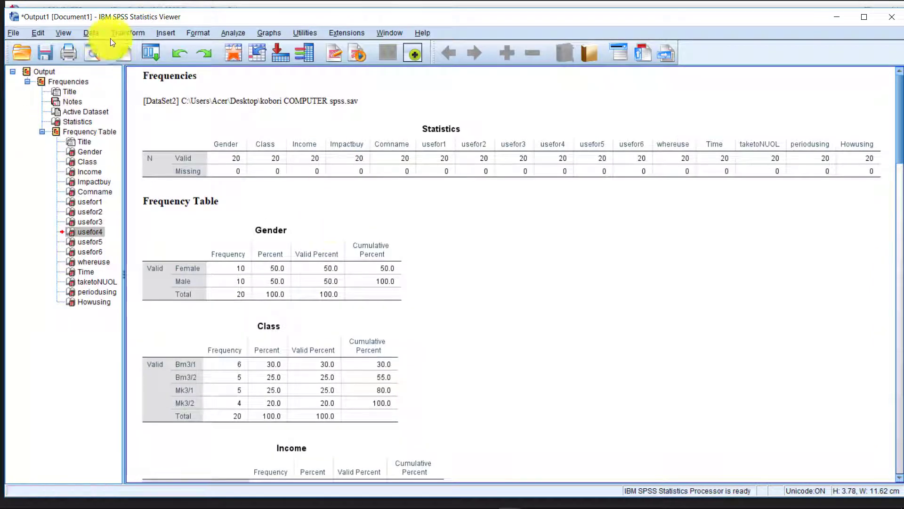
Launch Excel and create a blank workbook, Book1.
click(524, 241)
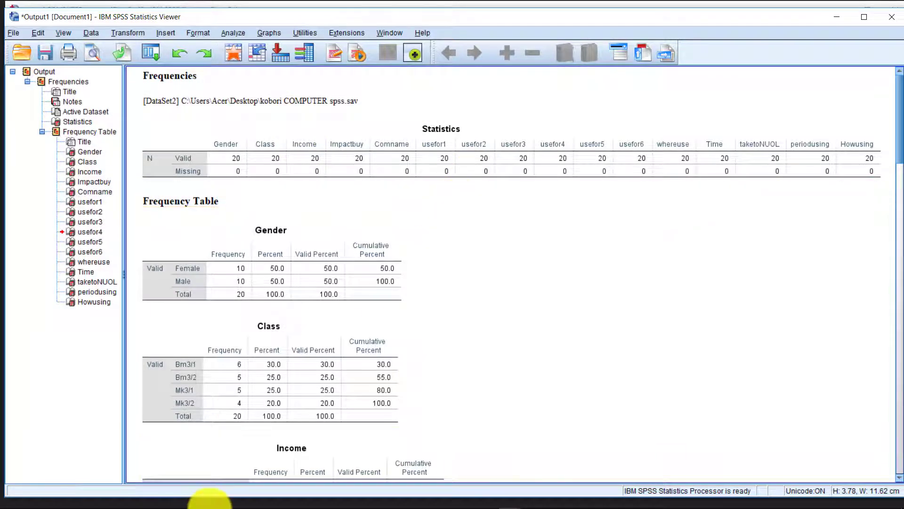
click(363, 500)
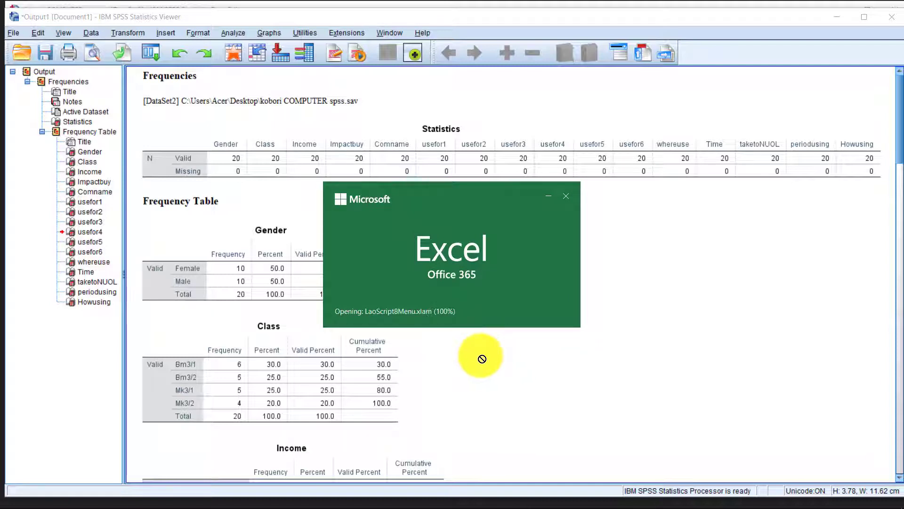
click(298, 405)
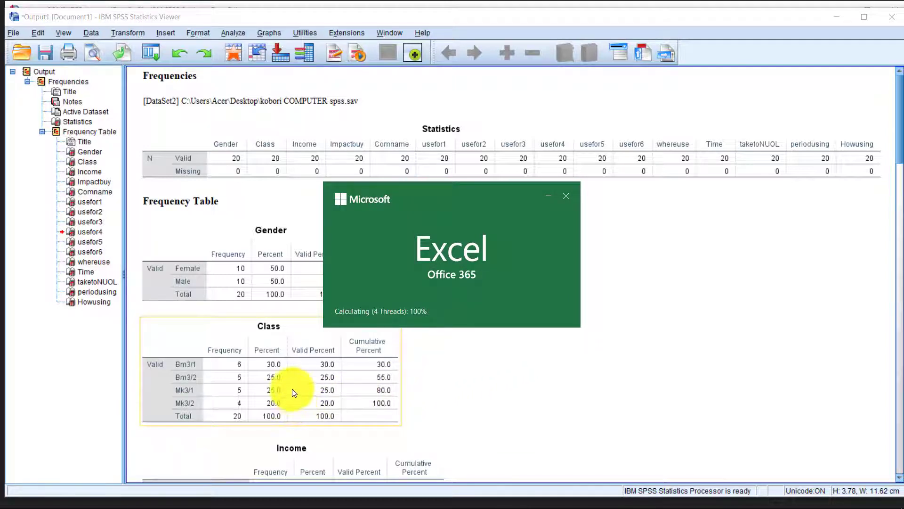
scroll(292, 388, down, 3)
click(287, 384)
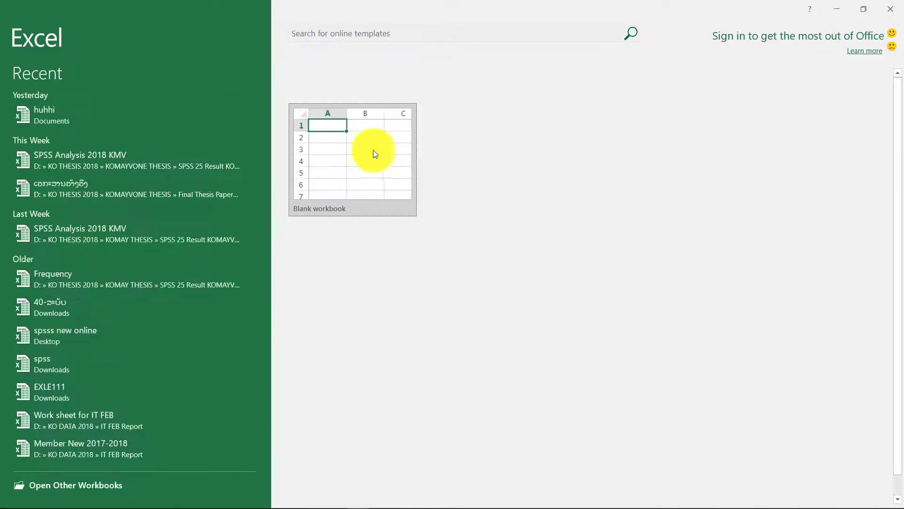
mouse_move(360, 504)
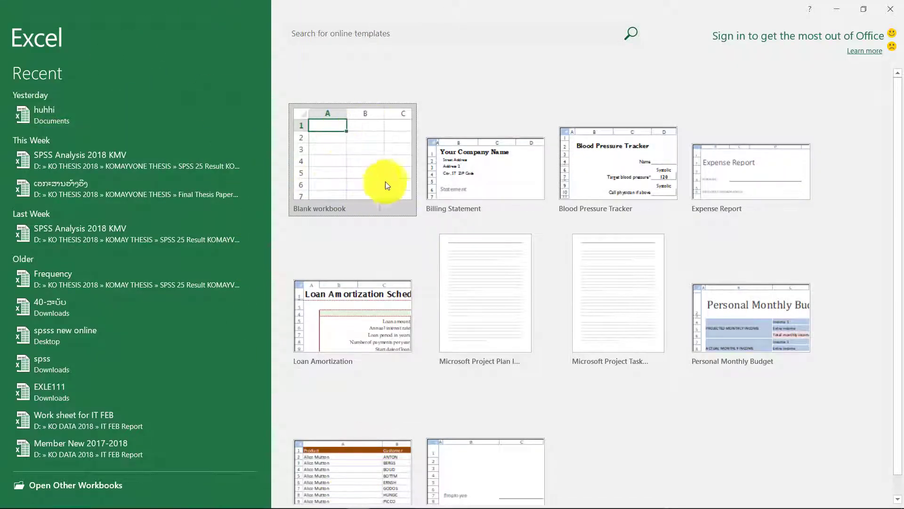
click(371, 156)
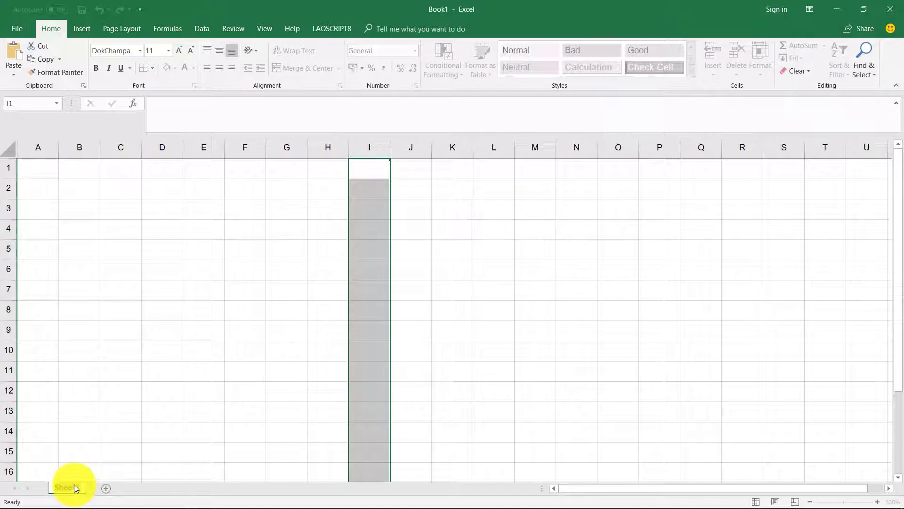
Name the first sheet Frequecy and add a second sheet named Mean SD.
text(Frequecu)
key(BackSpace)
text(y)
click(104, 451)
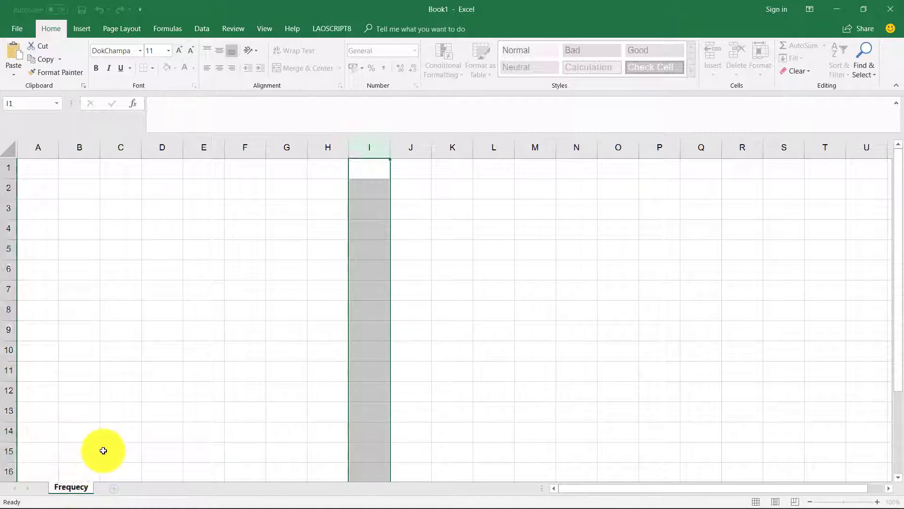
click(112, 486)
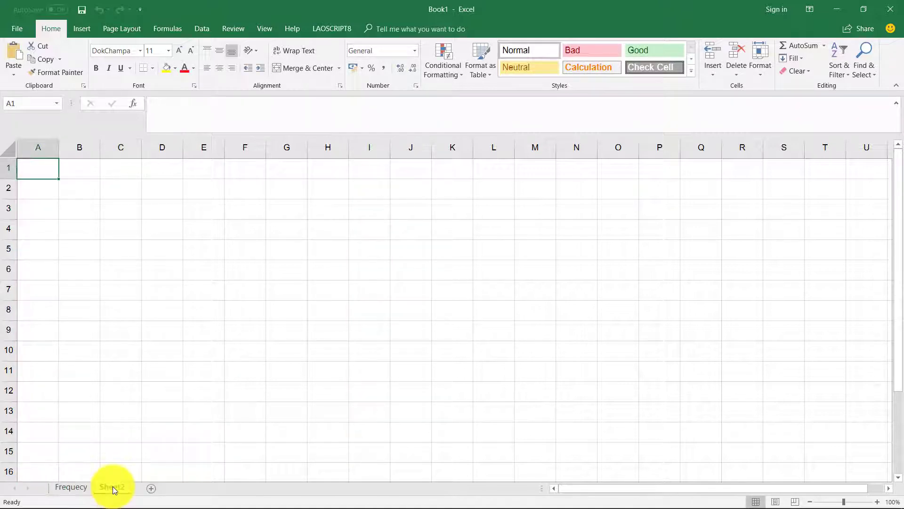
double_click(113, 486)
text(Me)
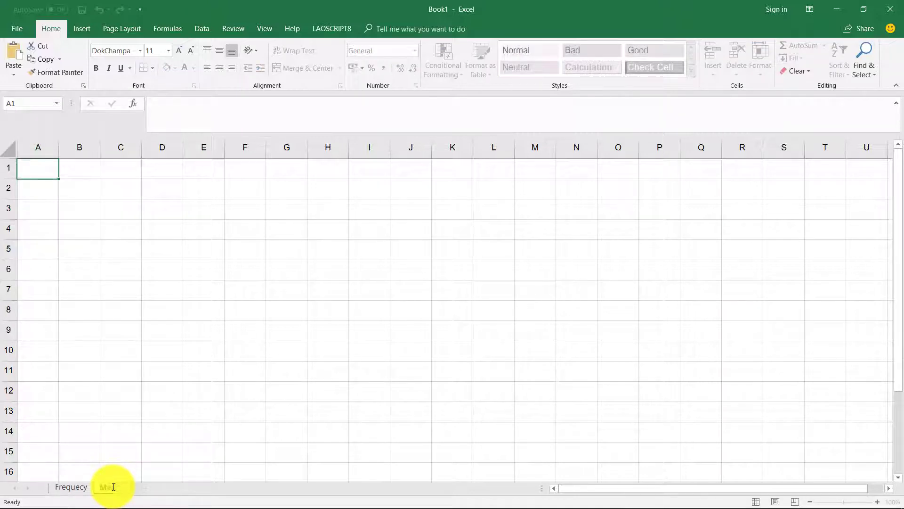
text(an SD)
key(Return)
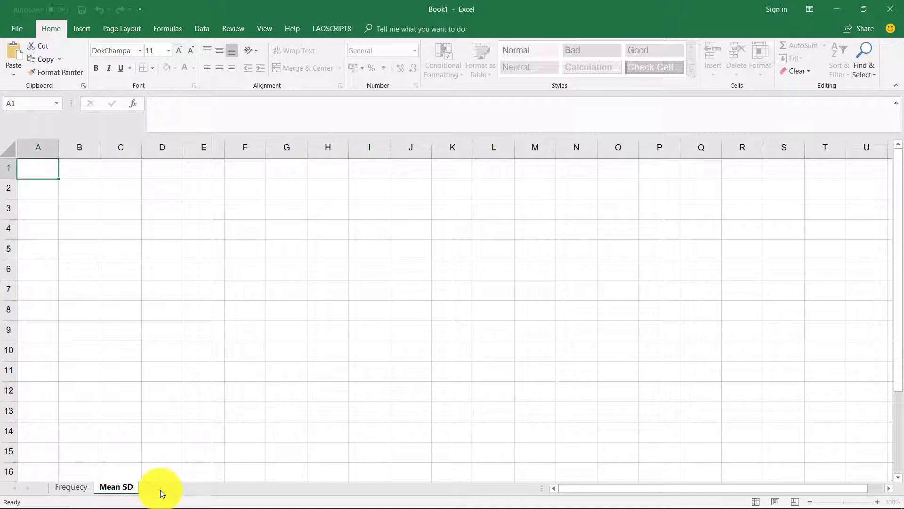
Add two more sheets named t-test and Anowa.
click(160, 491)
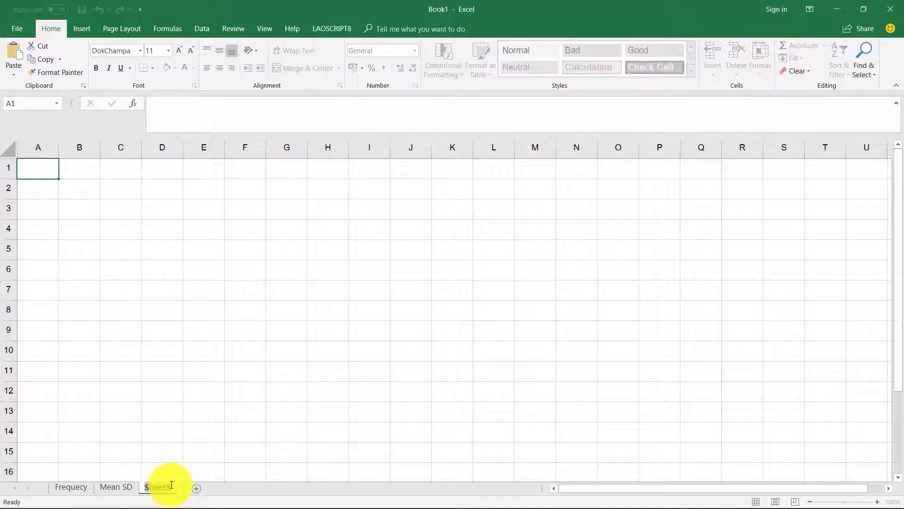
key(BackSpace)
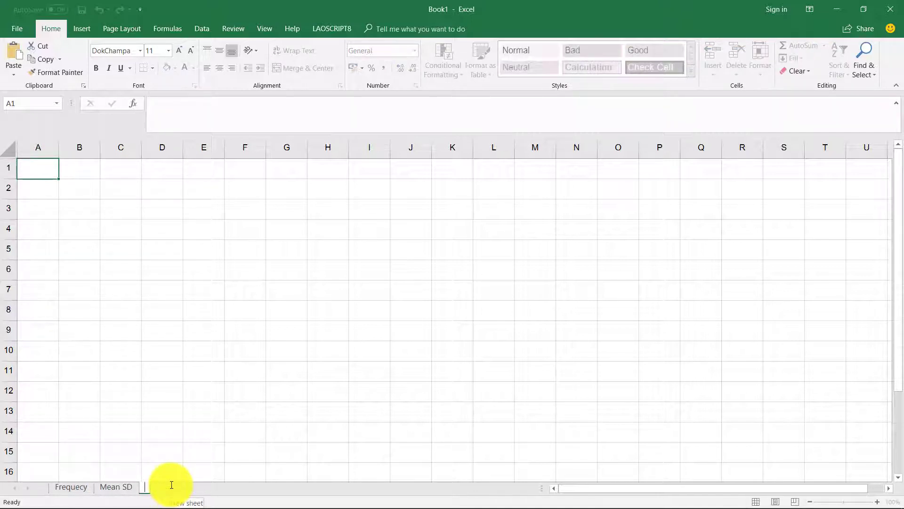
text(testest)
key(Return)
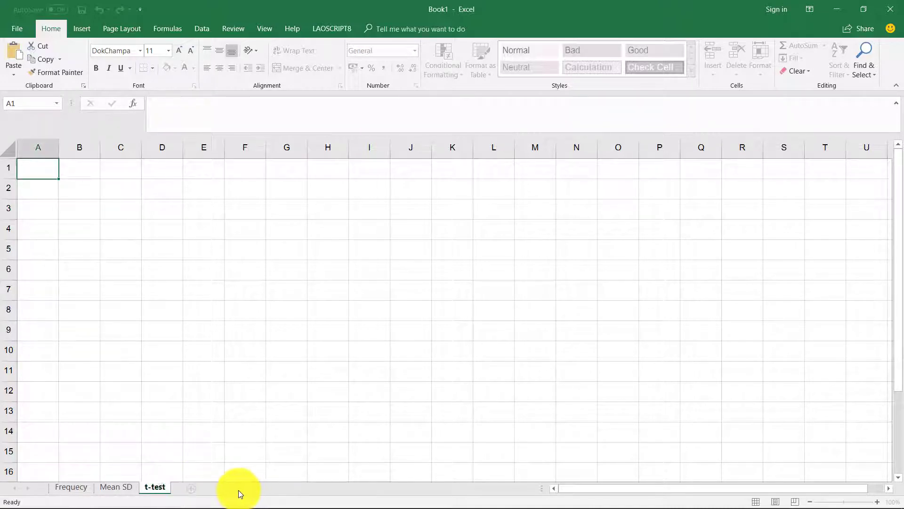
key(shift+F11)
double_click(188, 487)
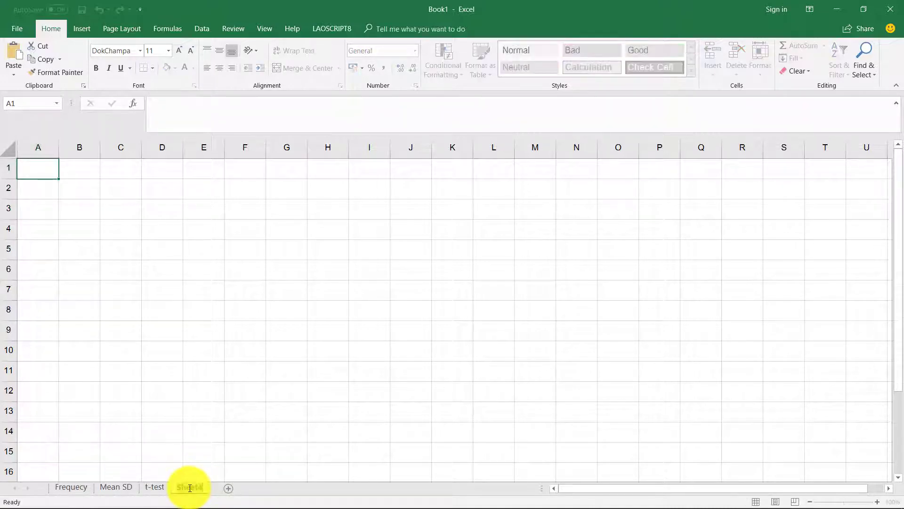
text(A)
text(nova)
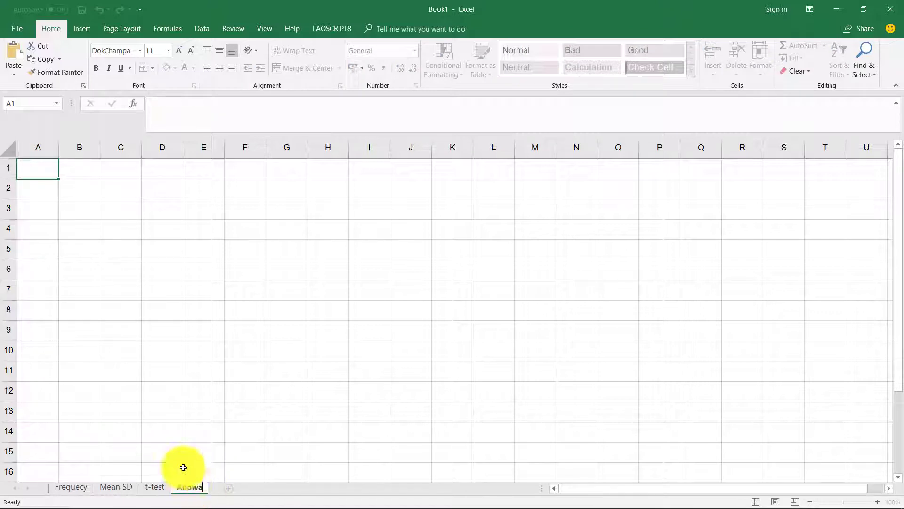
click(121, 434)
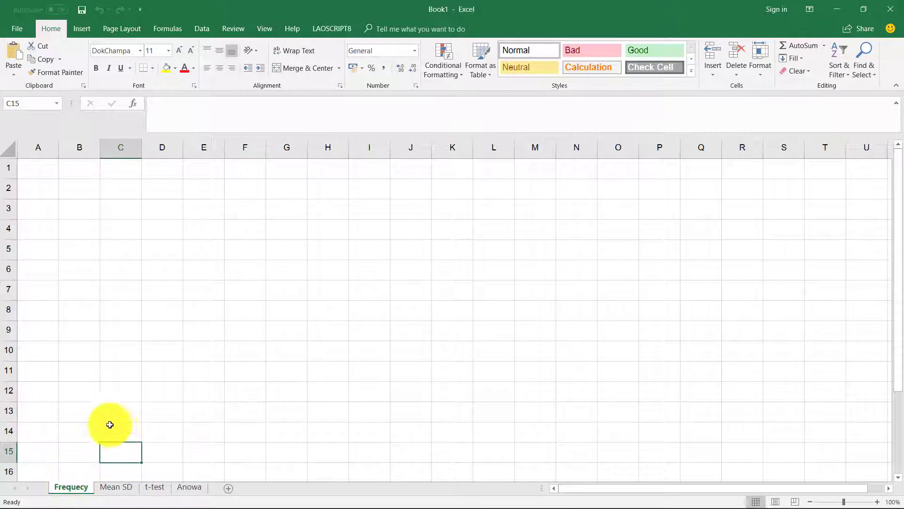
Return to cell A1 on Frequecy after glancing at the Word questionnaire.
click(24, 173)
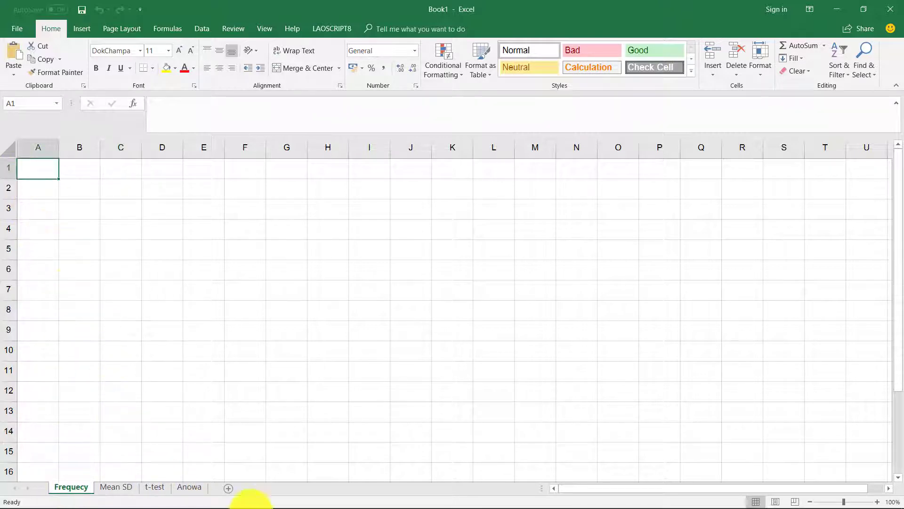
mouse_move(390, 500)
click(339, 501)
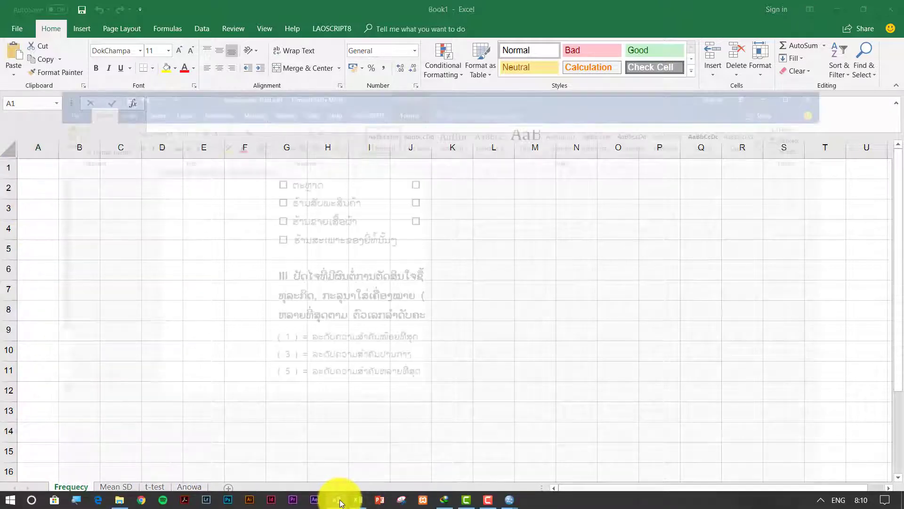
click(837, 9)
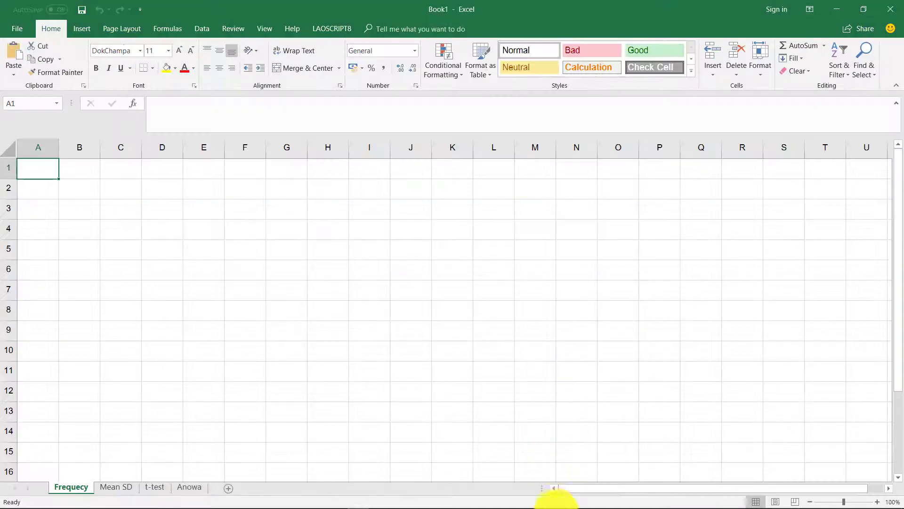
Delete the Statistics table, Active Dataset line and Frequencies title from the SPSS output.
mouse_move(499, 506)
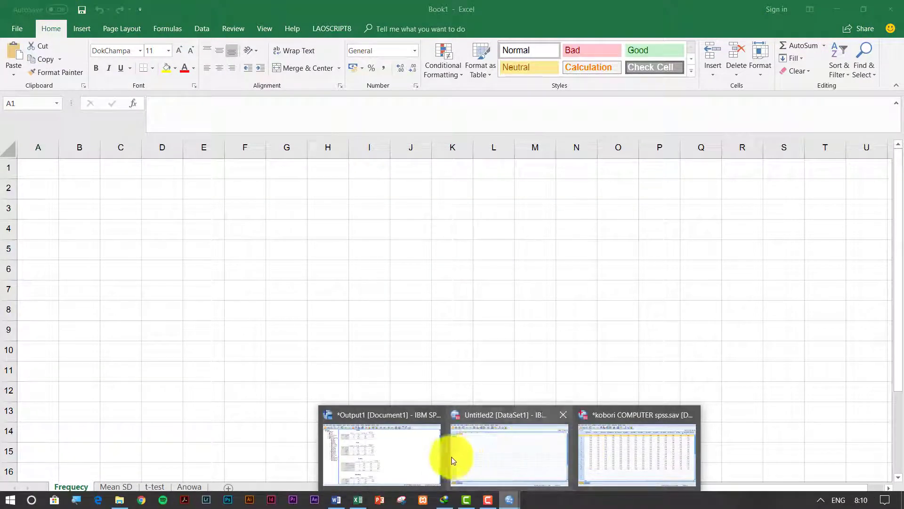
click(447, 455)
scroll(228, 117, up, 5)
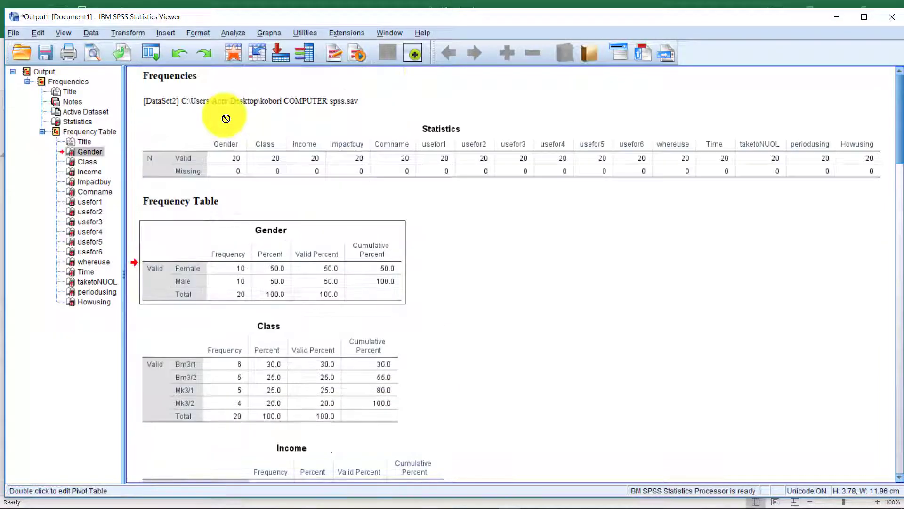
click(245, 157)
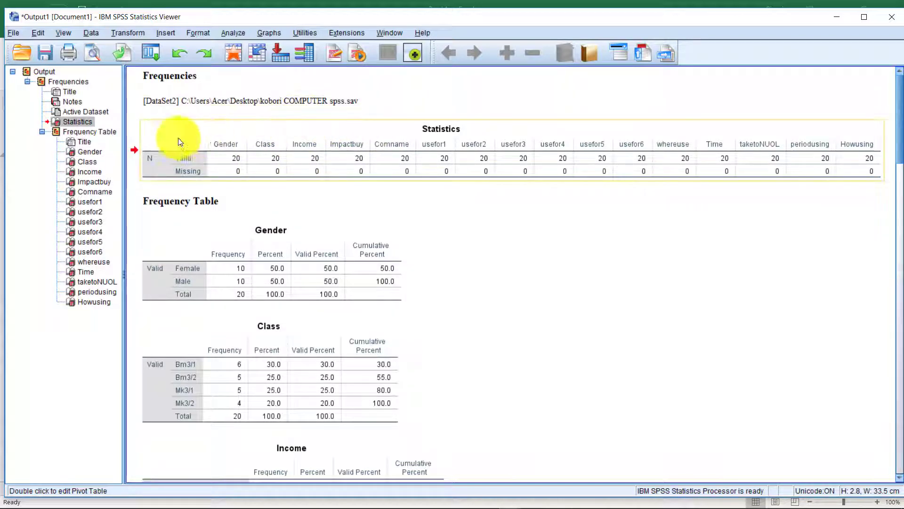
key(Delete)
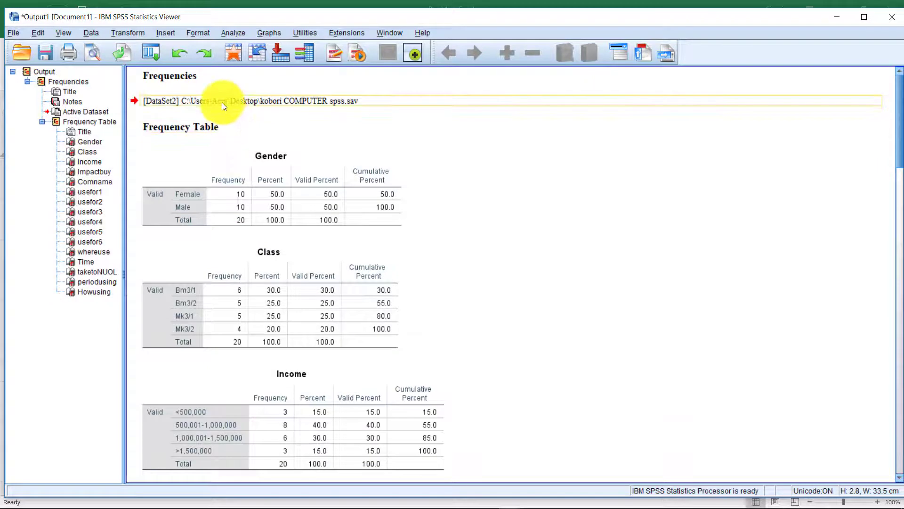
drag(210, 100, 206, 91)
key(Delete)
click(201, 78)
key(Delete)
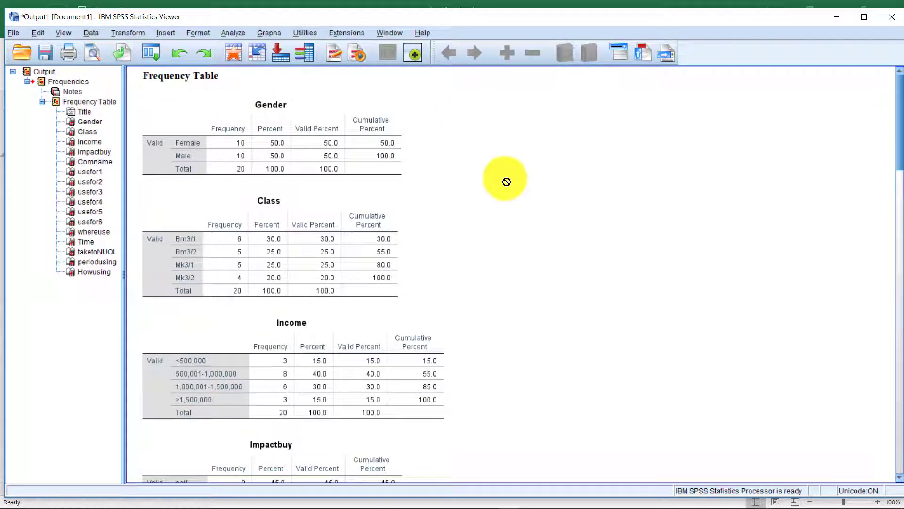
Select all remaining output tables and bring up their copy menu.
key(ctrl+a)
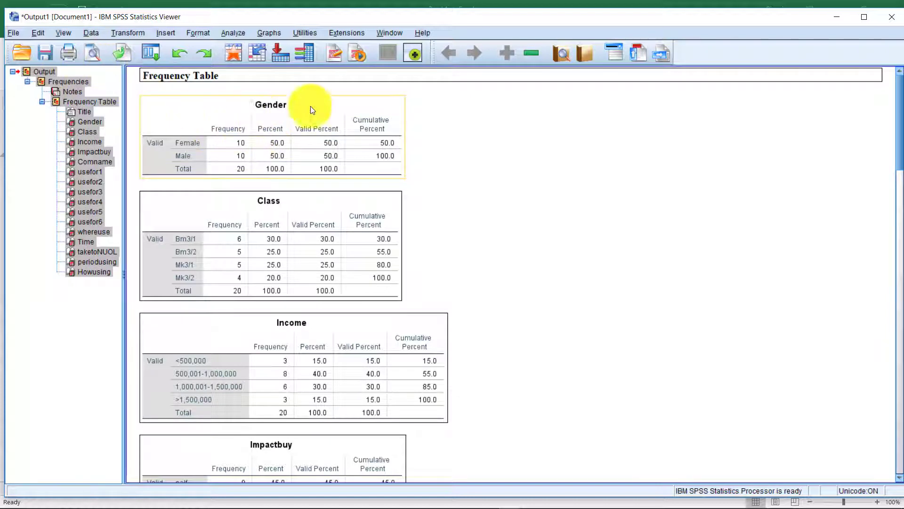
click(510, 109)
click(45, 73)
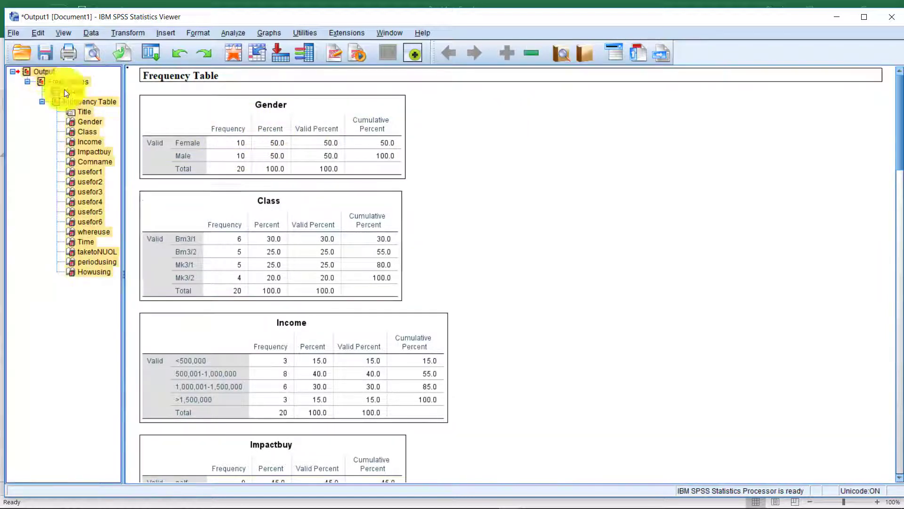
click(383, 246)
key(ctrl+a)
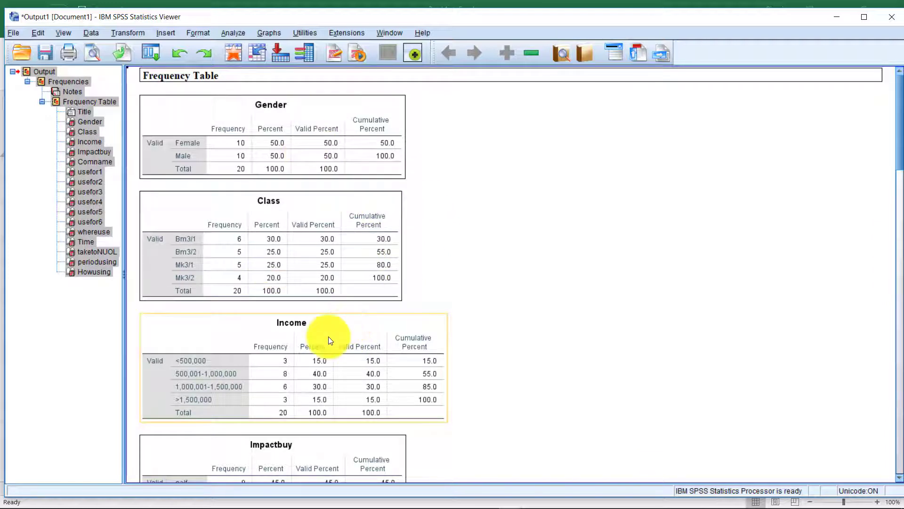
right_click(278, 220)
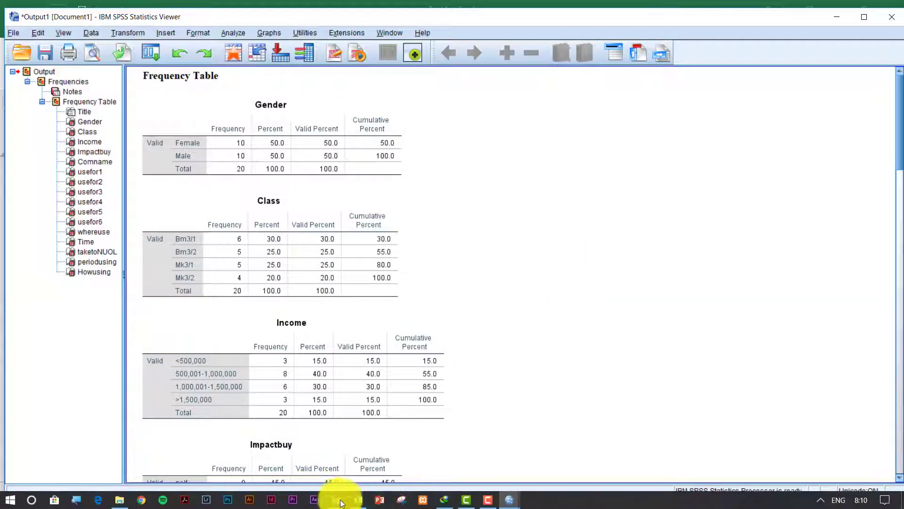
click(357, 500)
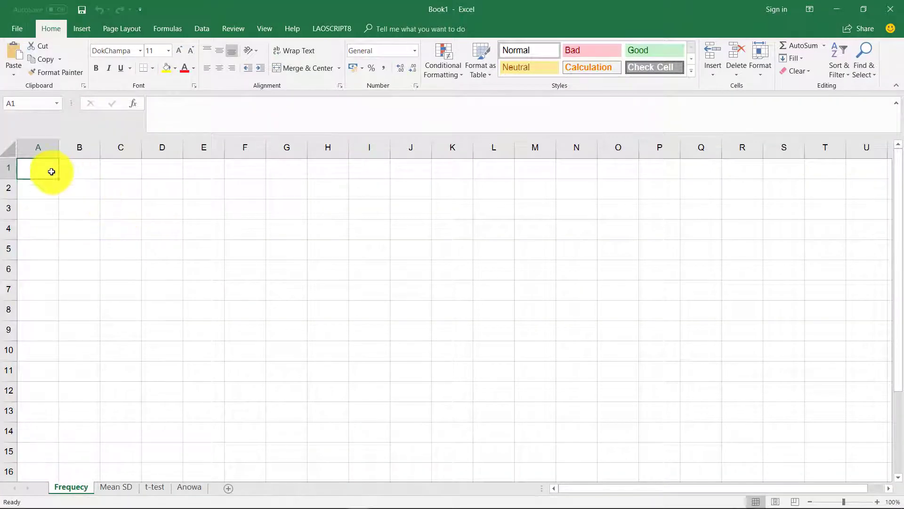
click(83, 203)
click(71, 191)
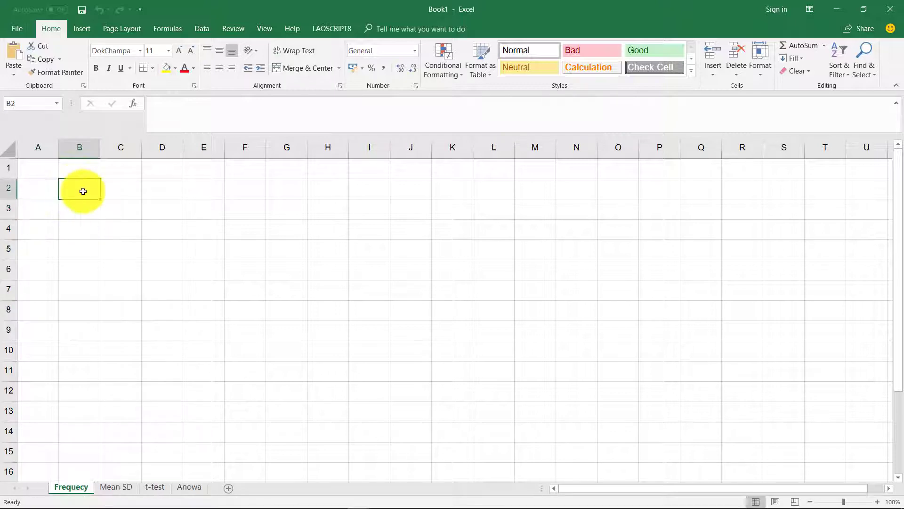
key(ctrl+v)
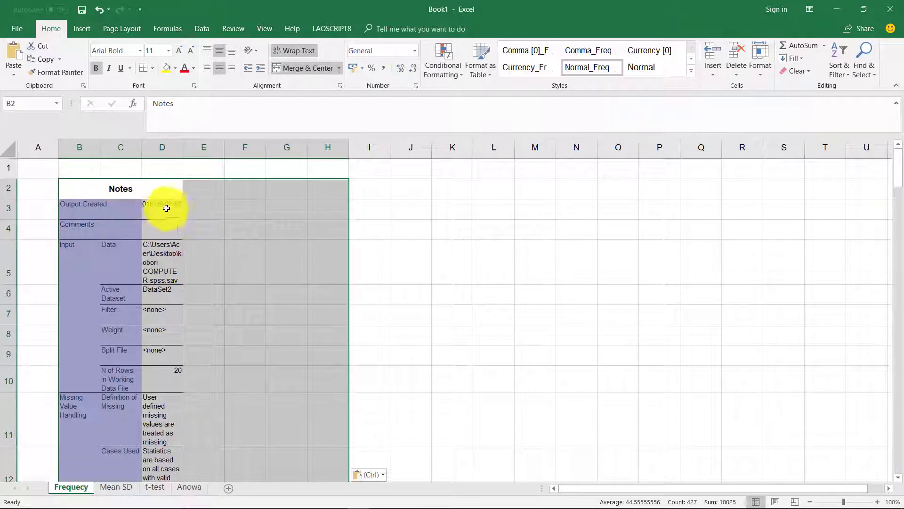
click(105, 206)
key(ctrl+z)
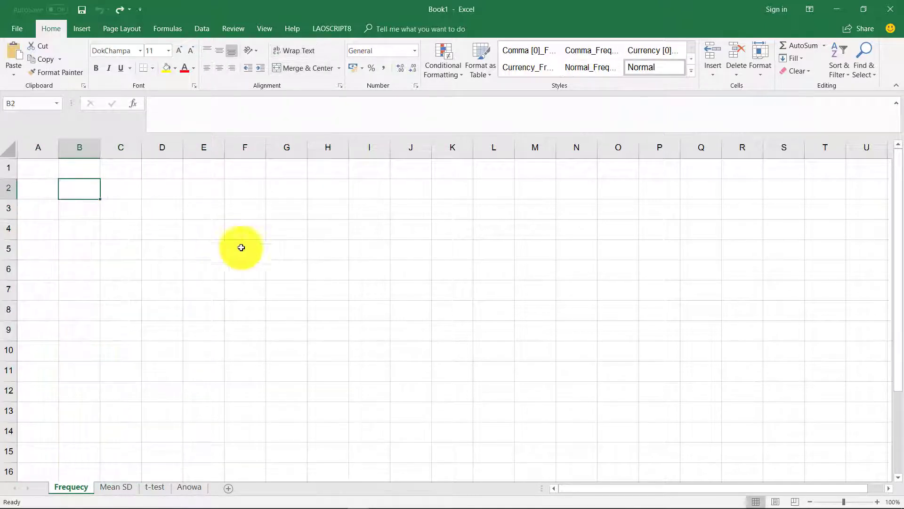
mouse_move(560, 508)
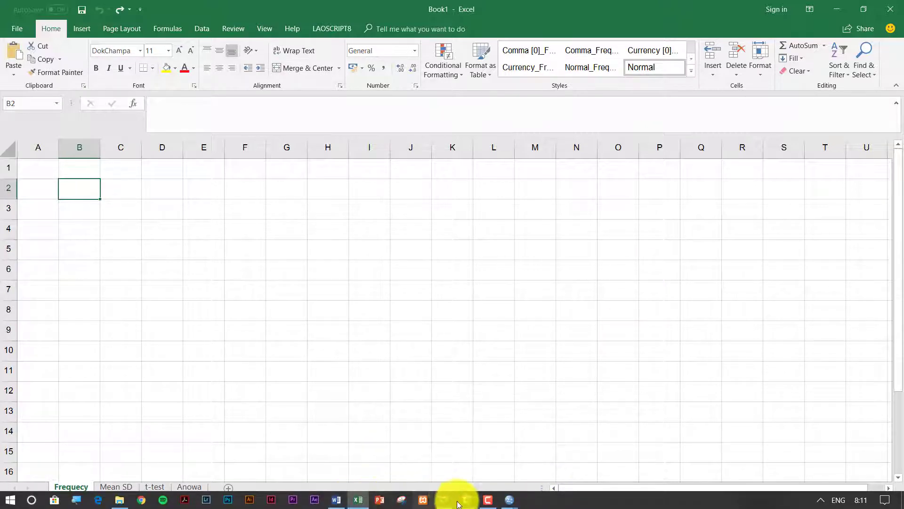
click(510, 498)
Delete the hidden Notes item from the SPSS output outline.
click(417, 444)
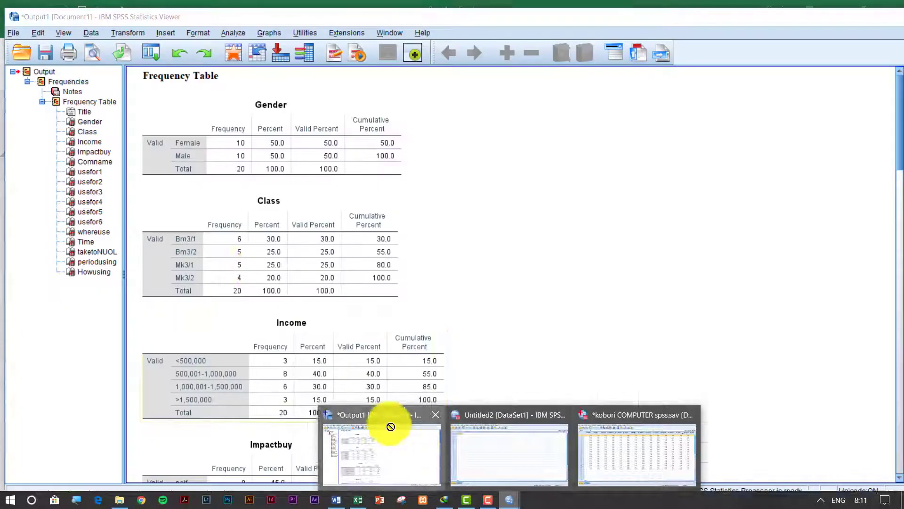
click(158, 143)
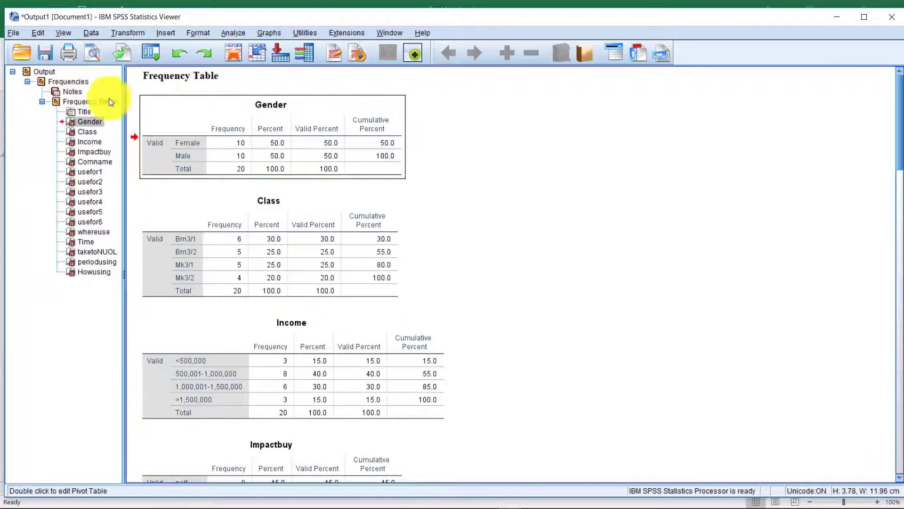
click(67, 92)
click(71, 99)
click(68, 93)
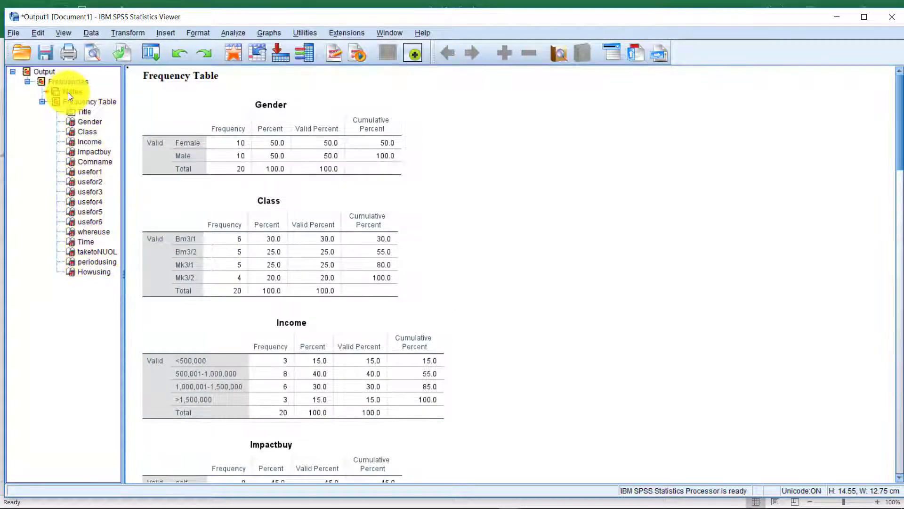
key(Delete)
Select all the frequency tables and copy them.
click(377, 216)
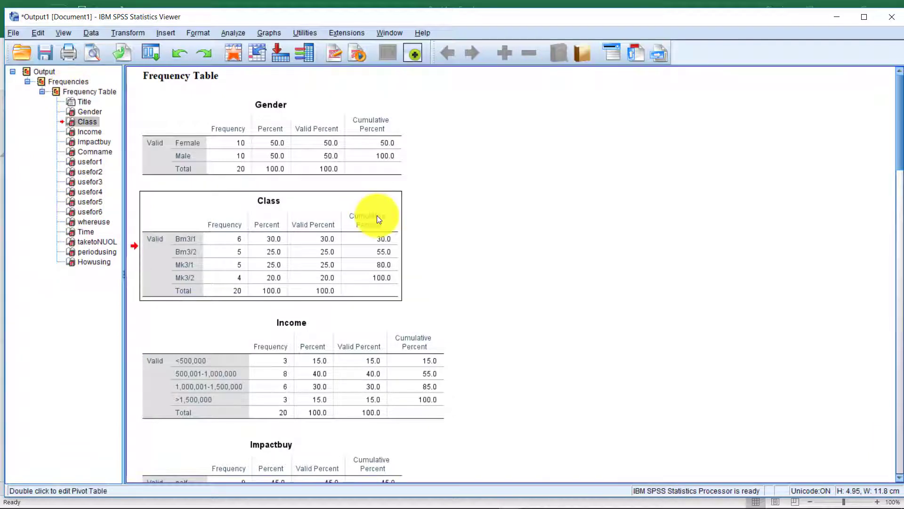
key(ctrl+a)
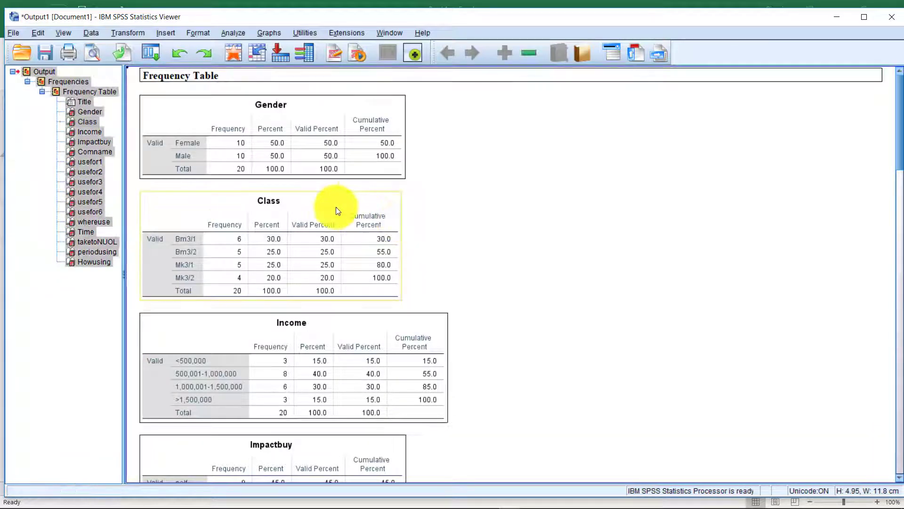
right_click(284, 139)
click(307, 165)
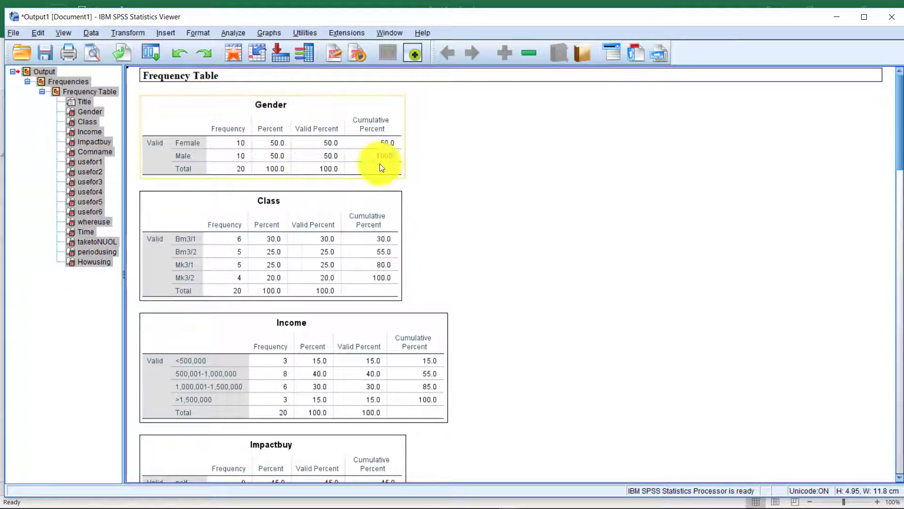
click(485, 229)
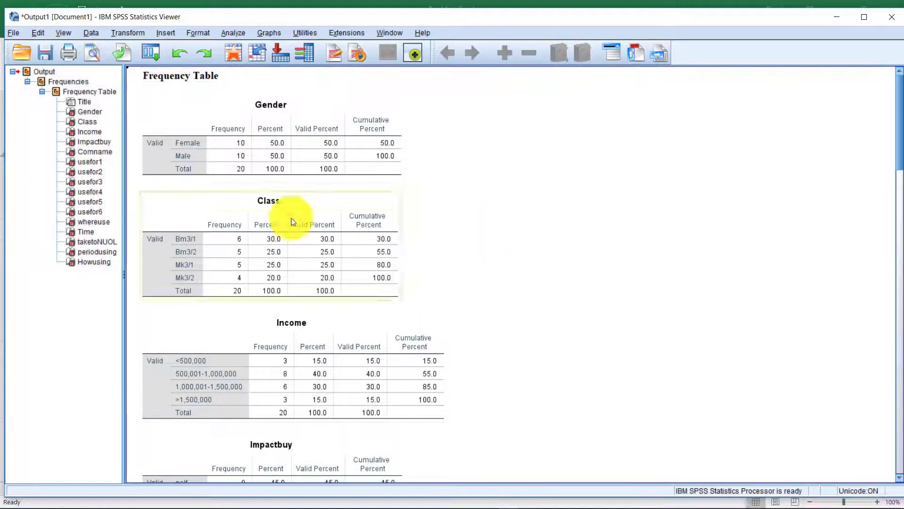
key(ctrl+a)
right_click(81, 117)
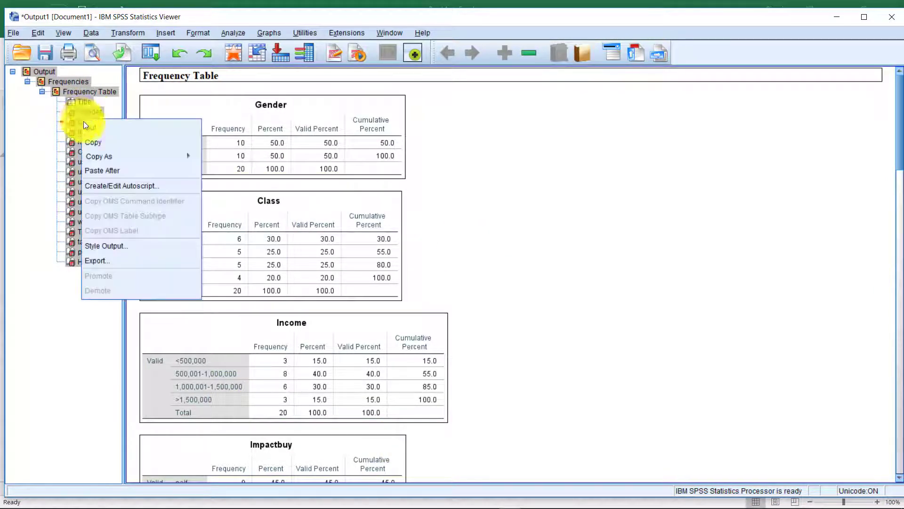
click(100, 144)
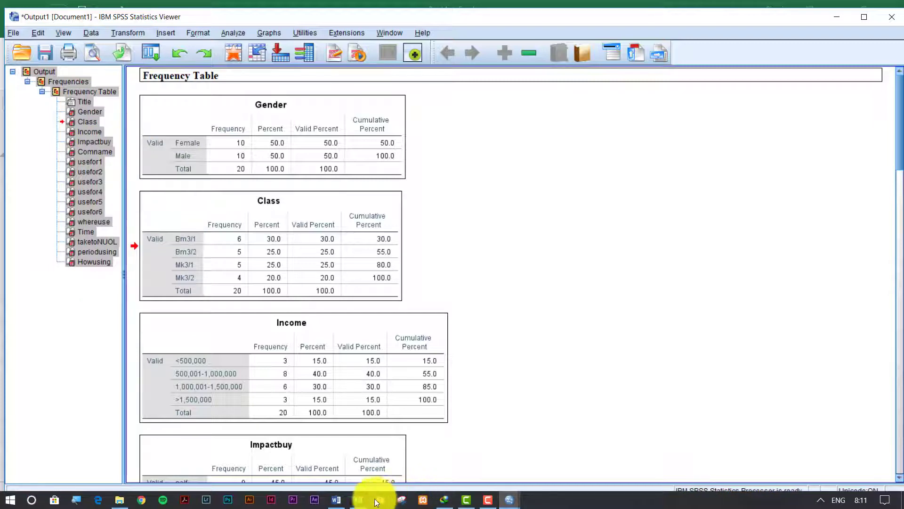
click(358, 500)
Paste the SPSS frequency tables into the Frequecy sheet.
key(ctrl+v)
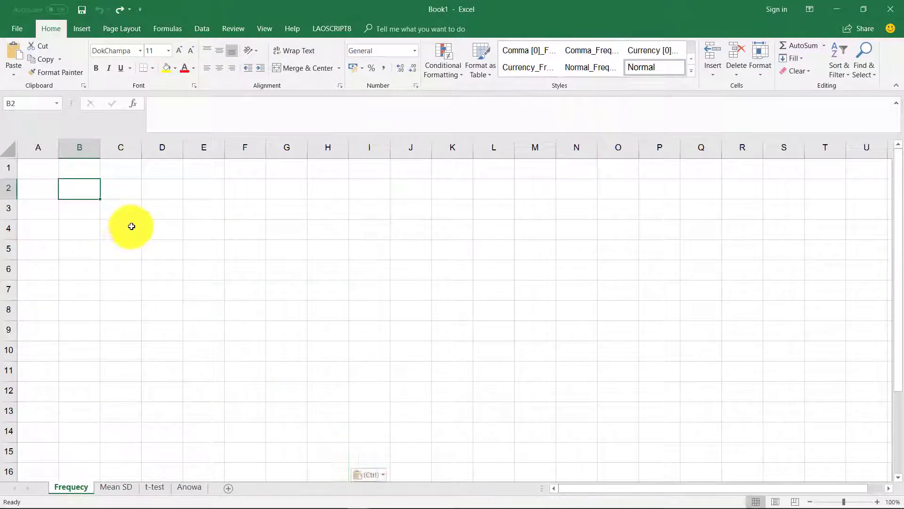
scroll(133, 236, down, 3)
click(135, 236)
scroll(135, 236, up, 3)
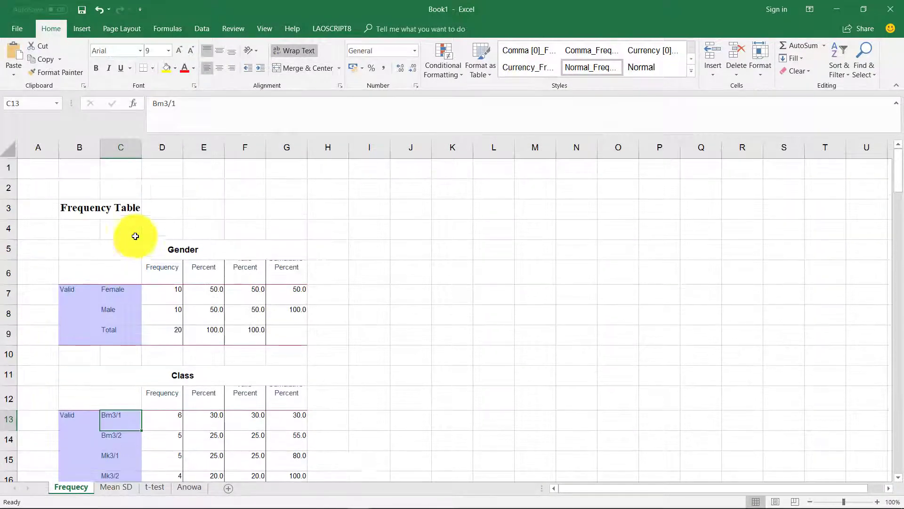
Give the Gender table range B5:G9 All Borders.
click(91, 208)
drag(154, 230, 184, 392)
click(194, 297)
drag(99, 255, 223, 330)
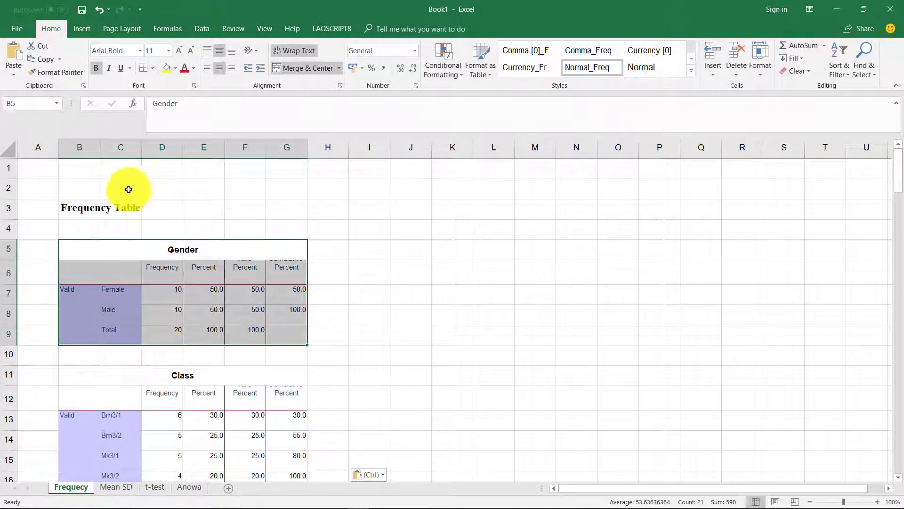
click(128, 231)
drag(97, 256, 222, 333)
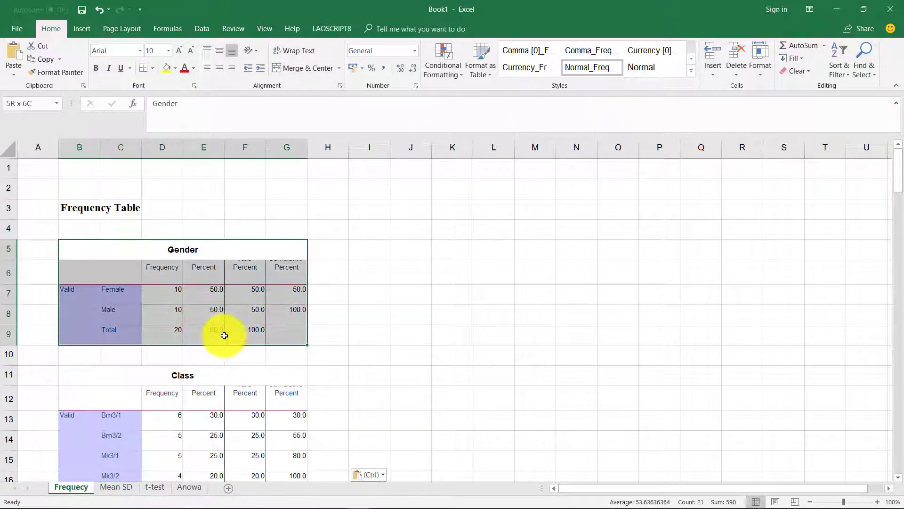
click(156, 73)
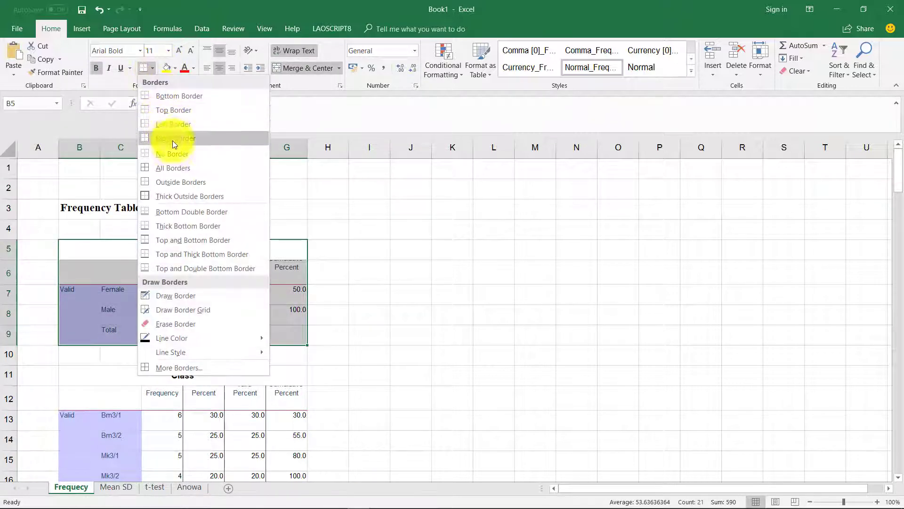
click(178, 167)
click(206, 300)
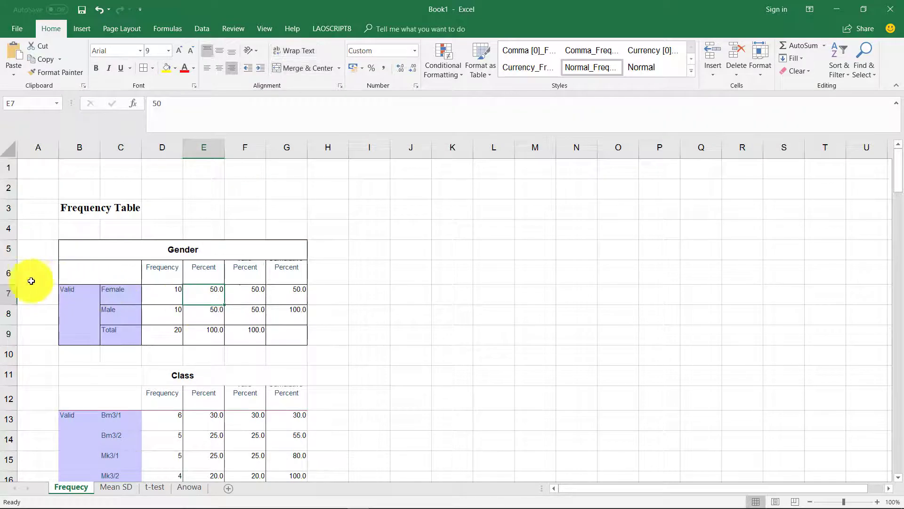
Make row 6 taller so the Gender table headers fit.
drag(12, 280, 16, 290)
click(124, 270)
click(182, 293)
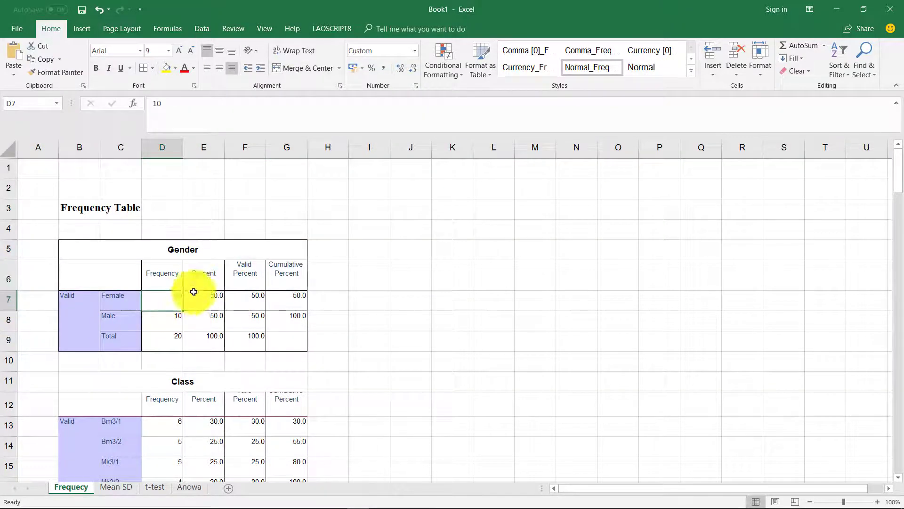
click(208, 271)
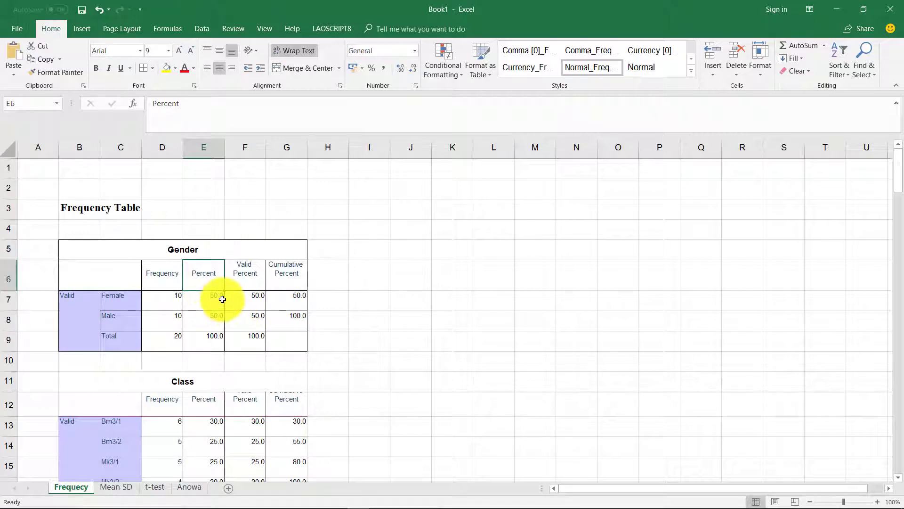
key(ctrl+z)
drag(207, 289, 171, 334)
click(282, 335)
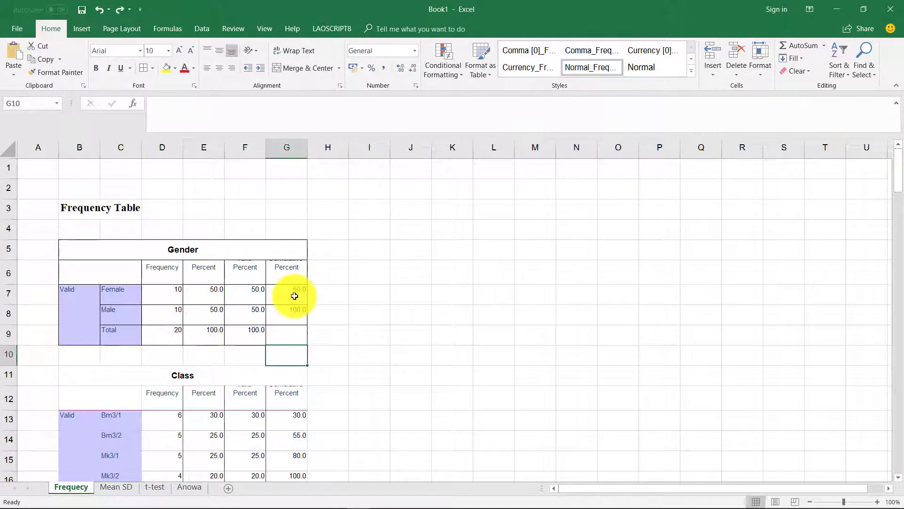
click(246, 295)
click(107, 269)
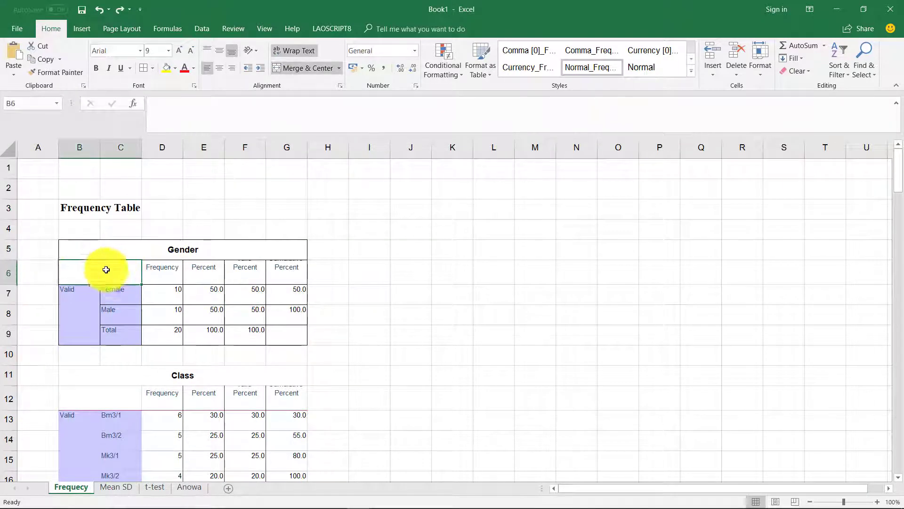
drag(13, 286, 11, 295)
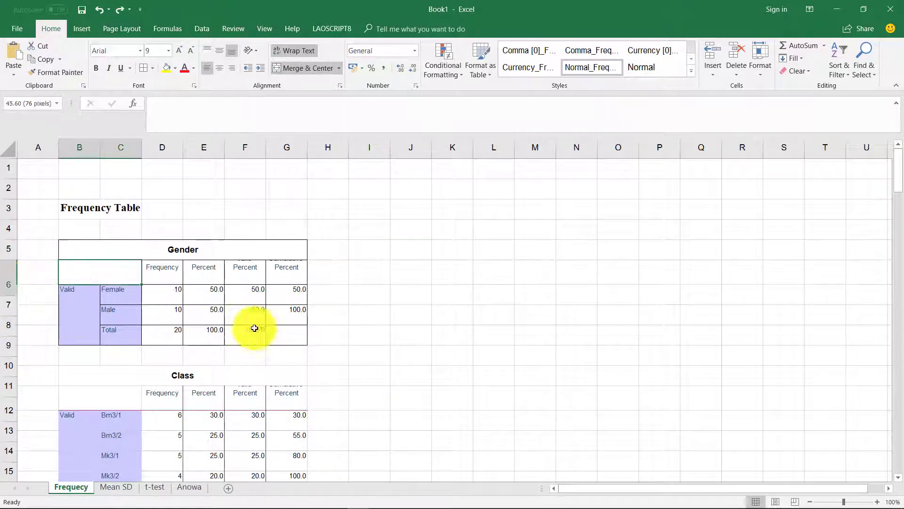
click(255, 327)
Give the Class table full cell borders.
scroll(254, 302, down, 3)
scroll(254, 302, up, 3)
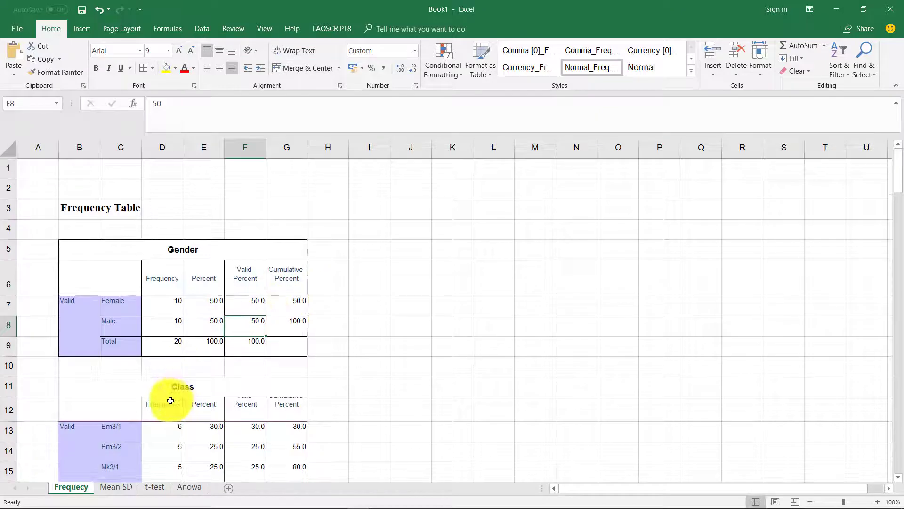
scroll(161, 382, down, 6)
scroll(117, 303, up, 6)
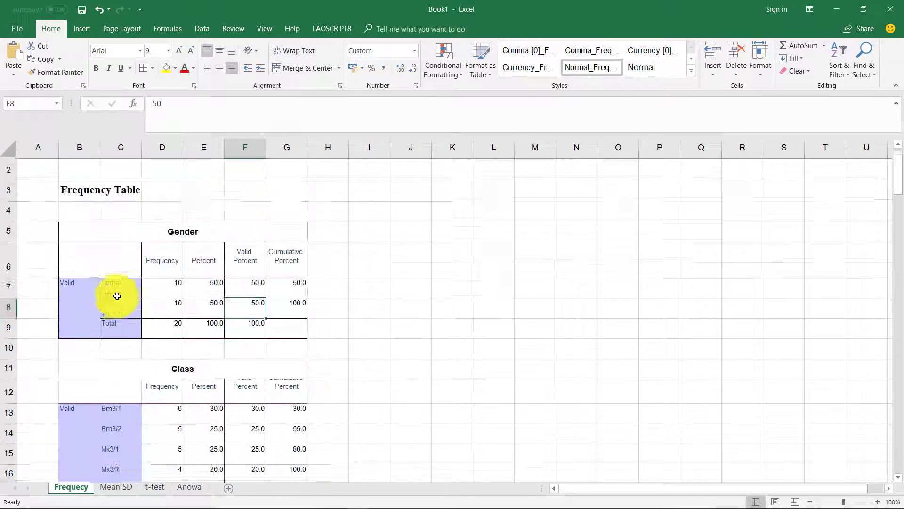
scroll(118, 322, down, 3)
drag(99, 189, 275, 323)
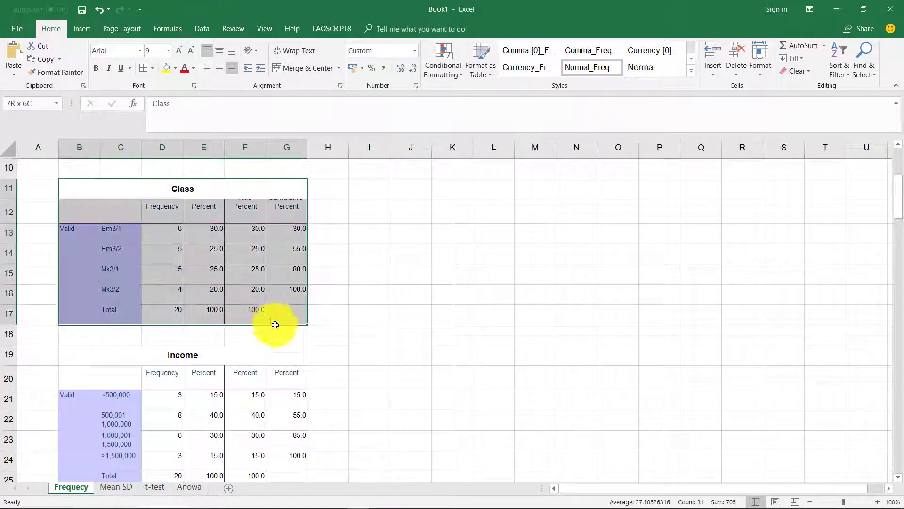
click(246, 276)
scroll(245, 281, up, 3)
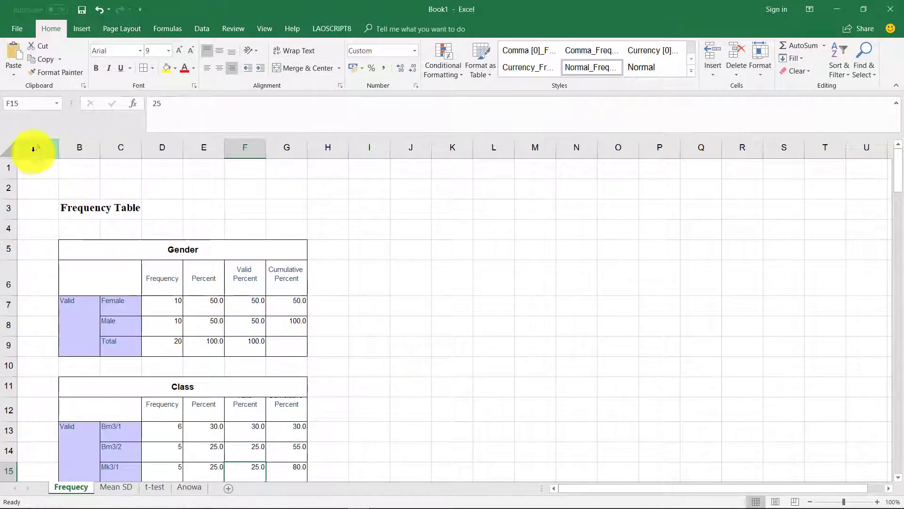
Apply borders to the whole worksheet, then undo that change.
click(13, 148)
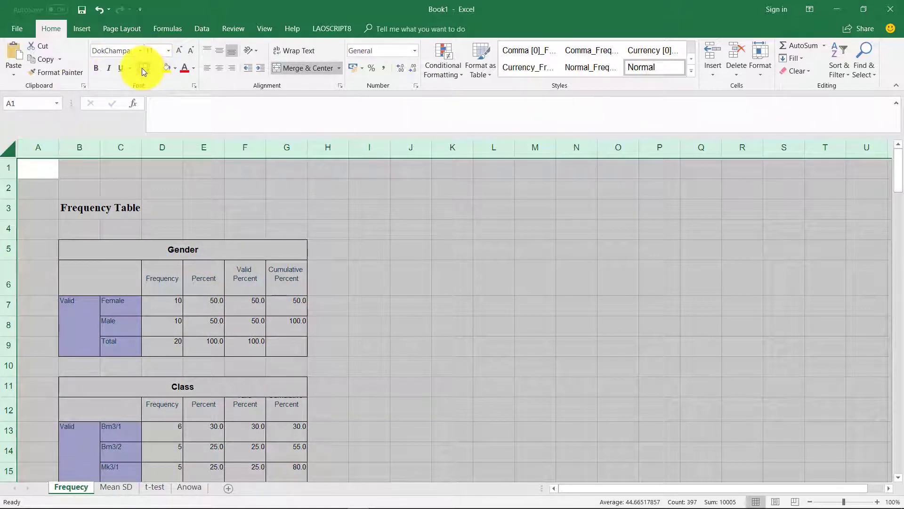
click(142, 68)
click(247, 283)
scroll(278, 302, down, 9)
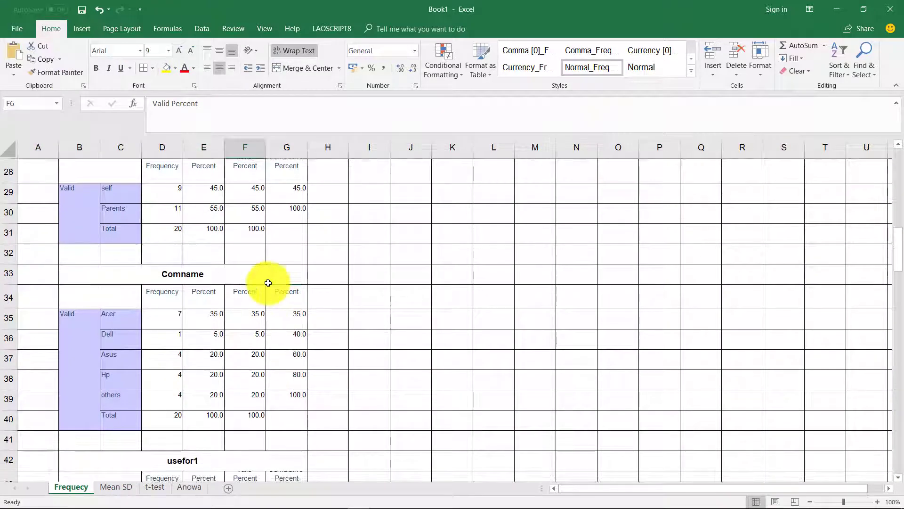
click(267, 281)
key(ctrl+z)
scroll(239, 241, down, 2)
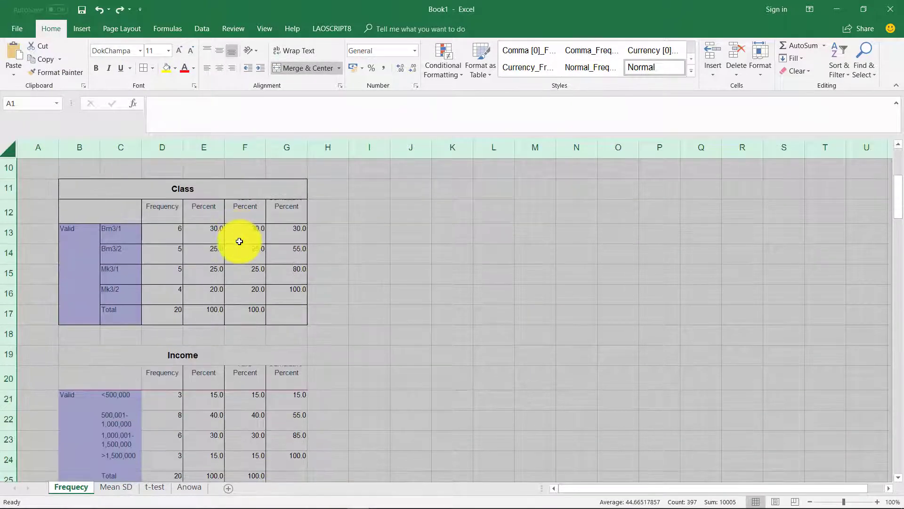
click(239, 241)
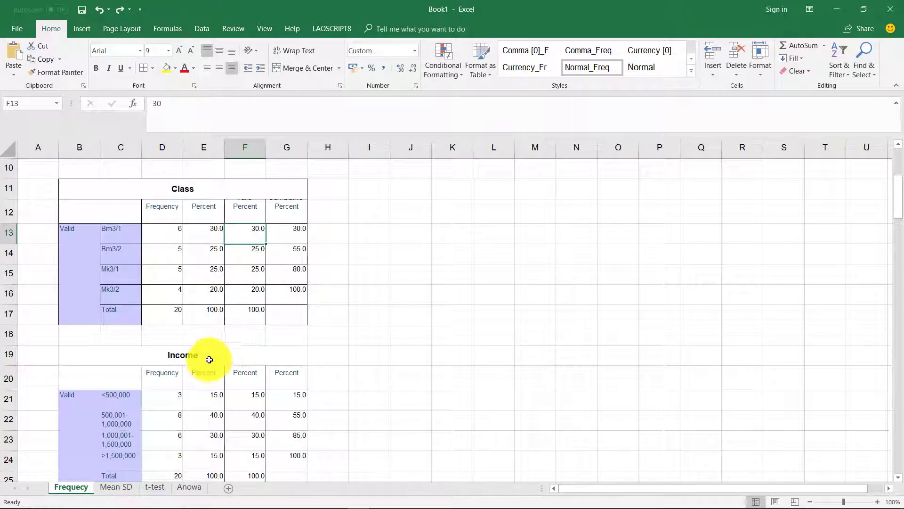
Select the whole Income table, then minimise Excel to return to SPSS.
click(226, 358)
scroll(235, 353, down, 3)
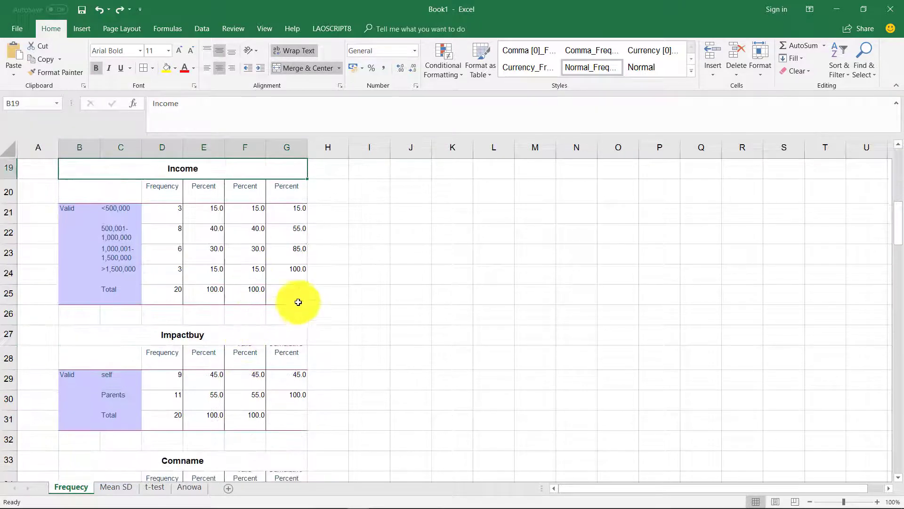
drag(292, 301, 90, 173)
drag(393, 349, 377, 354)
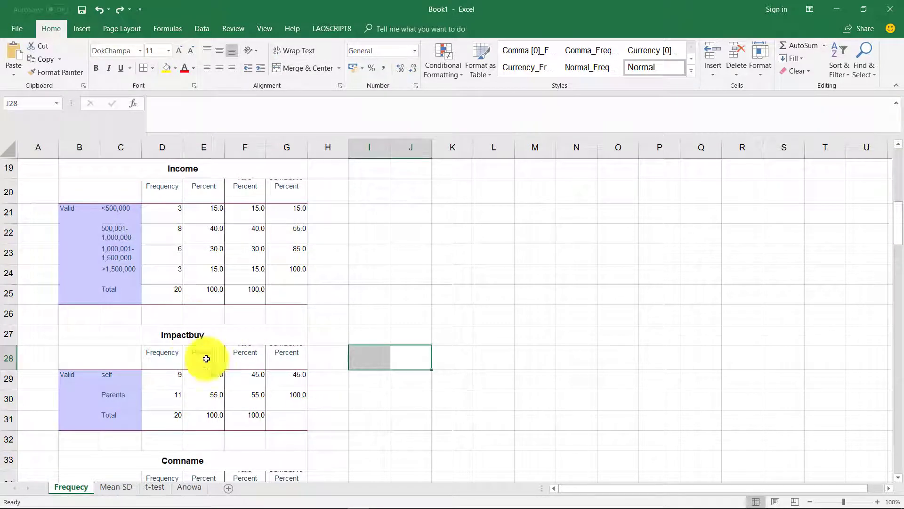
click(837, 12)
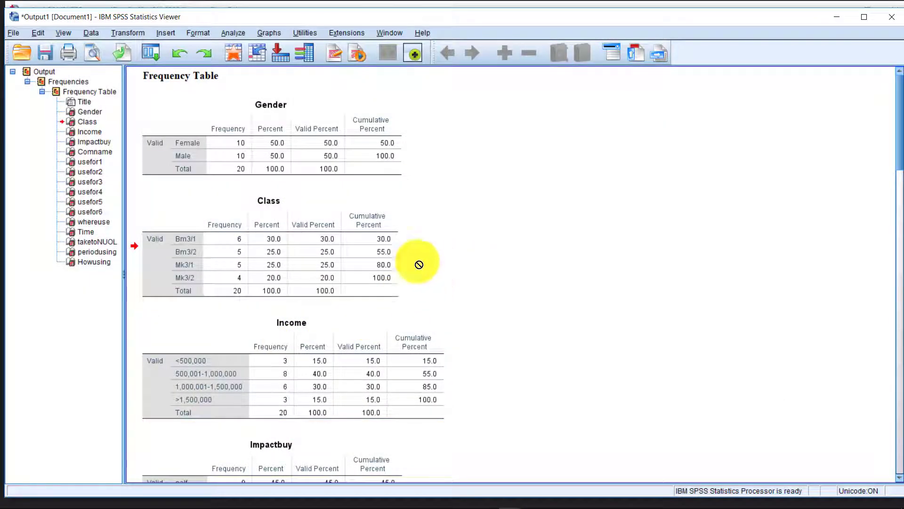
Delete all existing SPSS output, then open Analyze > Descriptive Statistics > Frequencies.
key(ctrl+a)
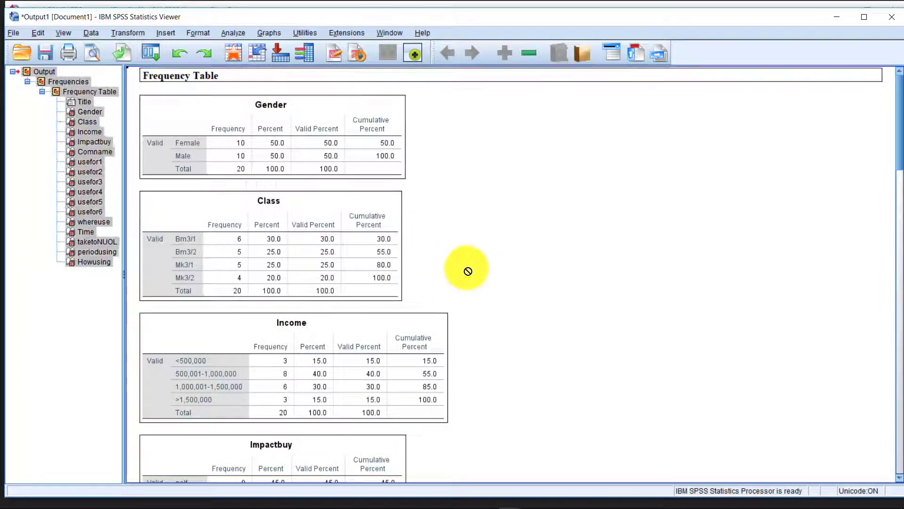
key(Delete)
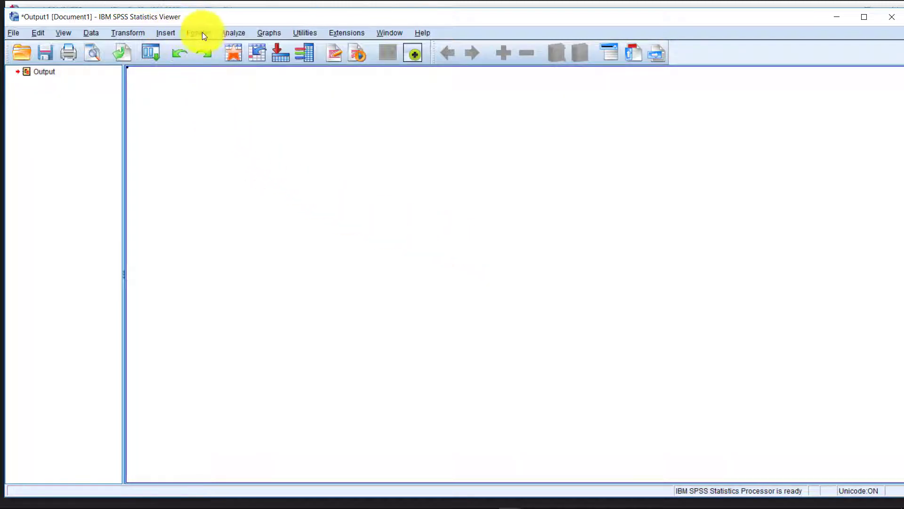
click(233, 33)
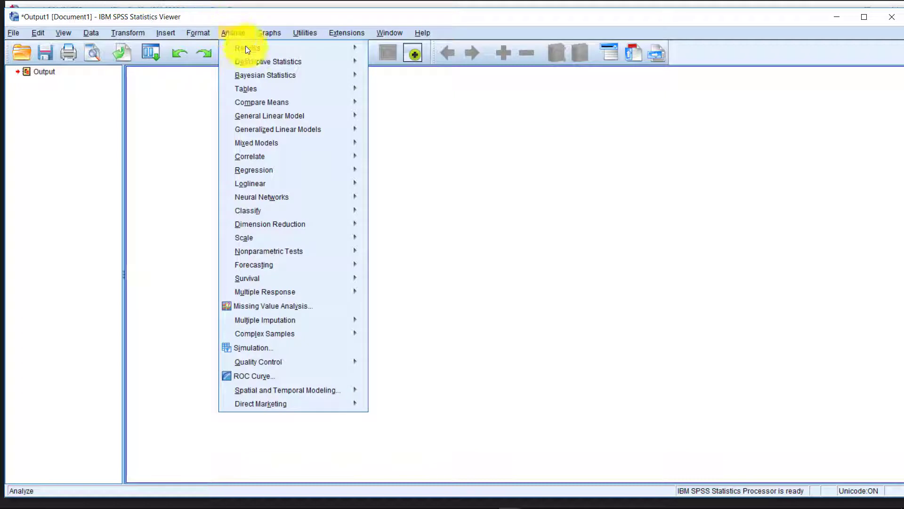
mouse_move(256, 63)
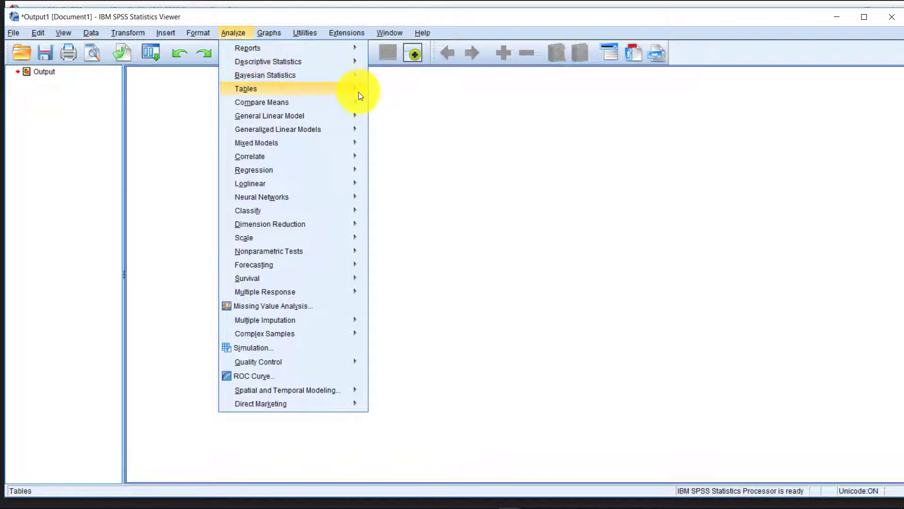
mouse_move(338, 62)
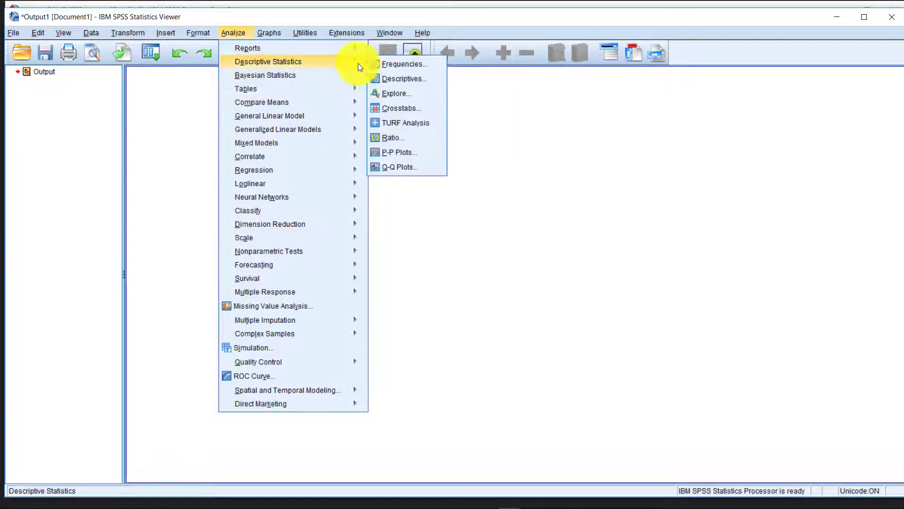
click(410, 64)
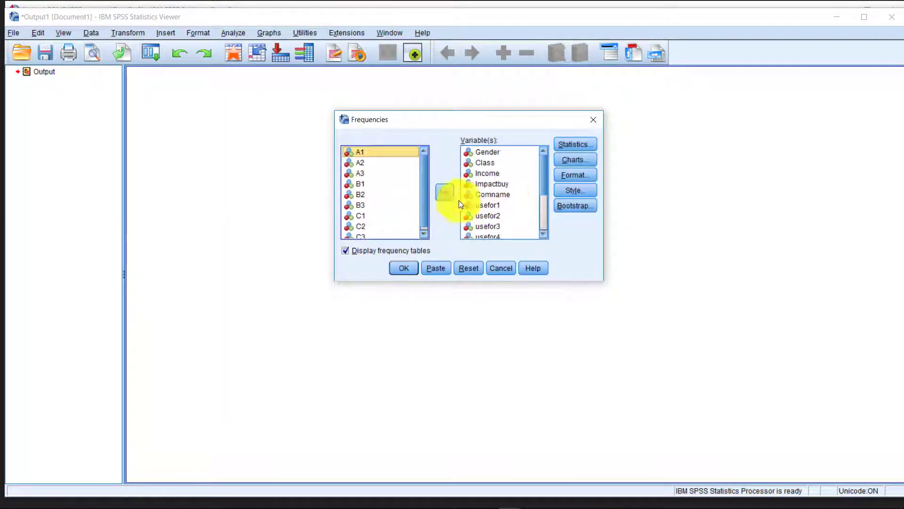
Replace the Frequencies variable list with variables A1 through C3.
click(489, 182)
key(ctrl+a)
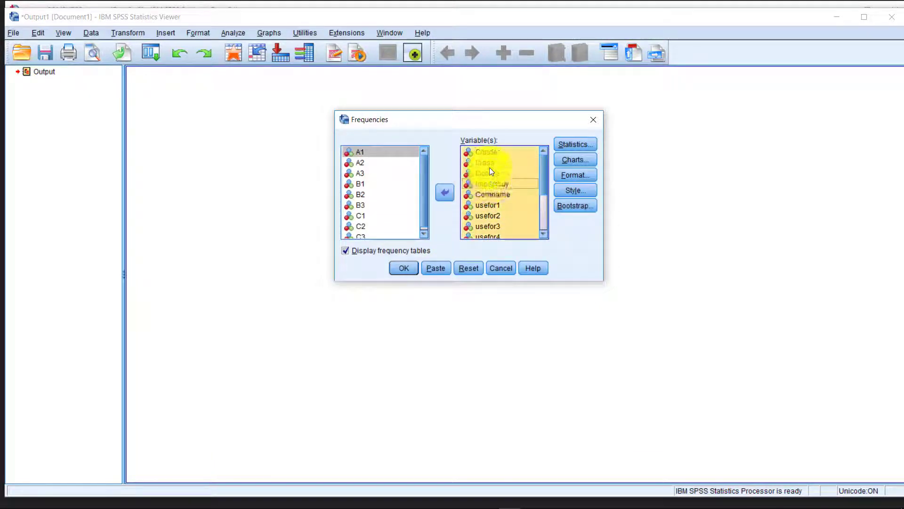
click(446, 192)
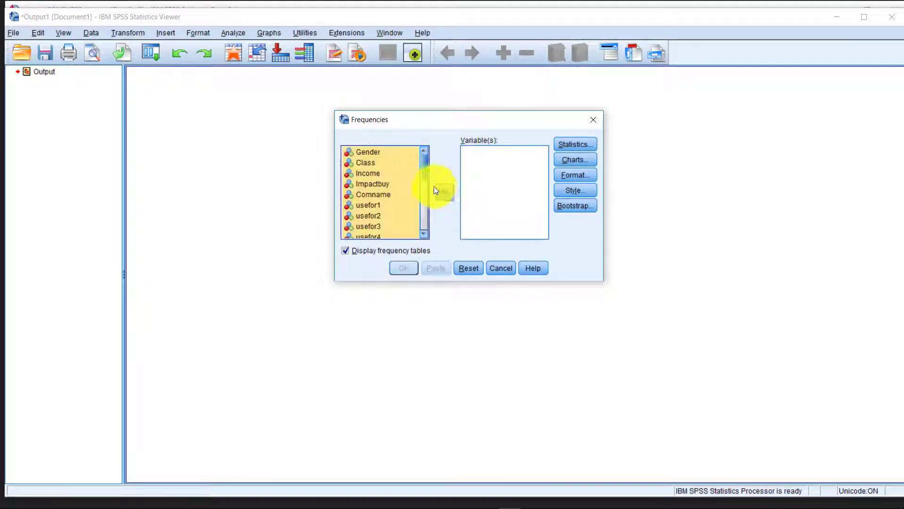
scroll(393, 211, down, 5)
scroll(394, 211, up, 2)
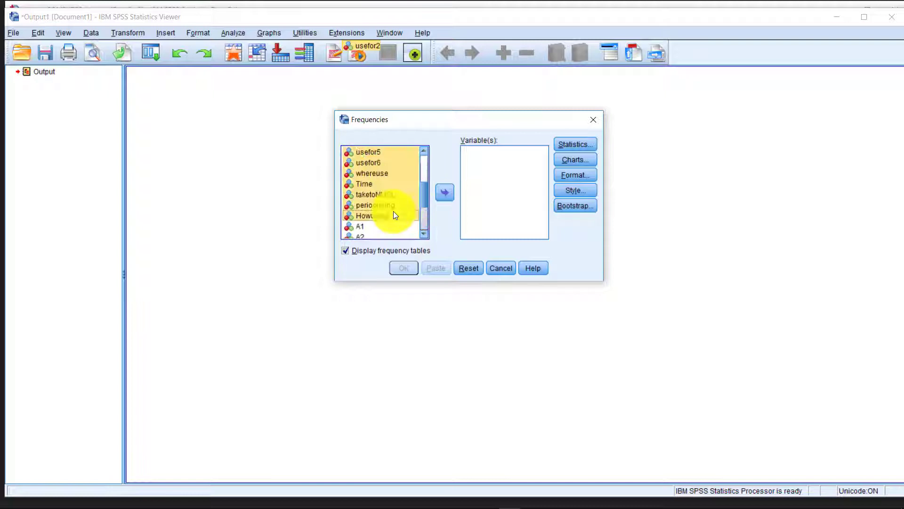
click(369, 226)
scroll(369, 224, down, 2)
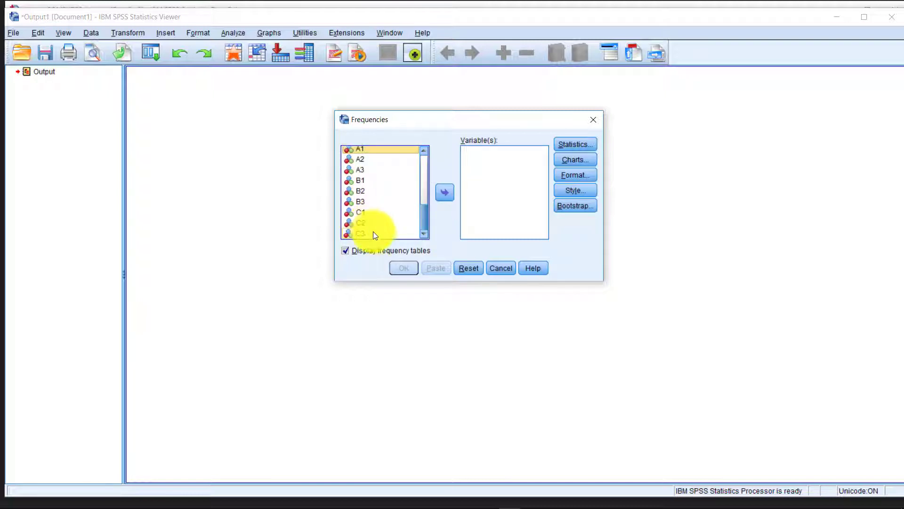
shift+click(372, 232)
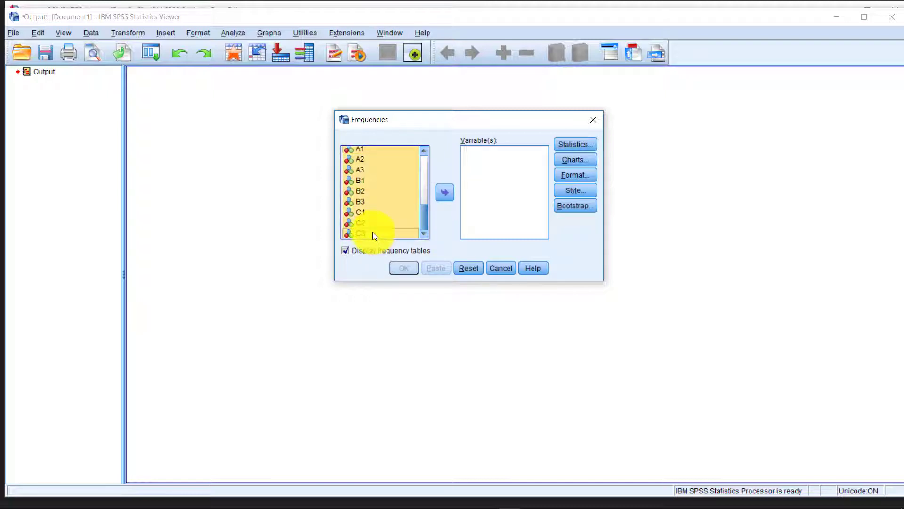
click(451, 193)
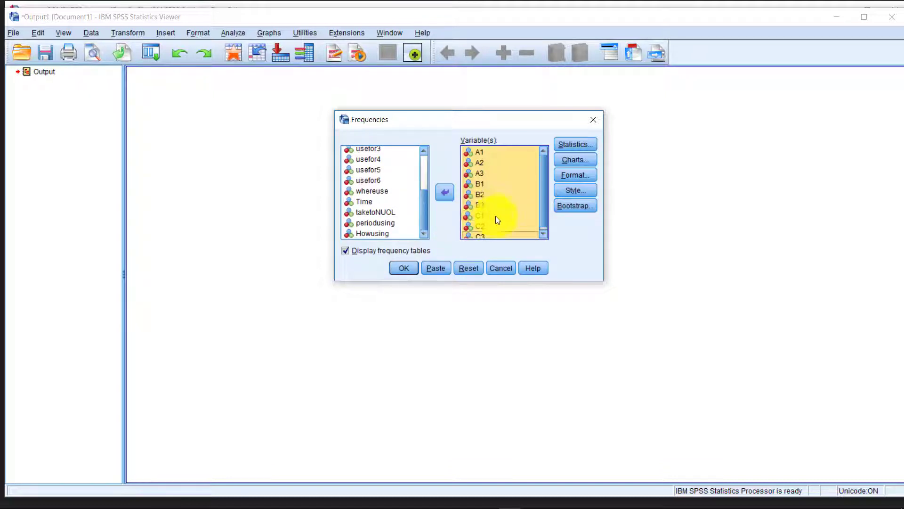
Turn off frequency tables, request Mean and Std. deviation, and run the analysis.
click(349, 250)
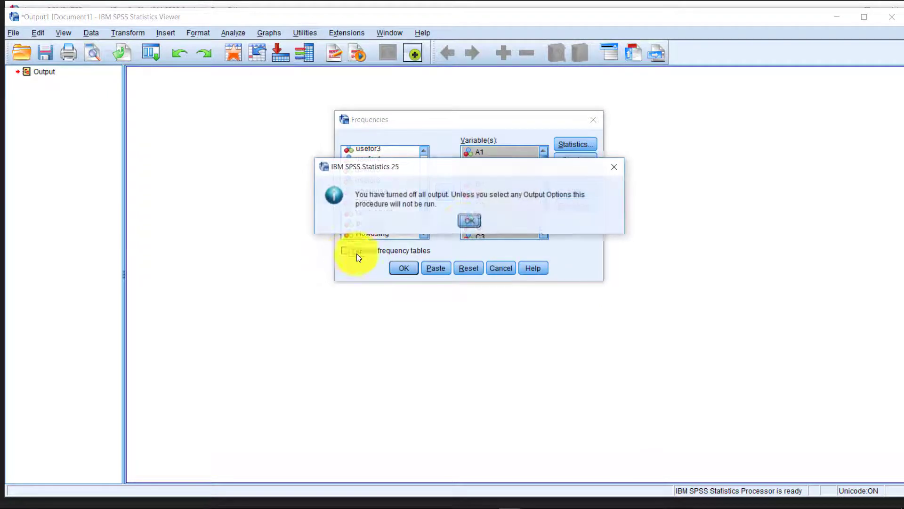
click(471, 220)
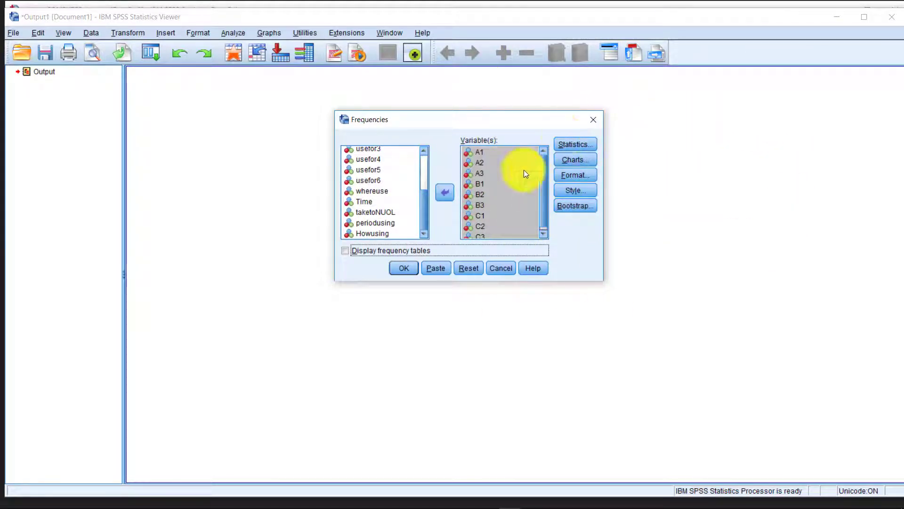
click(572, 145)
drag(535, 142, 441, 111)
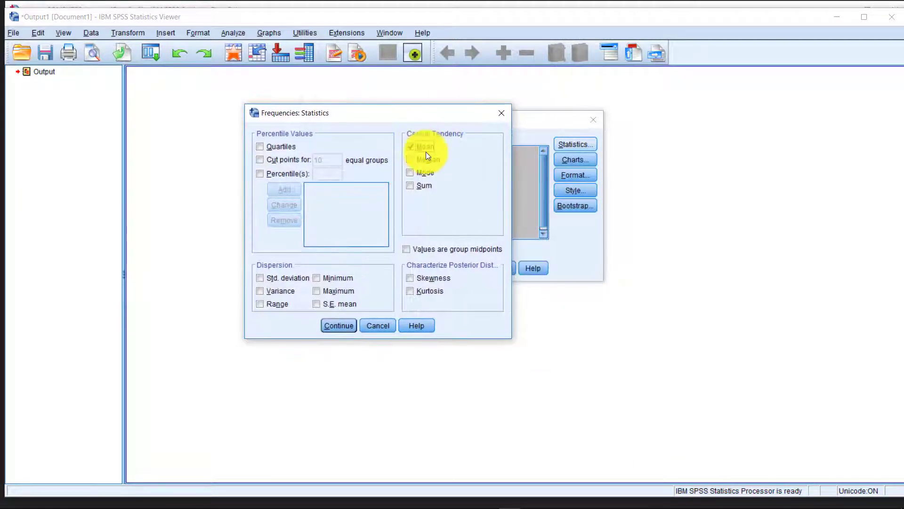
click(292, 278)
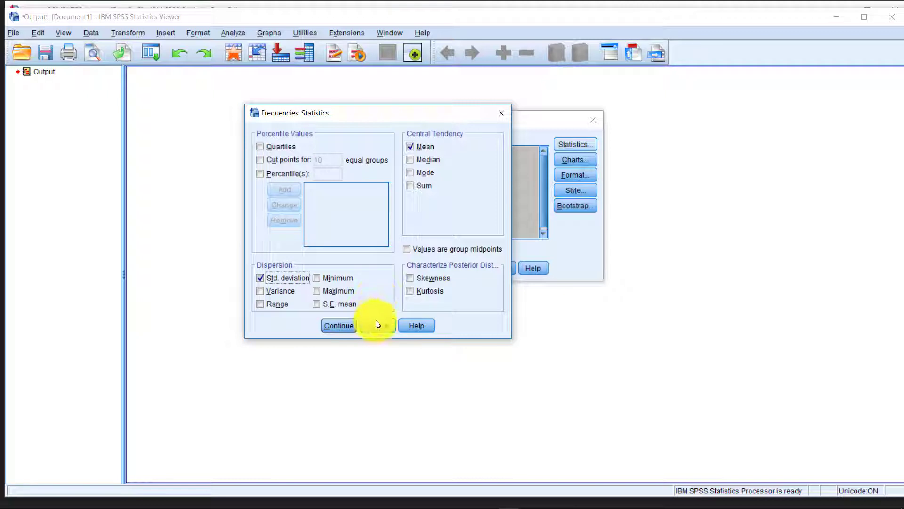
click(337, 331)
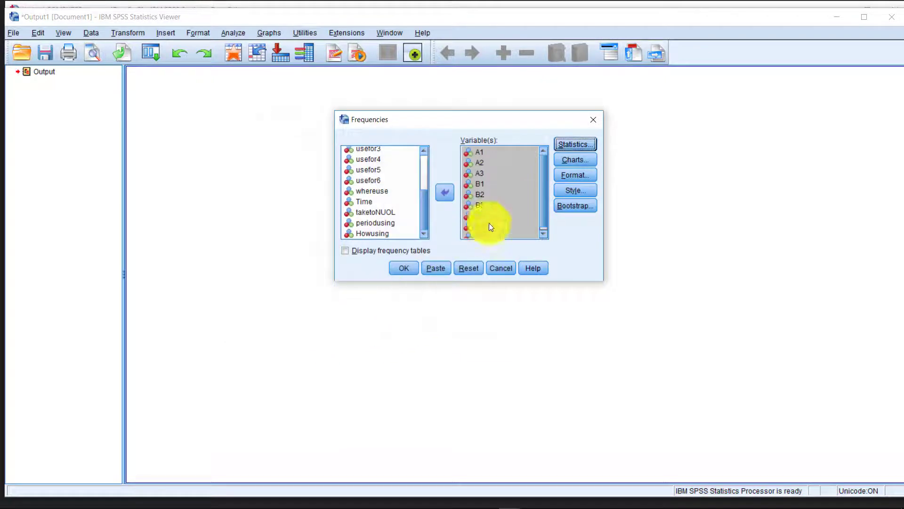
click(404, 269)
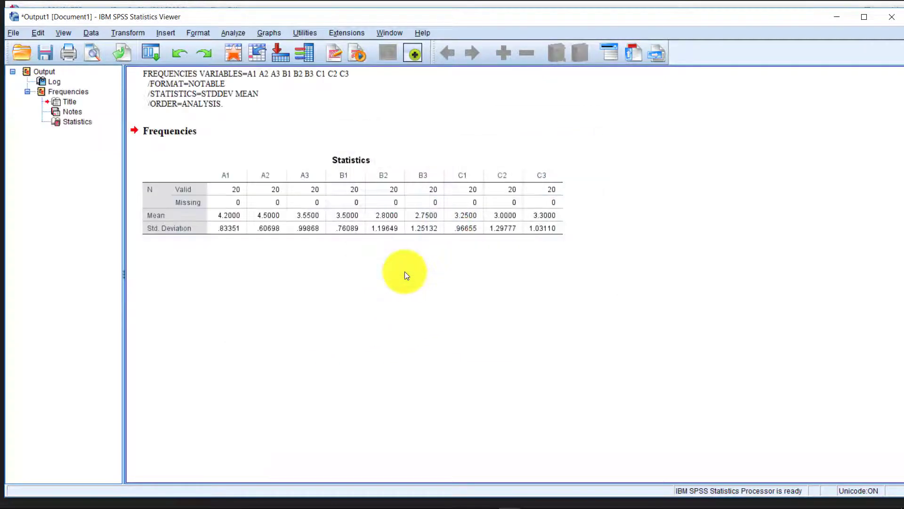
Copy the A1–C3 Statistics table of means and SDs and switch to Excel.
click(244, 221)
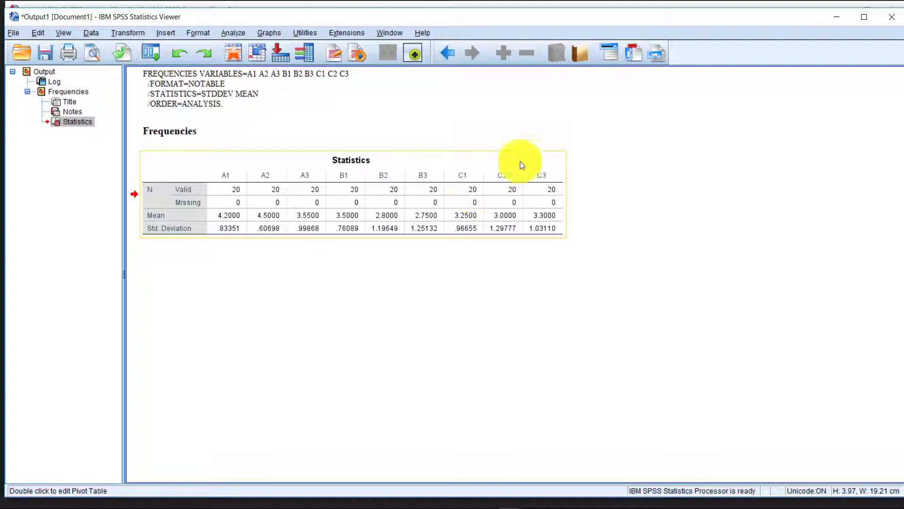
right_click(223, 208)
click(187, 180)
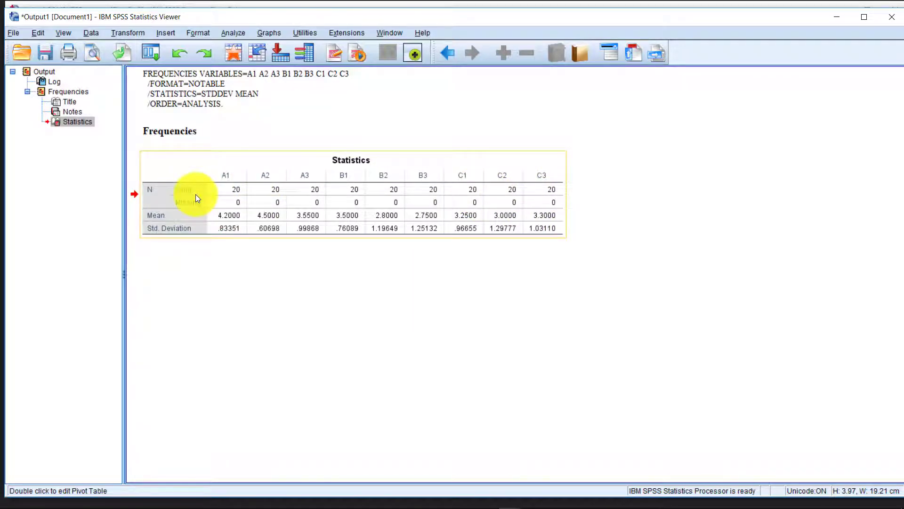
right_click(251, 206)
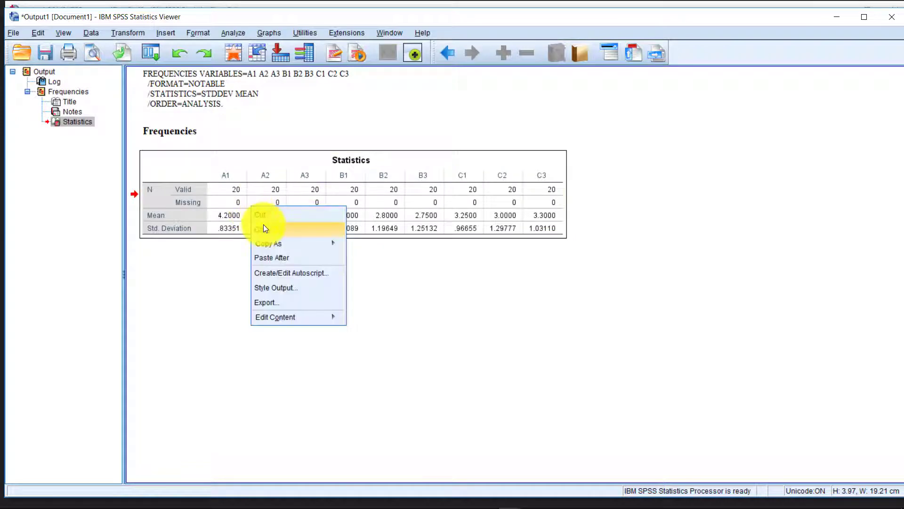
click(264, 226)
click(358, 502)
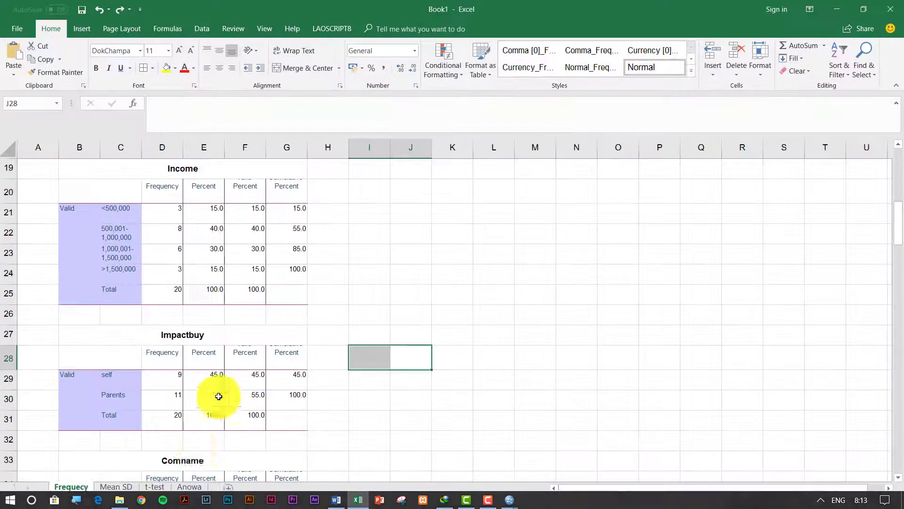
Paste the Statistics table at B2 of the Mean SD sheet with a chosen paste option.
click(118, 488)
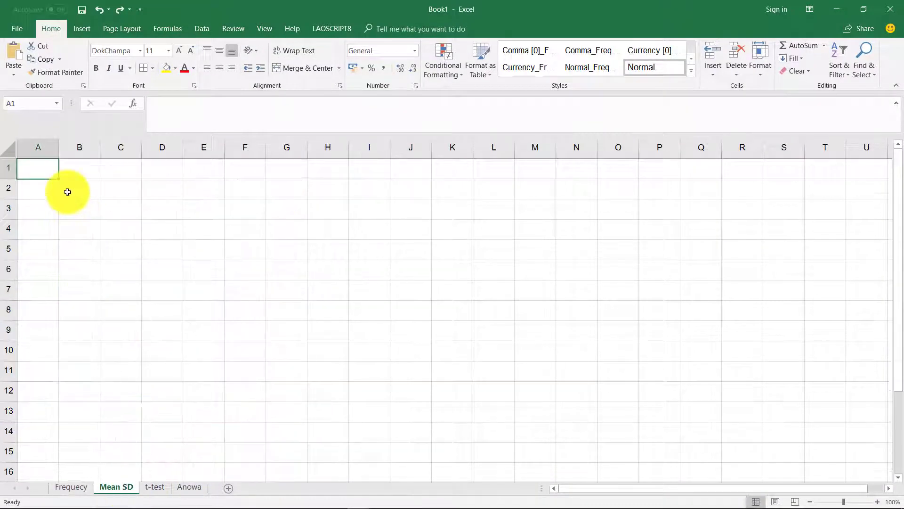
click(92, 189)
key(ctrl+v)
key(ctrl+z)
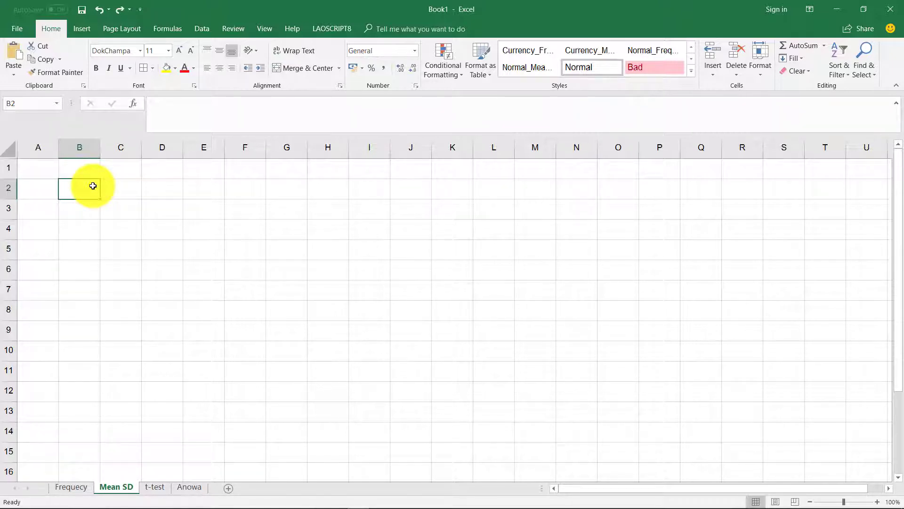
key(ctrl+v)
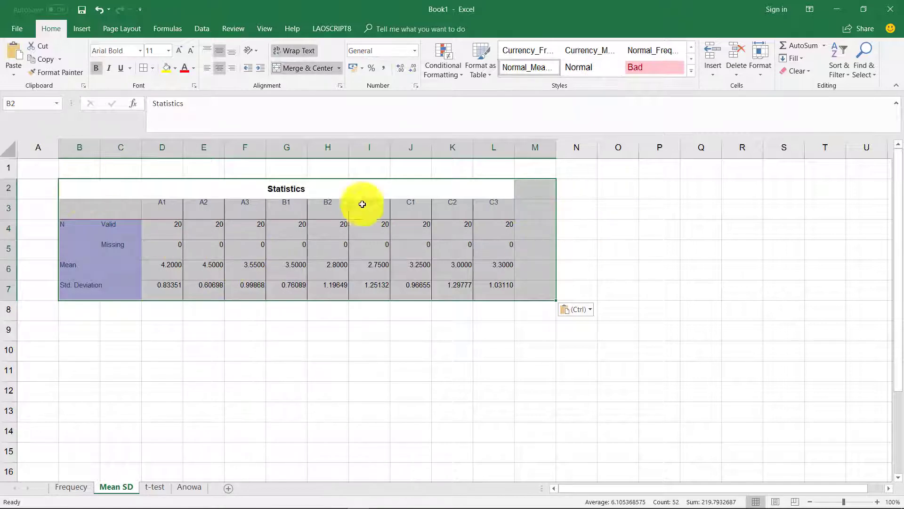
key(ctrl+z)
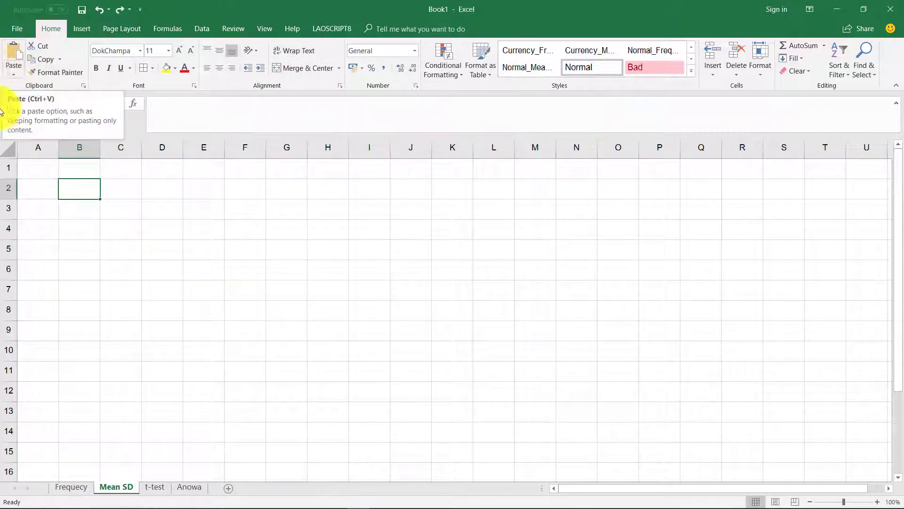
click(13, 73)
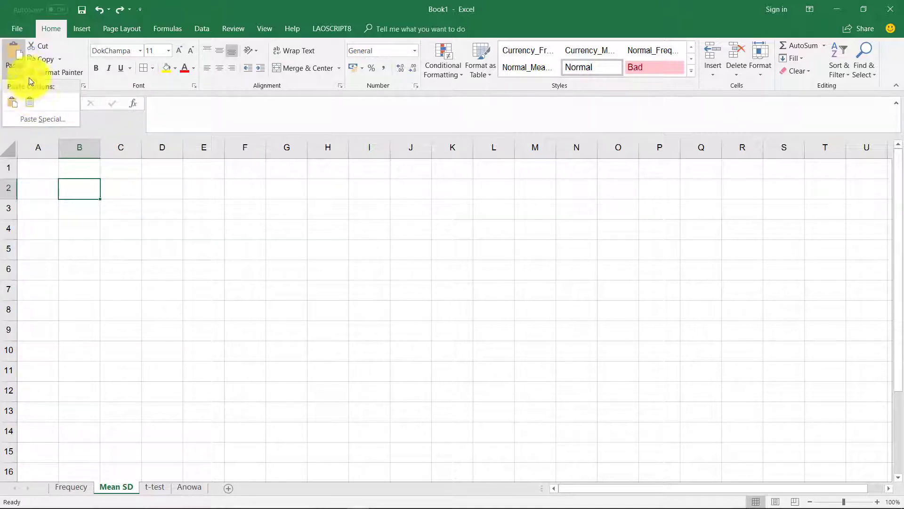
click(98, 191)
key(ctrl+v)
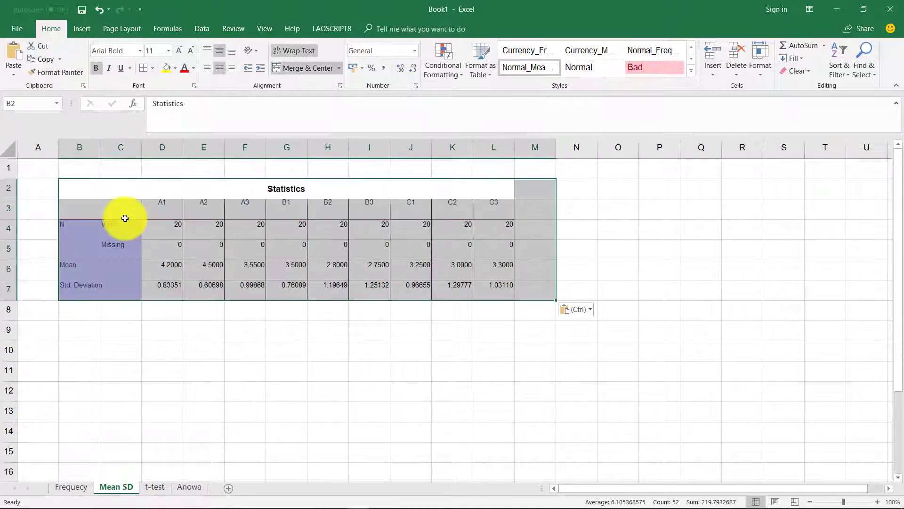
right_click(99, 203)
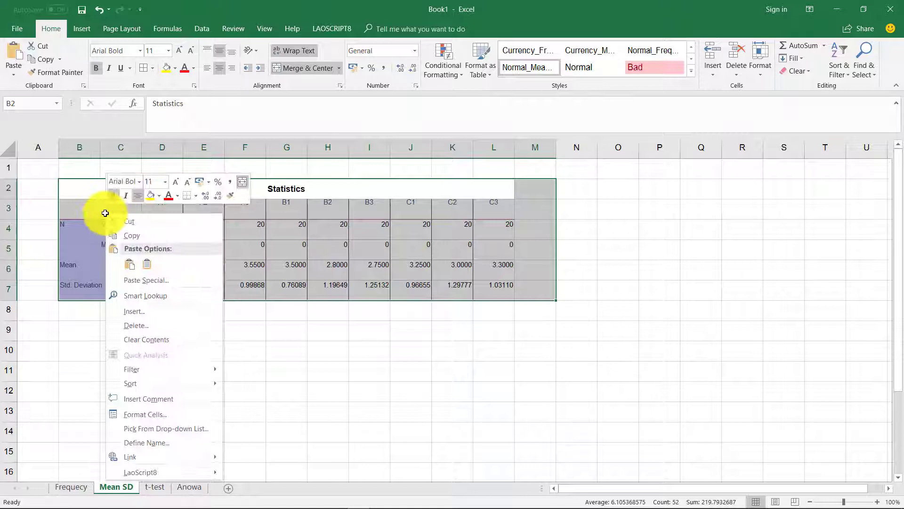
click(142, 258)
Paste a transposed copy of the Statistics table at B9.
key(ctrl+c)
click(102, 329)
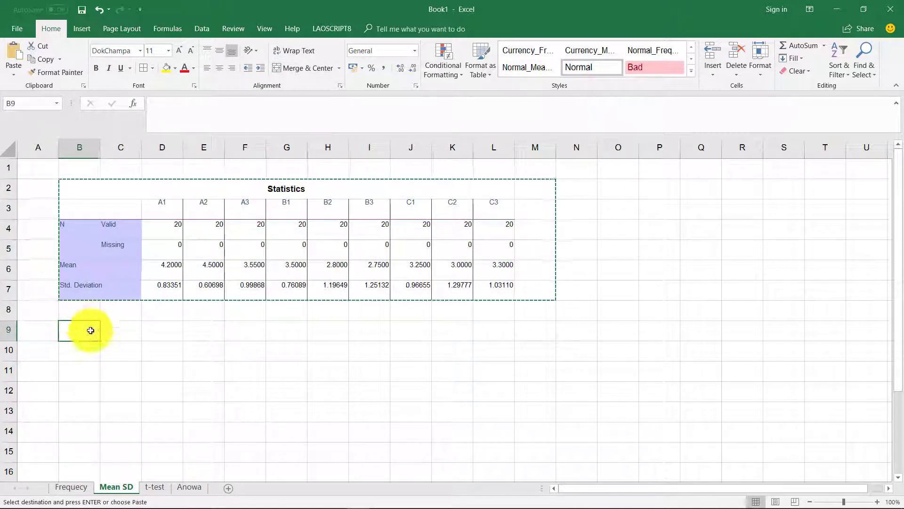
click(13, 74)
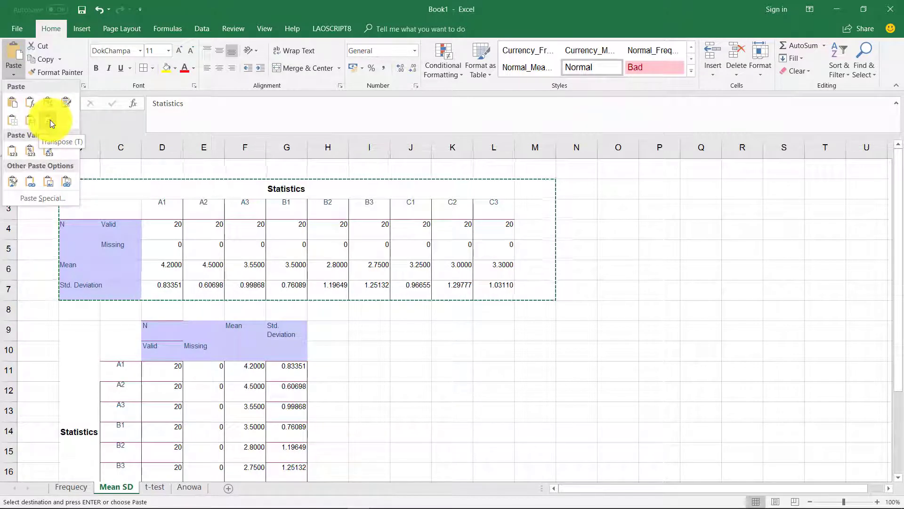
click(50, 119)
scroll(233, 304, down, 4)
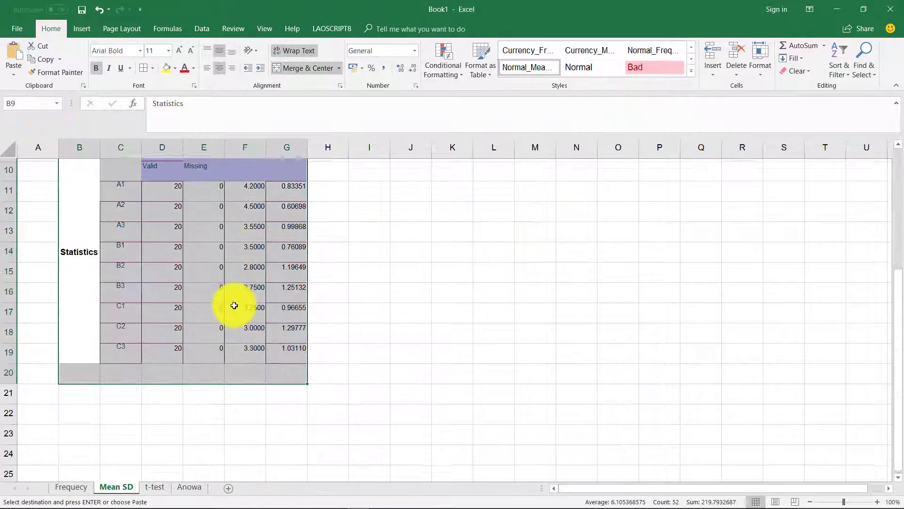
scroll(235, 306, up, 4)
Review the transposed Mean and SD values, then move to the t-test sheet.
click(230, 340)
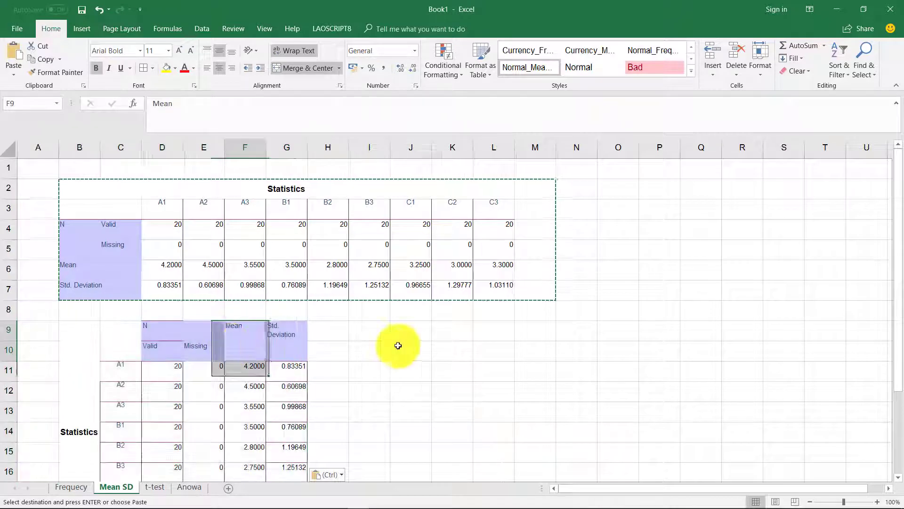
double_click(397, 346)
scroll(348, 366, down, 3)
scroll(321, 353, up, 3)
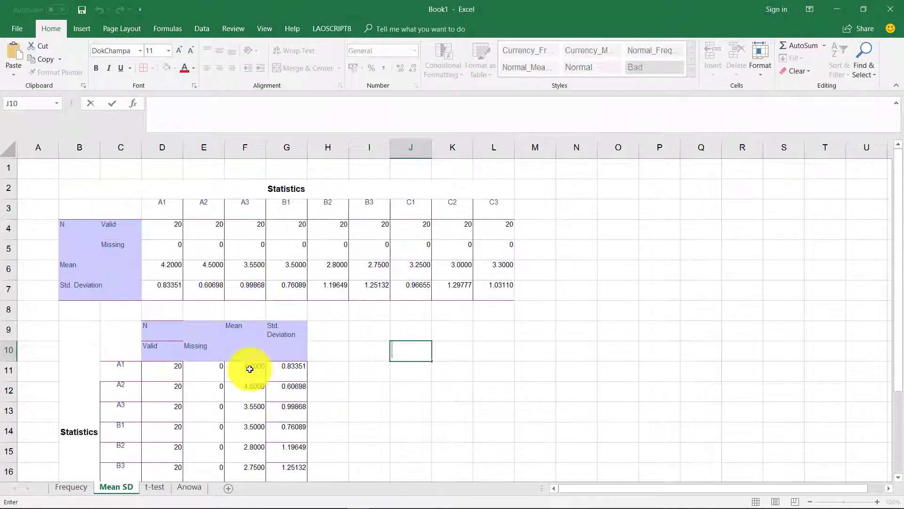
drag(246, 365, 288, 352)
text(=)
click(352, 288)
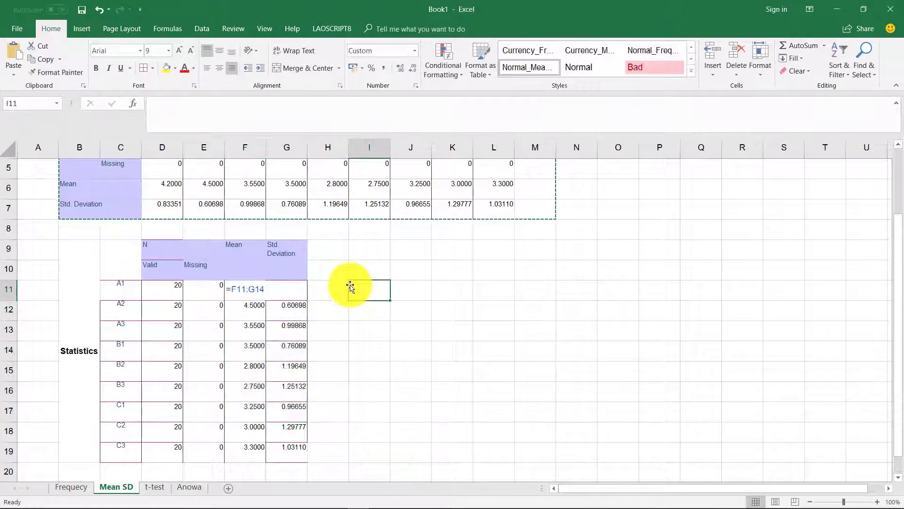
double_click(373, 255)
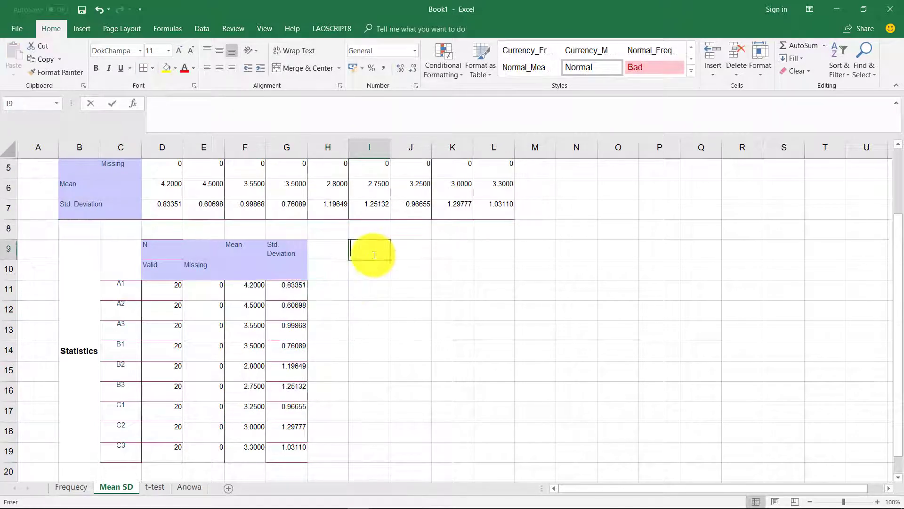
click(360, 333)
drag(256, 291, 284, 333)
click(347, 288)
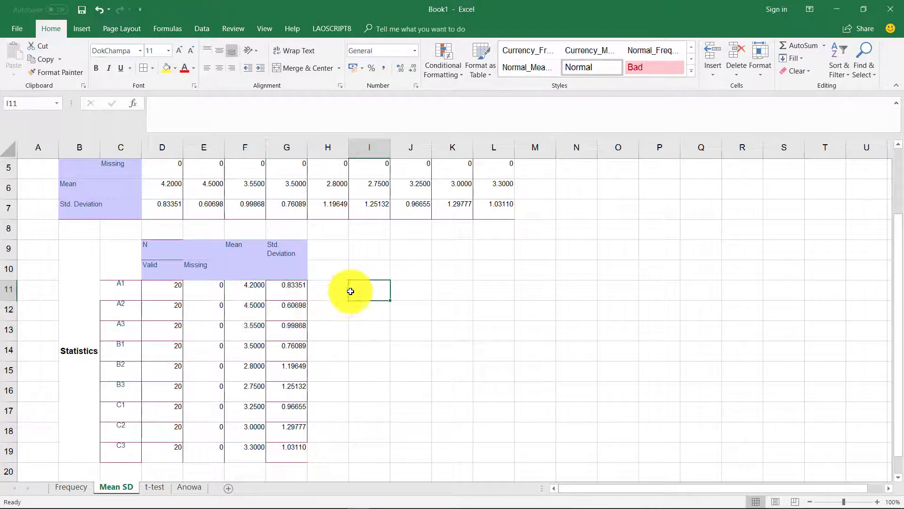
click(285, 294)
drag(285, 294, 250, 349)
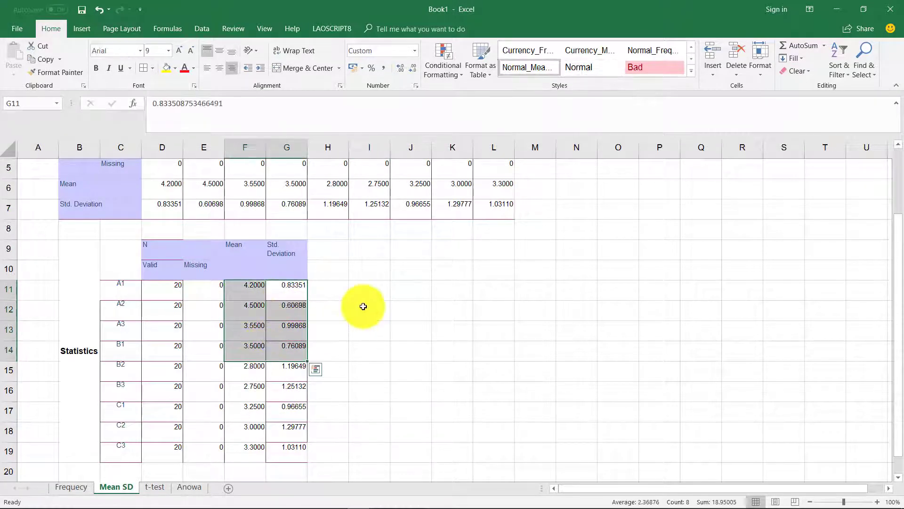
click(363, 303)
scroll(352, 273, up, 2)
click(156, 488)
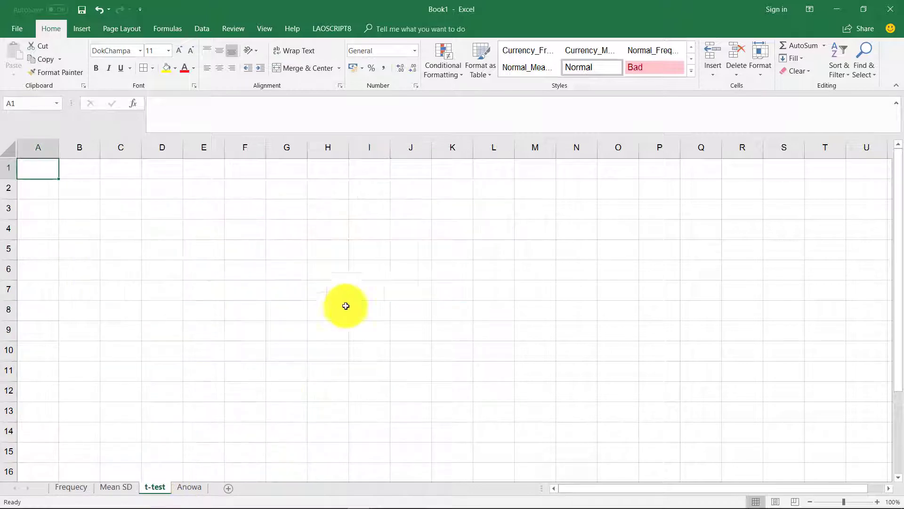
Minimise the Word questionnaire, bring the SPSS viewer forward, and delete all its output.
mouse_move(471, 497)
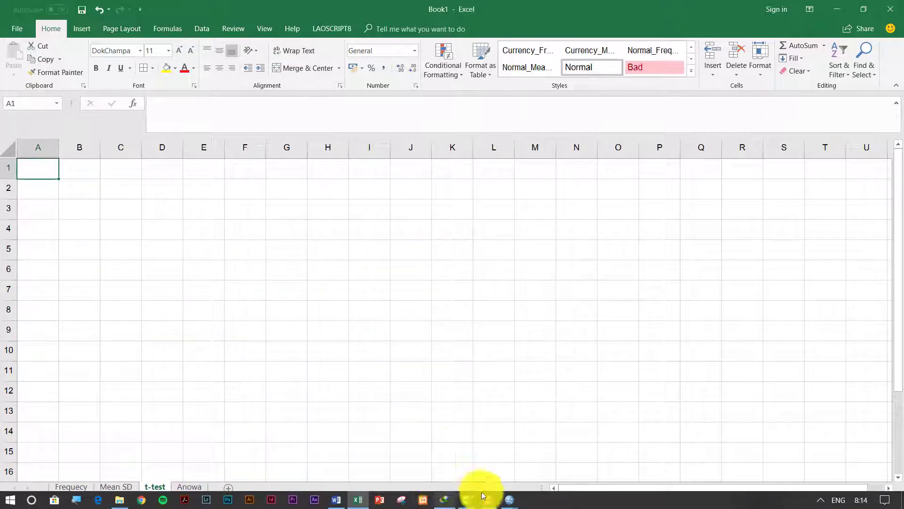
click(337, 498)
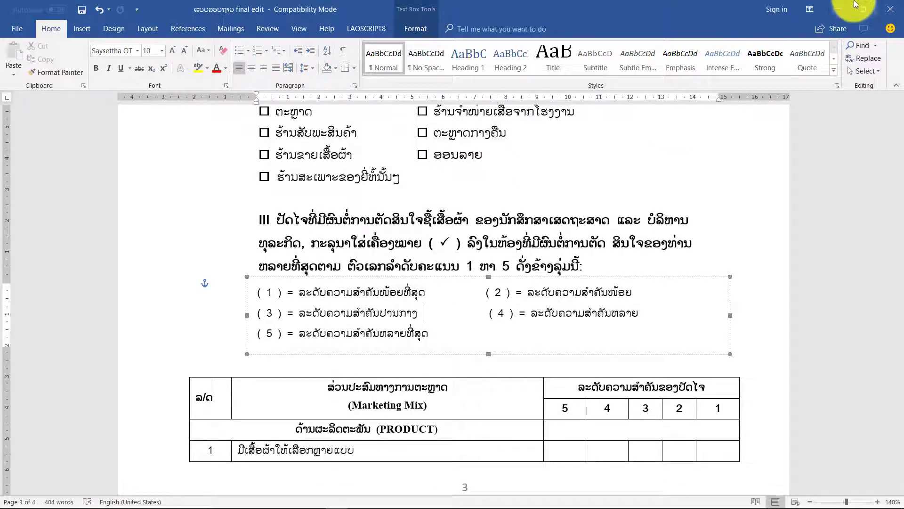
click(837, 9)
mouse_move(431, 499)
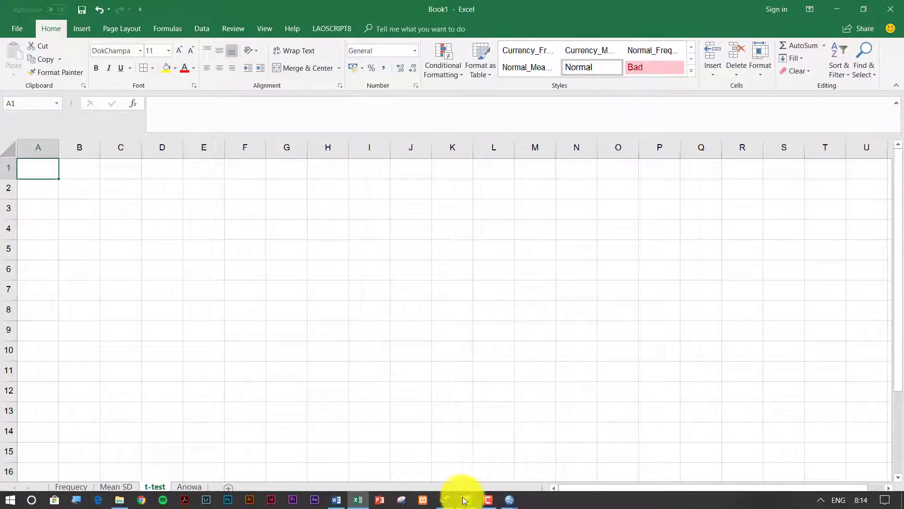
mouse_move(508, 500)
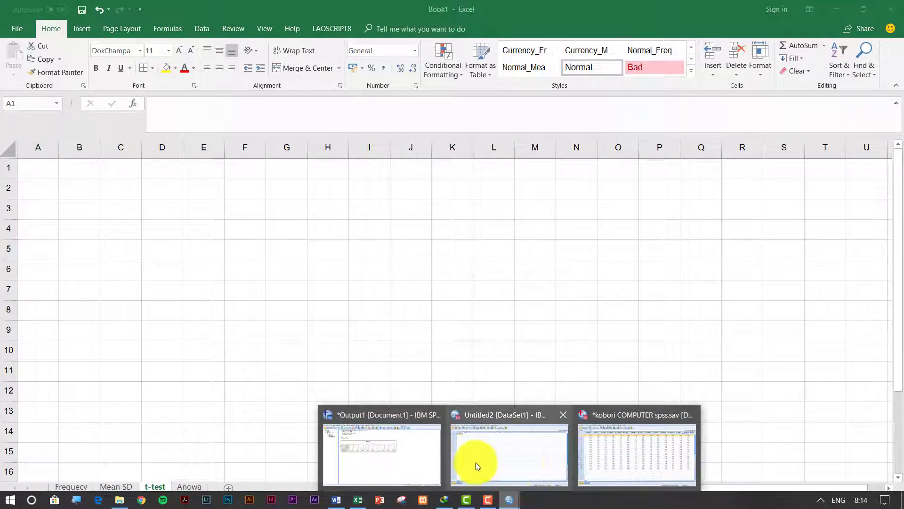
click(424, 460)
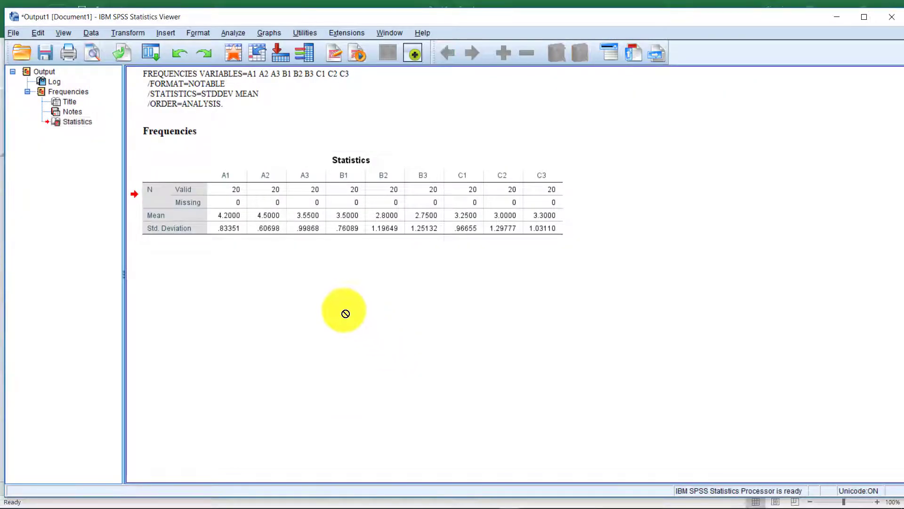
key(ctrl+a)
key(Delete)
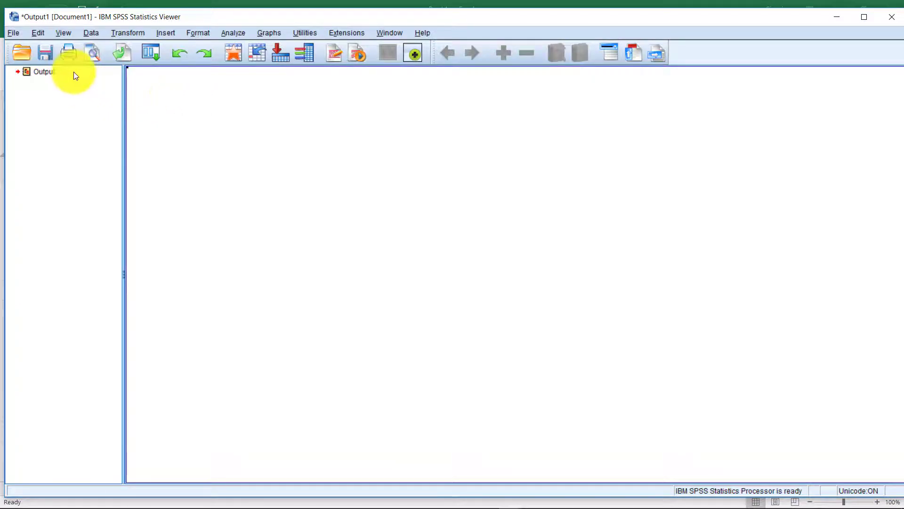
Open Analyze > Compare Means > Independent-Samples T Test.
click(47, 72)
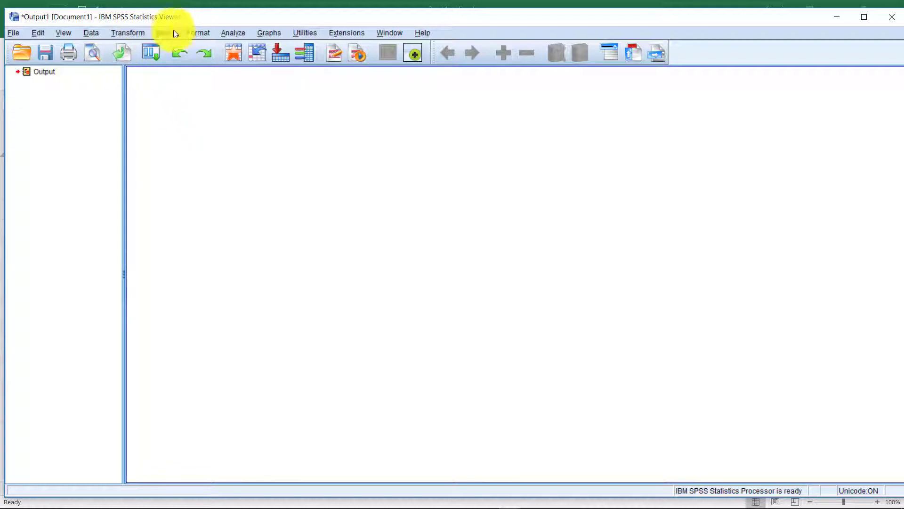
click(204, 33)
mouse_move(223, 36)
mouse_move(250, 62)
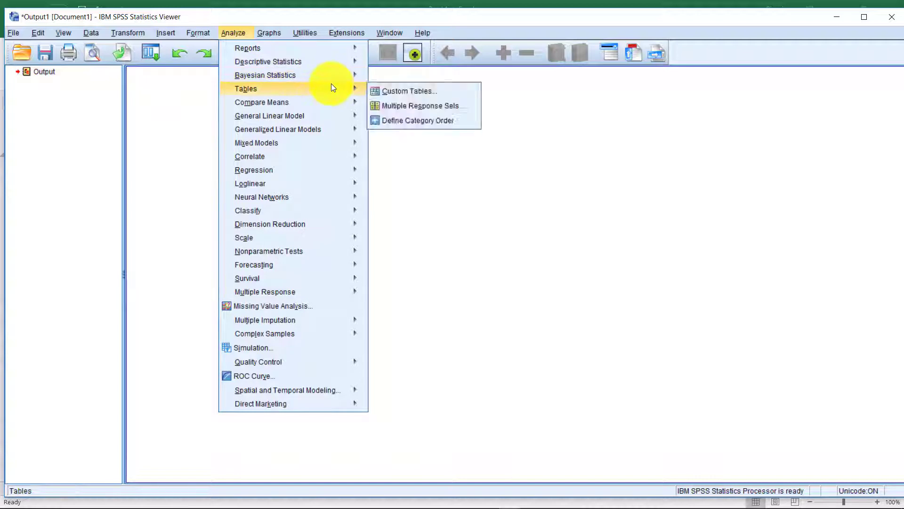
mouse_move(339, 102)
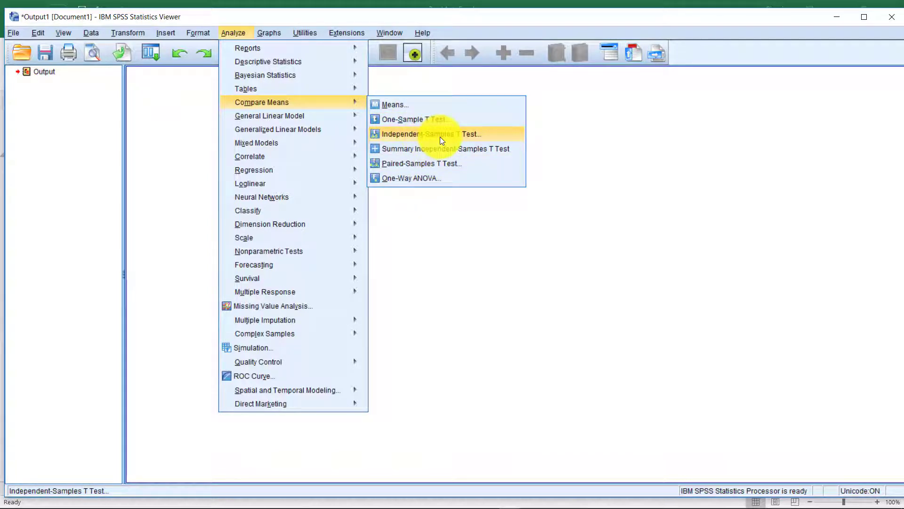
click(473, 134)
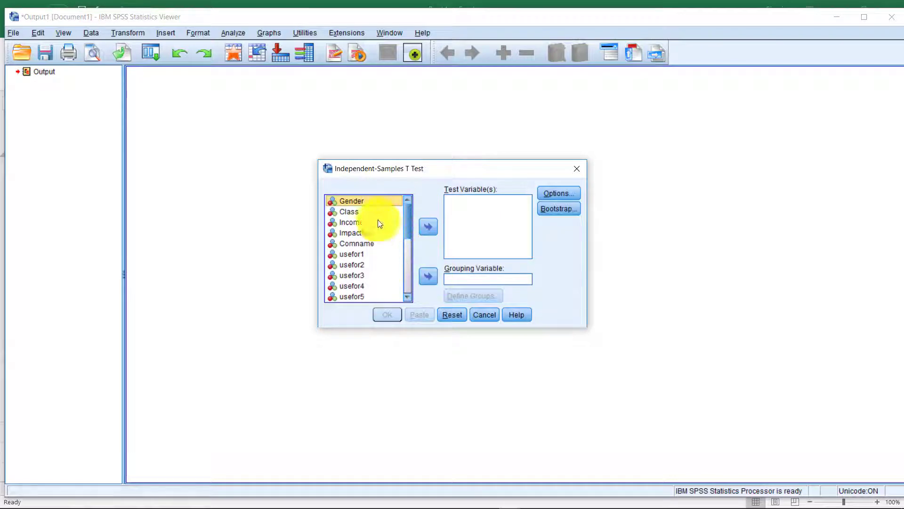
Set Gender as the grouping variable with Define Groups values 1 and 2.
click(351, 201)
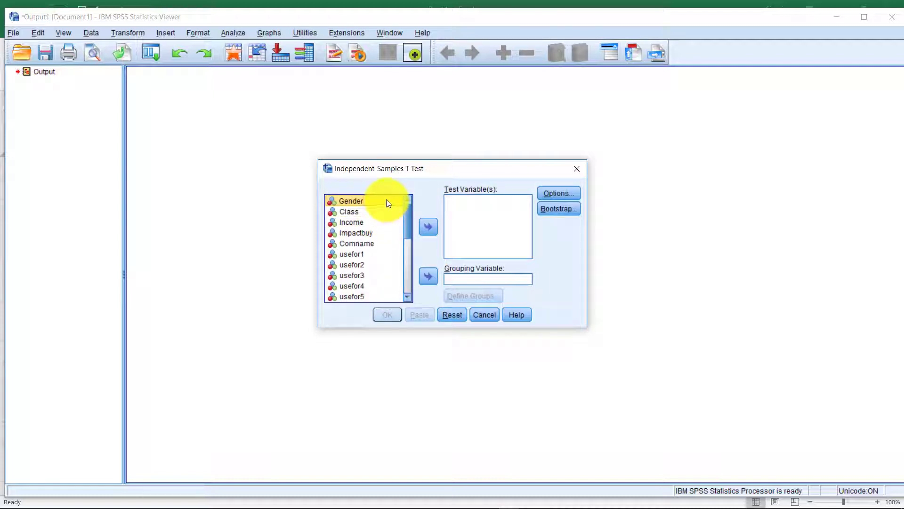
click(429, 278)
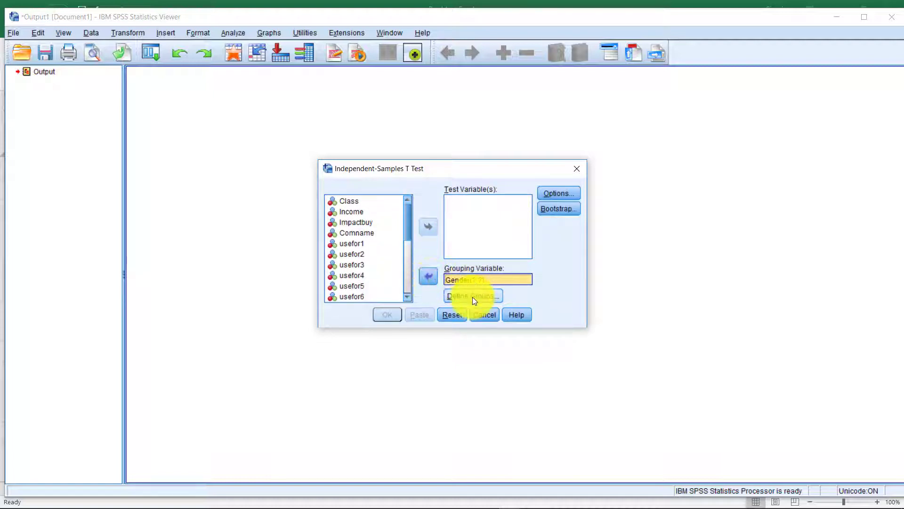
click(472, 297)
click(465, 288)
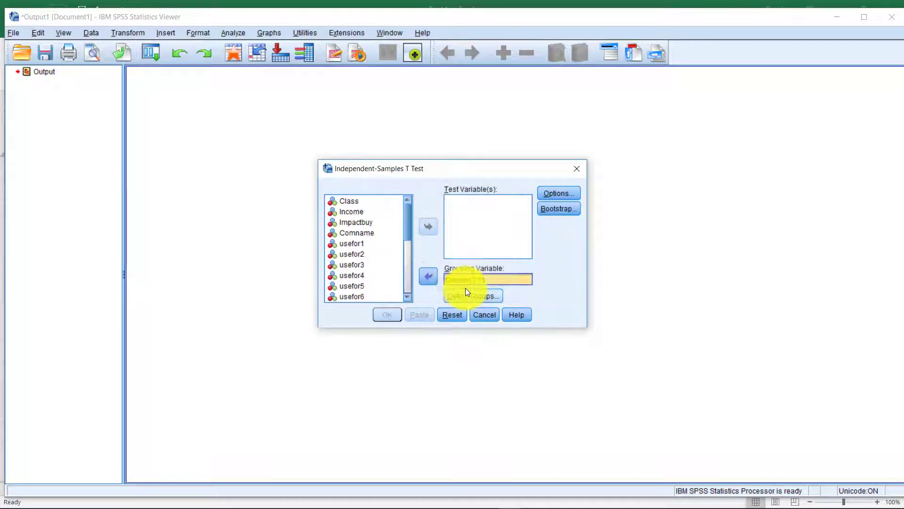
click(472, 297)
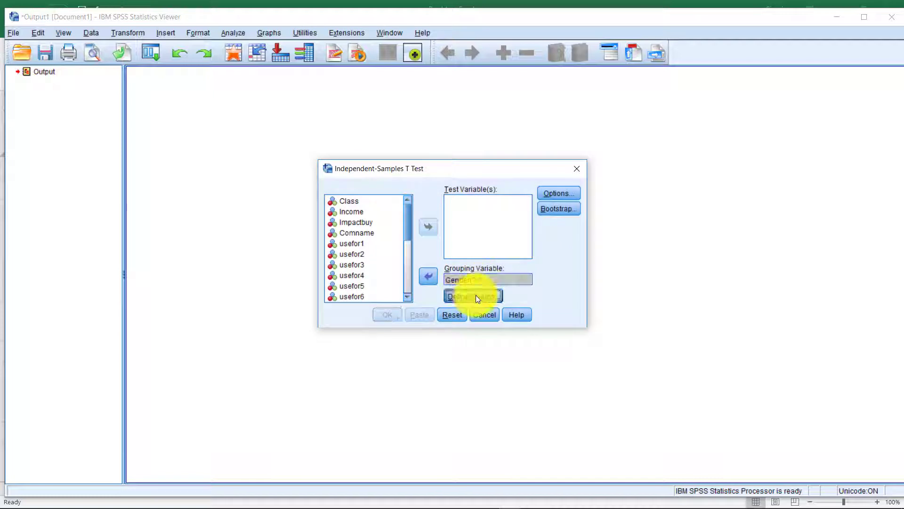
text(1)
click(464, 251)
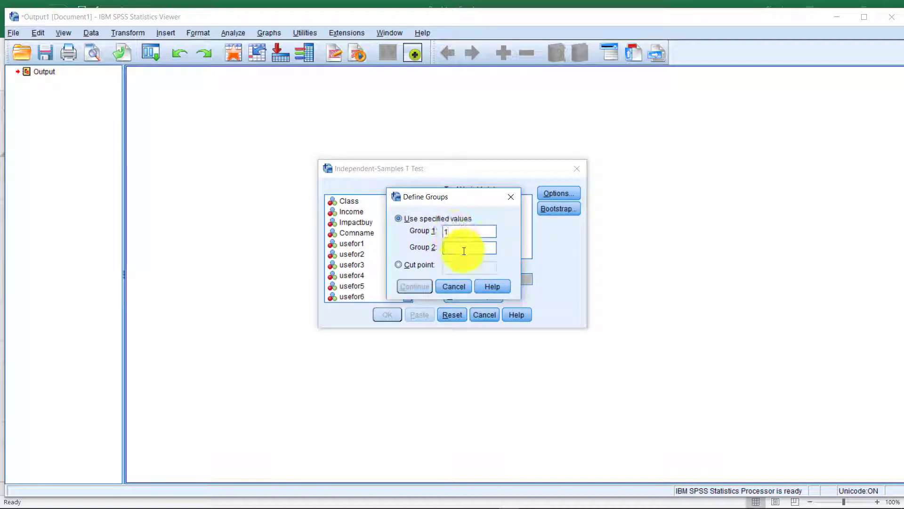
text(2)
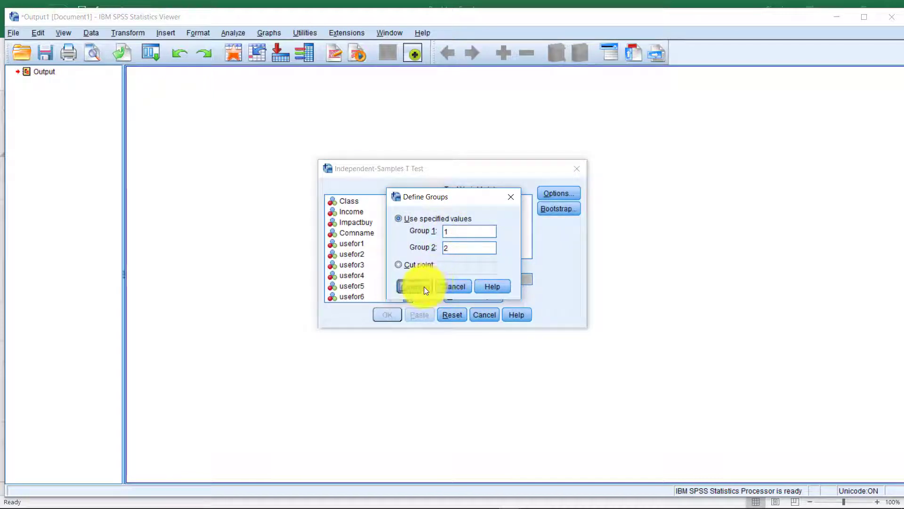
click(424, 286)
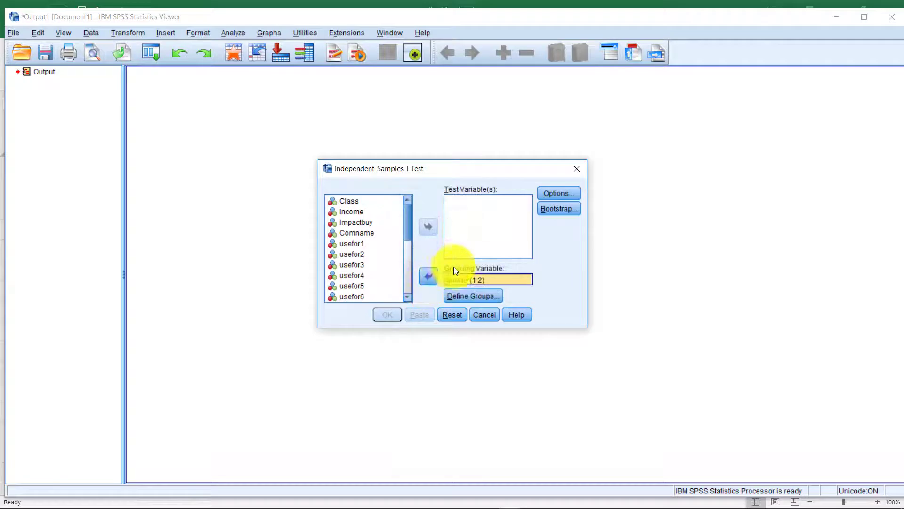
Select variables A1 through C3, then close the T Test dialog without running it.
click(458, 216)
scroll(367, 217, down, 5)
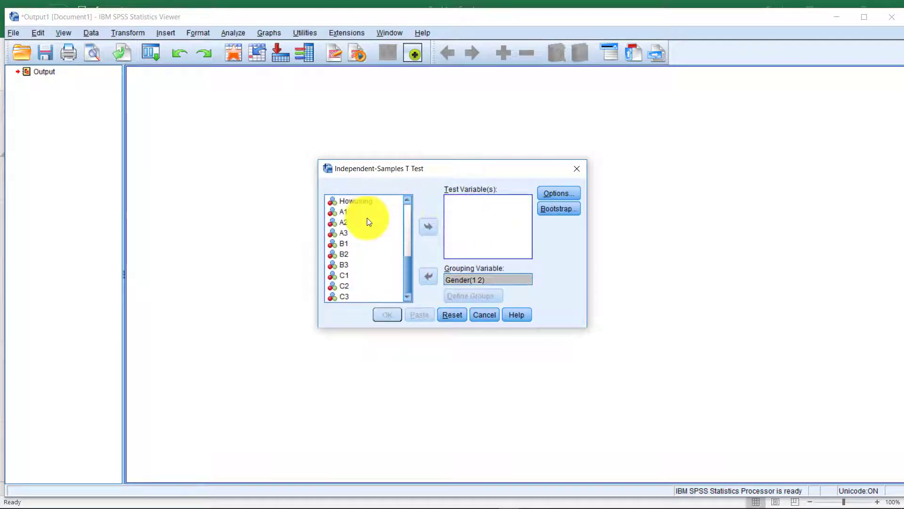
click(342, 212)
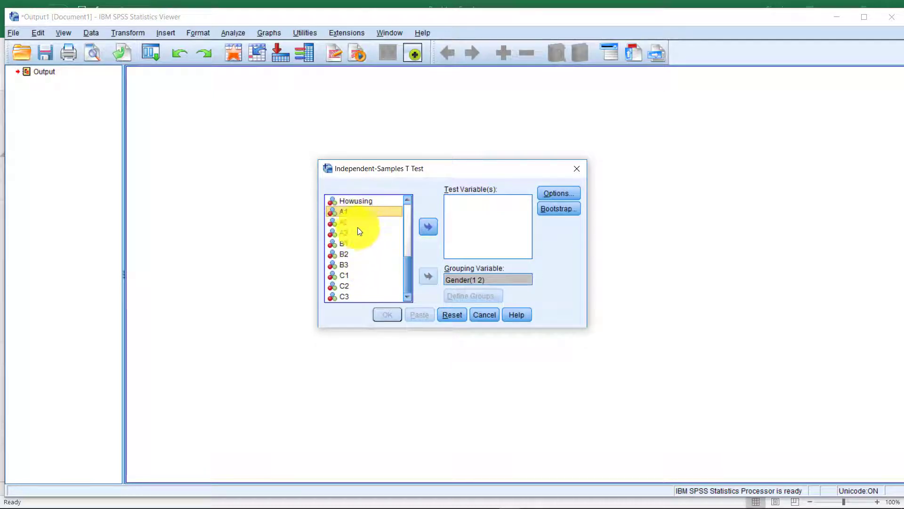
shift+click(346, 289)
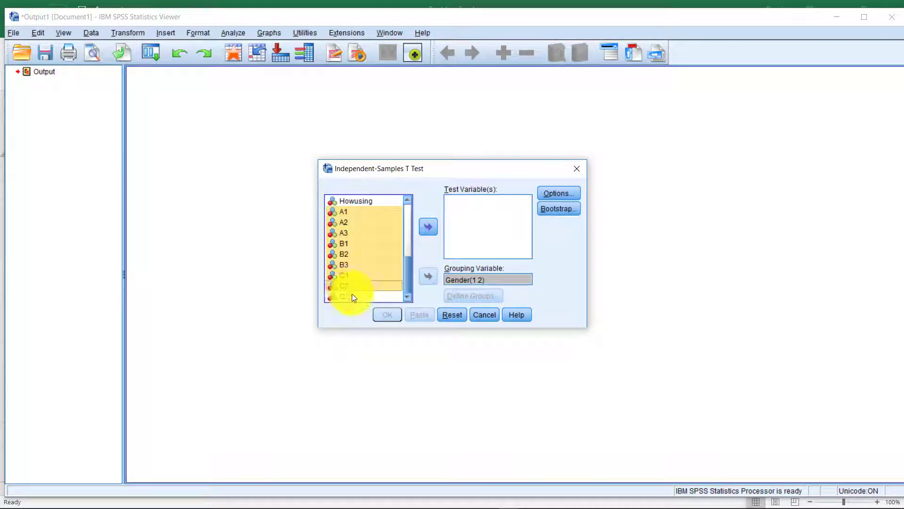
click(352, 295)
click(344, 212)
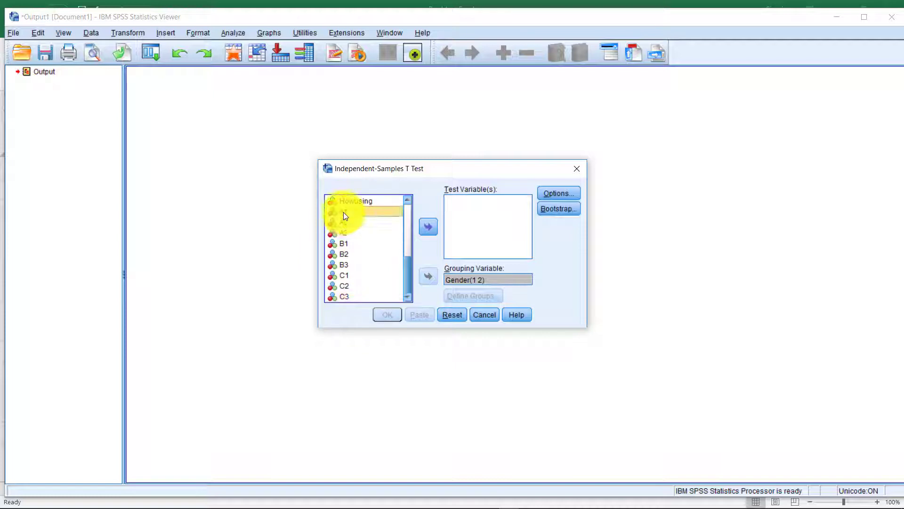
shift+click(352, 292)
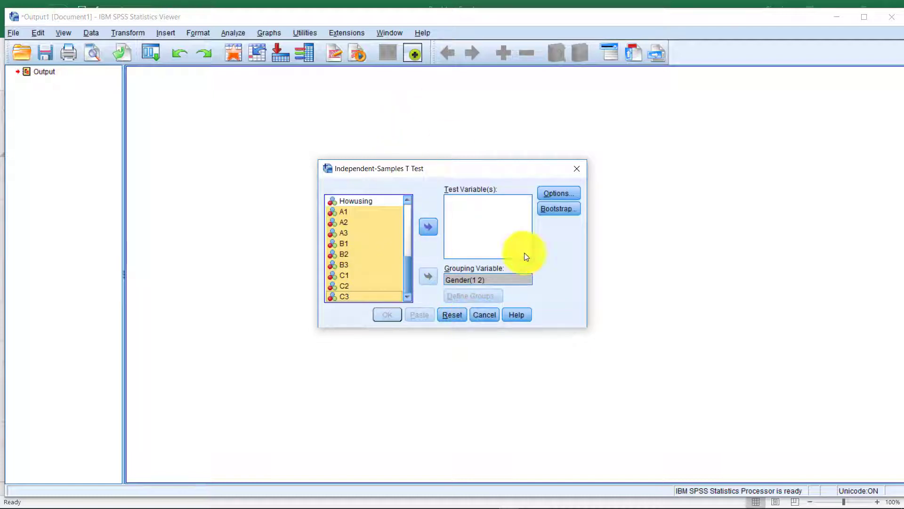
click(578, 168)
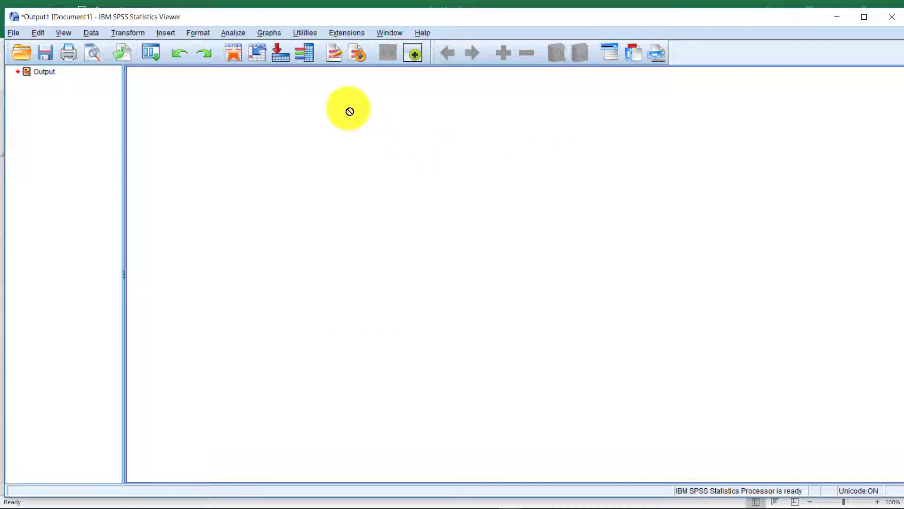
Minimize the output viewer and switch to the kobori COMPUTER spss.sav Data Editor.
click(837, 17)
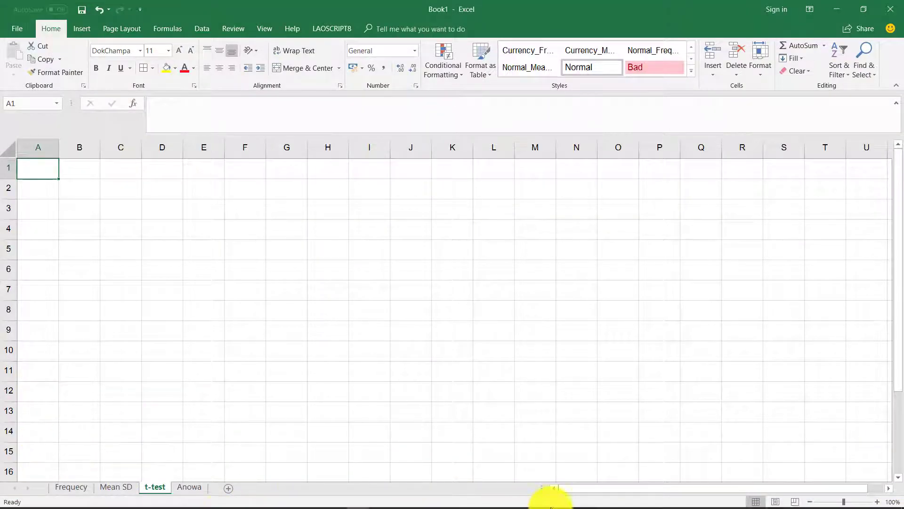
click(509, 504)
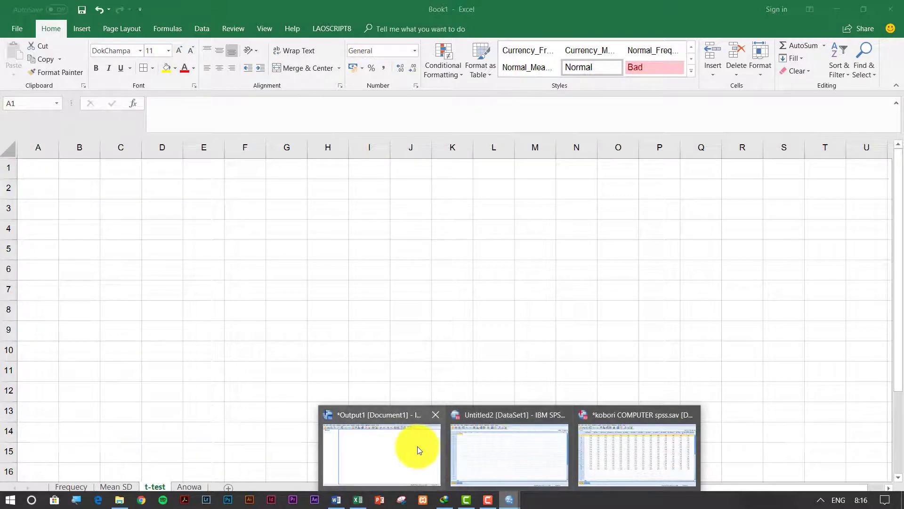
click(473, 445)
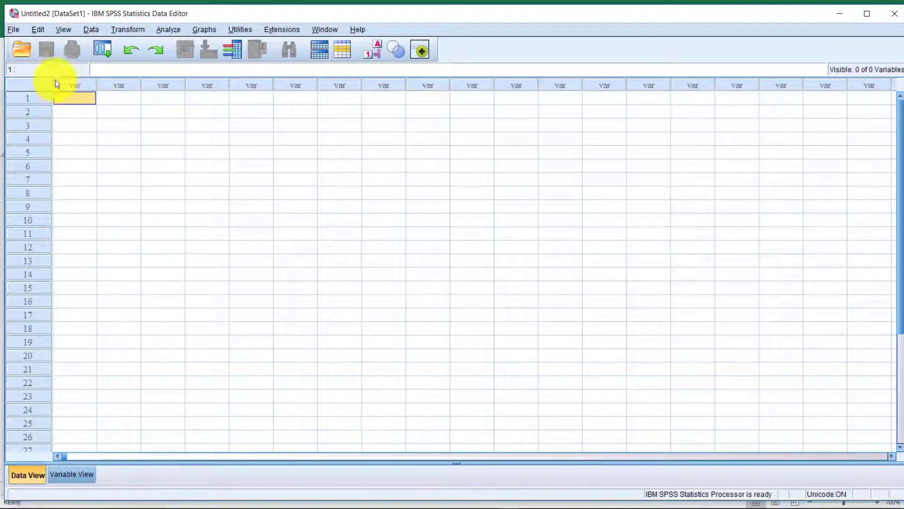
scroll(165, 298, down, 4)
scroll(165, 298, up, 4)
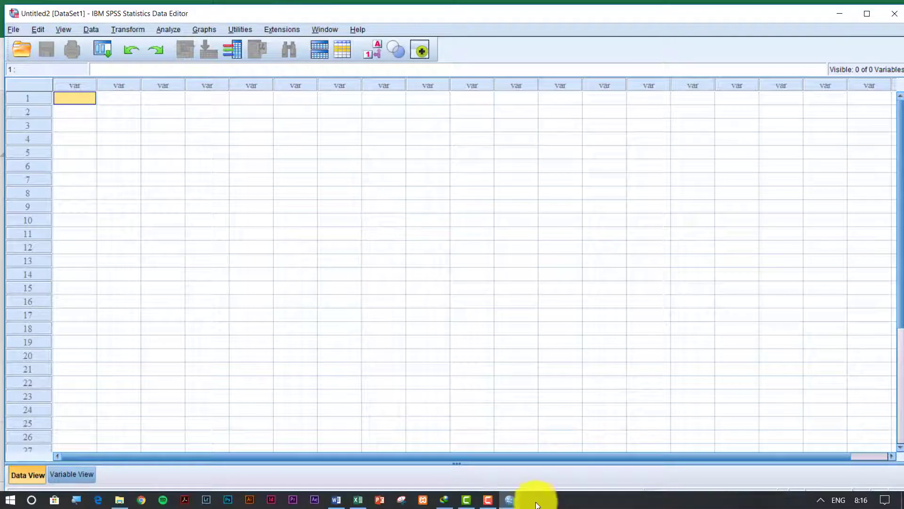
mouse_move(511, 498)
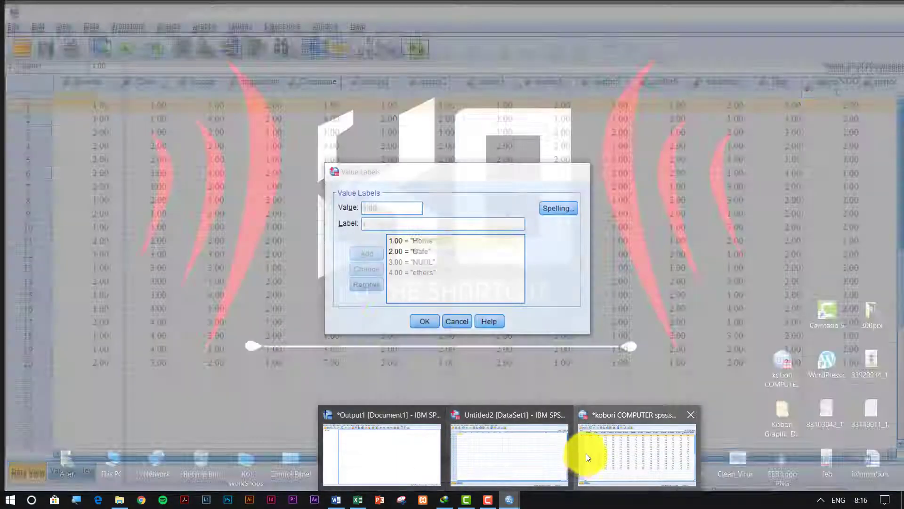
click(586, 453)
click(136, 124)
click(116, 161)
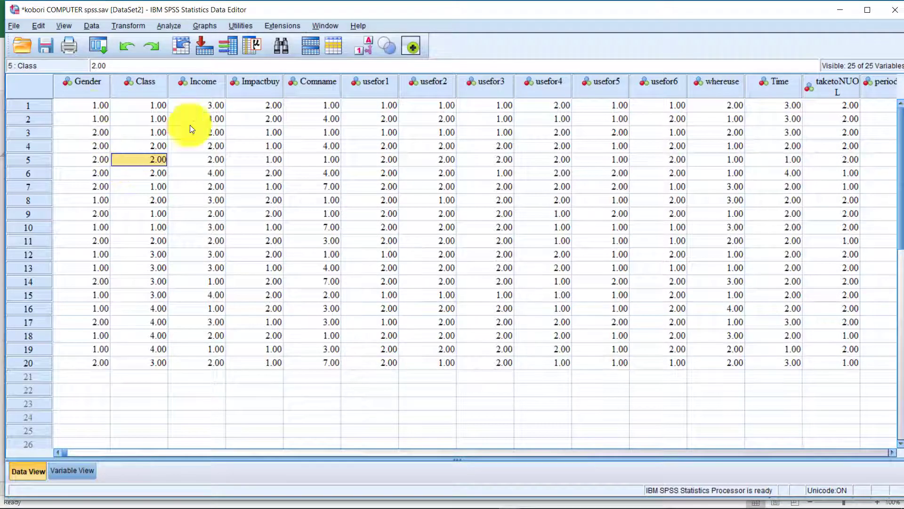
Scroll to the item columns and select the A1 through A3 columns.
scroll(487, 154, down, 6)
scroll(392, 242, up, 6)
drag(377, 456, 694, 463)
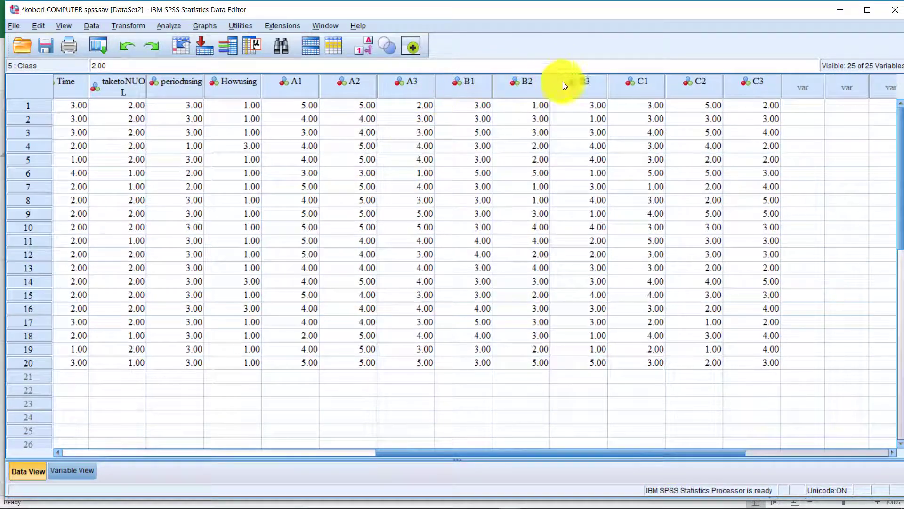
drag(533, 456, 643, 414)
click(583, 385)
scroll(584, 386, up, 1)
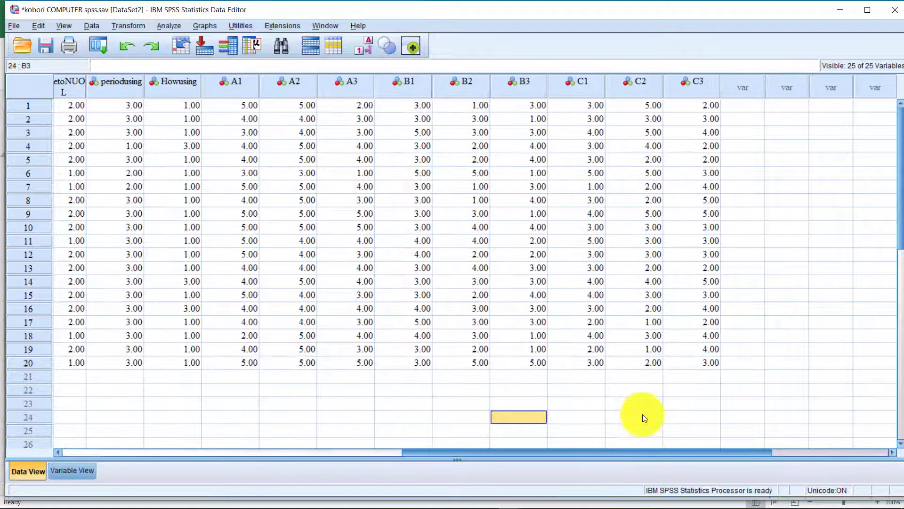
click(634, 362)
click(218, 96)
drag(256, 115, 403, 211)
drag(400, 250, 357, 252)
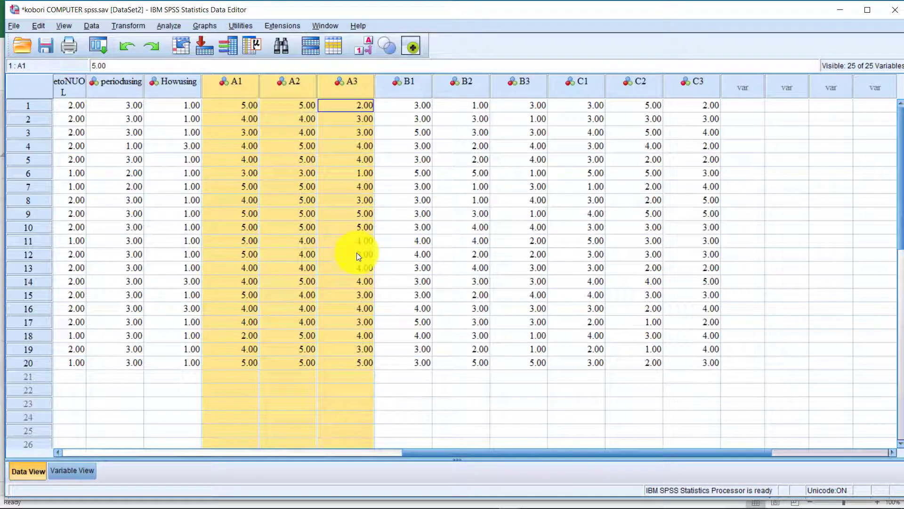
Check the three empty columns after C3 against the A1 column.
click(746, 88)
click(785, 91)
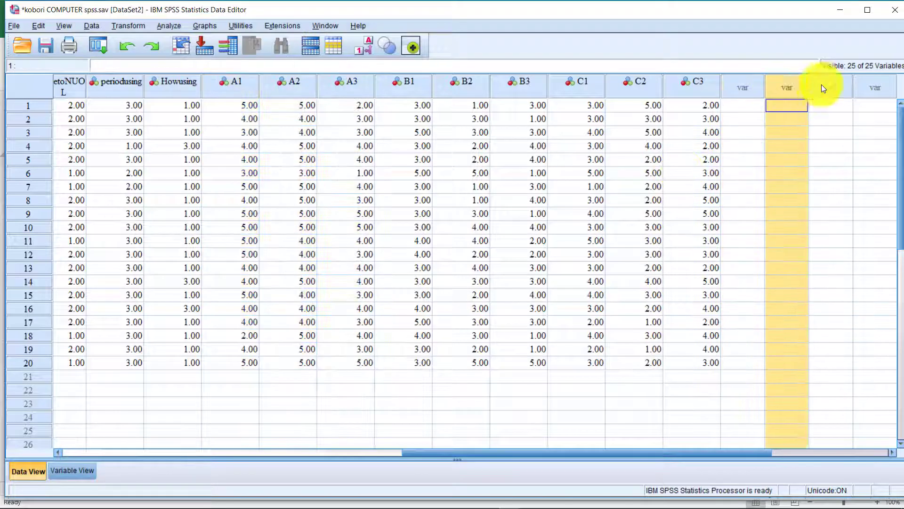
click(822, 85)
click(781, 88)
click(818, 86)
click(758, 86)
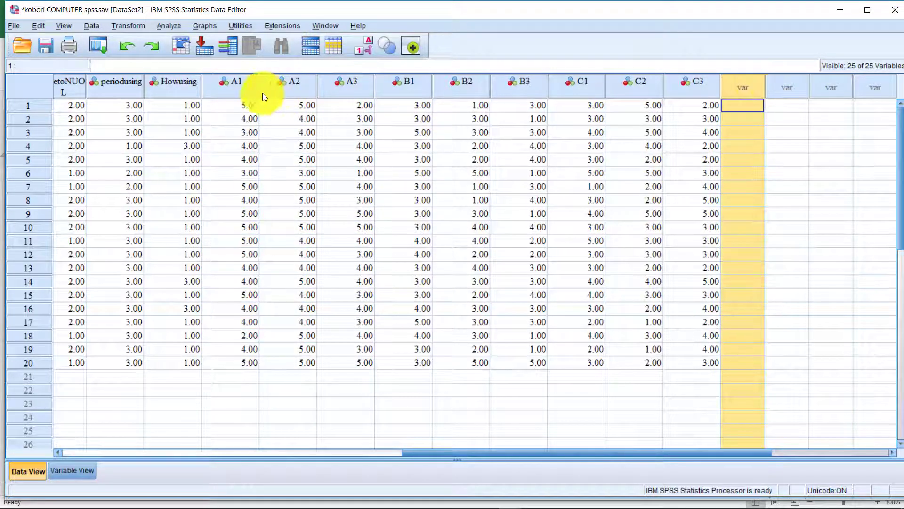
click(232, 85)
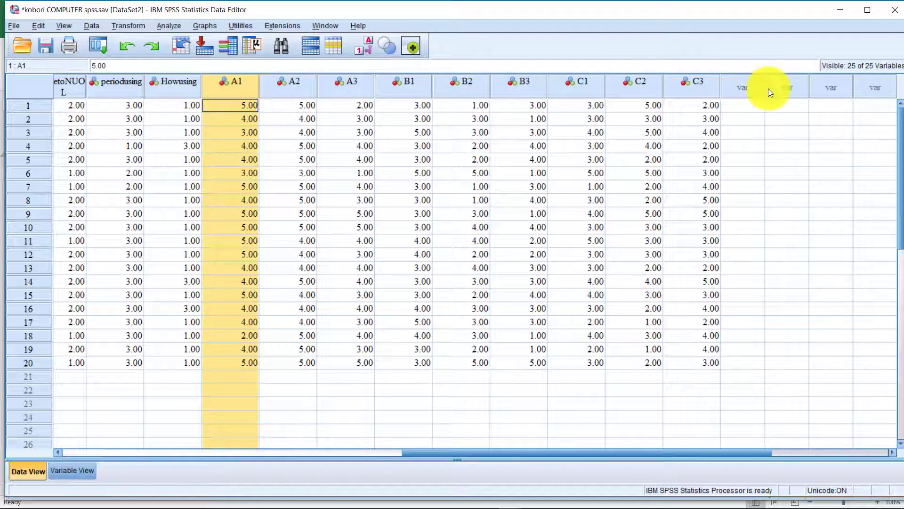
click(757, 86)
click(245, 86)
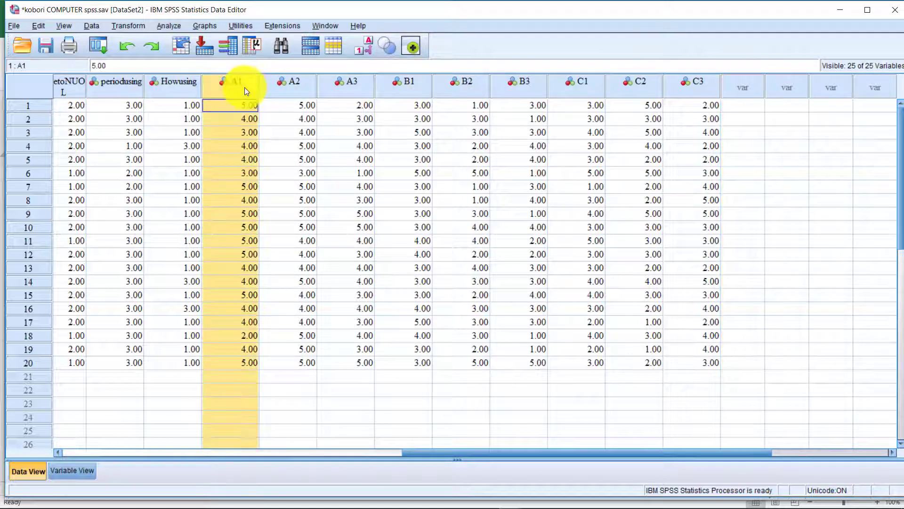
Select the A1–A3, B1–B3 and C1–C3 groups, then the empty column after C3.
drag(236, 84, 348, 110)
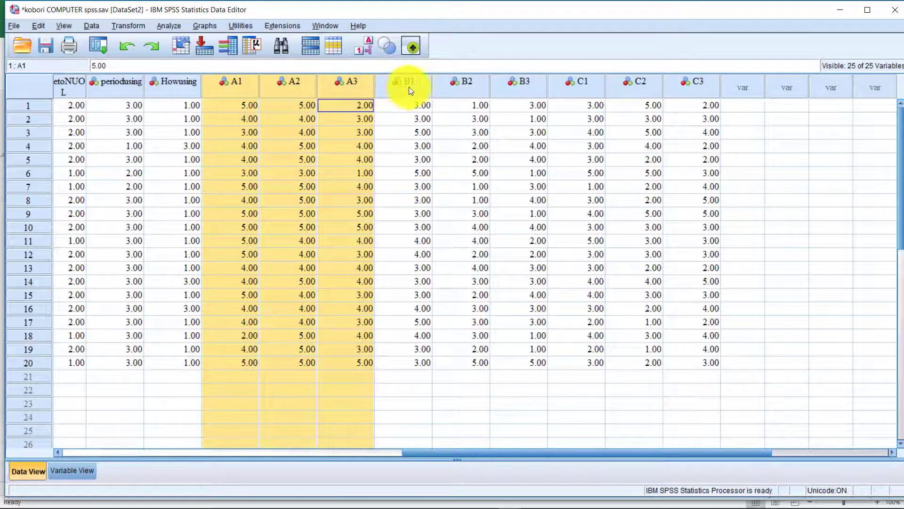
drag(409, 86, 526, 81)
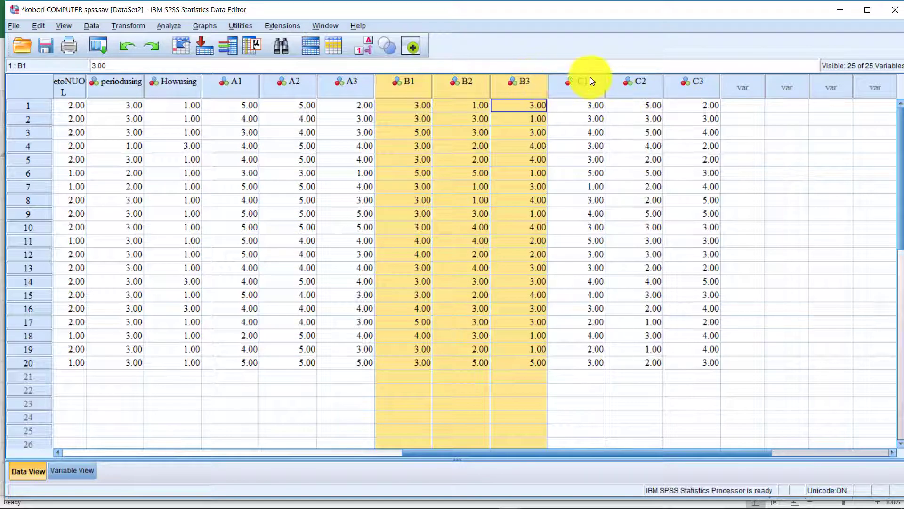
drag(590, 77, 691, 77)
drag(413, 84, 500, 89)
drag(440, 86, 521, 83)
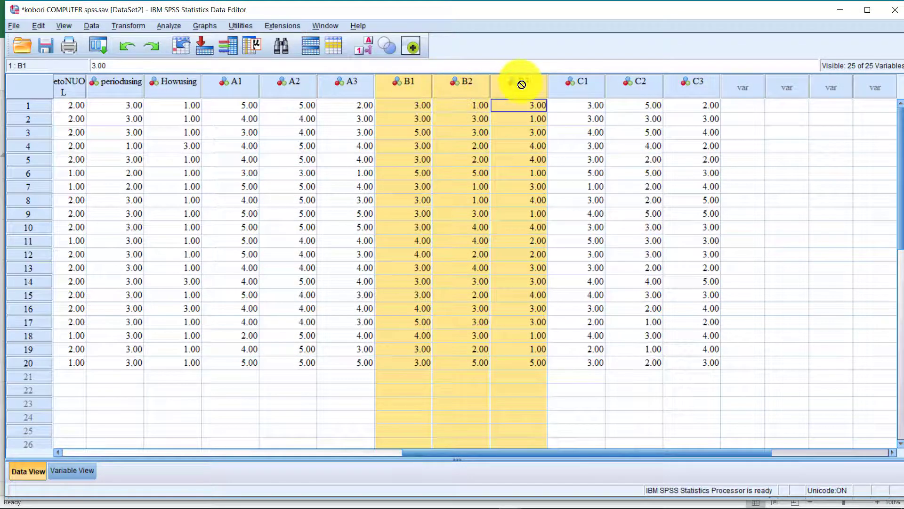
click(359, 86)
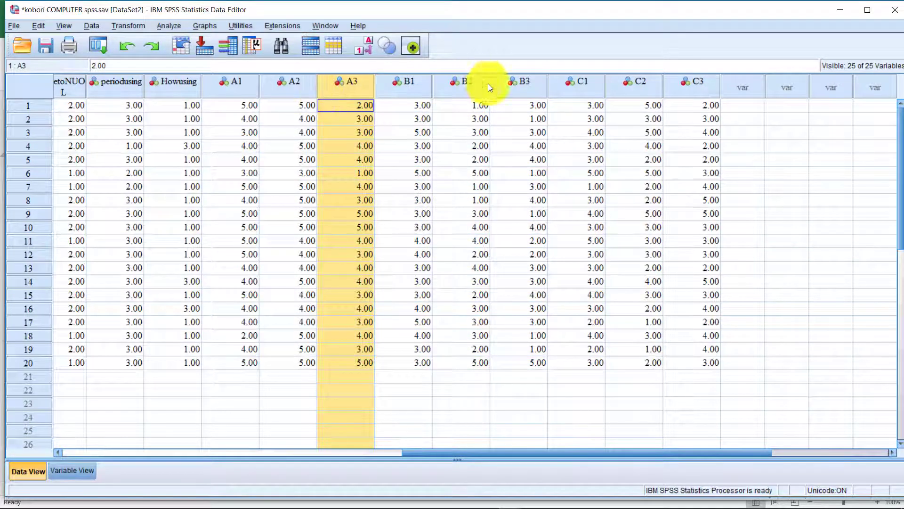
click(749, 85)
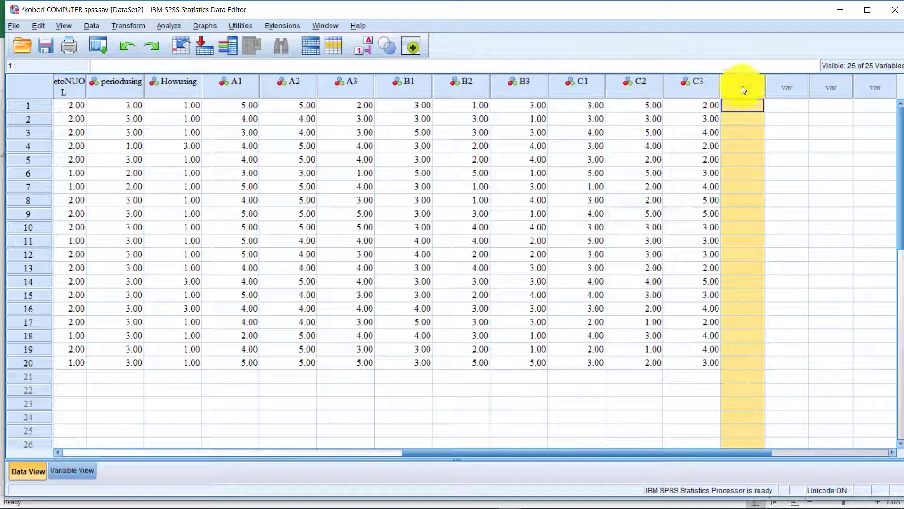
click(115, 27)
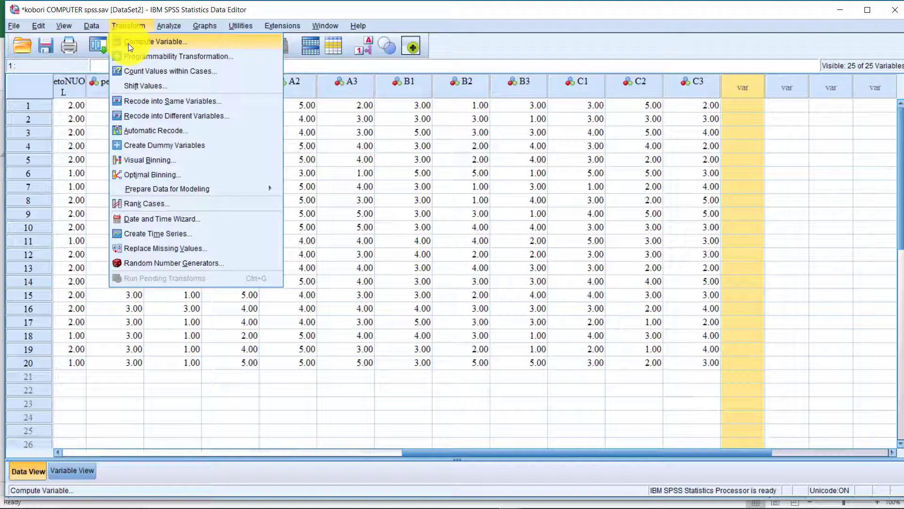
In Compute Variable, name the target A and pick Mean from the All function group.
click(128, 44)
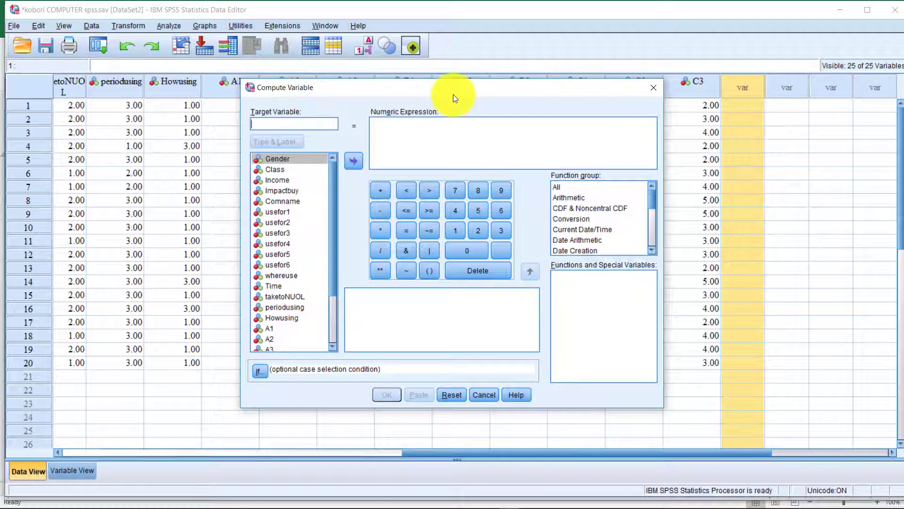
drag(453, 94, 466, 147)
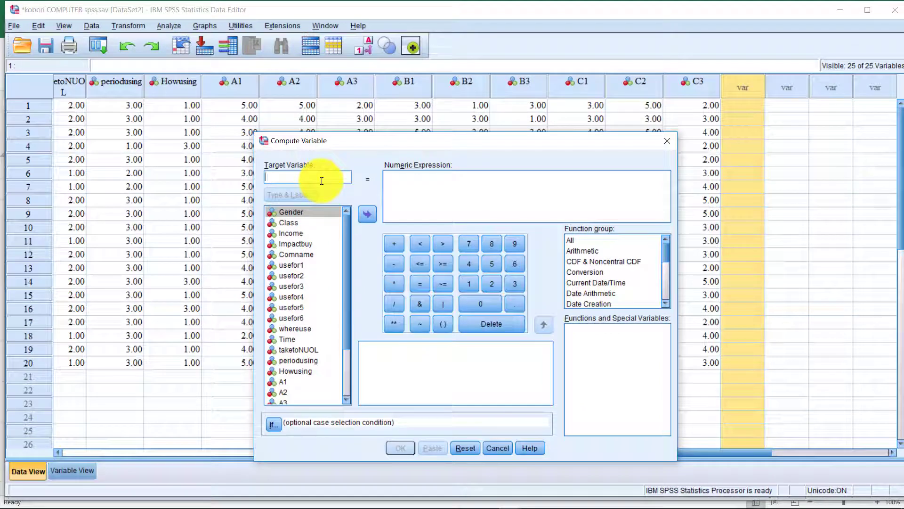
text(A)
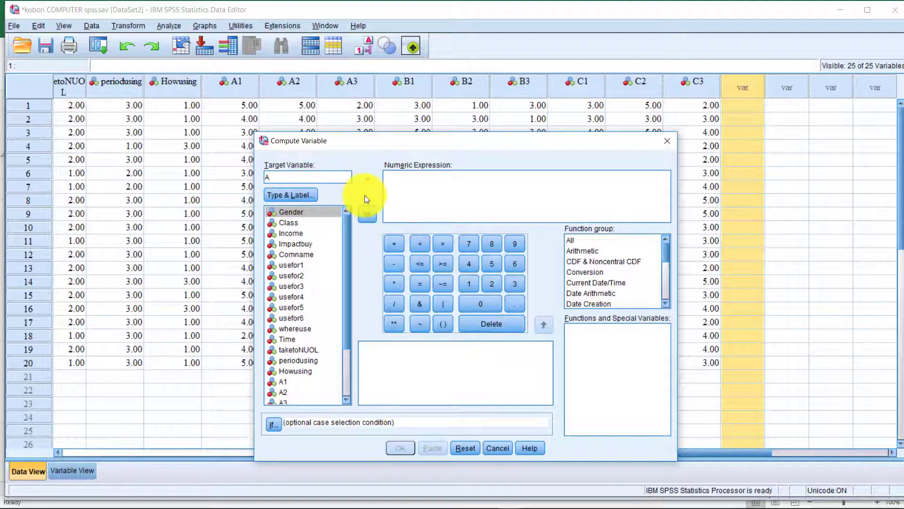
scroll(327, 293, down, 3)
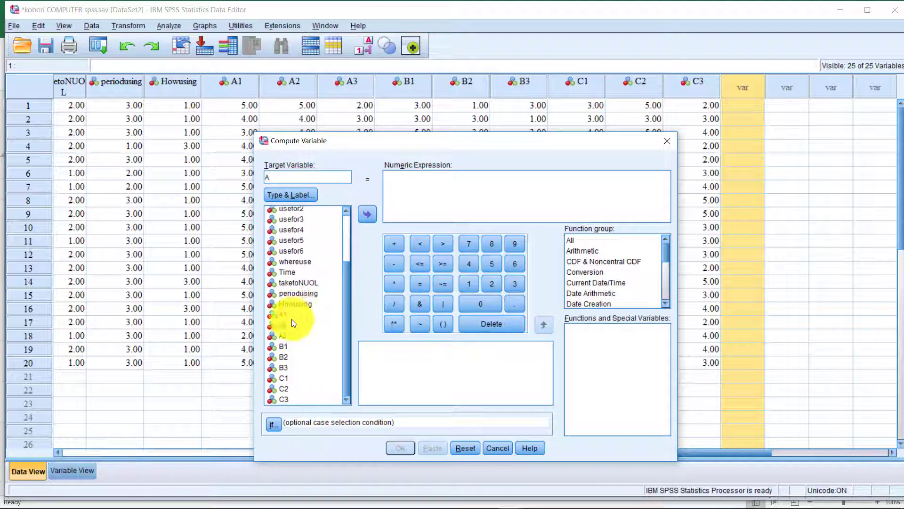
click(584, 241)
scroll(598, 275, down, 5)
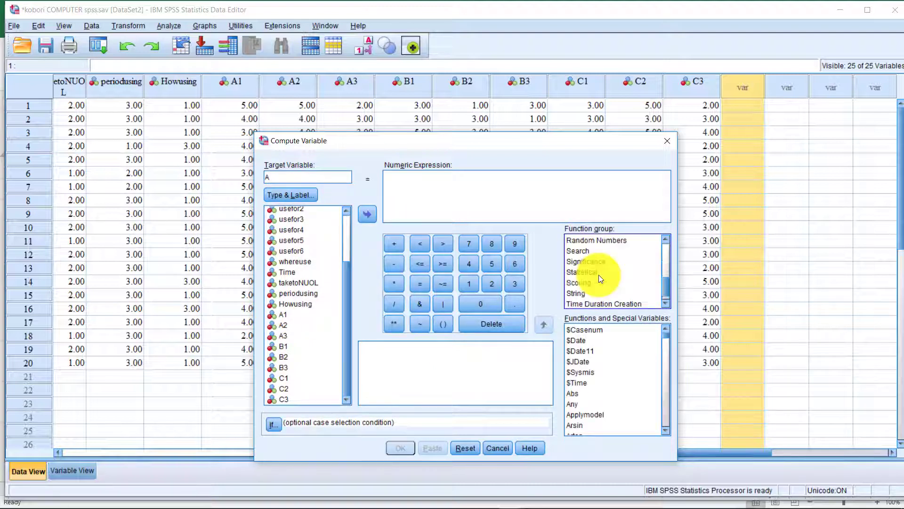
scroll(598, 275, up, 5)
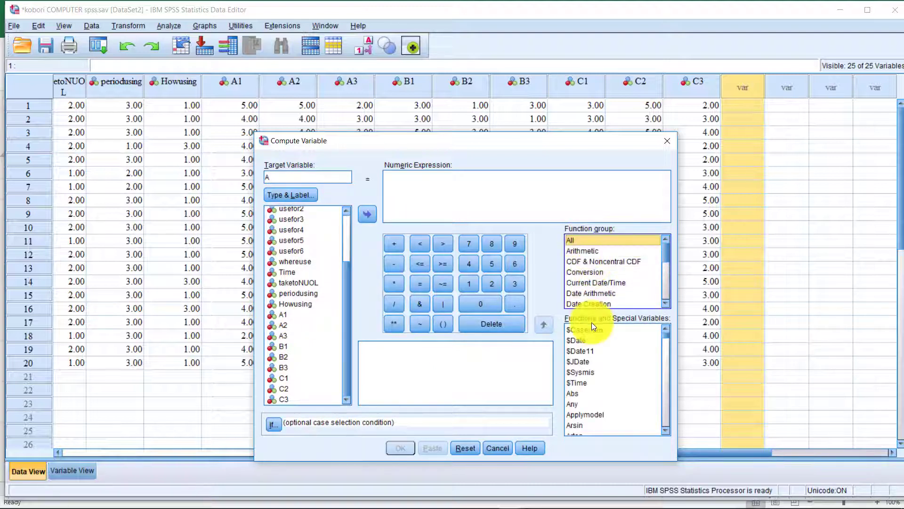
scroll(595, 377, down, 10)
scroll(598, 391, down, 20)
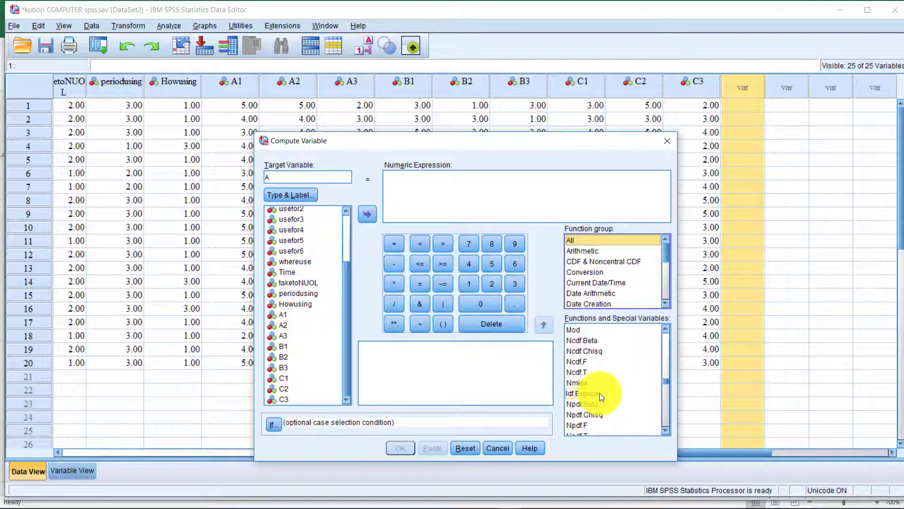
scroll(600, 392, up, 15)
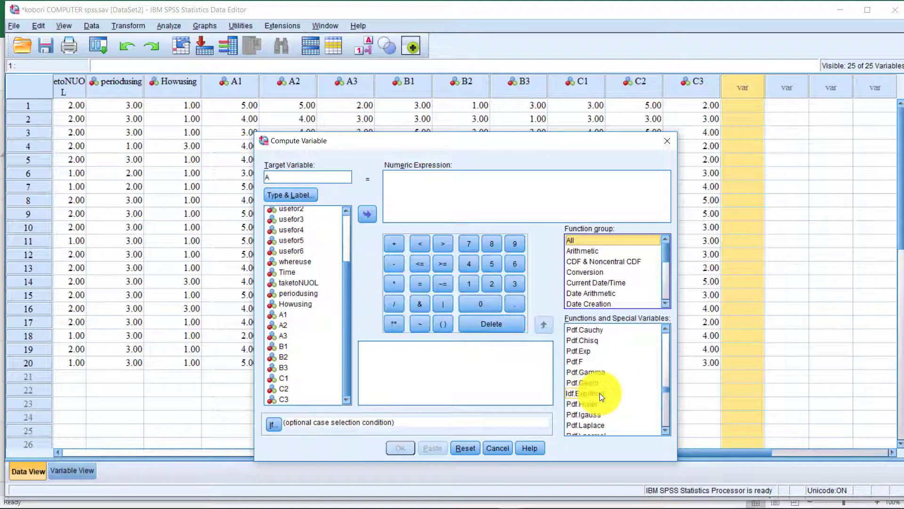
scroll(598, 390, down, 3)
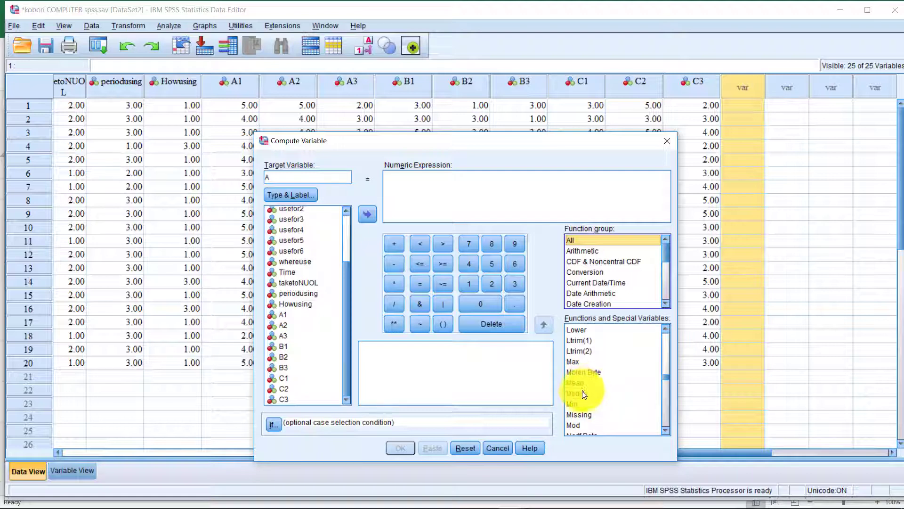
click(578, 383)
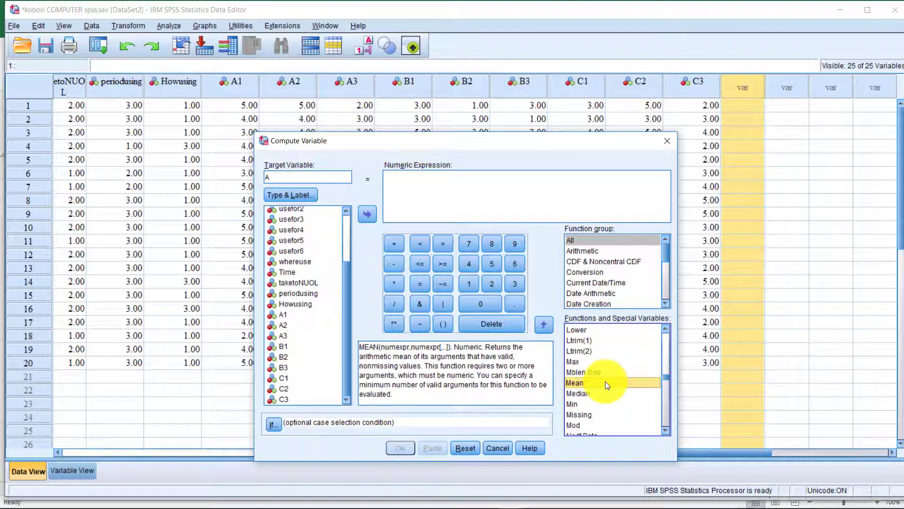
Build the expression MEAN(A1 to A3) and run it to create variable A.
double_click(606, 381)
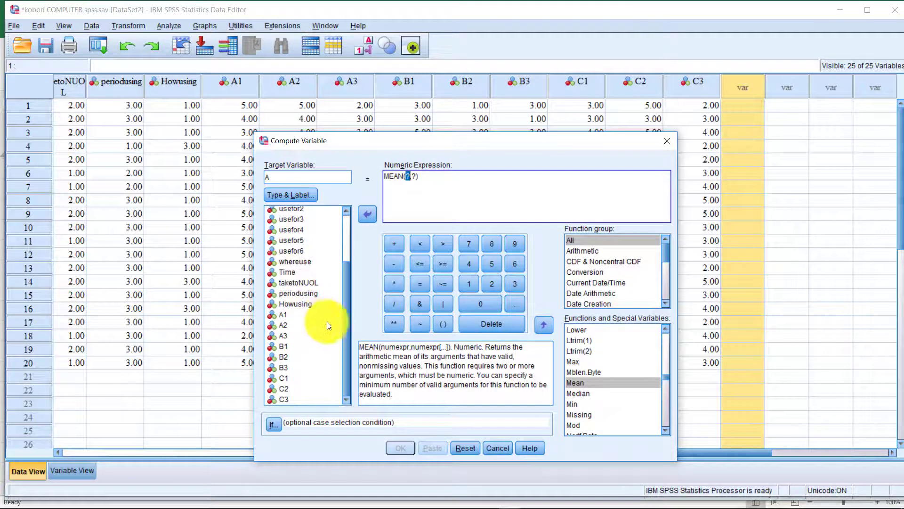
click(286, 314)
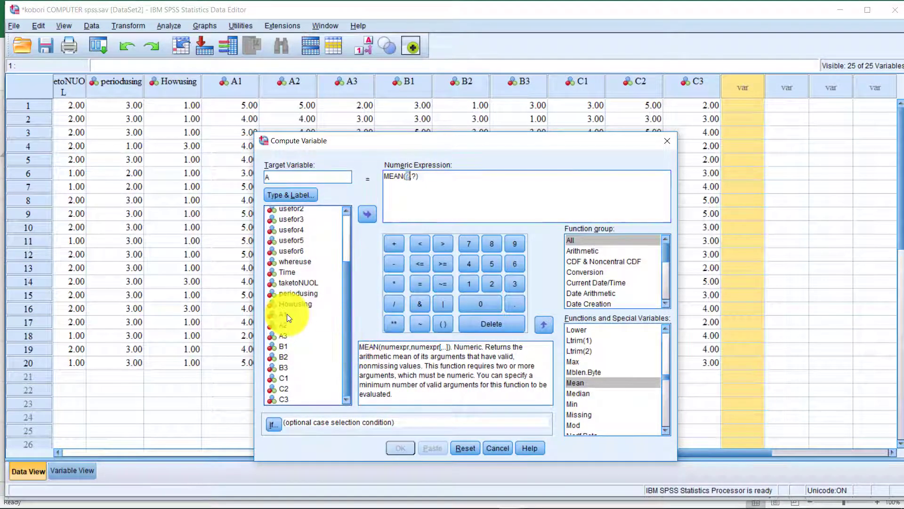
double_click(287, 314)
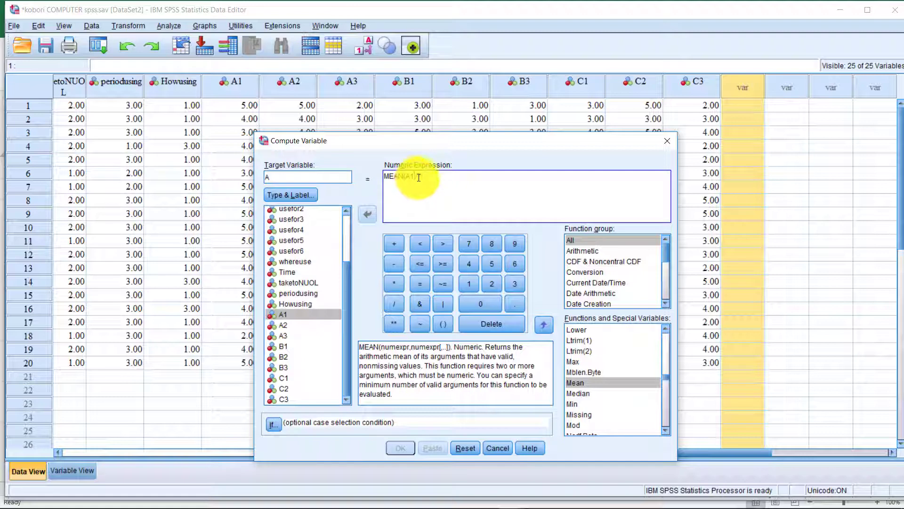
key(BackSpace)
key(BackSpace)
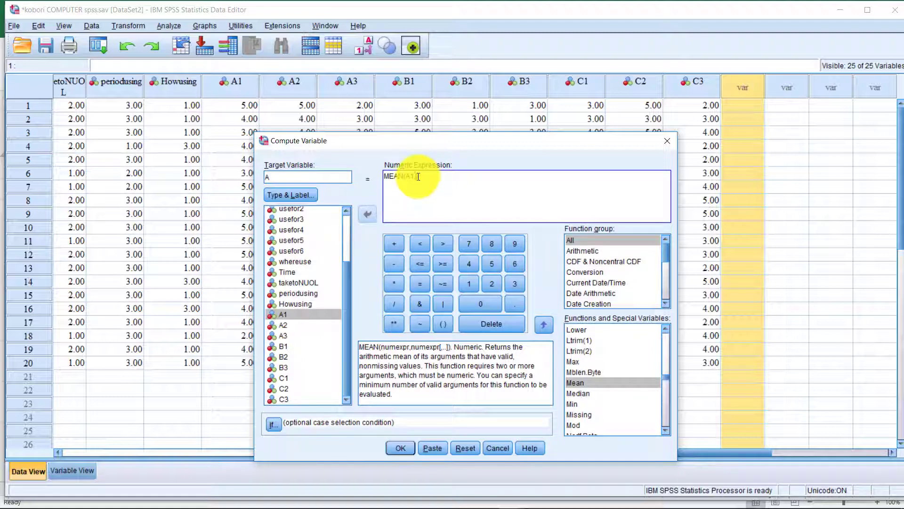
text(to)
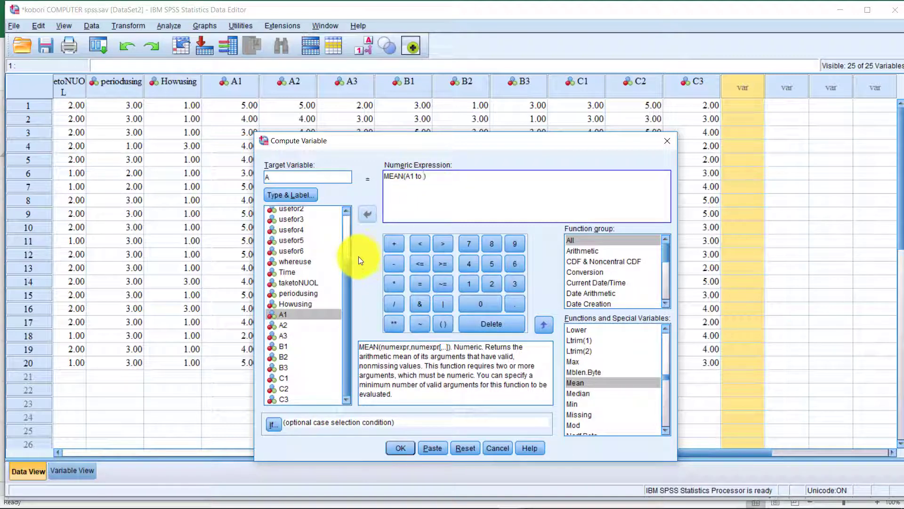
double_click(292, 335)
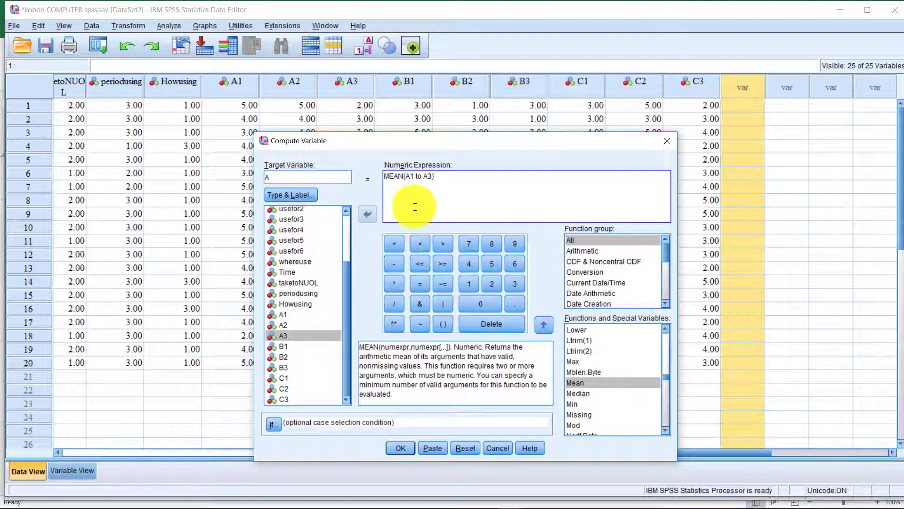
click(405, 448)
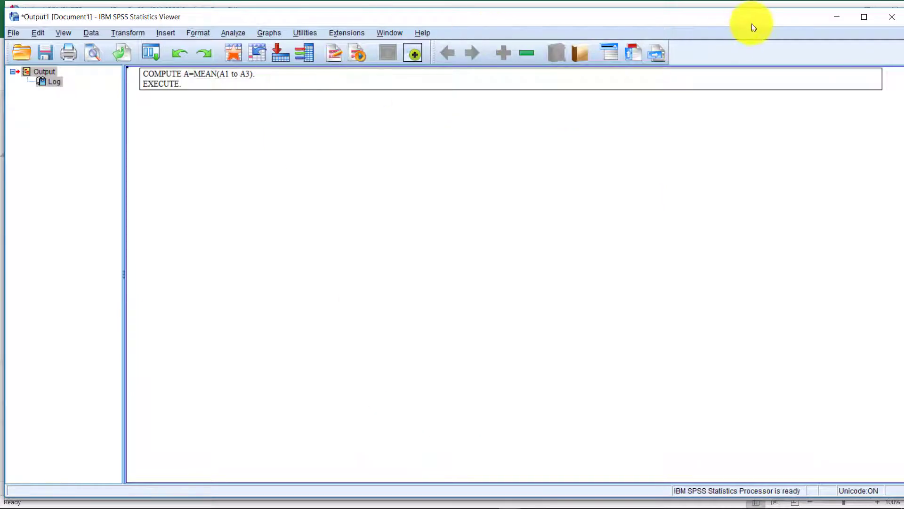
In the Data Editor, check the A means for rows 1–20 against the A1 values.
click(840, 18)
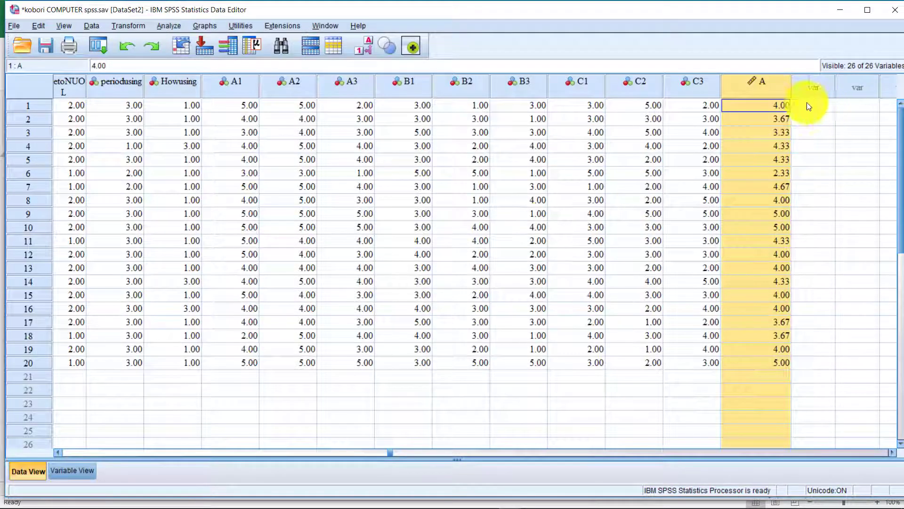
drag(768, 105, 785, 360)
click(780, 107)
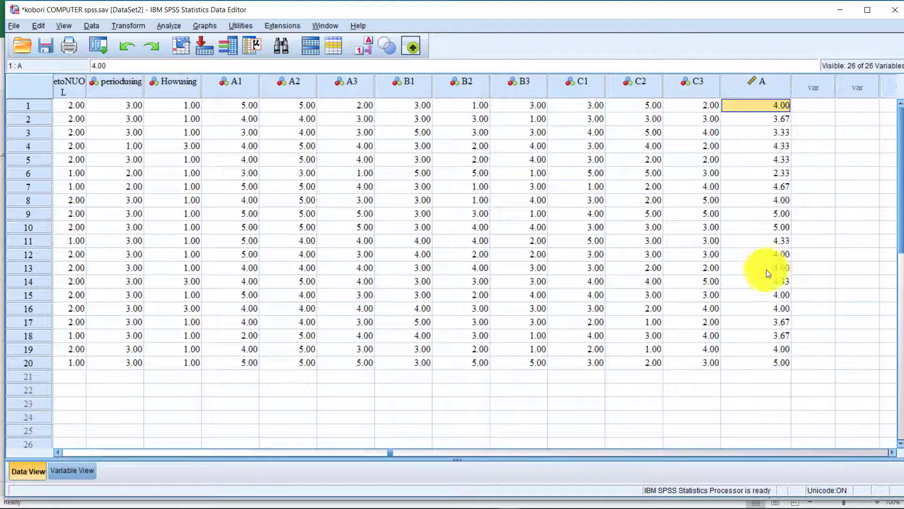
click(782, 362)
click(773, 107)
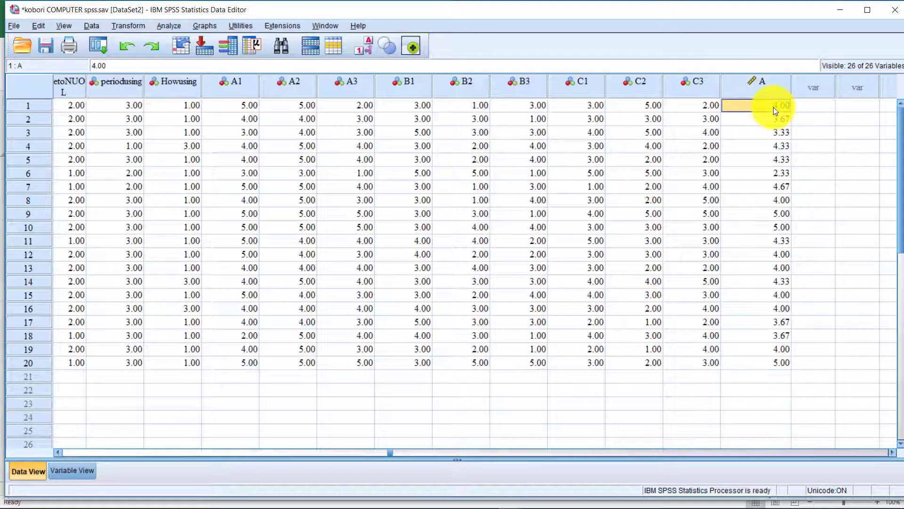
click(255, 109)
click(813, 86)
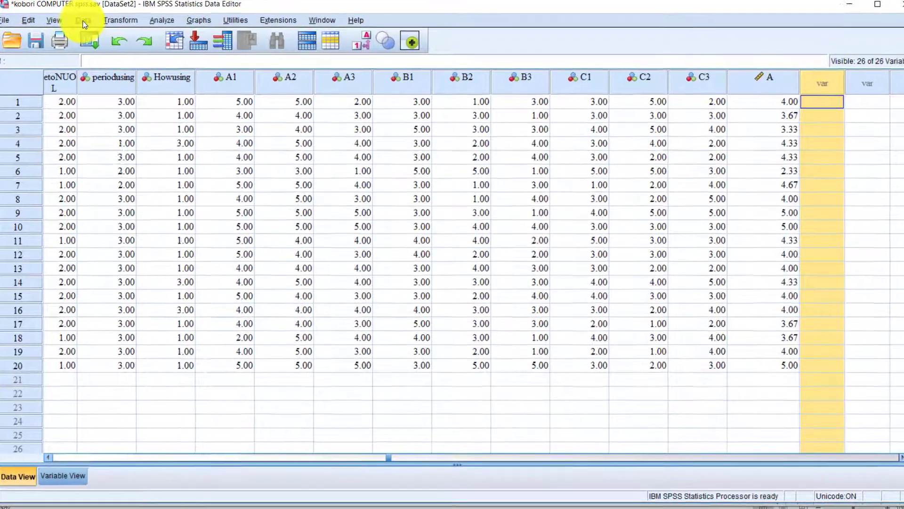
Select columns B1 through B3 and open Compute Variable.
click(92, 26)
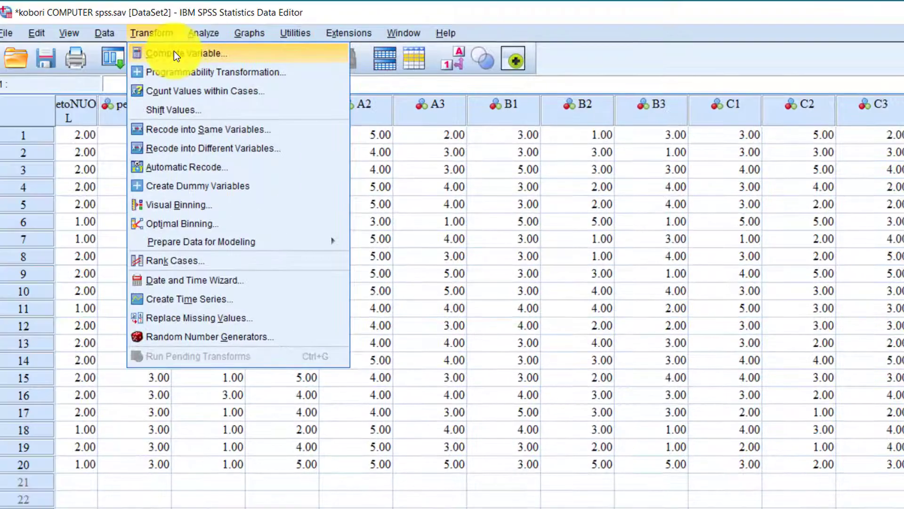
click(114, 36)
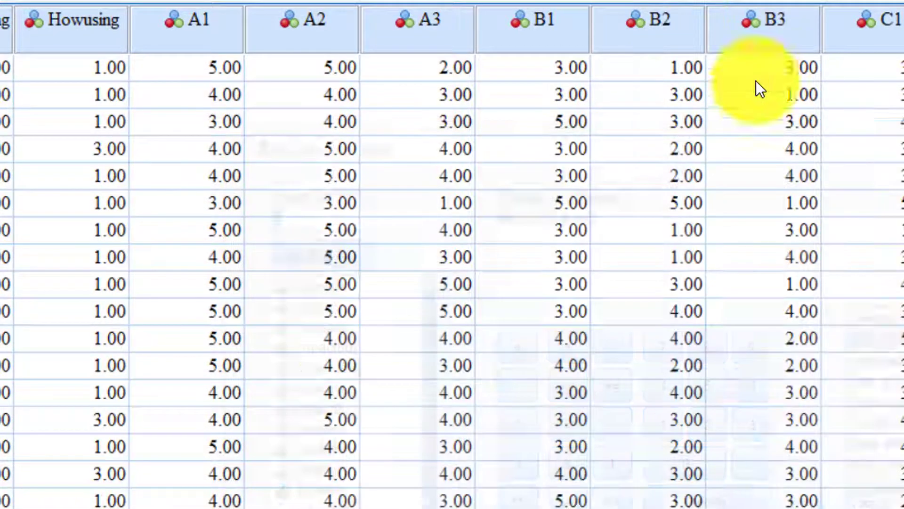
drag(579, 23, 749, 47)
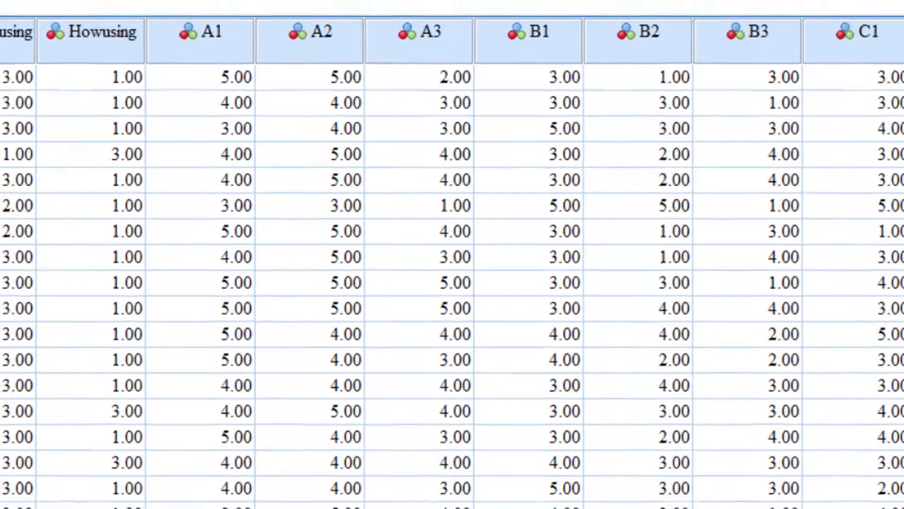
click(81, 19)
mouse_move(151, 33)
click(168, 54)
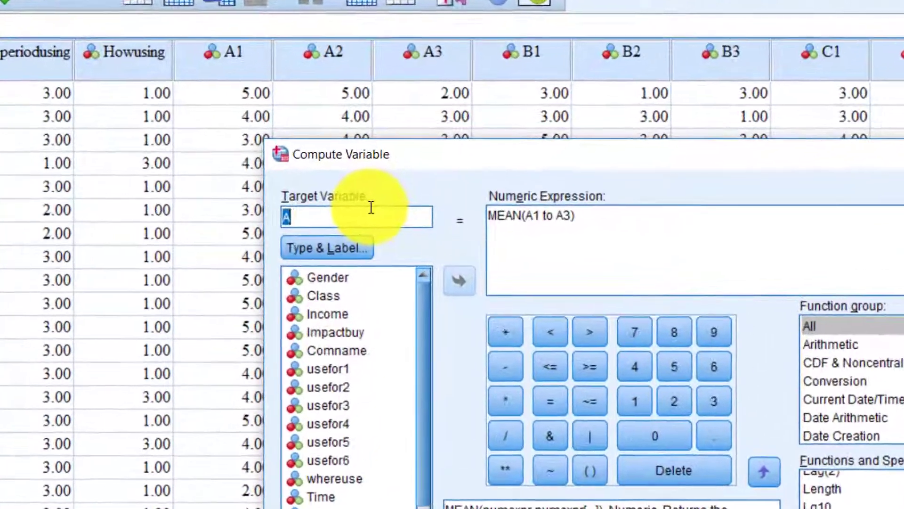
Set target B with expression MEAN(B1 to B3) and run the computation.
text(B)
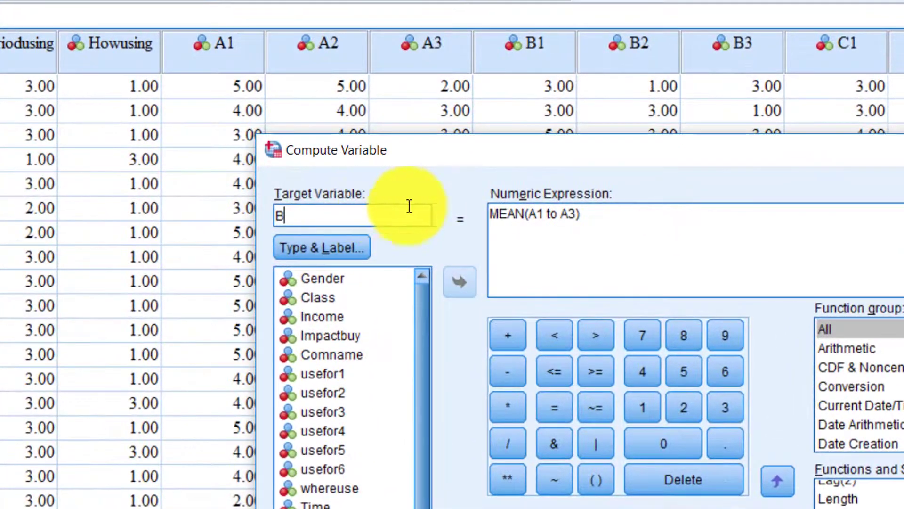
click(540, 213)
scroll(325, 471, down, 3)
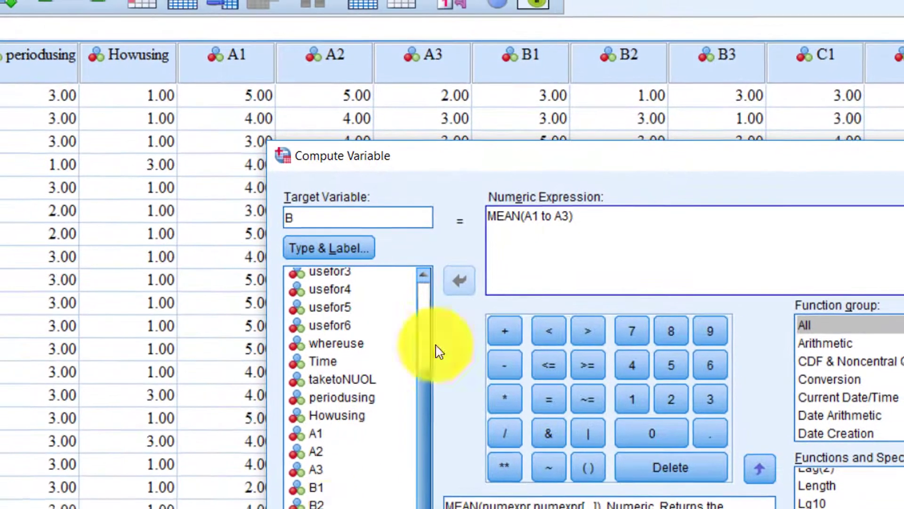
click(525, 229)
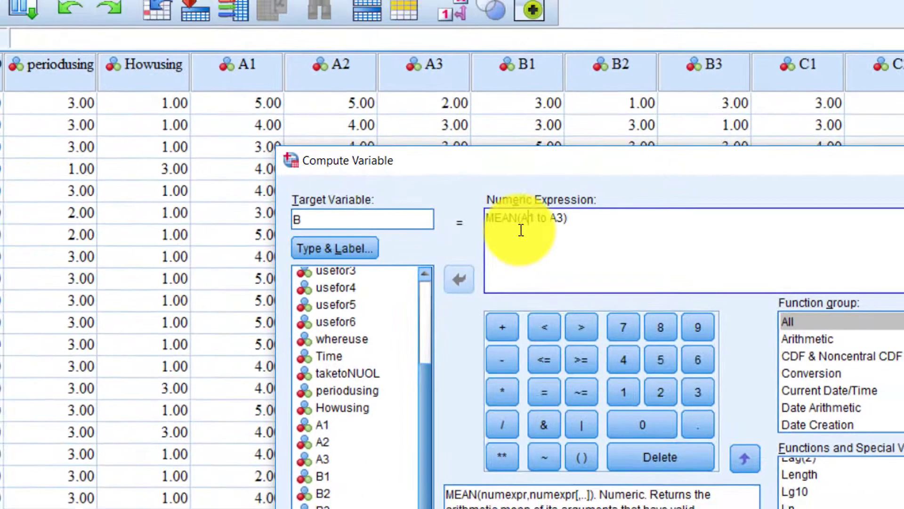
key(BackSpace)
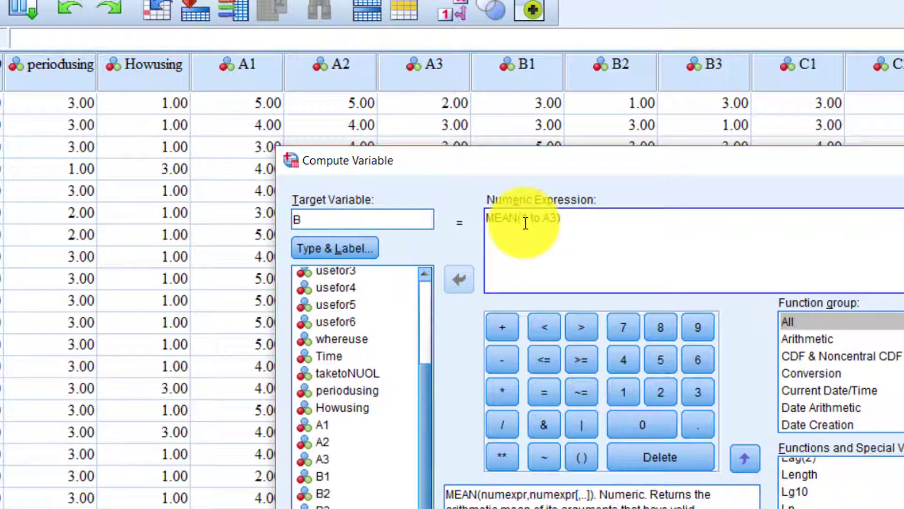
text(B)
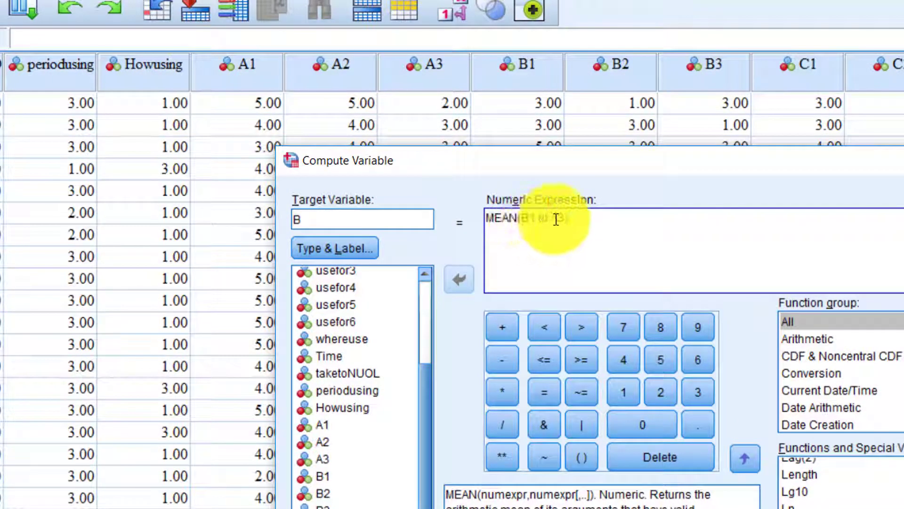
click(556, 220)
key(BackSpace)
text(B1 to B3)
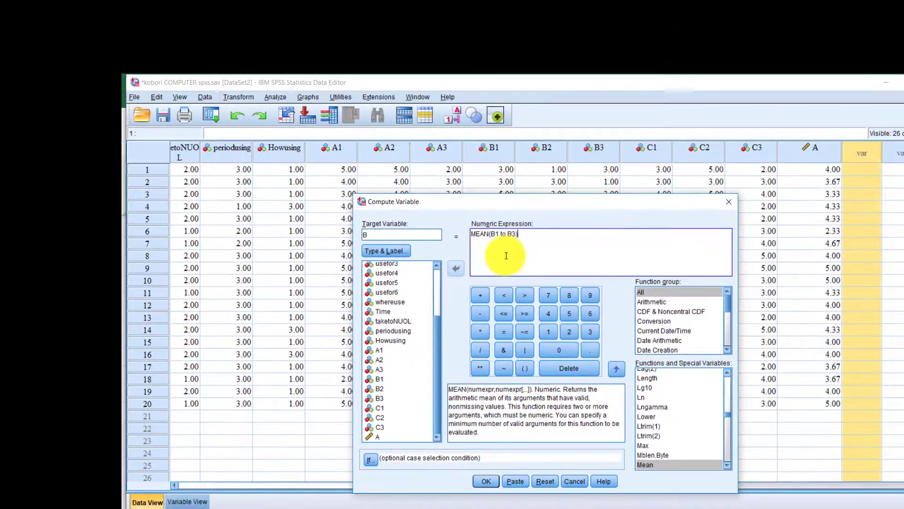
click(481, 485)
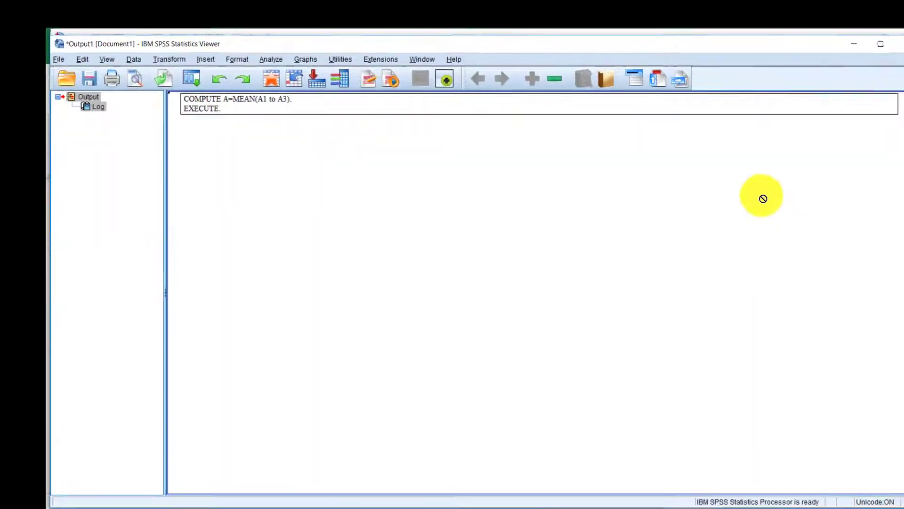
Back in the Data Editor, select the empty column after B and open Compute Variable.
click(837, 19)
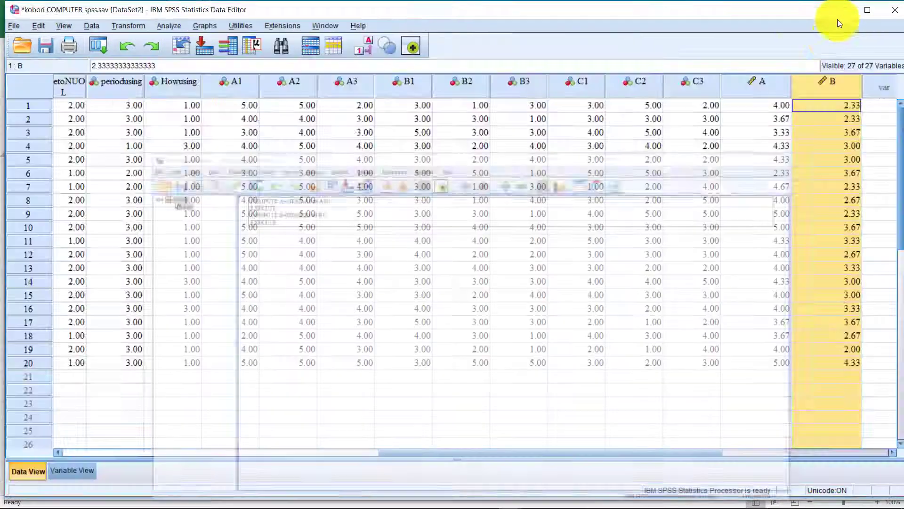
drag(639, 454, 702, 453)
click(726, 173)
click(727, 94)
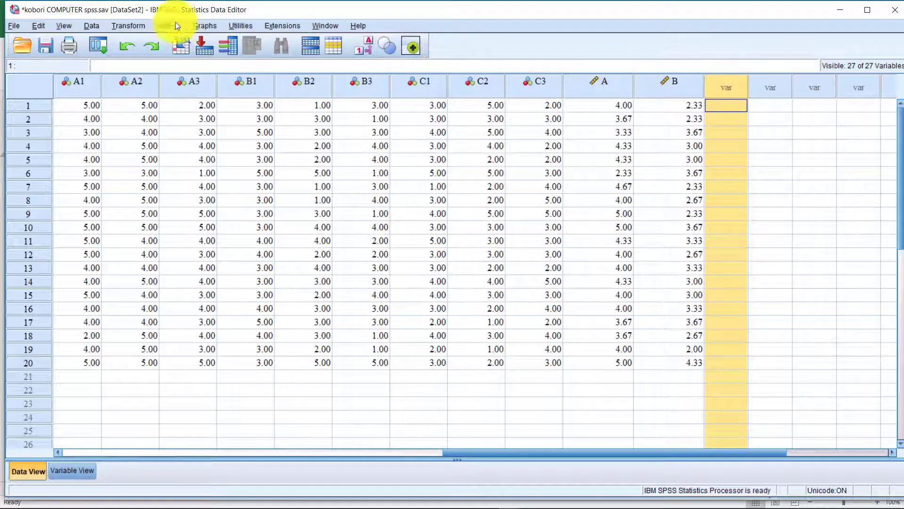
click(91, 27)
click(137, 37)
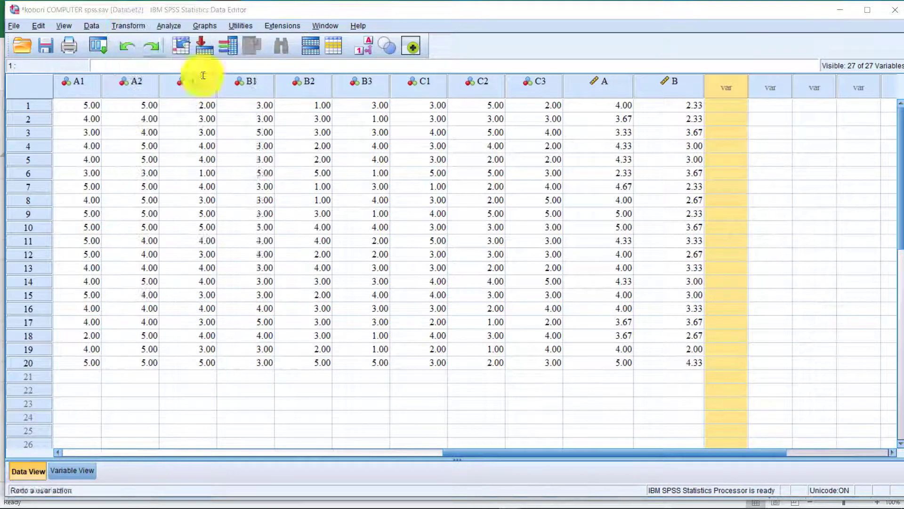
Enter C as the target variable and change B1 to C1 in the expression.
text(C)
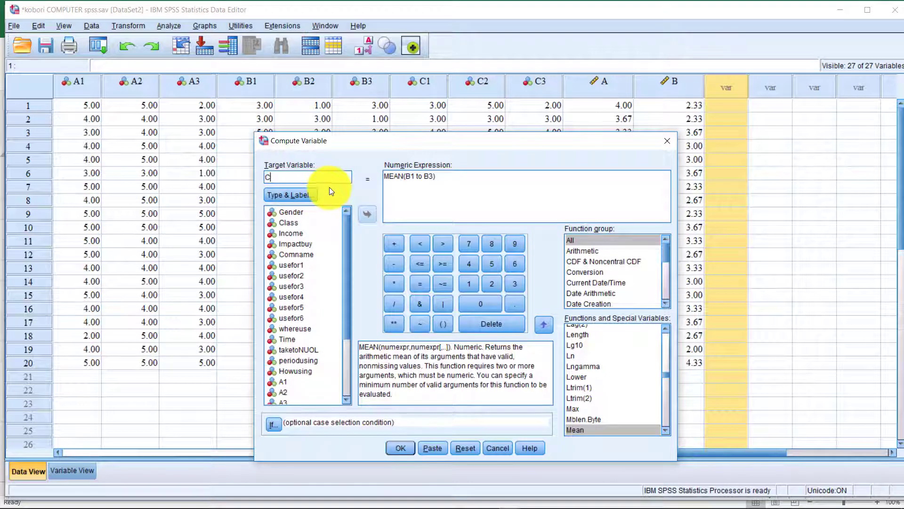
click(412, 175)
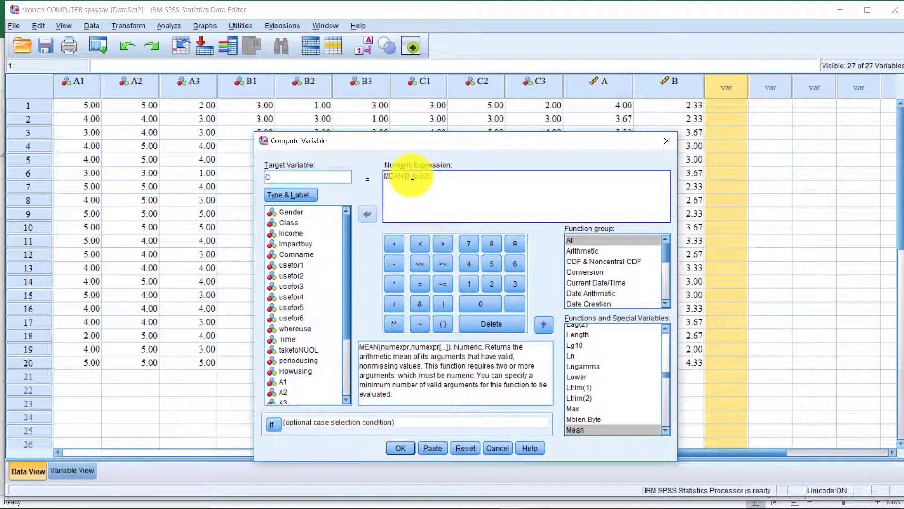
key(BackSpace)
text(C)
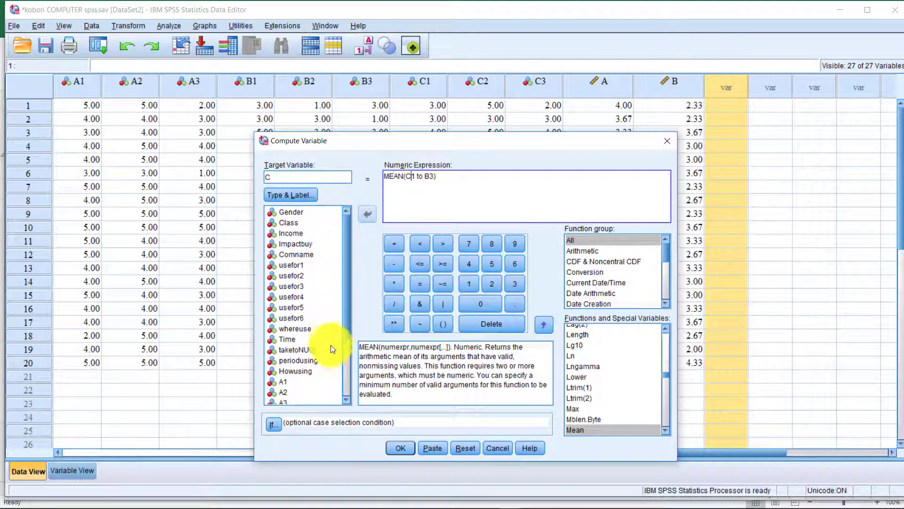
scroll(341, 352, down, 3)
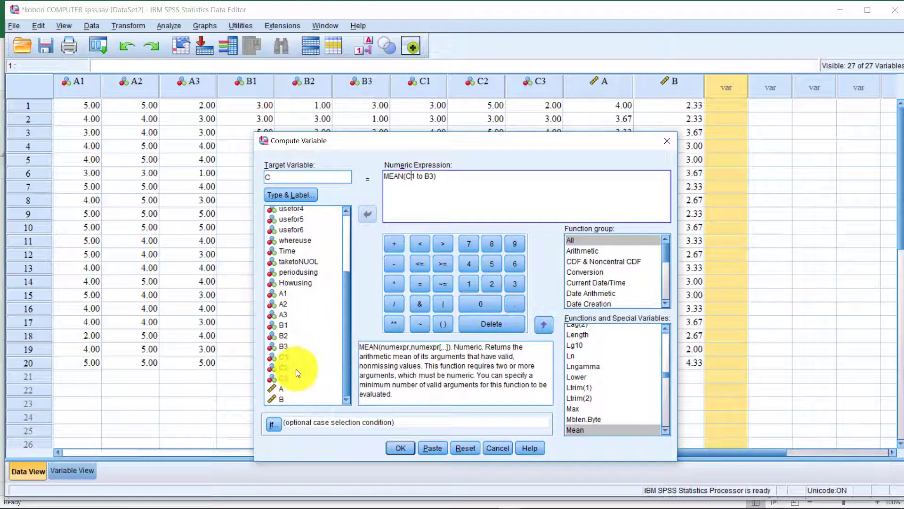
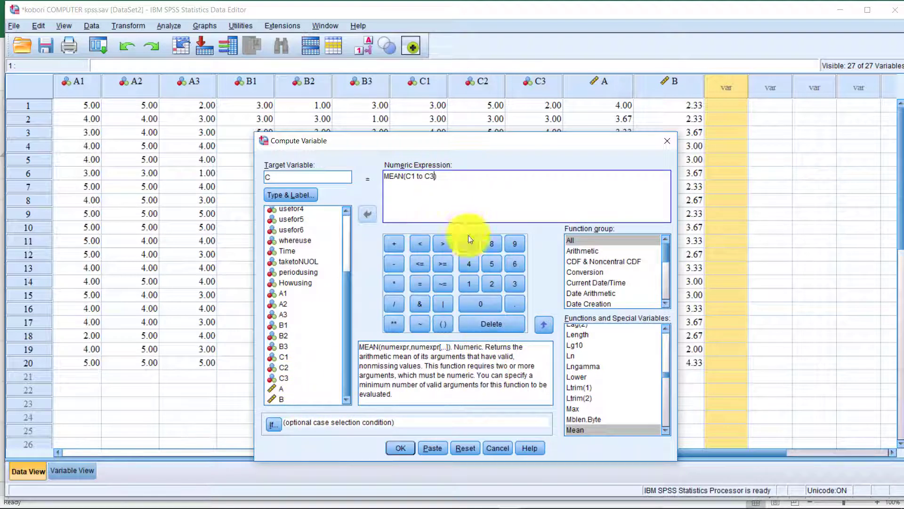
Compute C as MEAN(C1 to C3), then inspect the new A, B and C columns in Data View.
click(400, 448)
click(839, 16)
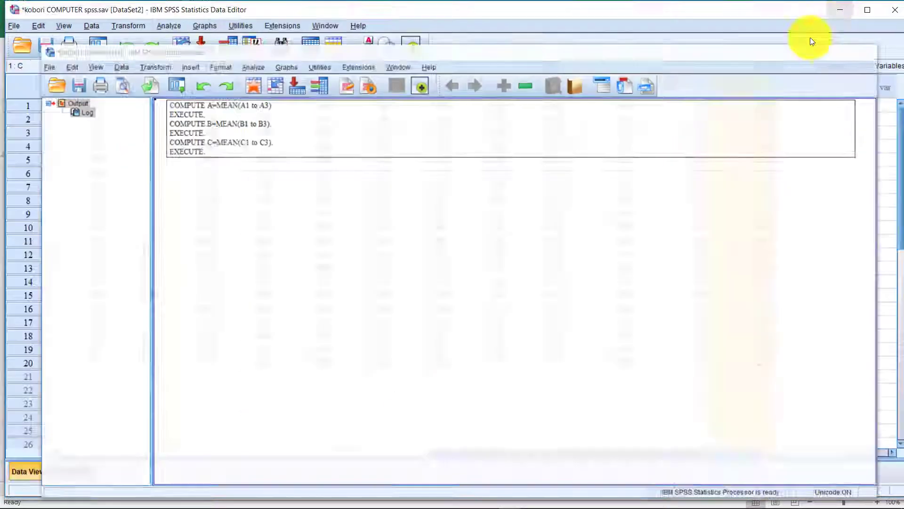
click(797, 160)
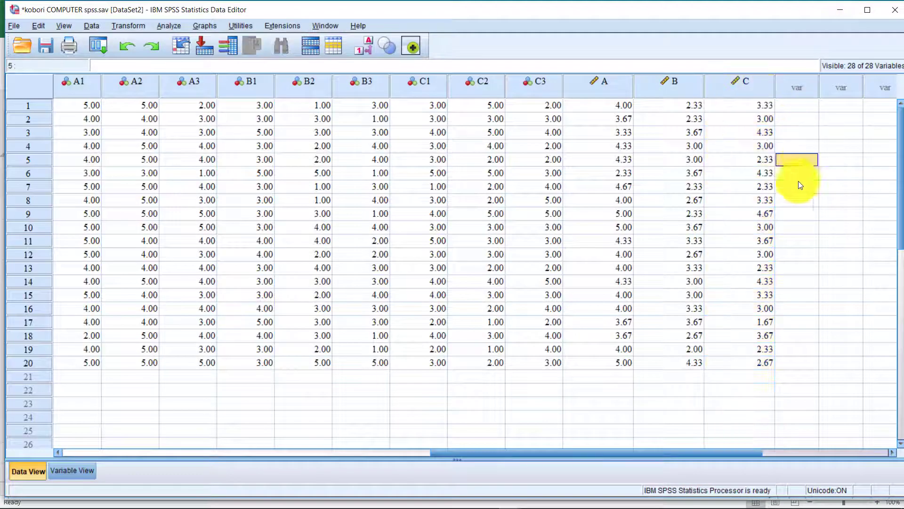
click(602, 81)
click(749, 173)
drag(614, 107, 747, 358)
click(747, 359)
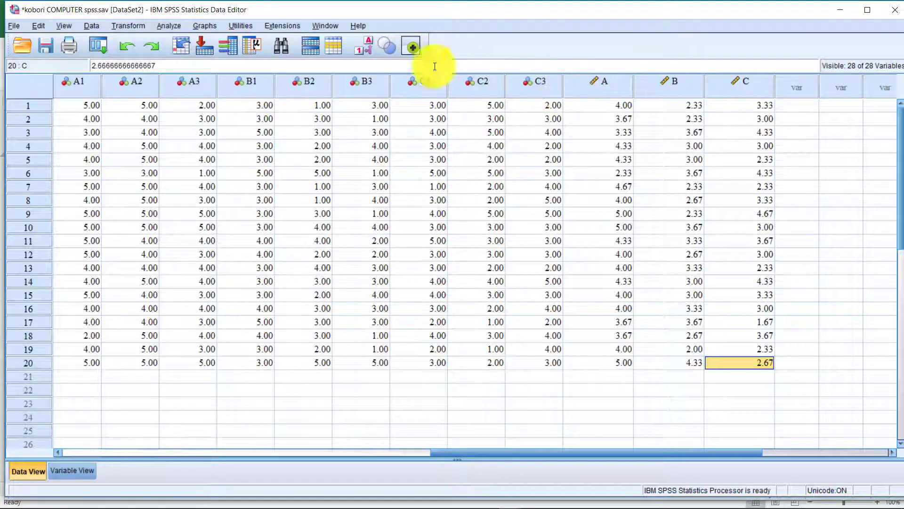
click(792, 107)
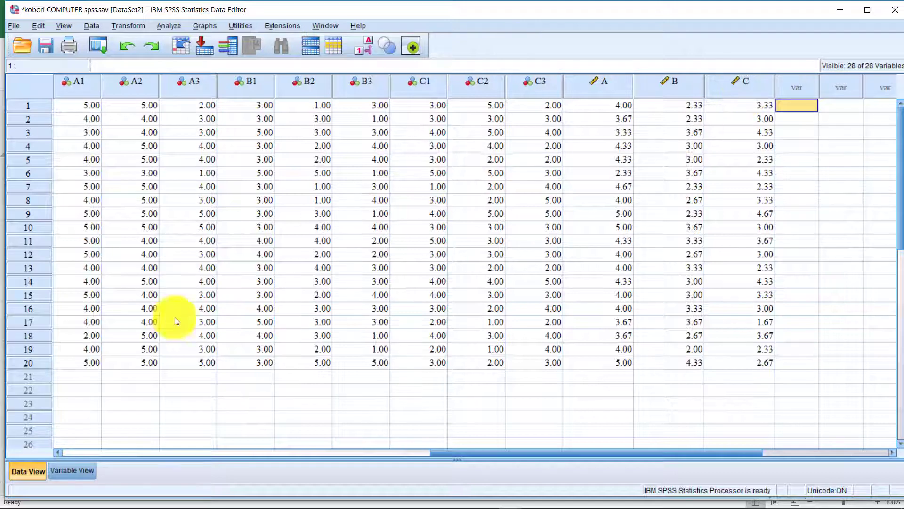
Minimize both data editors and delete the old log from the output viewer.
click(839, 9)
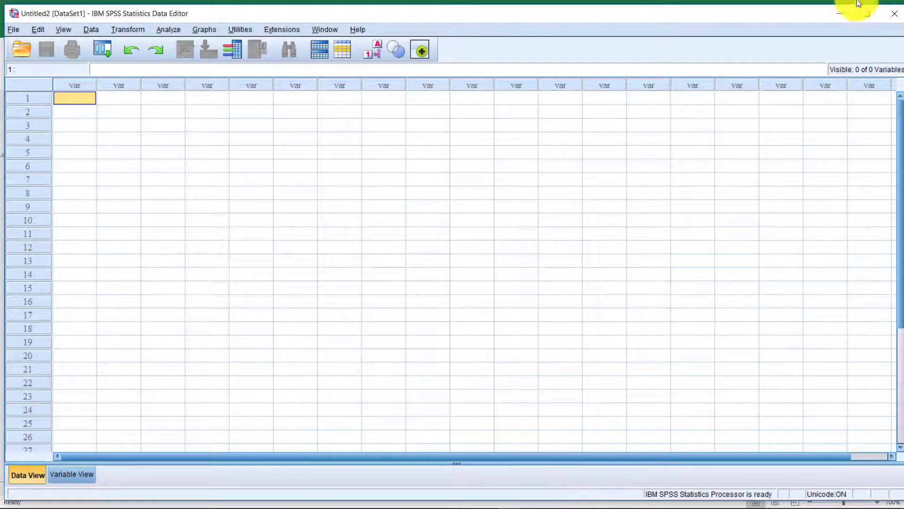
click(833, 13)
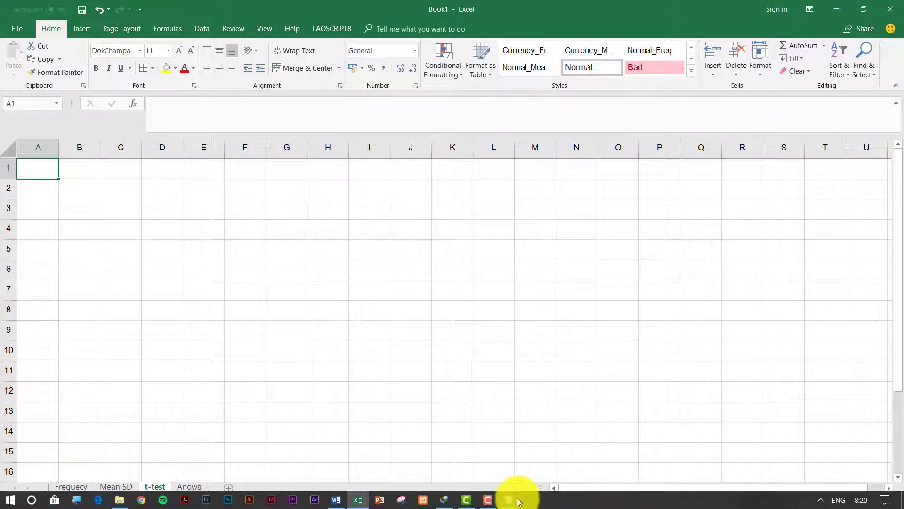
click(509, 501)
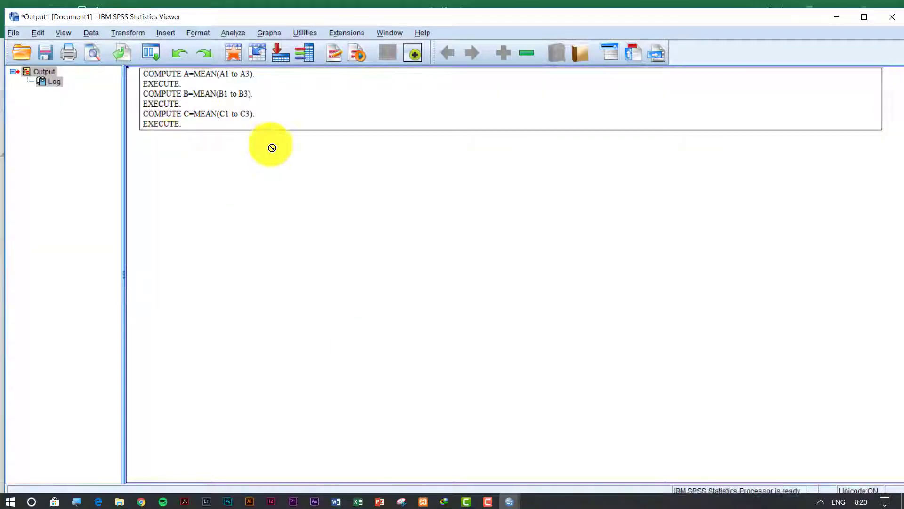
click(251, 106)
key(Delete)
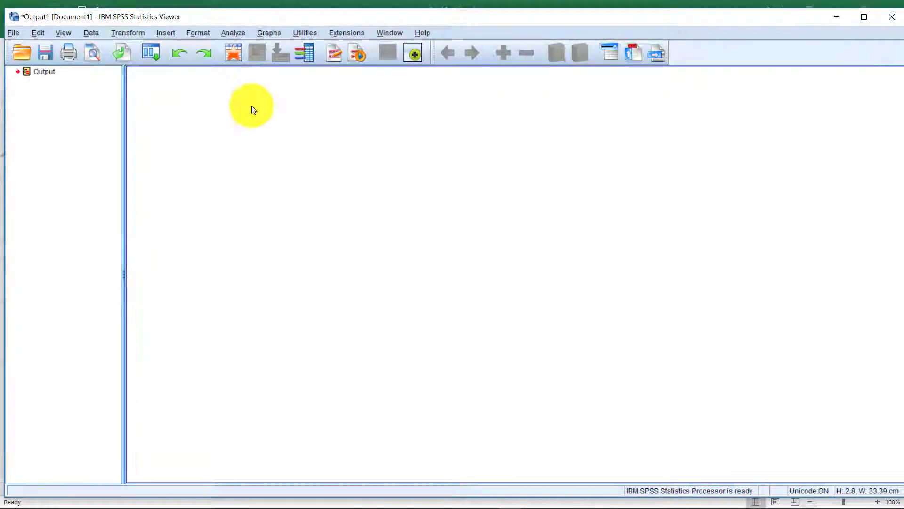
Start an Independent-Samples T Test, then cancel the Open Data dialog.
click(231, 34)
mouse_move(248, 68)
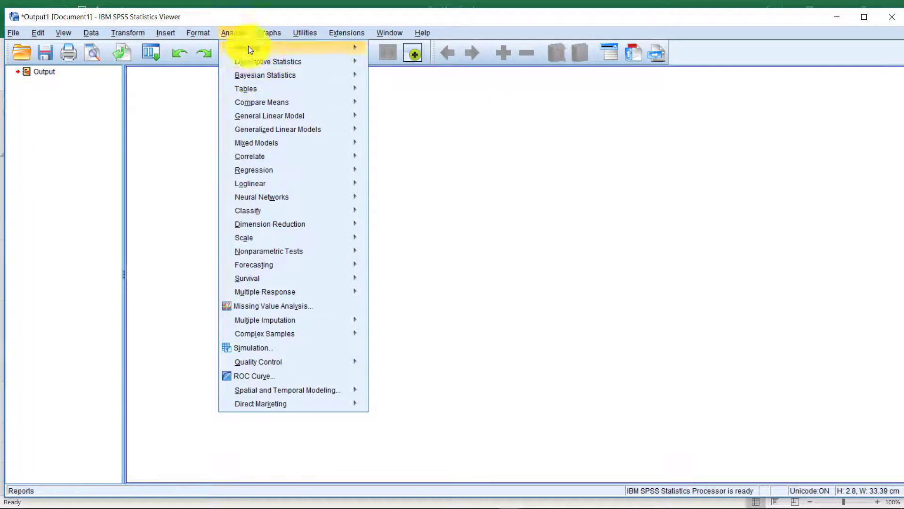
mouse_move(341, 106)
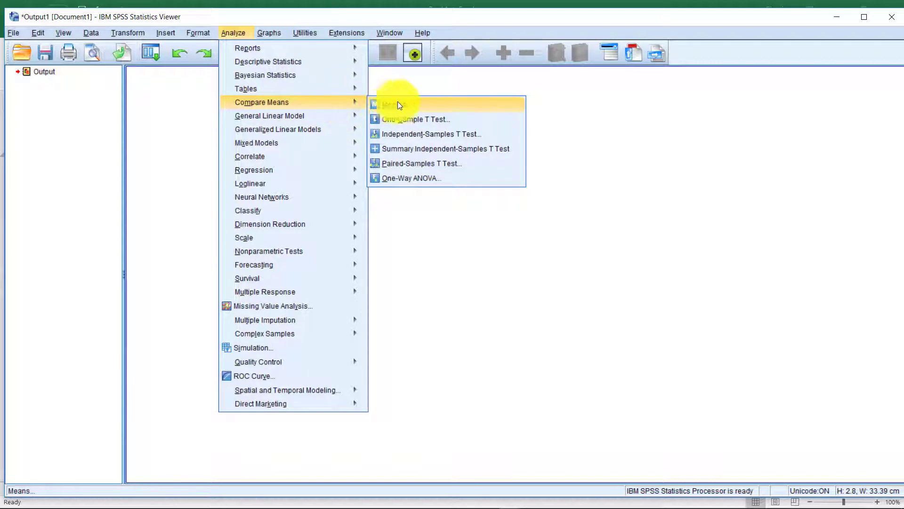
click(433, 135)
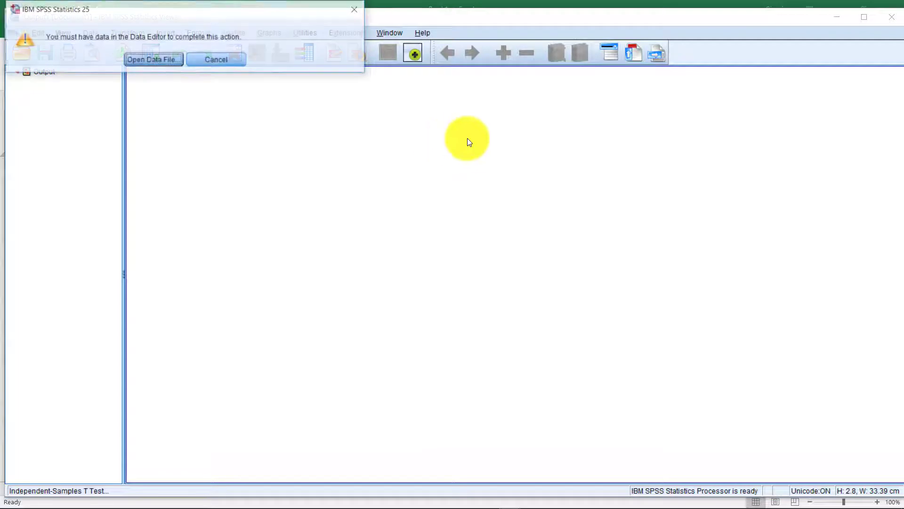
click(148, 64)
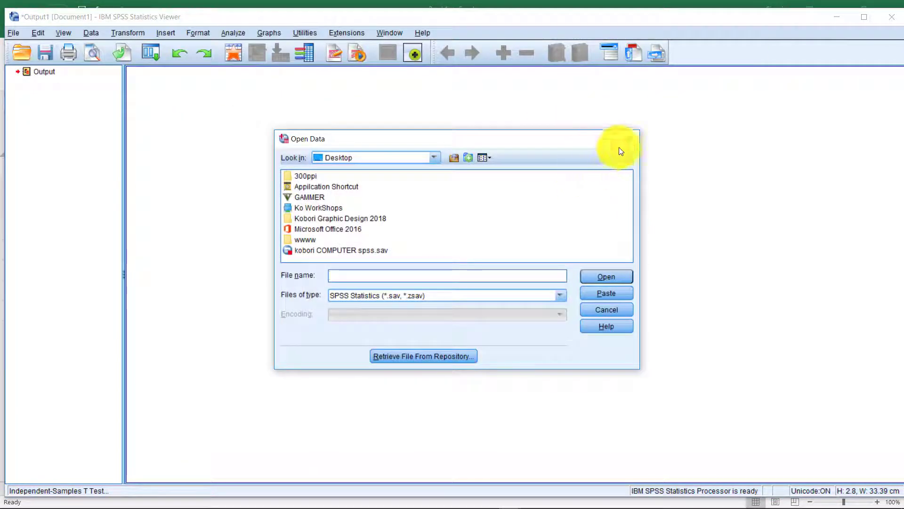
click(629, 139)
Close Output1, the empty Untitled2 dataset and Output2, discarding everything unsaved.
click(890, 16)
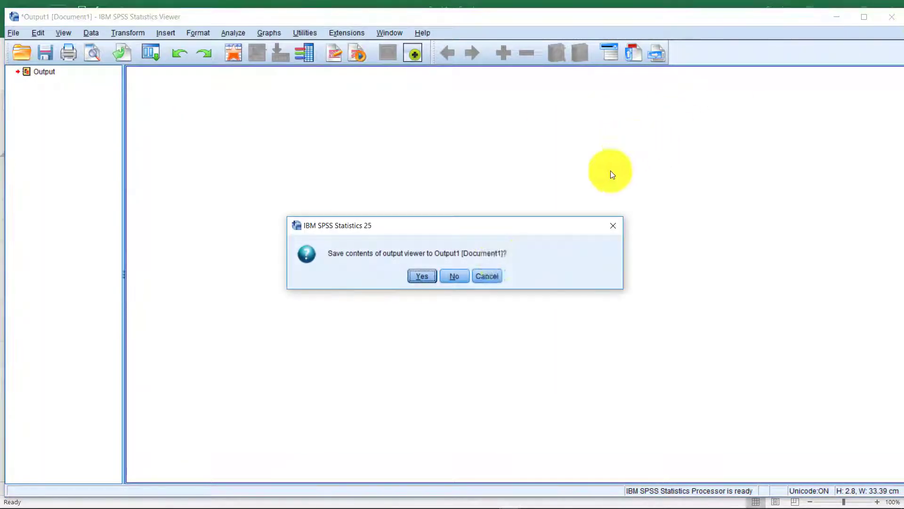
click(467, 275)
click(838, 16)
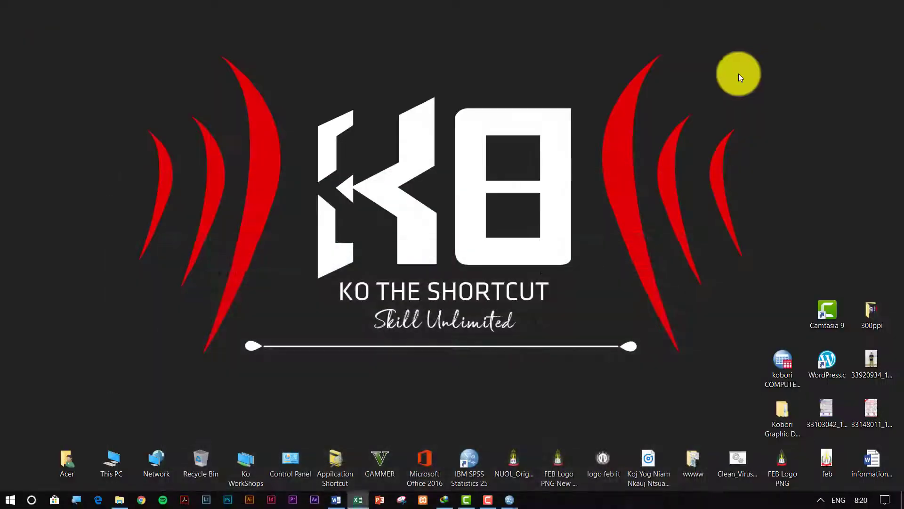
mouse_move(510, 498)
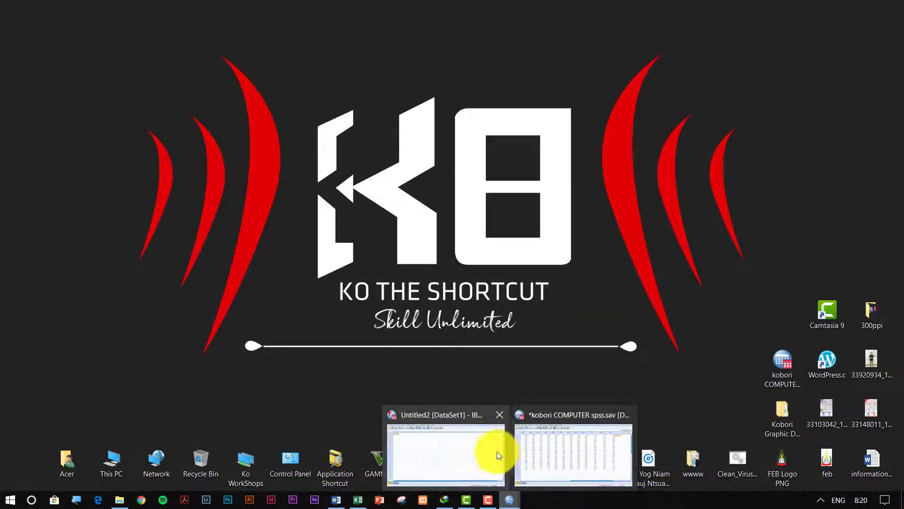
click(499, 415)
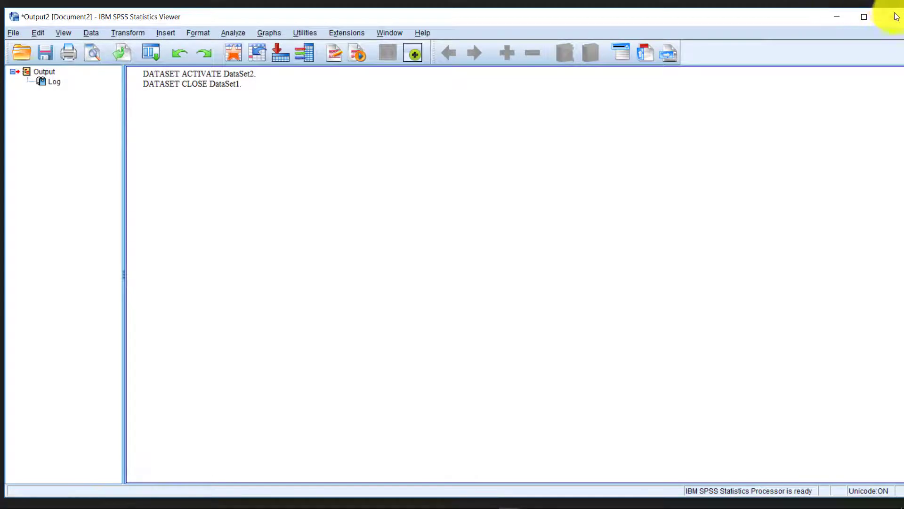
click(888, 17)
click(468, 276)
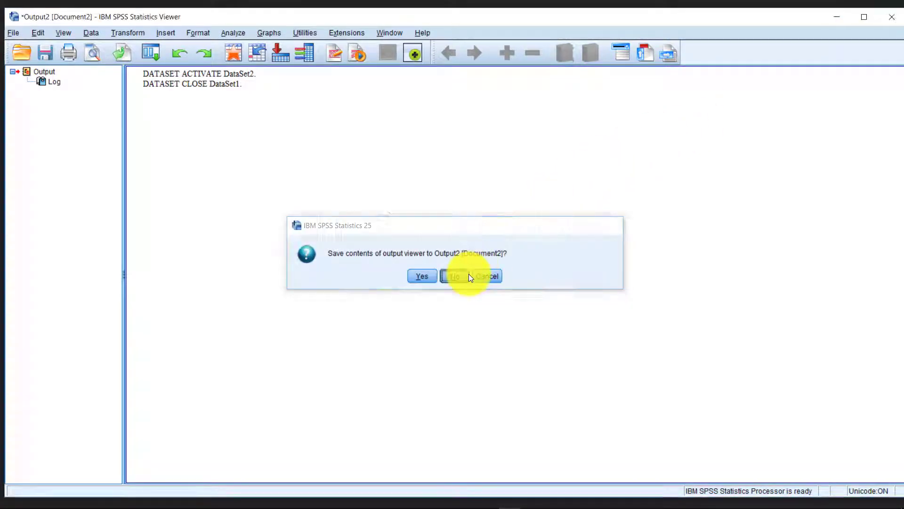
Restore the kobori COMPUTER data editor and select a data cell.
click(509, 500)
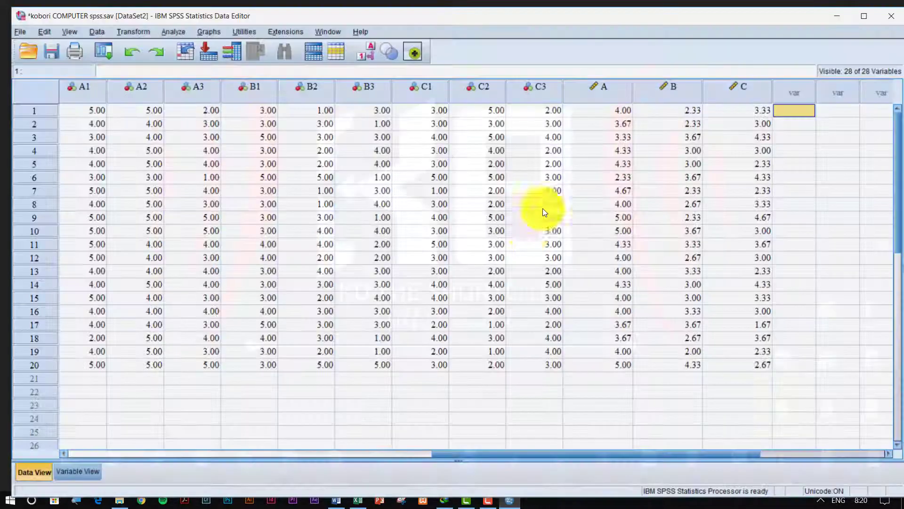
click(211, 123)
click(174, 32)
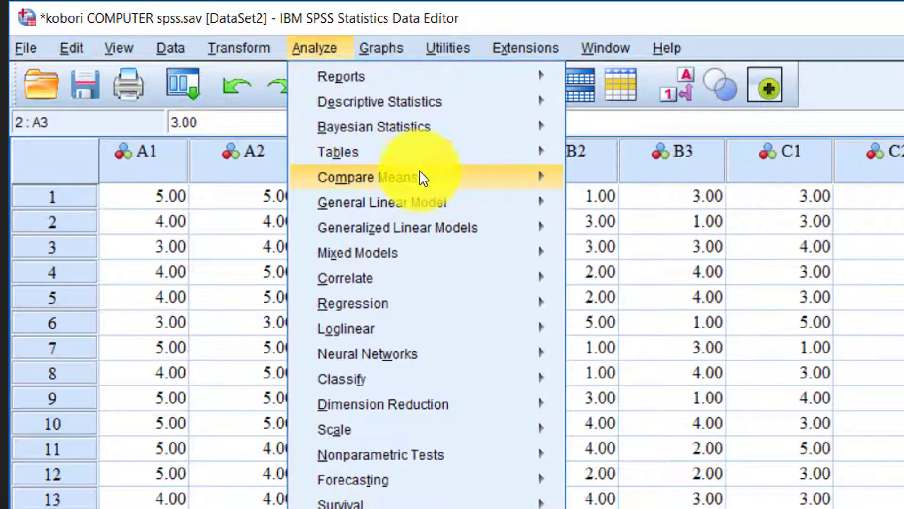
Start an Independent-Samples T Test grouped by Gender with groups 1 and 2.
mouse_move(424, 178)
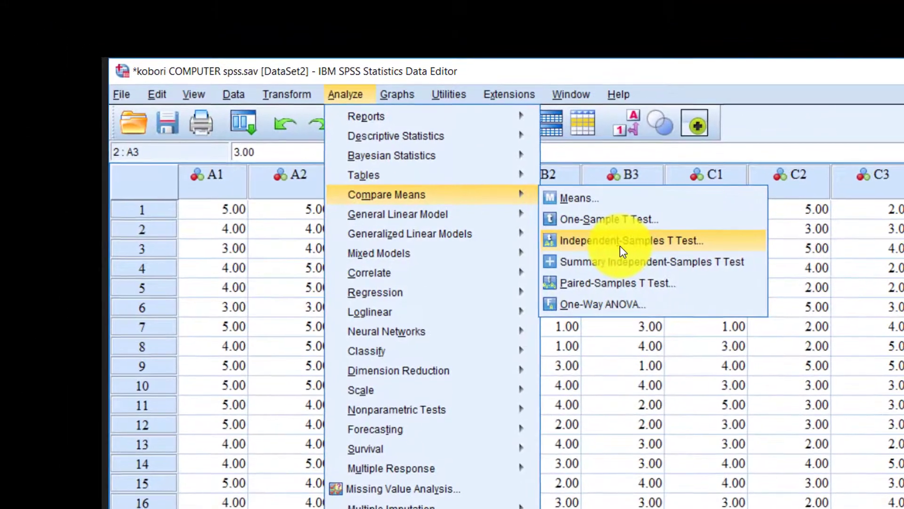
click(631, 246)
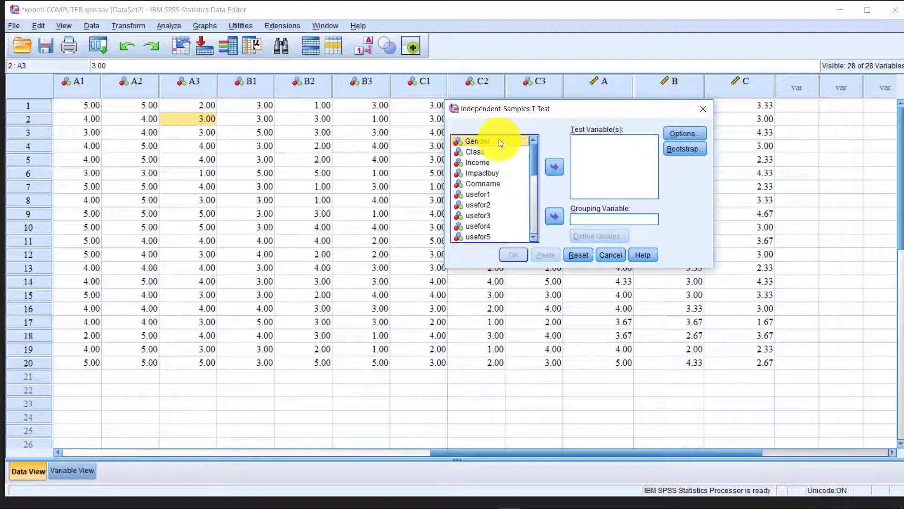
click(553, 217)
click(592, 235)
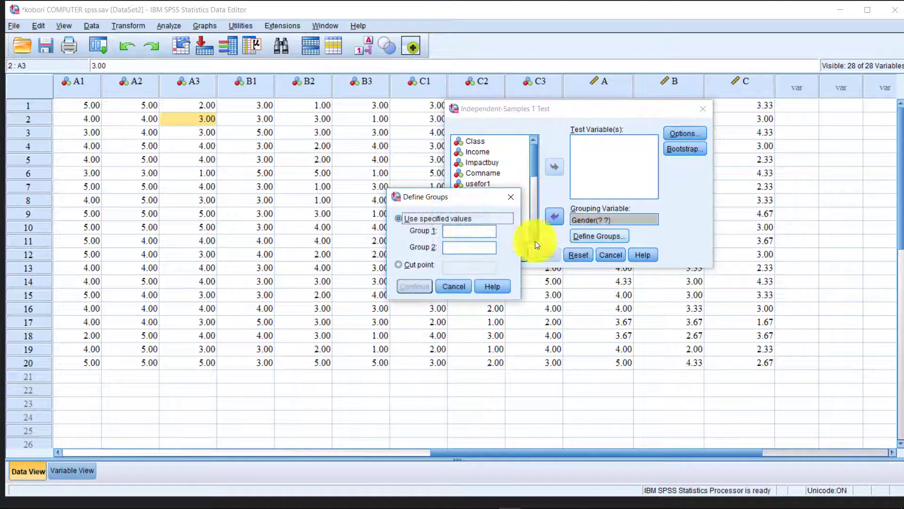
click(466, 231)
text(1)
click(463, 248)
text(2)
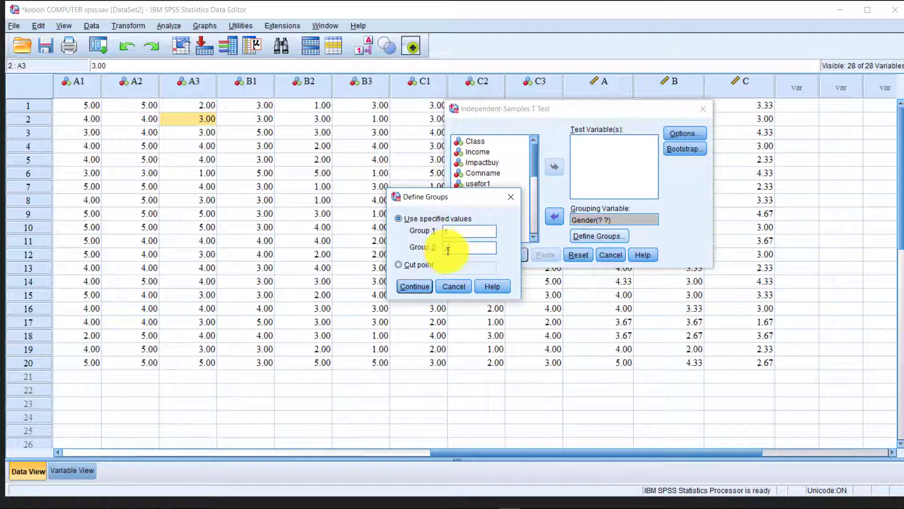
click(421, 285)
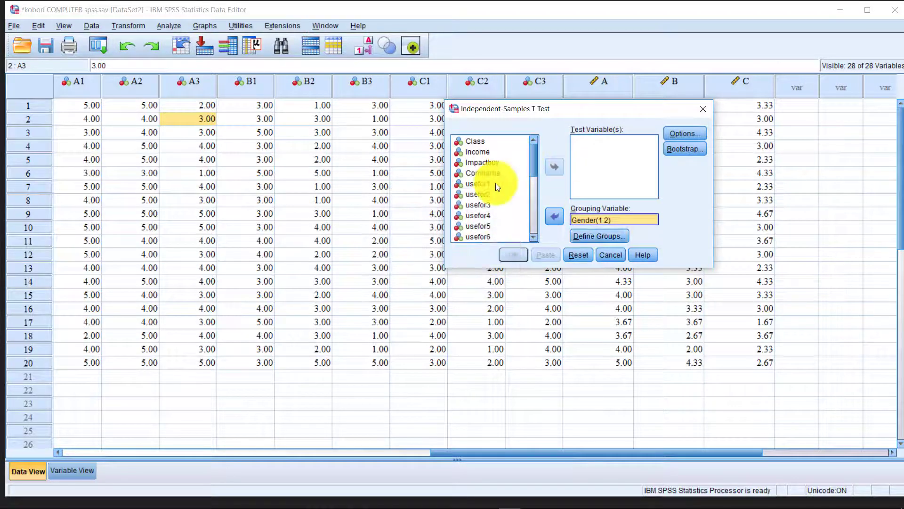
Add A, B and C as test variables and run the test without bootstrapping.
click(572, 167)
scroll(485, 202, down, 5)
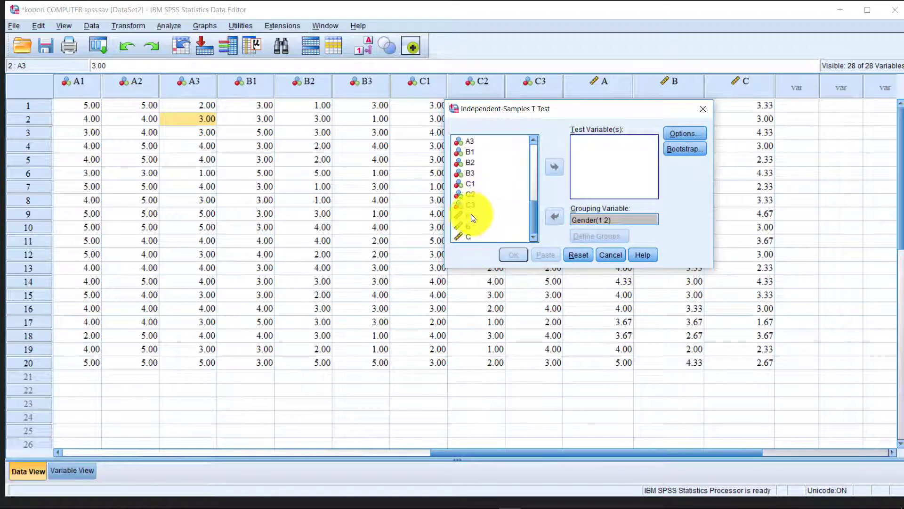
click(471, 214)
shift+click(472, 240)
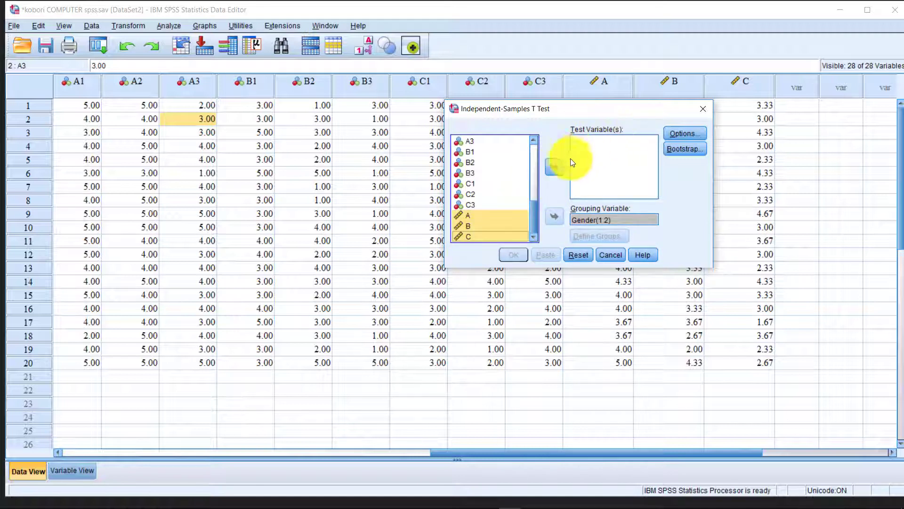
click(553, 166)
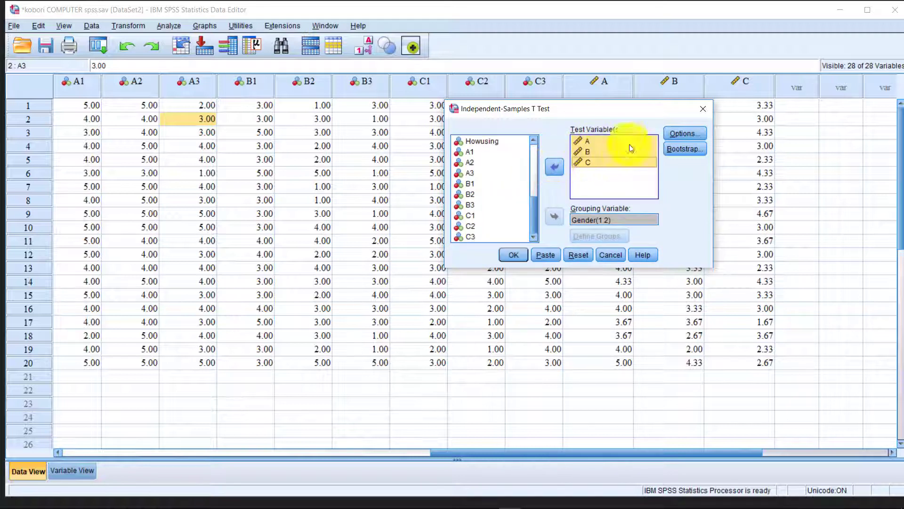
click(684, 134)
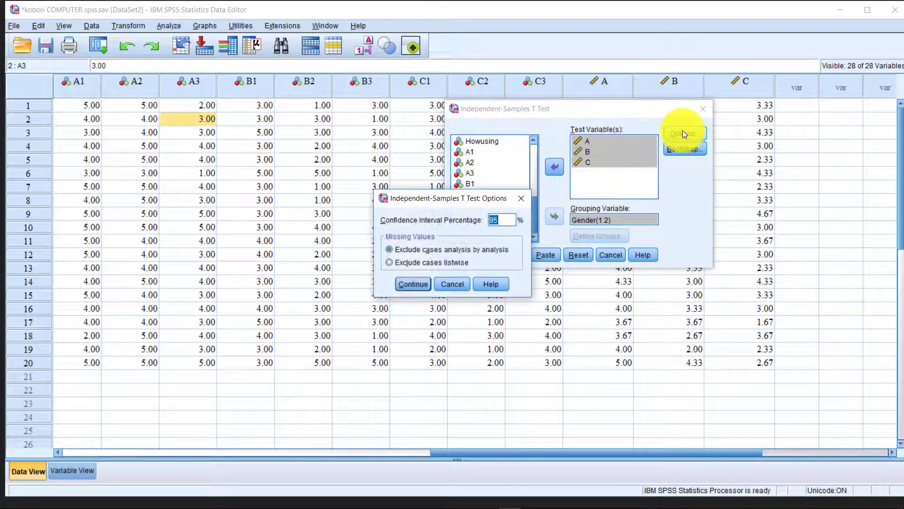
click(521, 199)
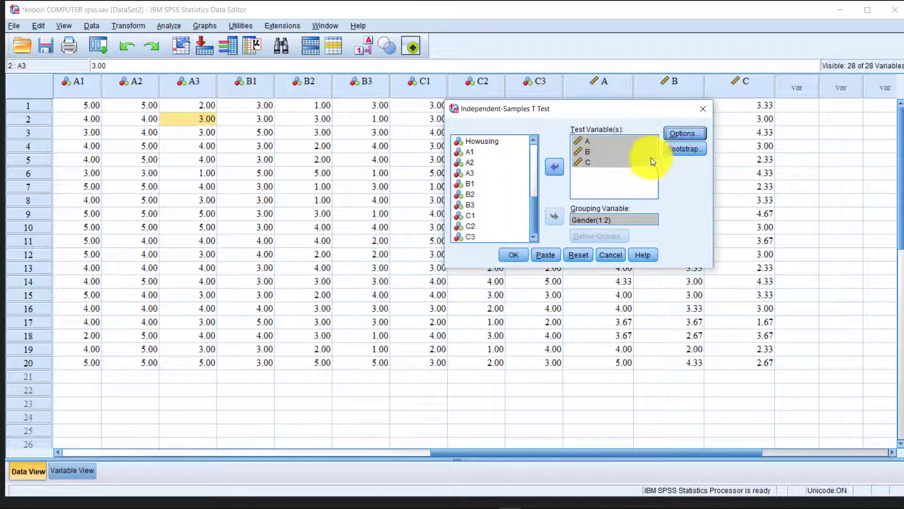
click(670, 150)
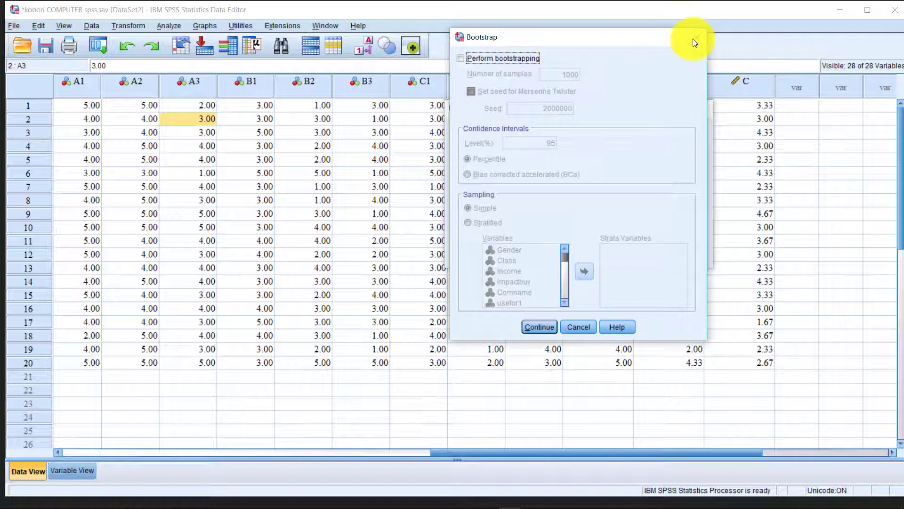
click(693, 39)
click(515, 255)
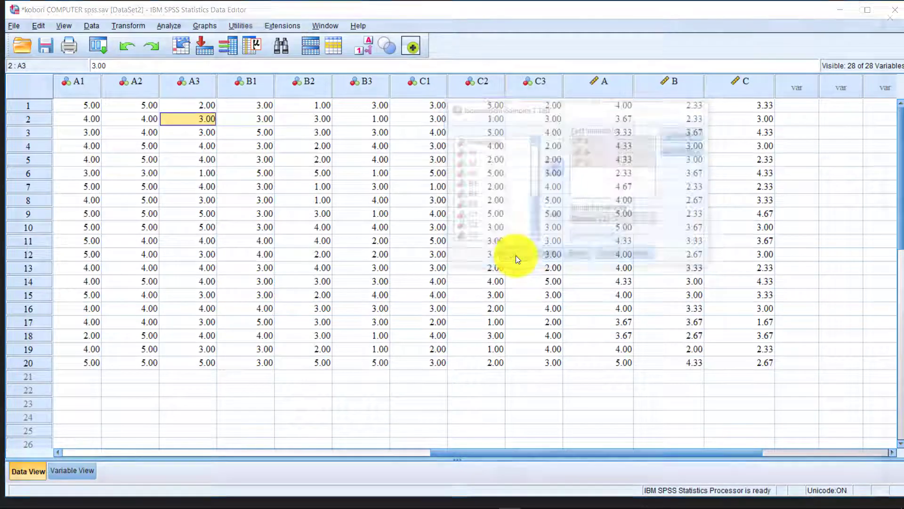
Review the Group Statistics and Independent Samples Test tables in the output.
scroll(222, 162, down, 1)
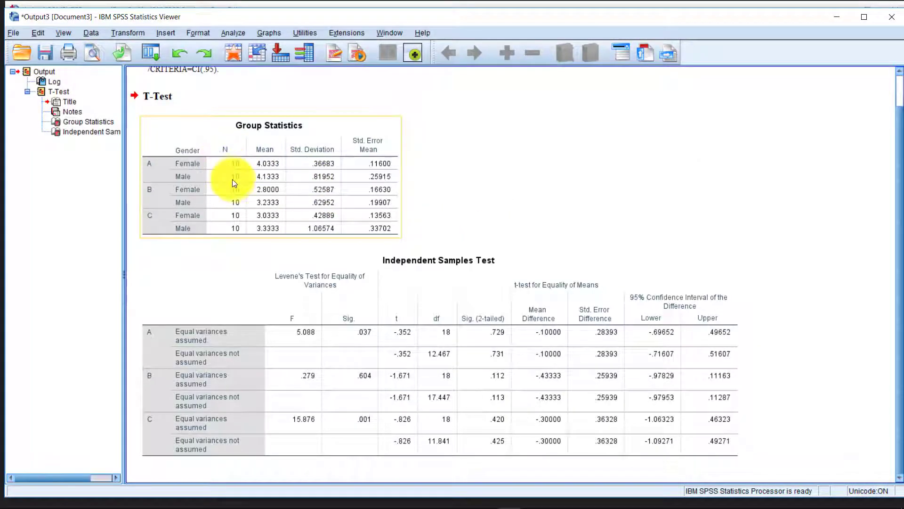
scroll(233, 178, up, 1)
click(218, 236)
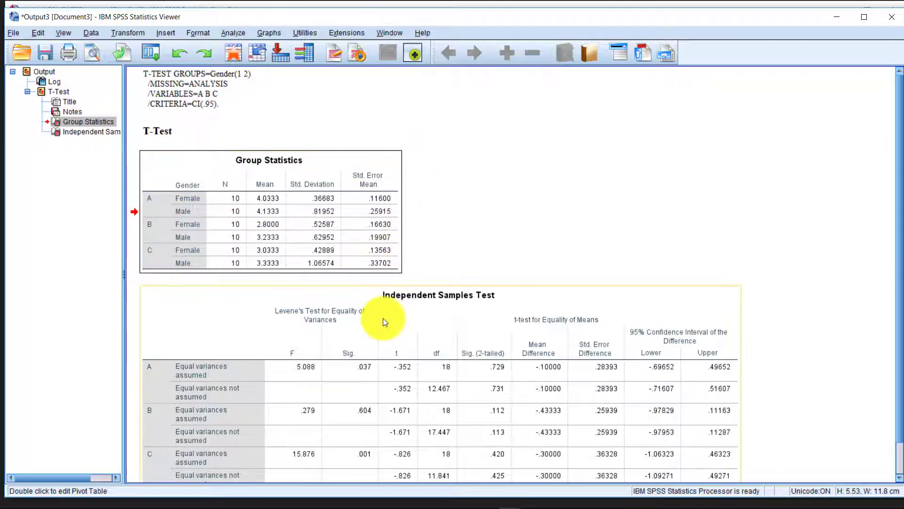
scroll(383, 318, down, 1)
click(346, 352)
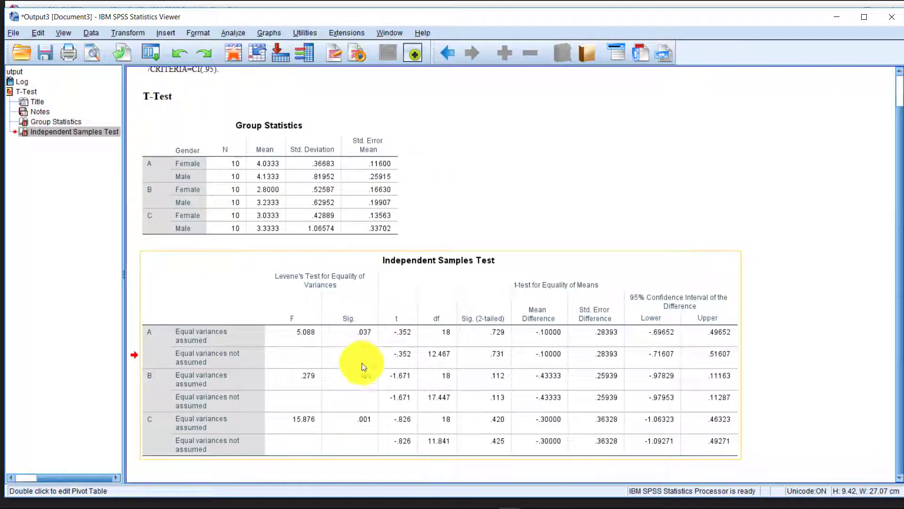
click(371, 420)
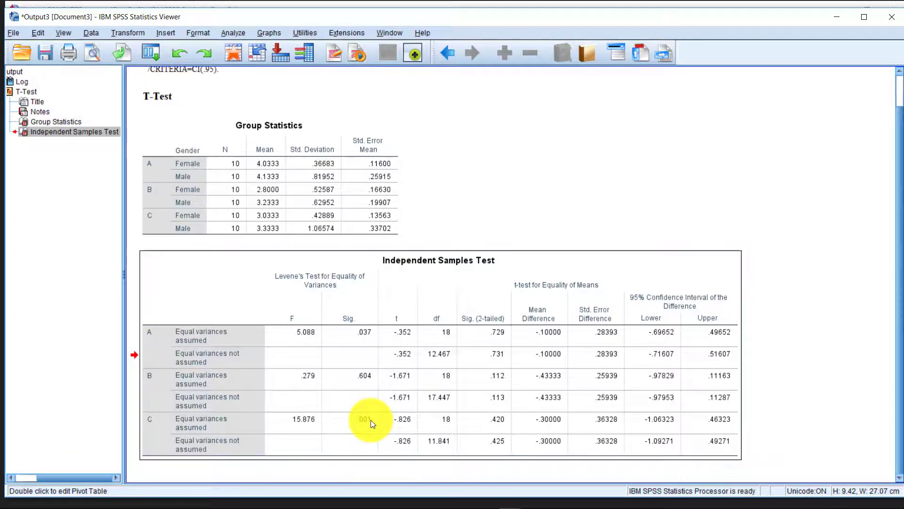
double_click(372, 412)
click(495, 222)
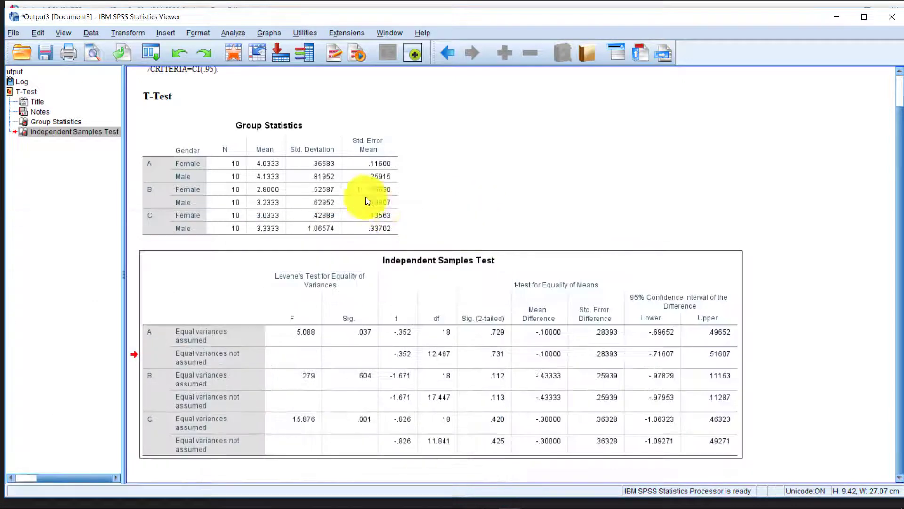
click(483, 178)
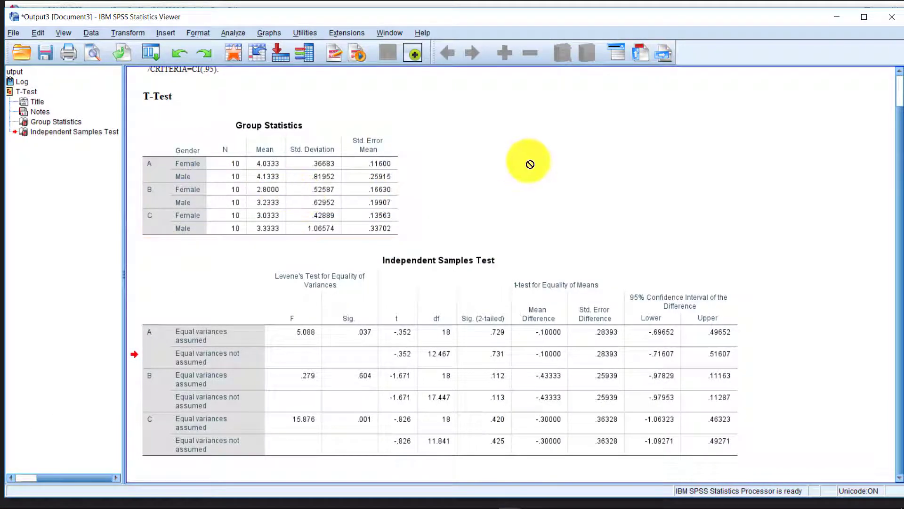
Delete the Notes item, then select all output and copy the tables.
key(ctrl+a)
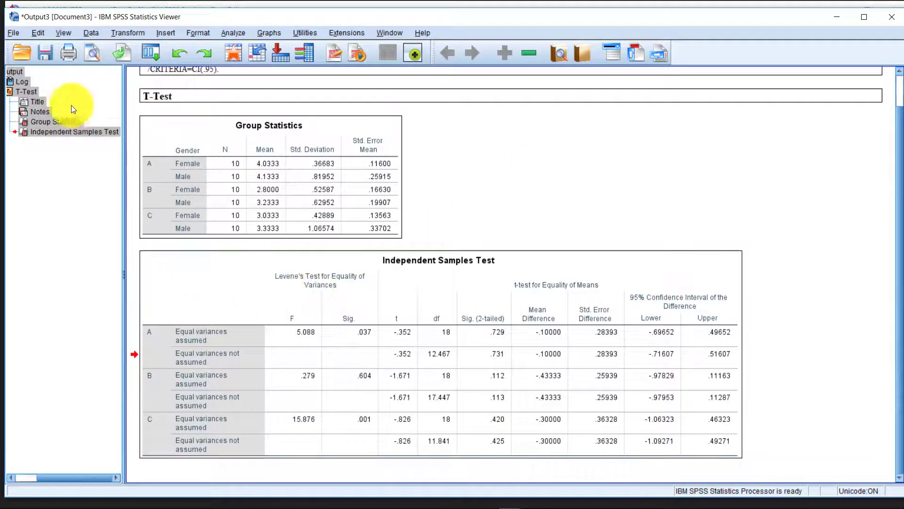
click(38, 112)
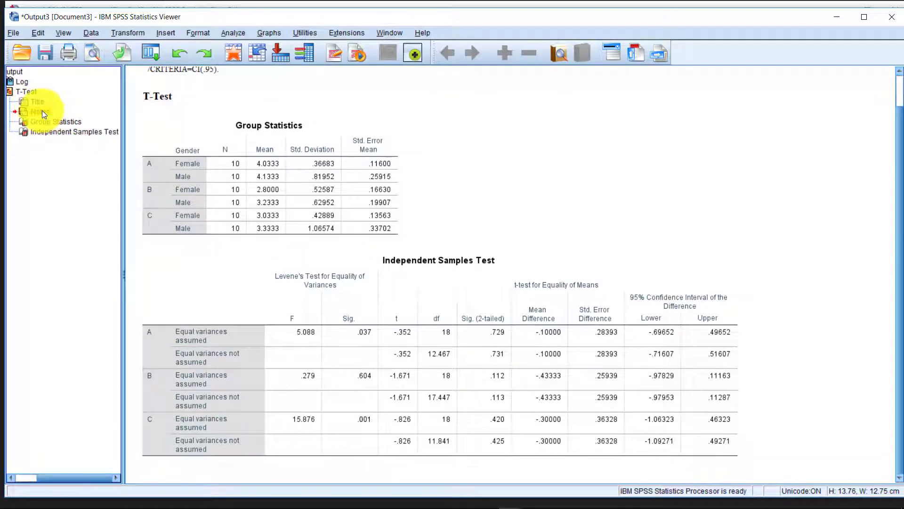
key(Delete)
click(218, 163)
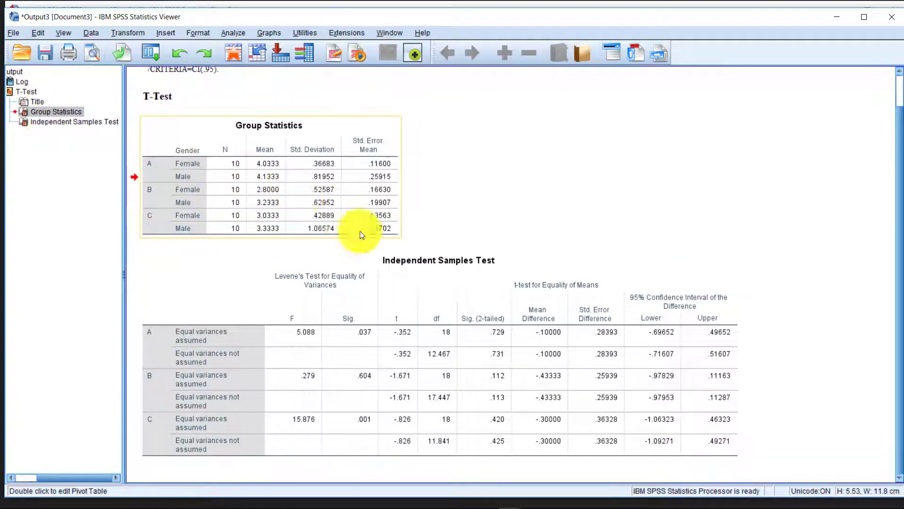
key(ctrl+a)
right_click(282, 218)
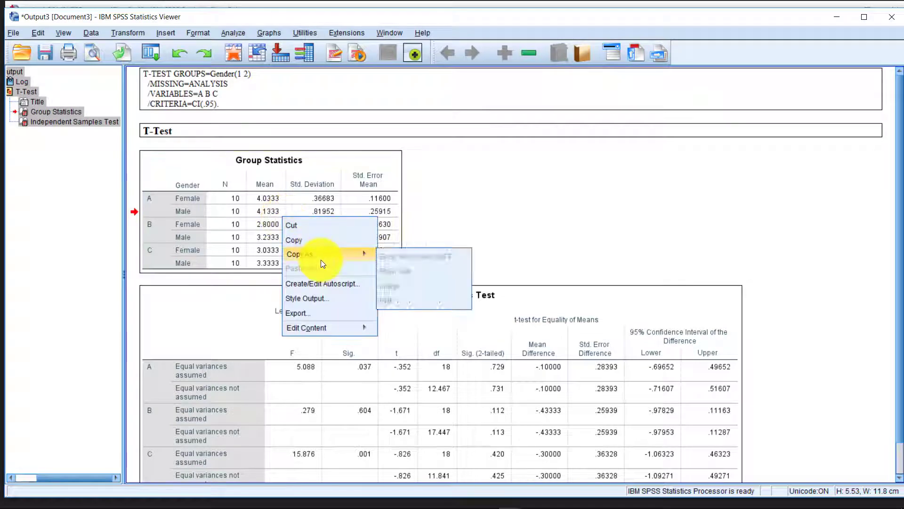
click(311, 242)
Paste the copied SPSS tables into cell B2 of the Excel t-test sheet.
mouse_move(307, 496)
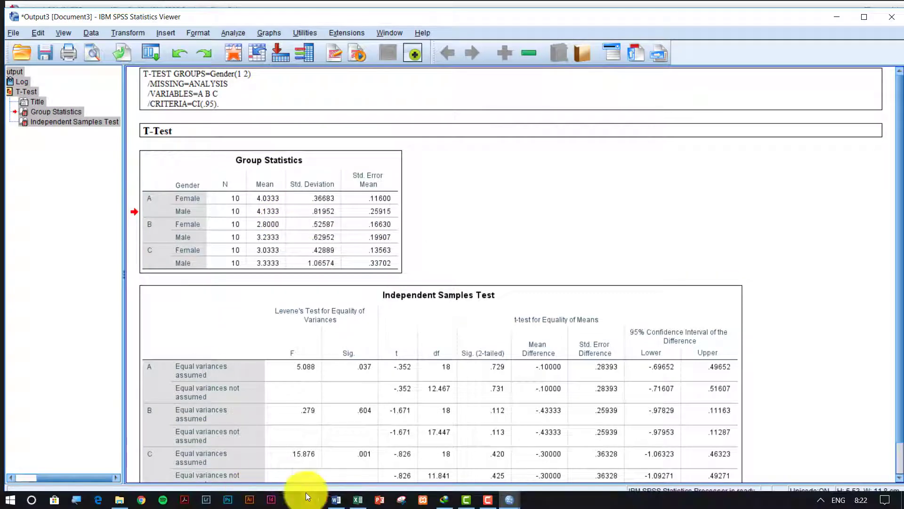
click(358, 500)
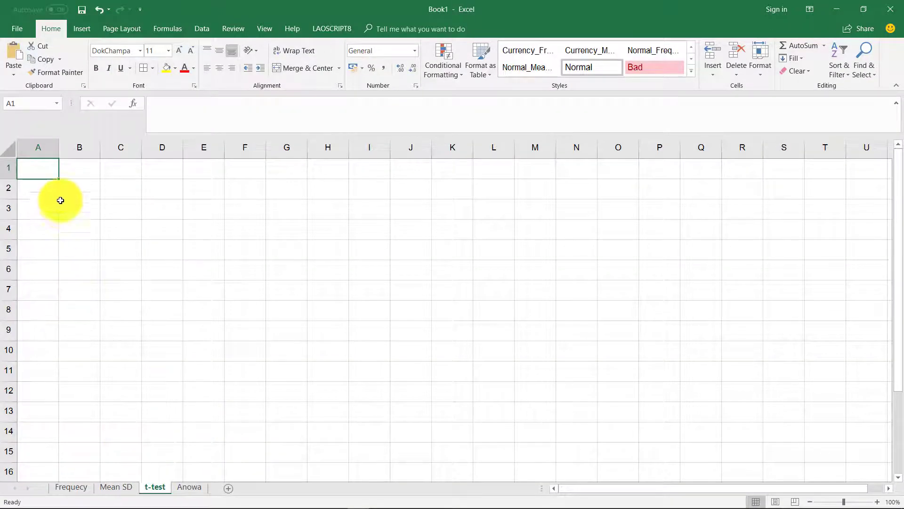
click(78, 189)
key(ctrl+v)
Check the pasted mean values, then move to the empty Anowa sheet.
scroll(196, 248, down, 8)
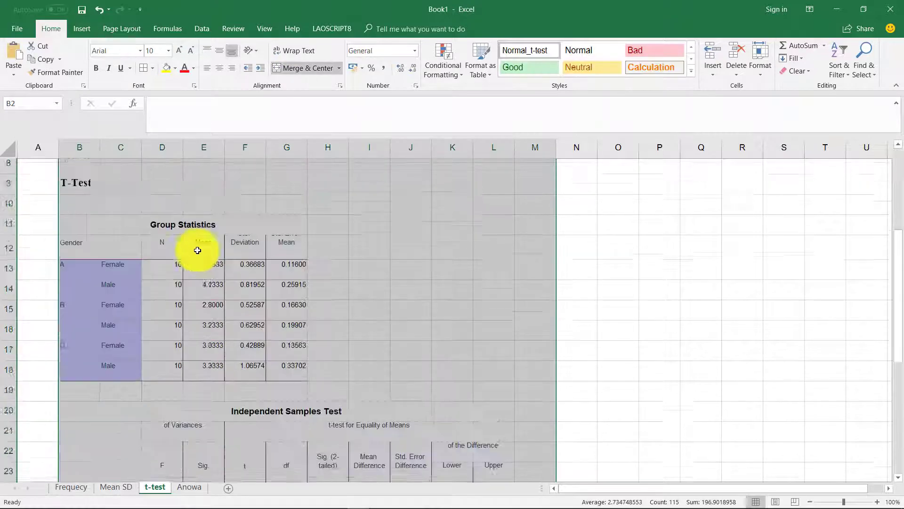
scroll(198, 250, up, 2)
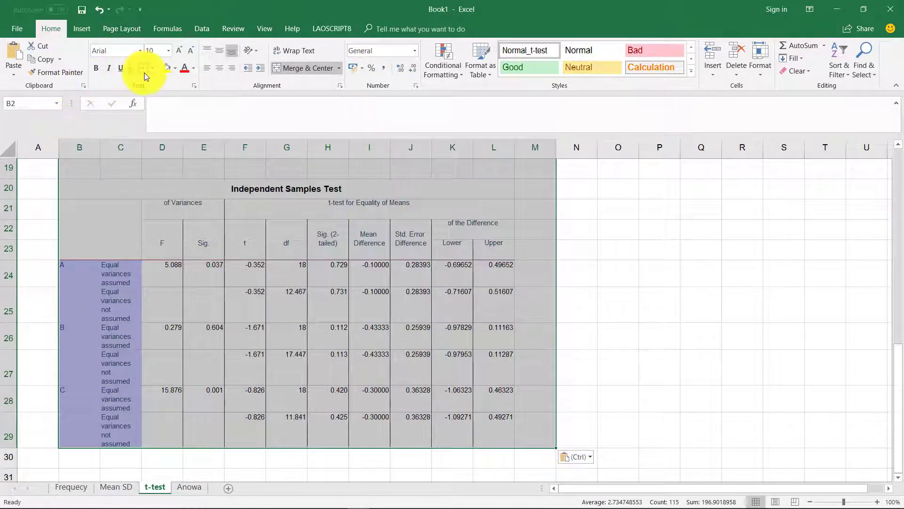
scroll(222, 253, up, 6)
scroll(220, 257, down, 3)
click(221, 258)
scroll(297, 307, down, 6)
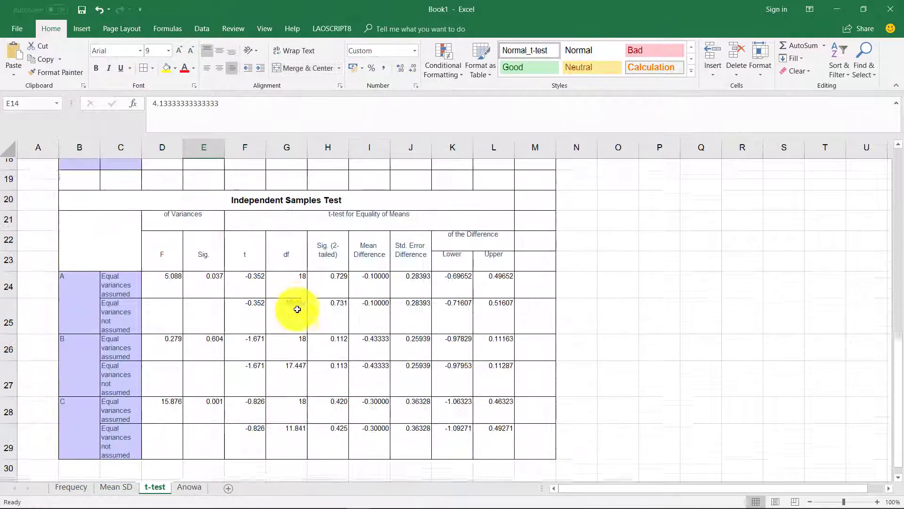
scroll(297, 307, up, 6)
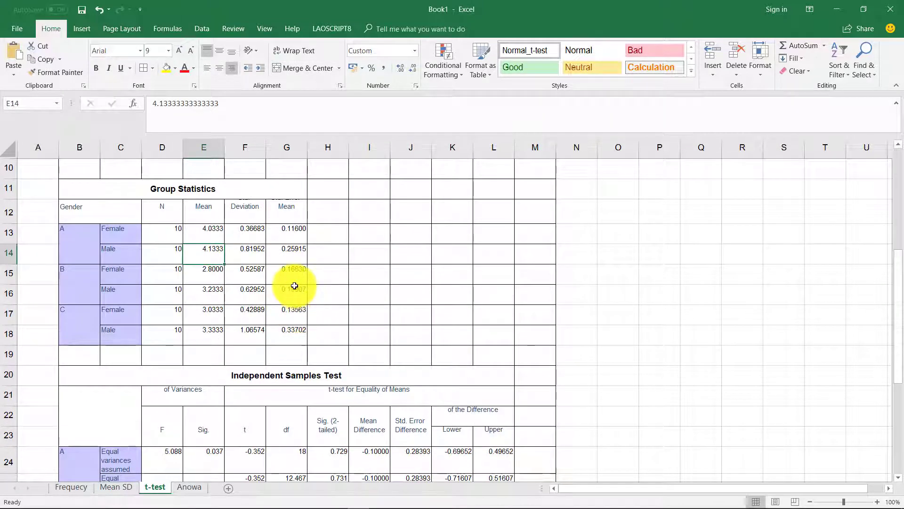
scroll(294, 286, up, 2)
click(295, 285)
scroll(295, 284, down, 6)
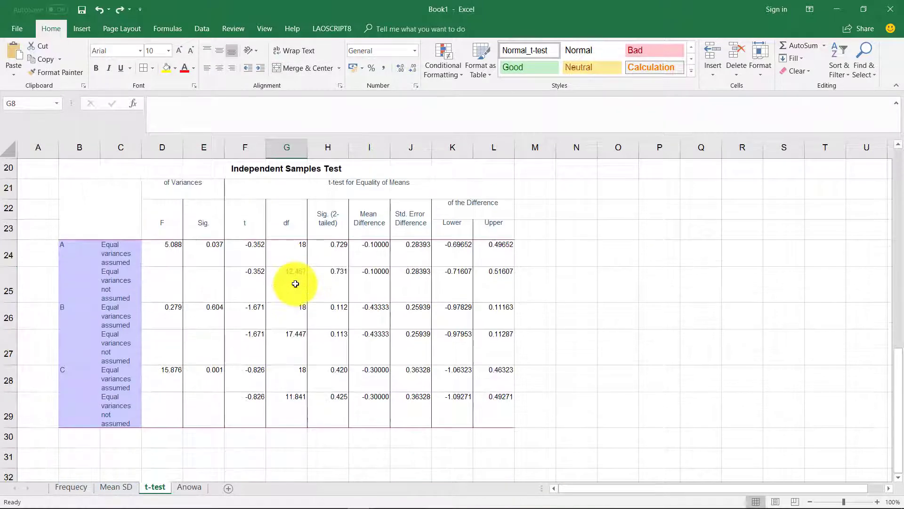
scroll(251, 275, up, 3)
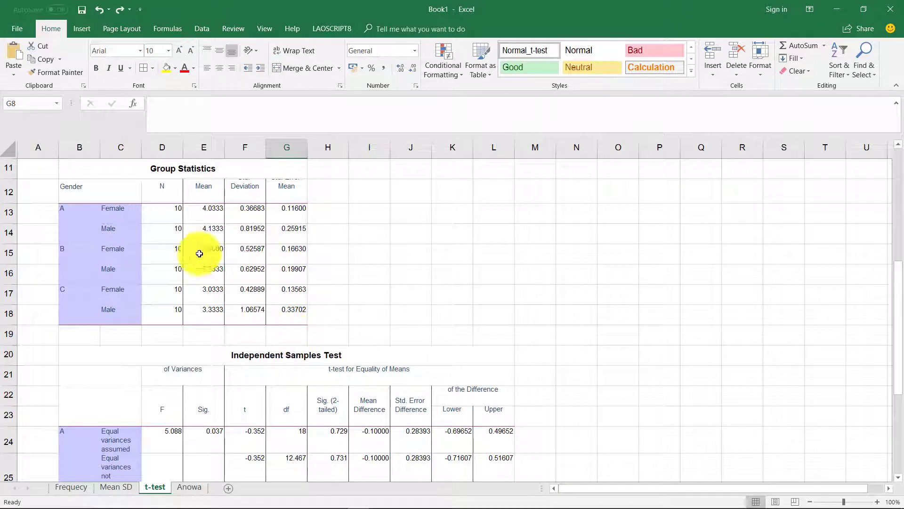
scroll(239, 412, down, 2)
scroll(239, 412, down, 4)
click(189, 487)
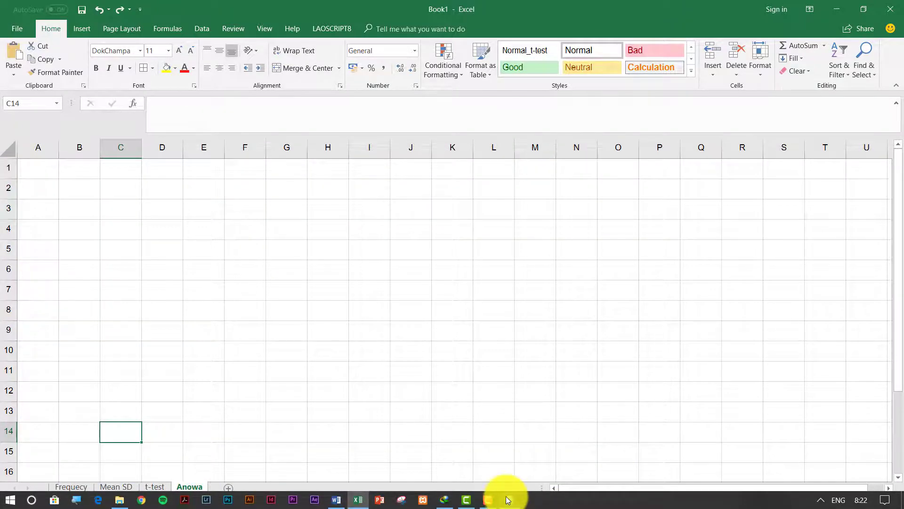
Return to the SPSS Output3 viewer, cancel Save As, and select all output.
click(509, 499)
click(541, 445)
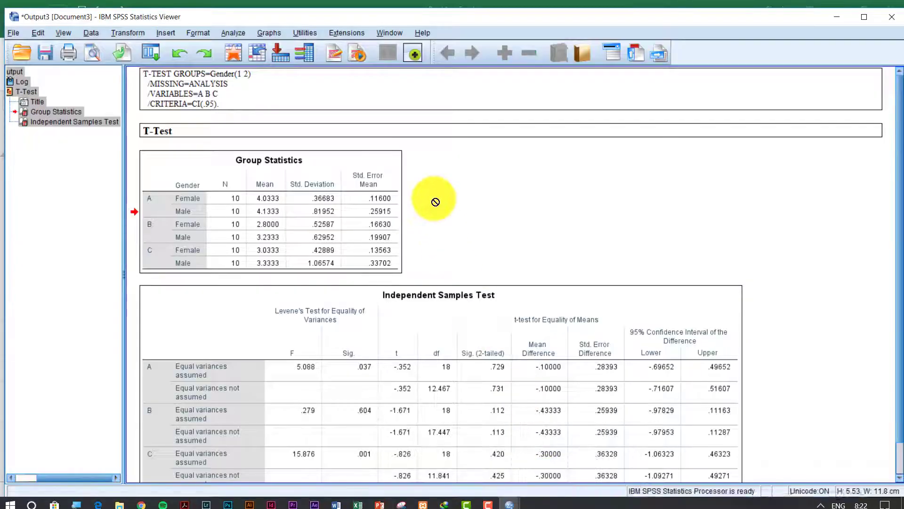
scroll(436, 201, down, 1)
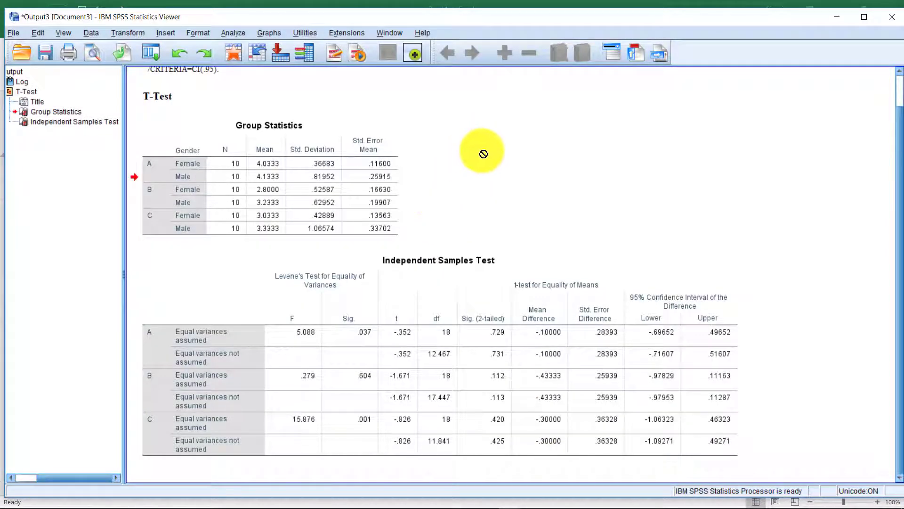
click(43, 55)
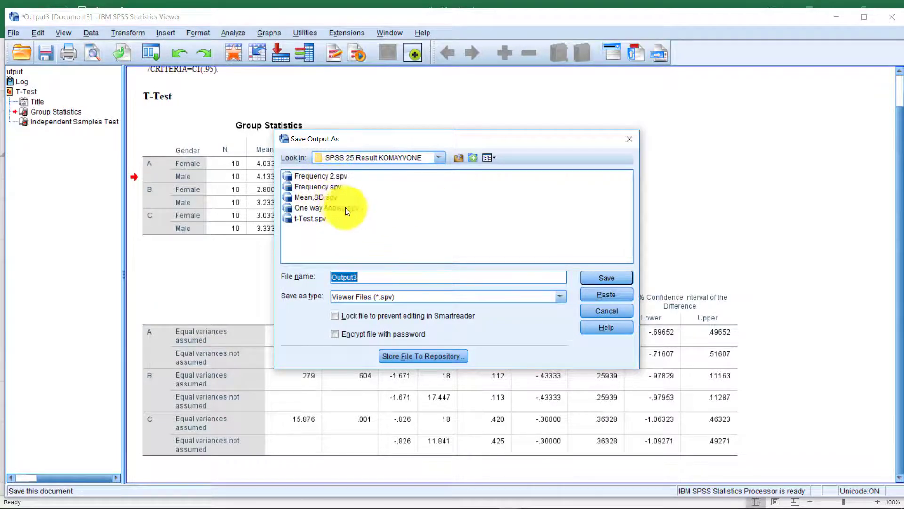
click(629, 143)
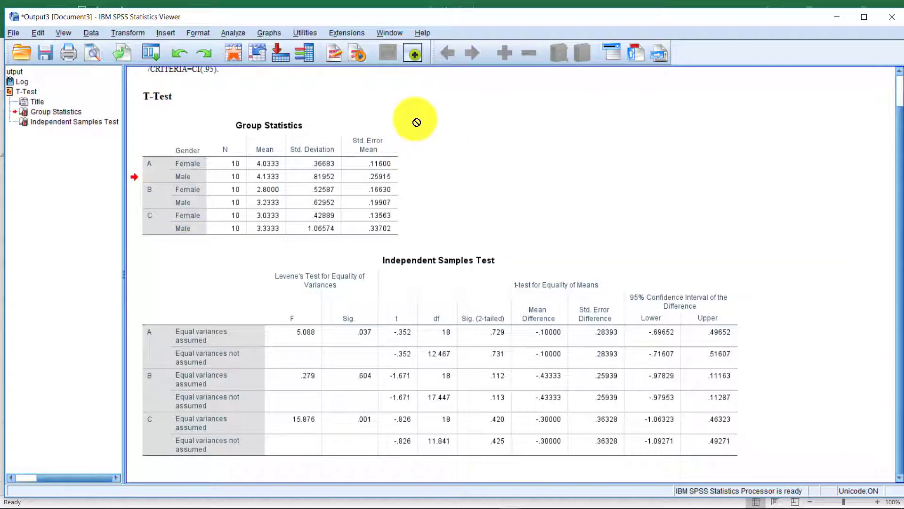
key(ctrl+a)
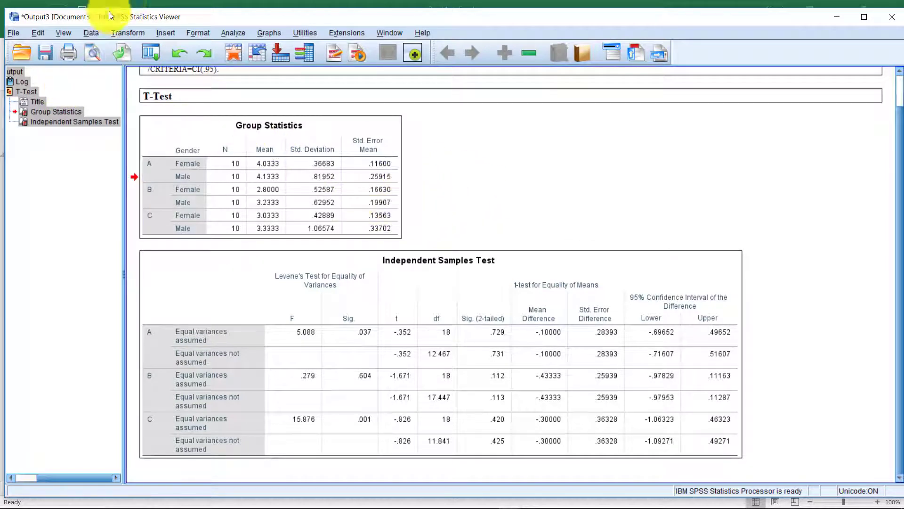
Delete the T-Test output, start a One-Way ANOVA, and add A, B, C as dependents.
key(Delete)
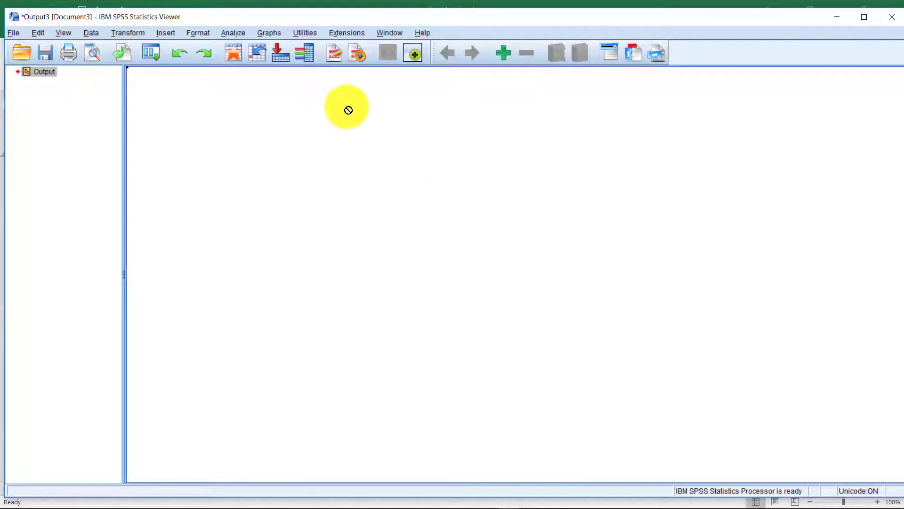
click(233, 33)
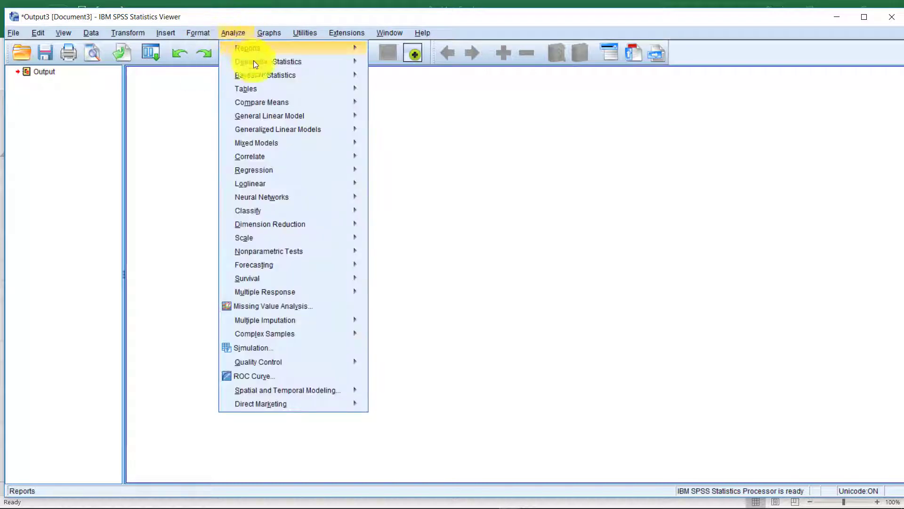
mouse_move(265, 74)
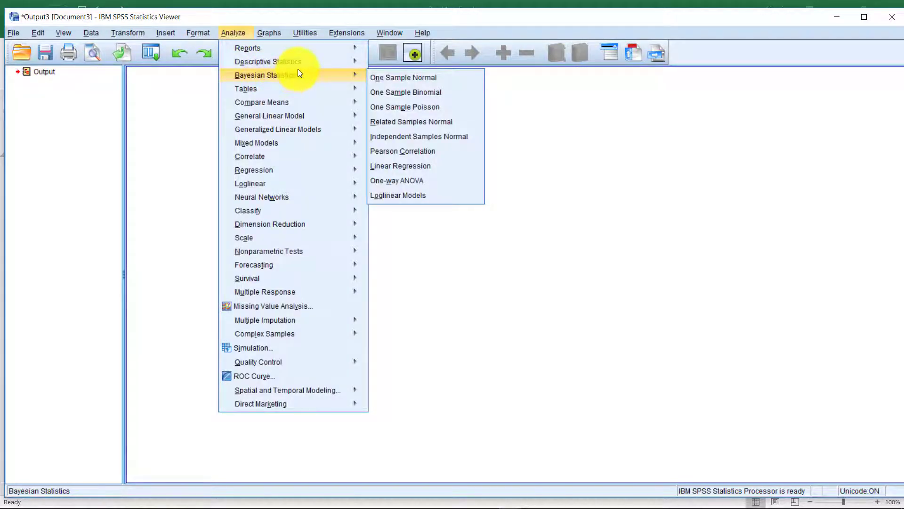
mouse_move(310, 101)
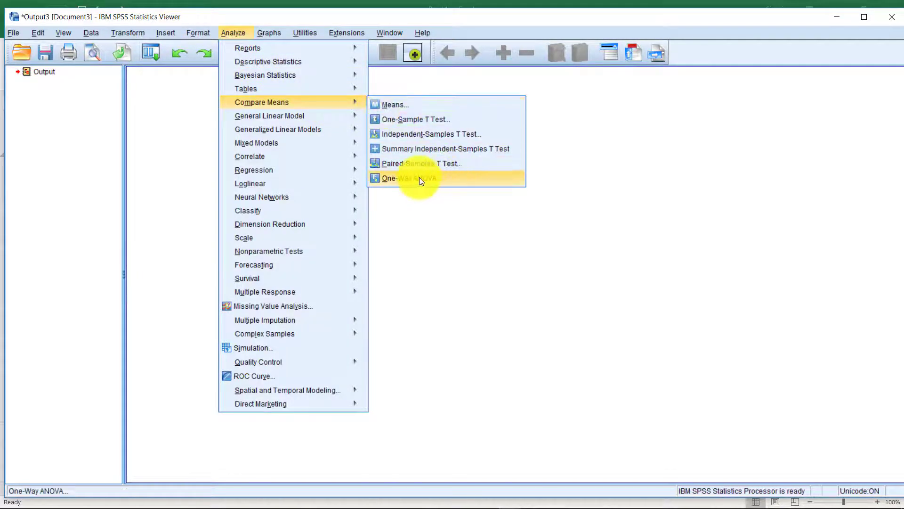
click(474, 175)
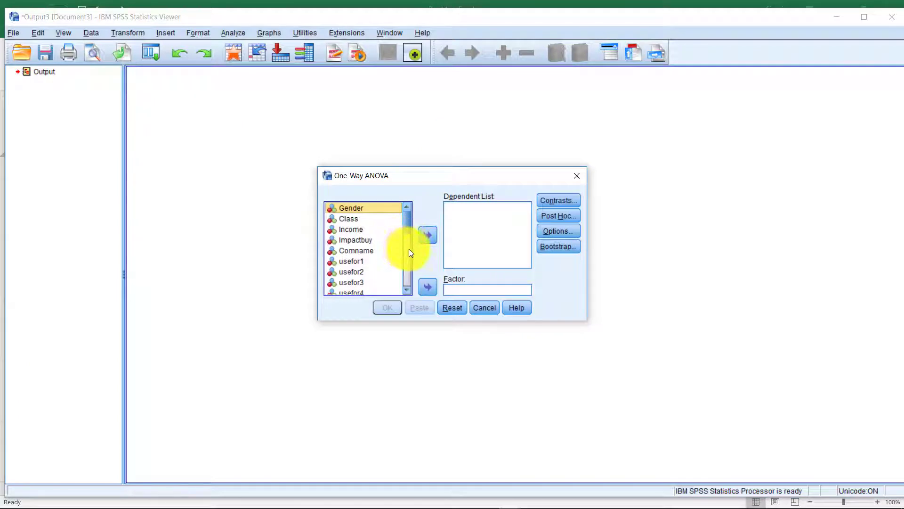
drag(409, 249, 420, 275)
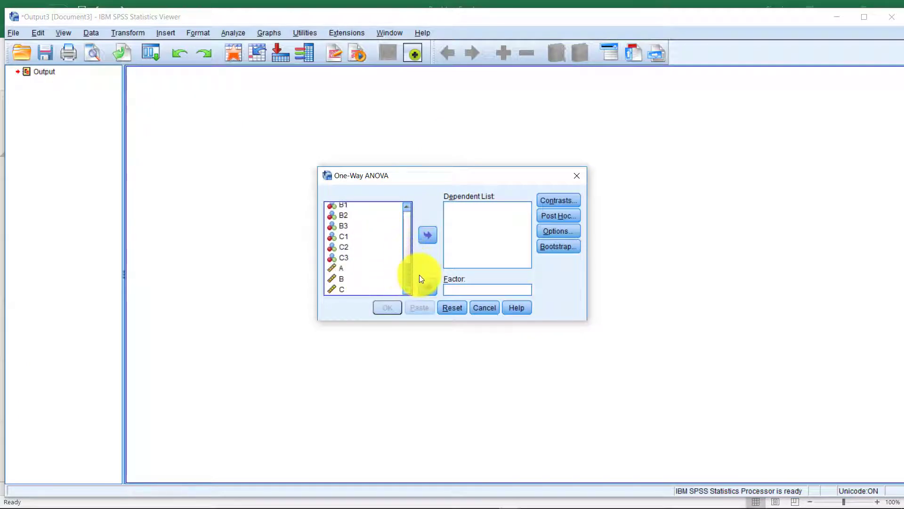
drag(349, 269, 348, 289)
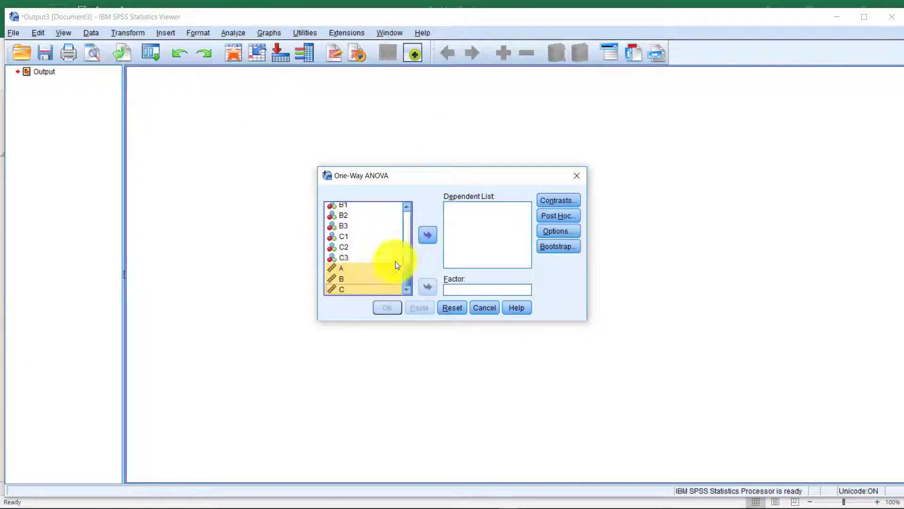
click(431, 239)
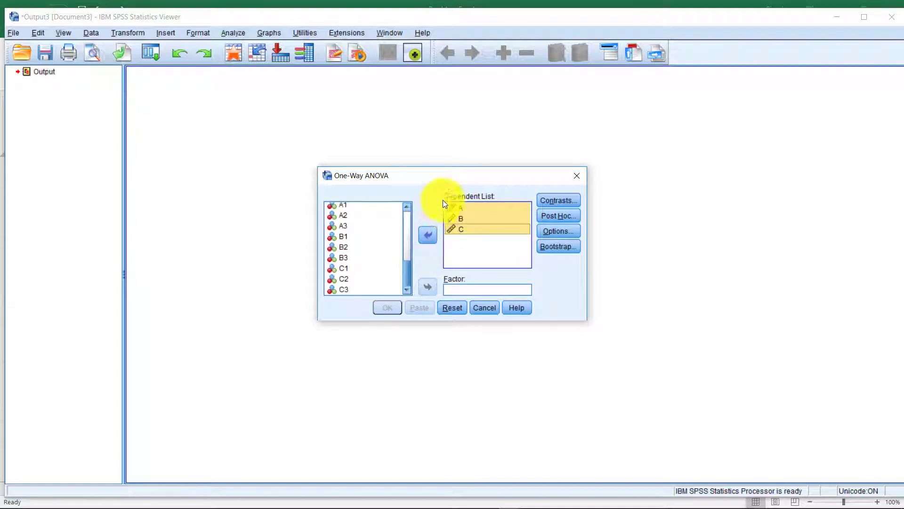
Rearrange the Dependent List so it holds A, B and C.
scroll(389, 248, up, 5)
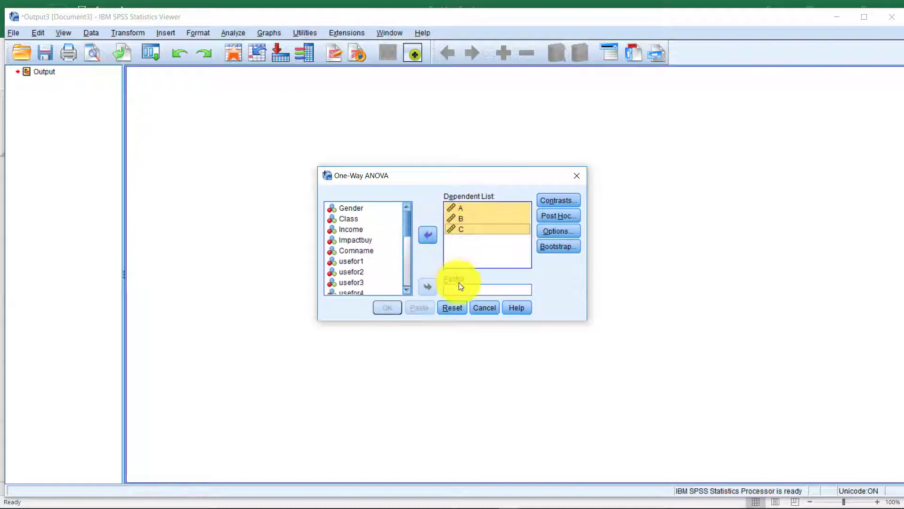
click(350, 219)
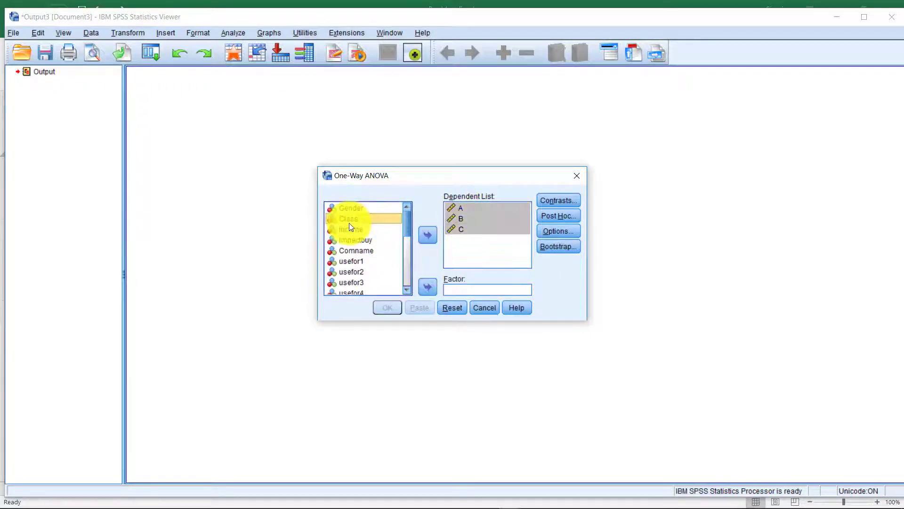
click(354, 241)
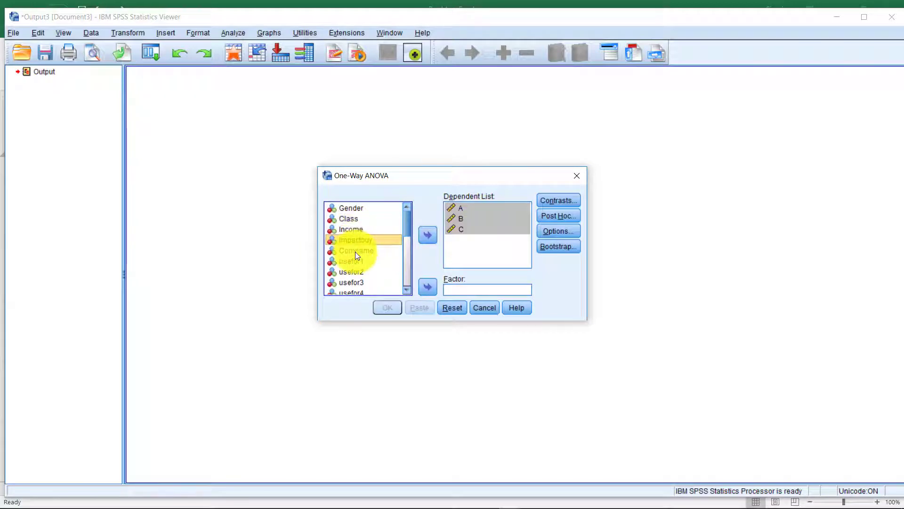
click(355, 251)
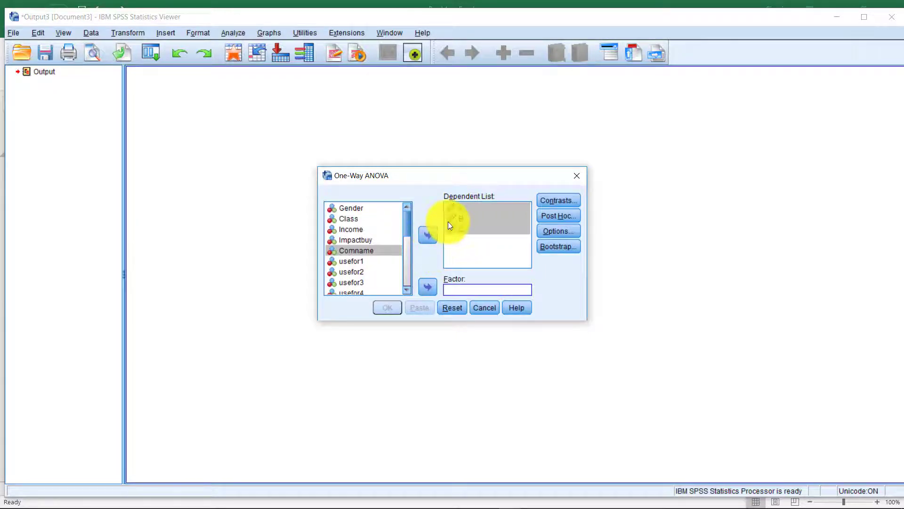
drag(448, 221, 462, 213)
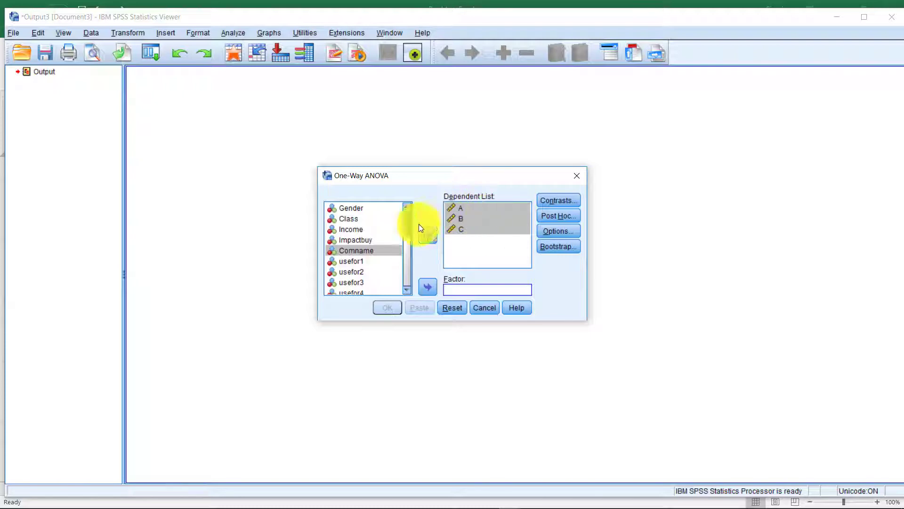
drag(462, 213, 464, 222)
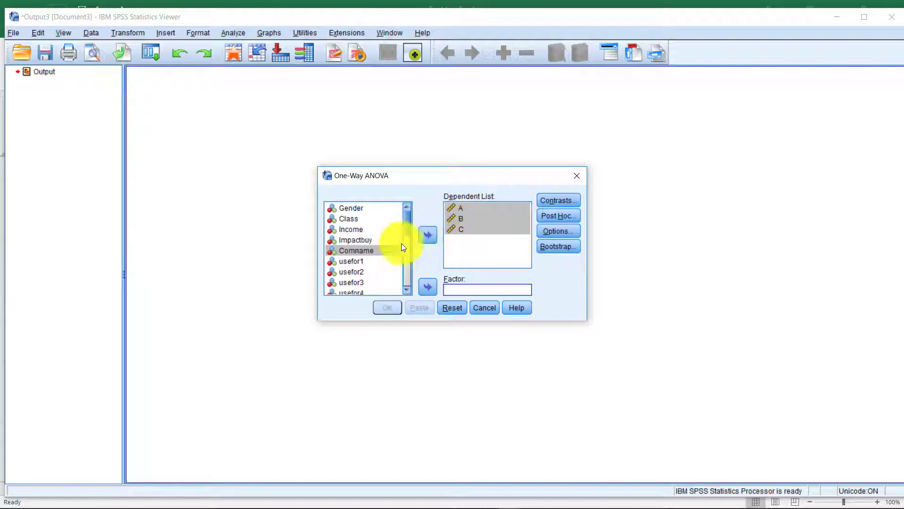
Select Class from the variable list and move it into the Factor box.
click(351, 208)
click(358, 217)
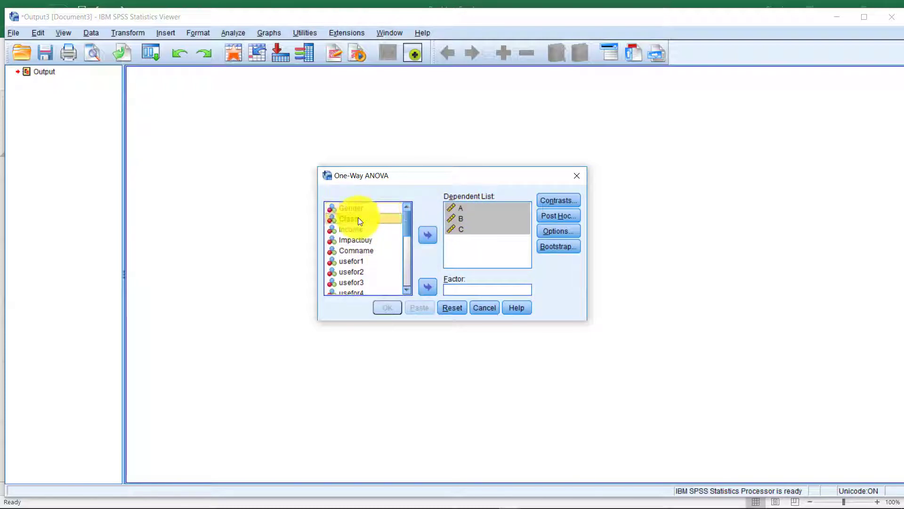
click(365, 208)
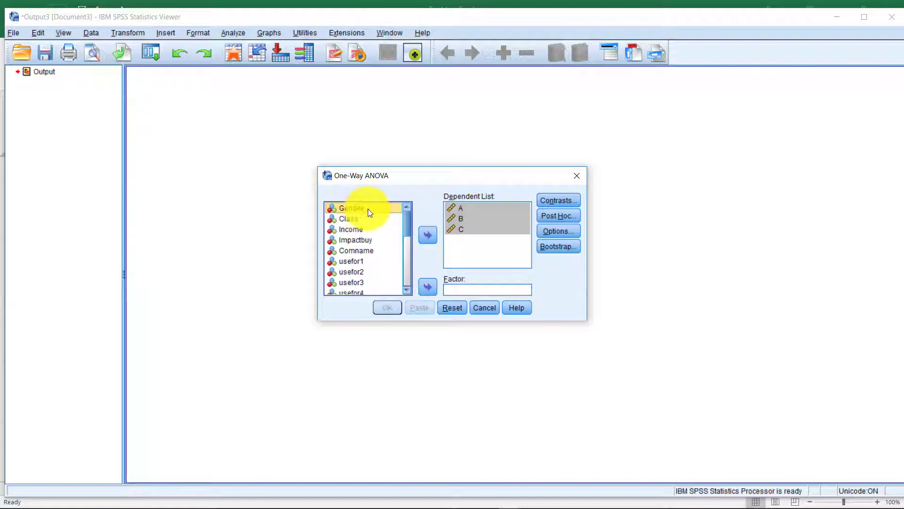
click(365, 221)
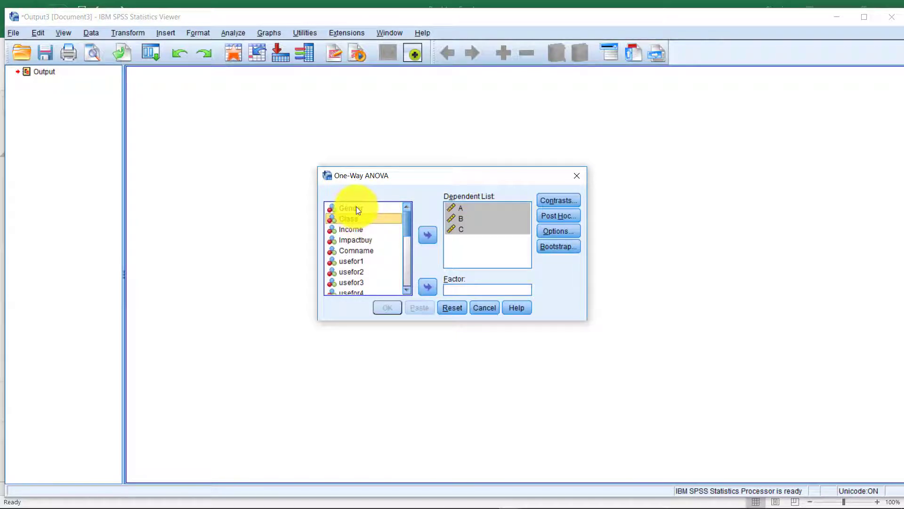
click(356, 207)
click(355, 221)
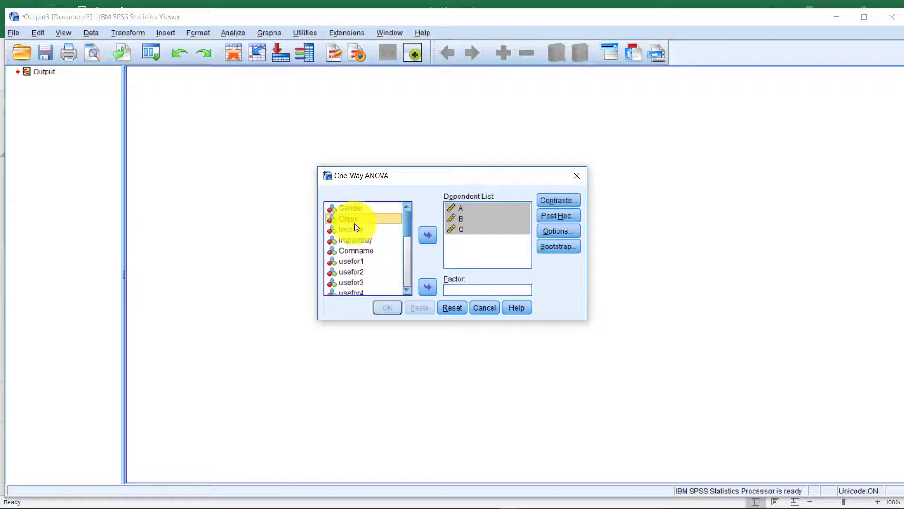
click(353, 251)
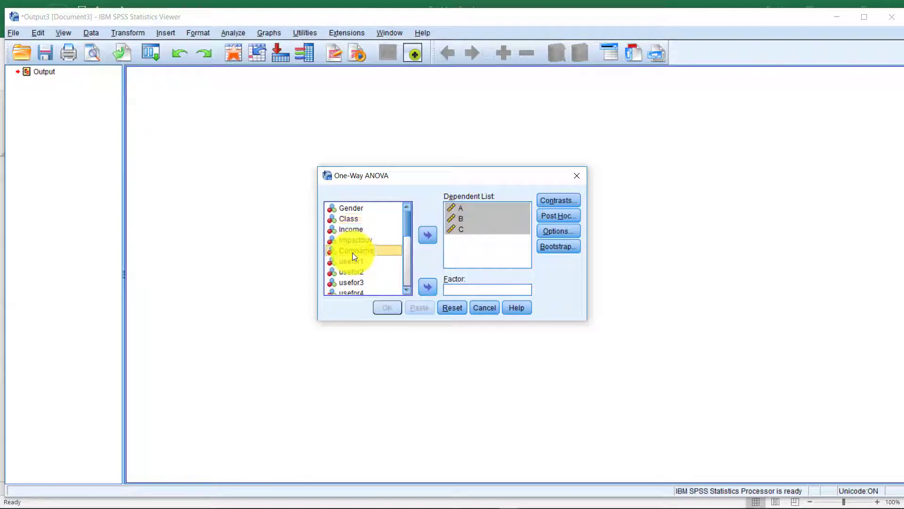
click(357, 218)
click(363, 241)
click(367, 250)
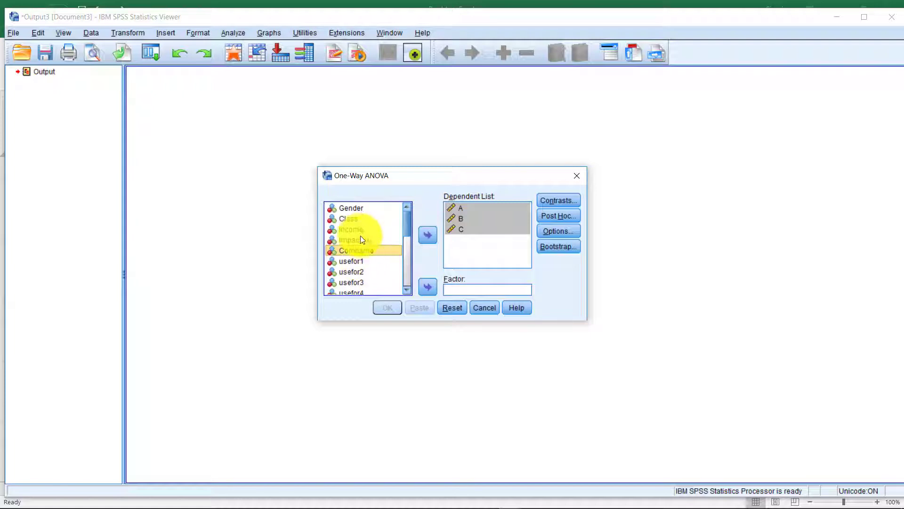
click(356, 221)
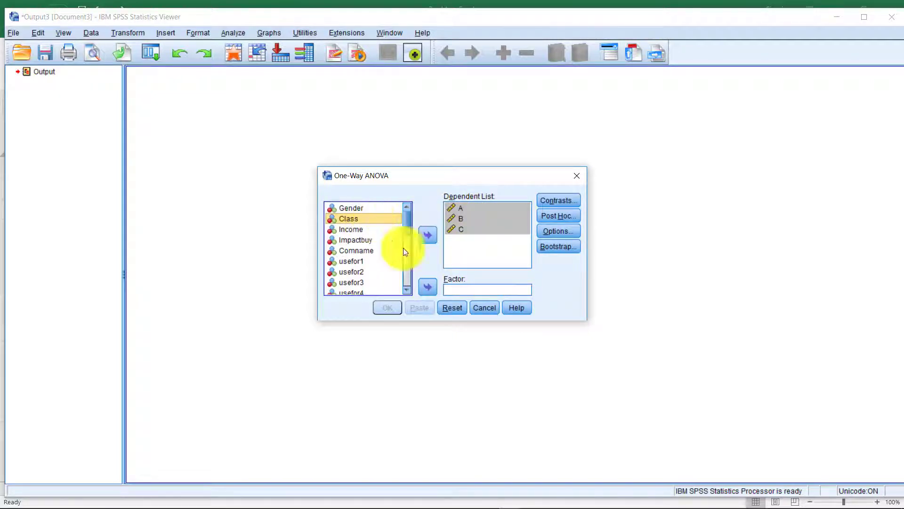
click(433, 287)
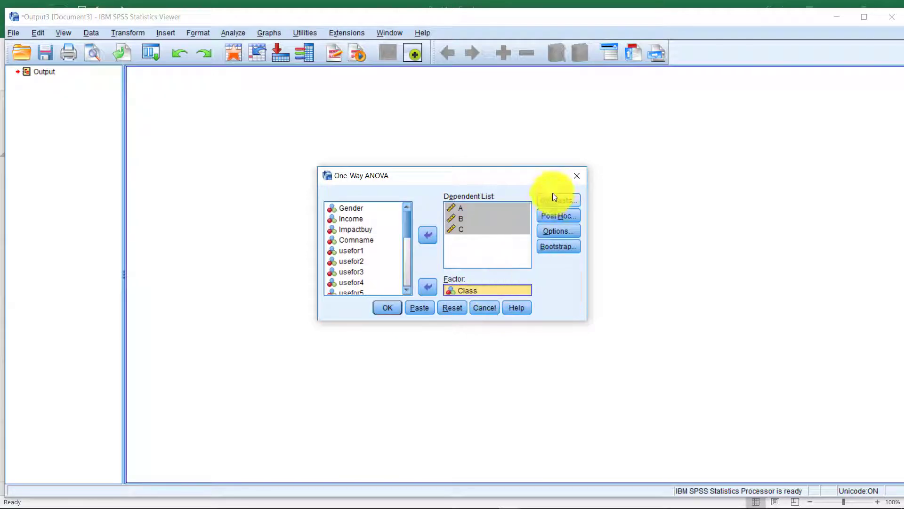
Tick LSD under Post Hoc comparisons, leaving Contrasts unchanged.
click(562, 214)
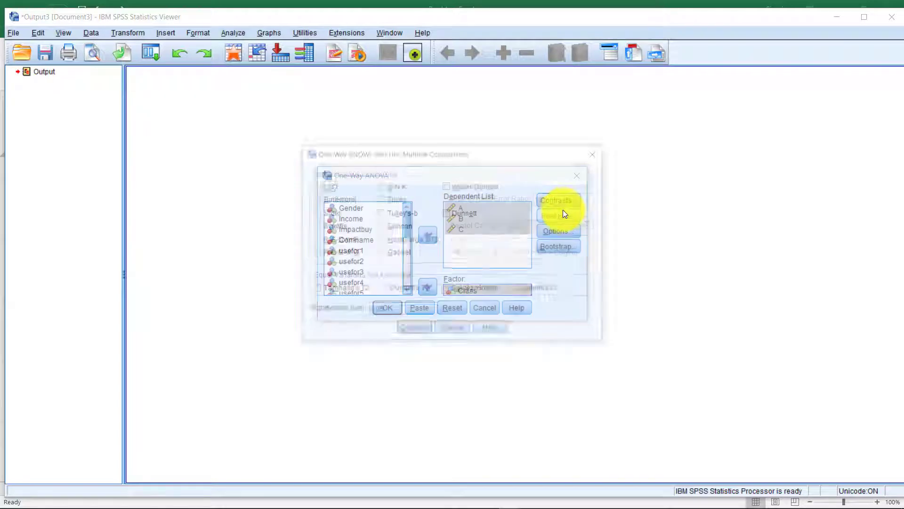
click(328, 185)
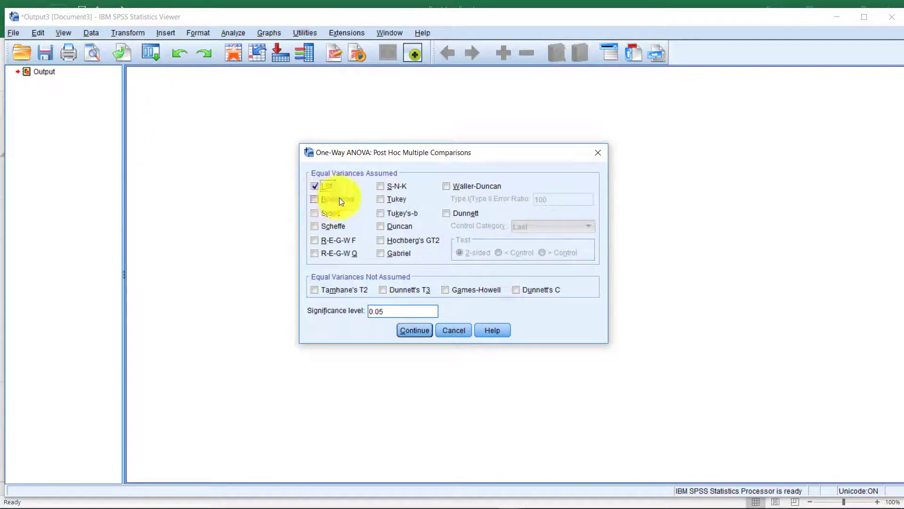
click(414, 330)
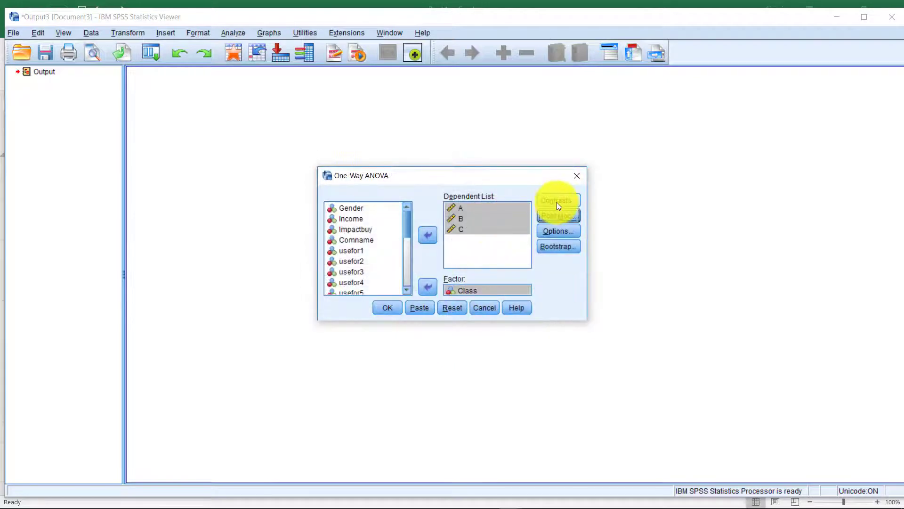
click(558, 203)
click(520, 163)
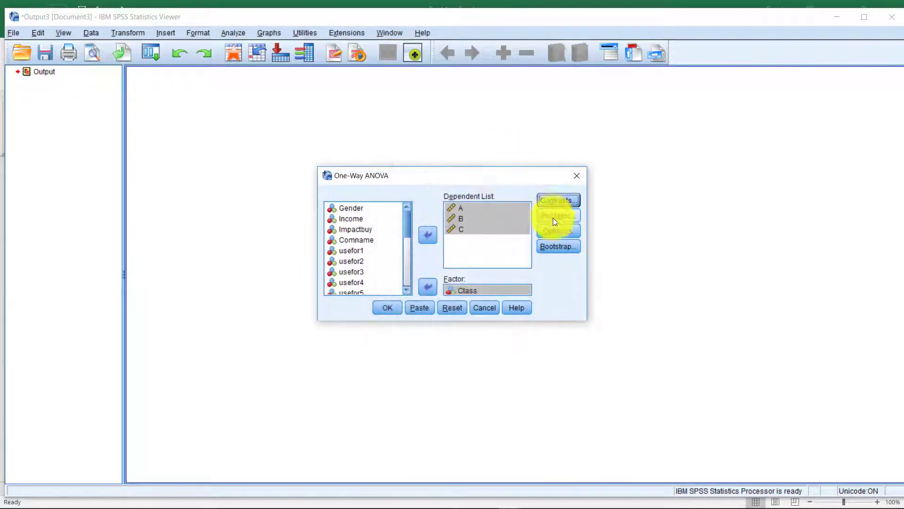
Turn on Descriptive statistics in the One-Way ANOVA Options.
click(561, 235)
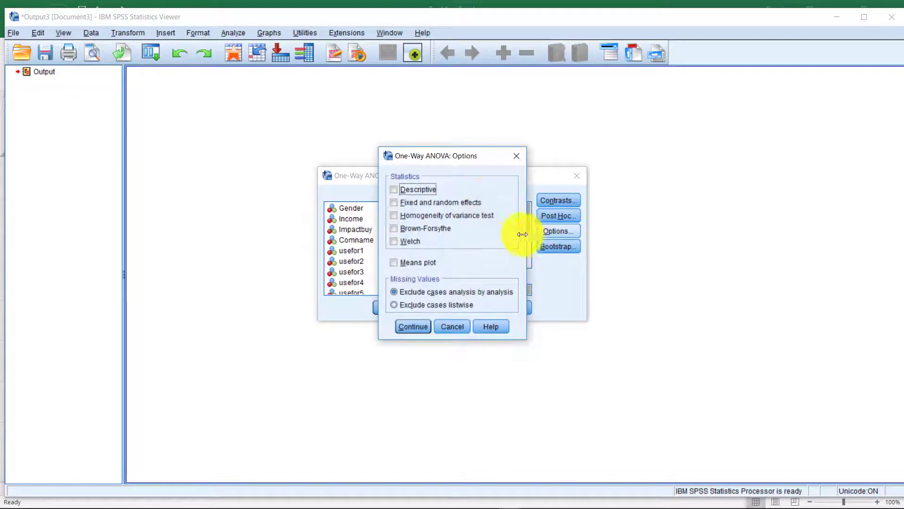
click(420, 188)
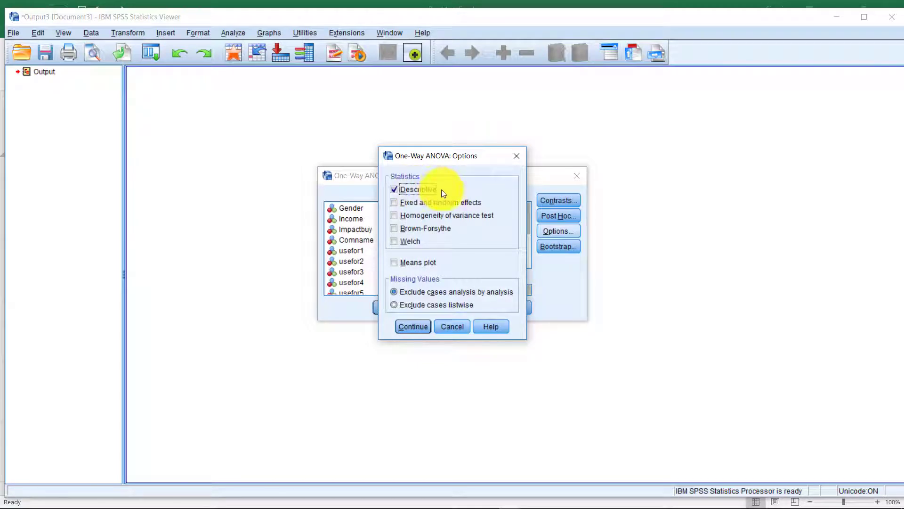
click(414, 327)
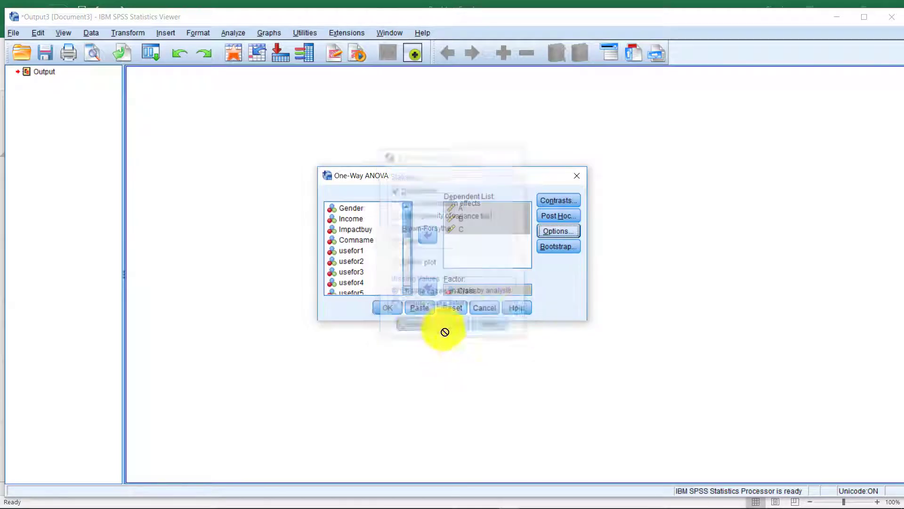
Recheck the Post Hoc and Options settings and close both dialogs.
click(552, 219)
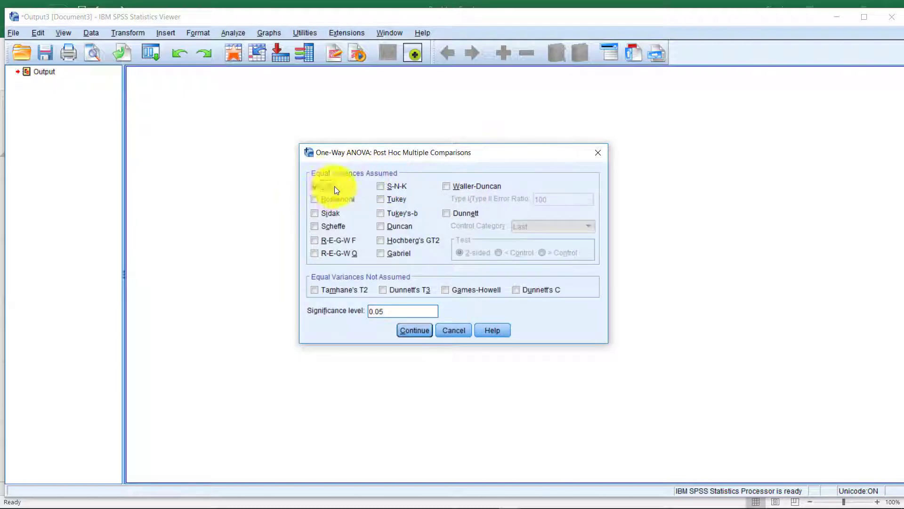
click(598, 152)
click(544, 233)
click(393, 190)
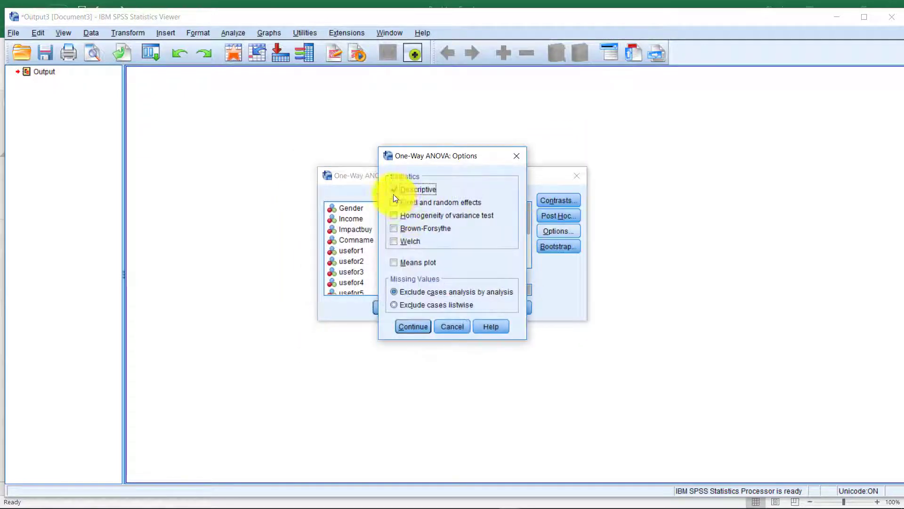
click(520, 155)
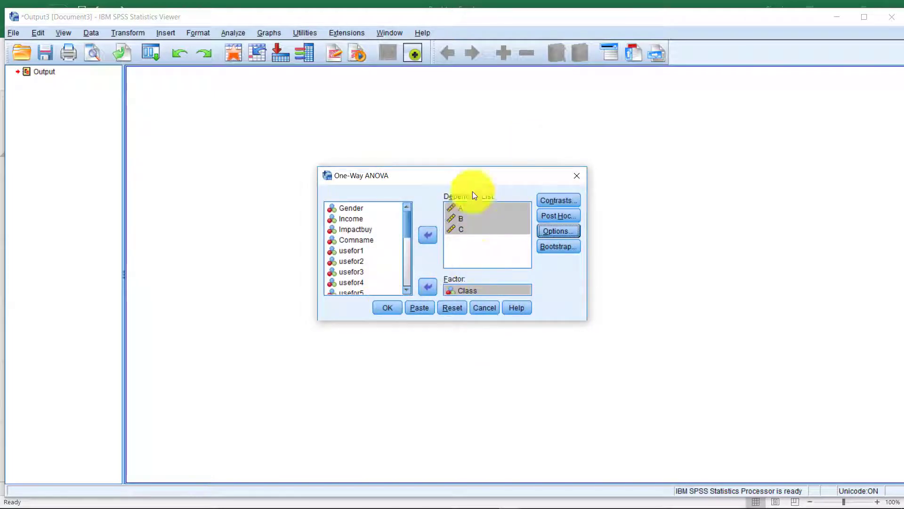
click(387, 307)
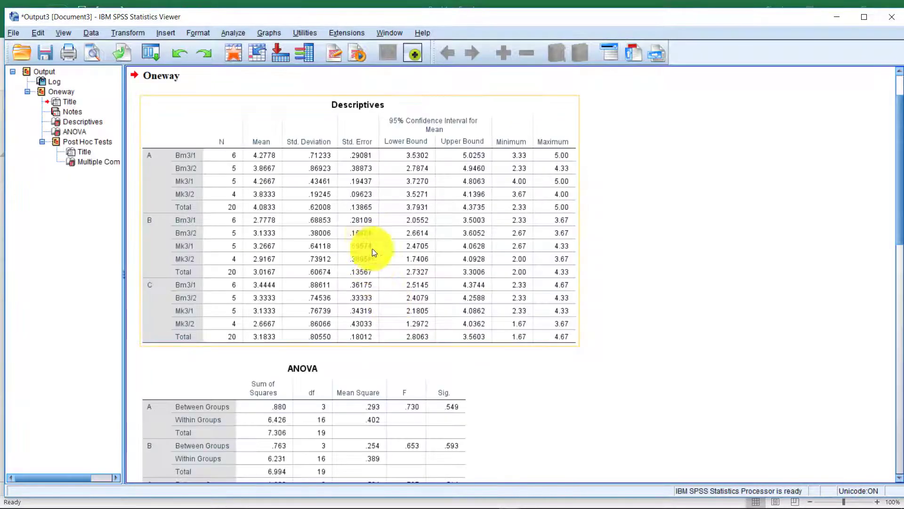
scroll(358, 179, down, 3)
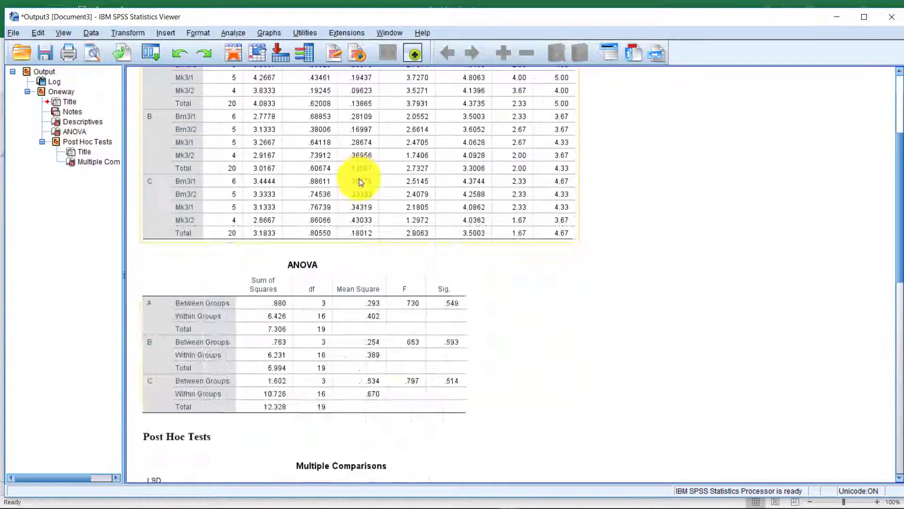
scroll(359, 179, up, 3)
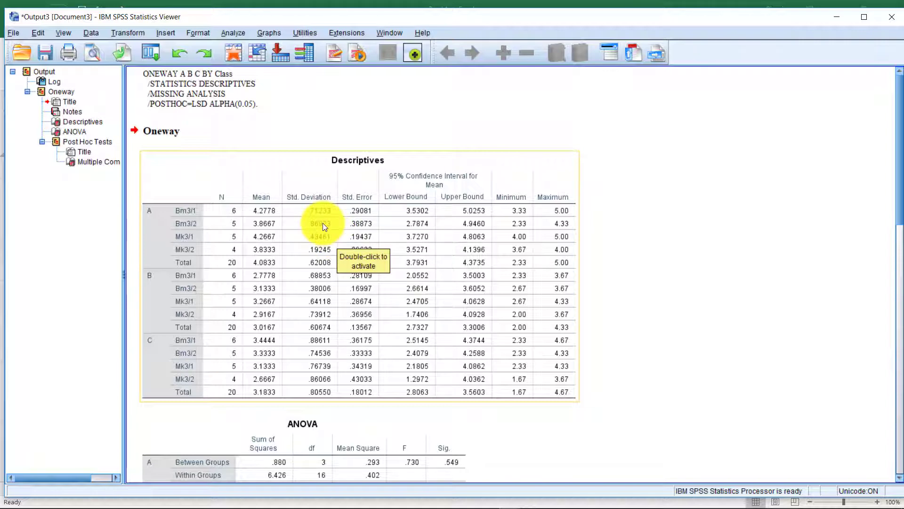
scroll(460, 241, down, 6)
scroll(349, 274, up, 6)
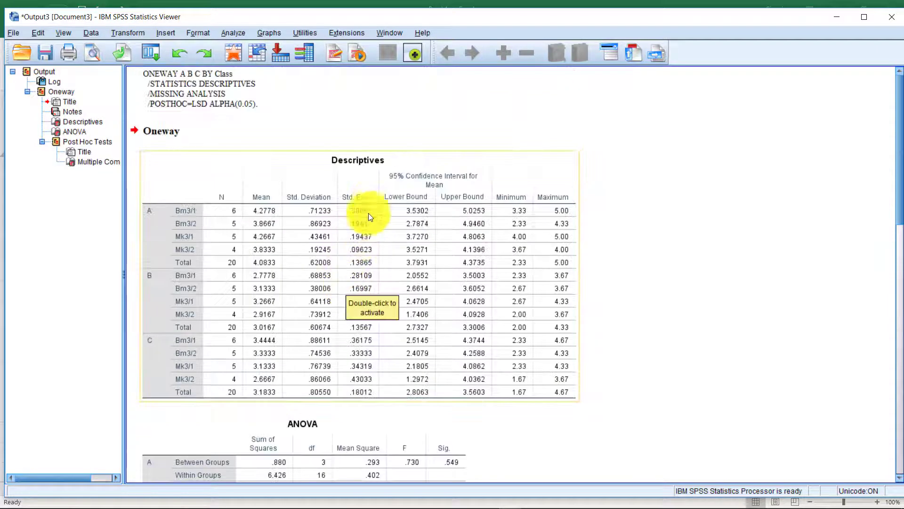
scroll(372, 199, down, 9)
scroll(350, 202, up, 9)
scroll(293, 262, down, 3)
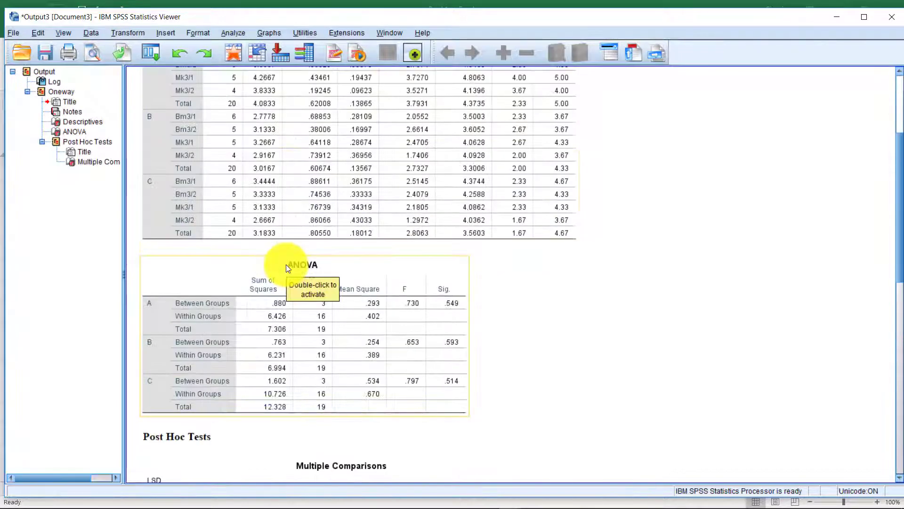
scroll(309, 361, up, 2)
scroll(313, 343, down, 2)
click(326, 222)
scroll(335, 245, down, 2)
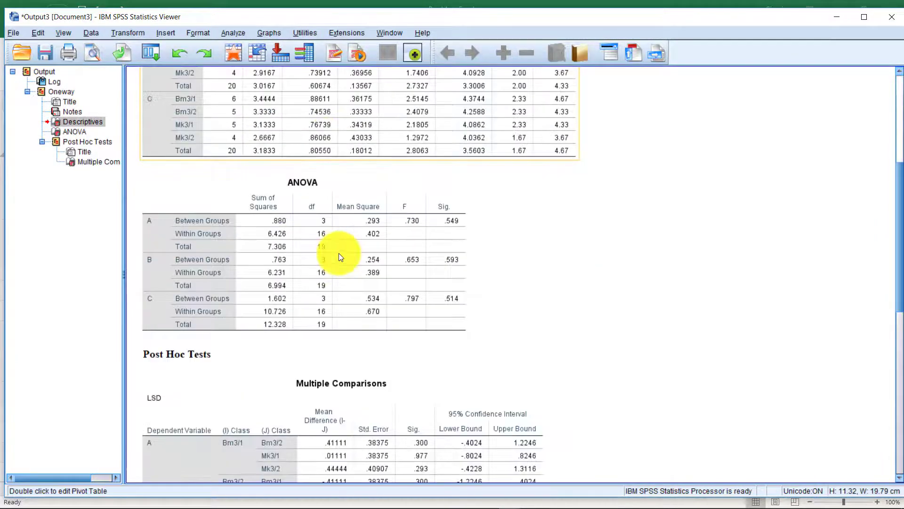
scroll(338, 253, up, 3)
scroll(335, 233, down, 3)
click(344, 256)
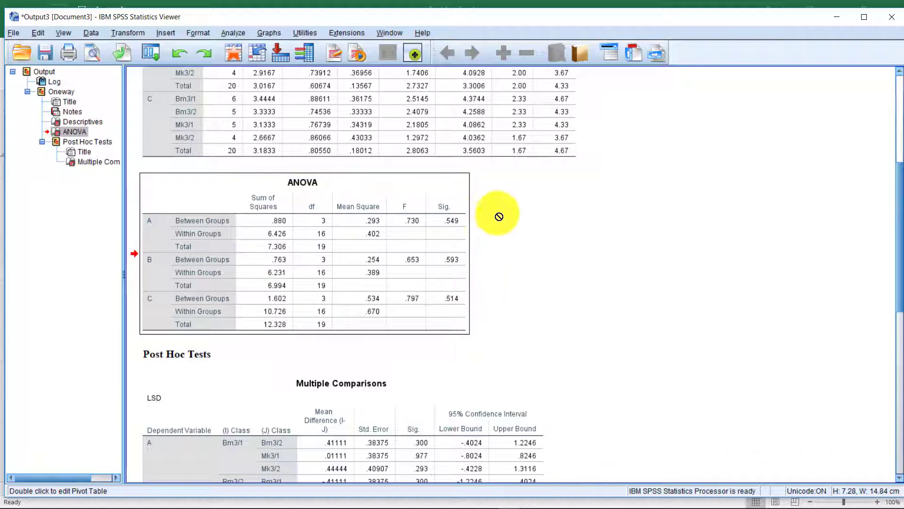
scroll(492, 217, down, 5)
click(489, 229)
scroll(320, 191, up, 3)
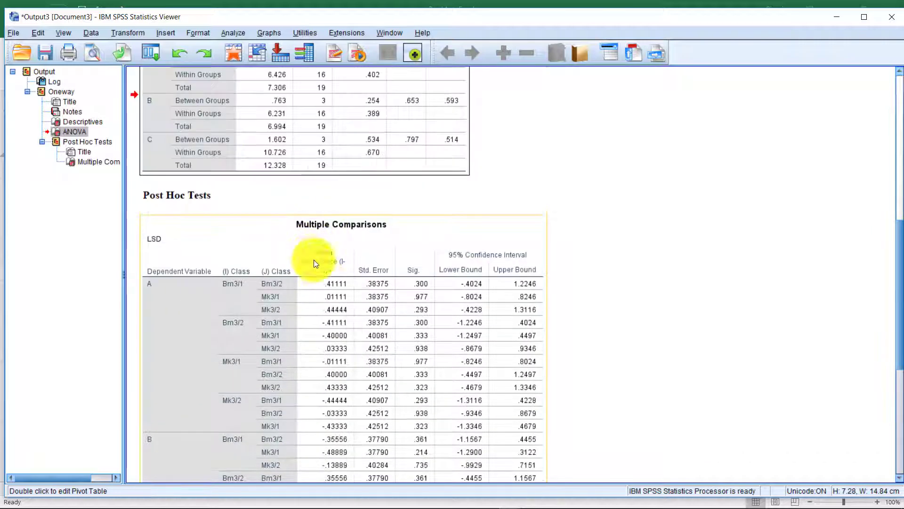
scroll(282, 274, down, 3)
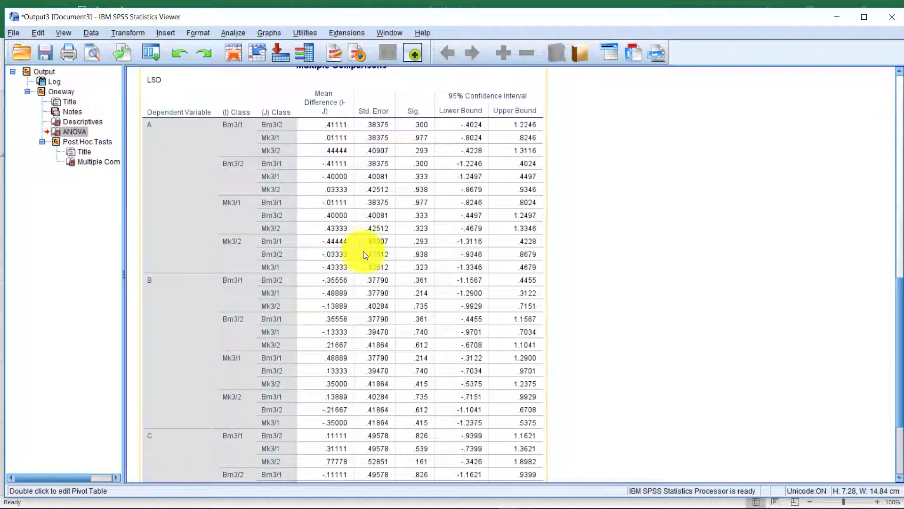
scroll(363, 254, down, 3)
scroll(395, 281, up, 10)
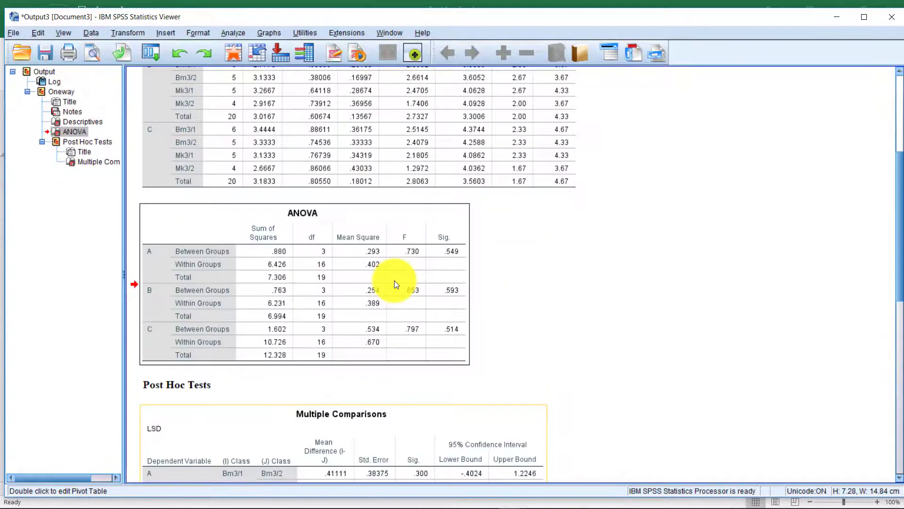
scroll(395, 287, down, 3)
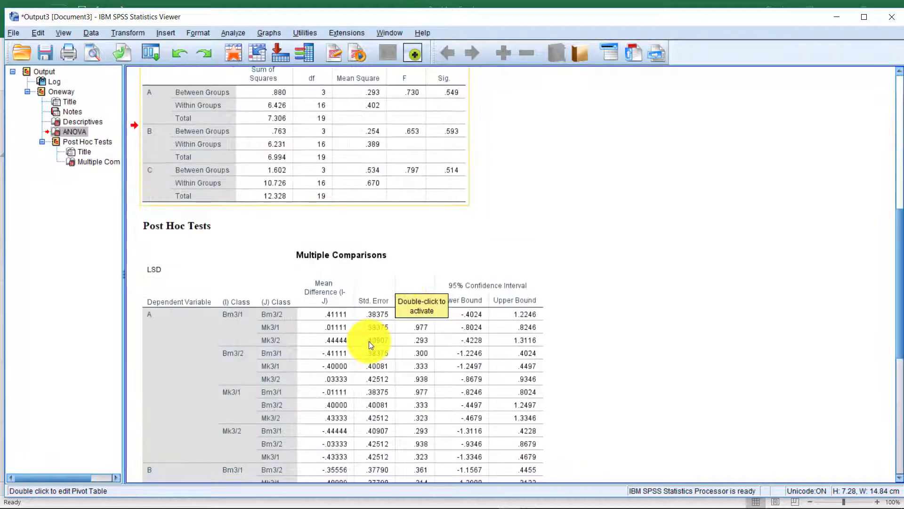
scroll(369, 344, up, 4)
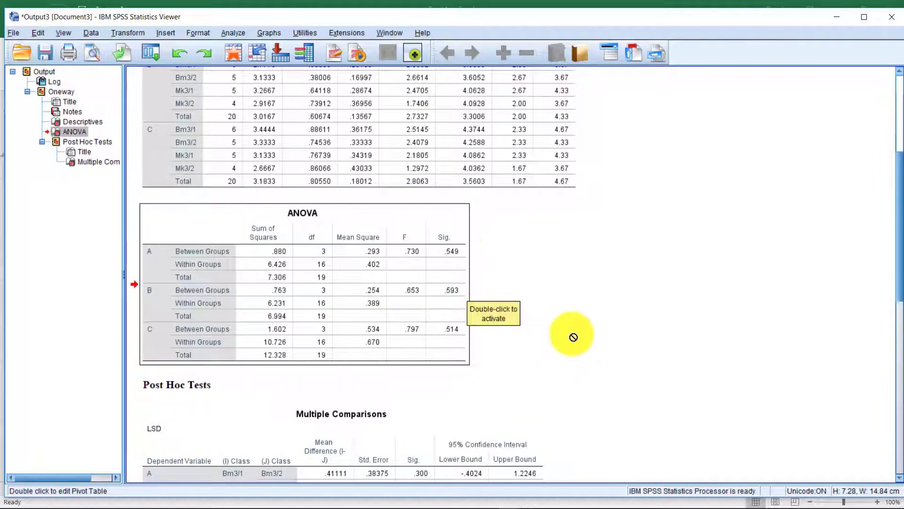
scroll(576, 339, up, 5)
scroll(575, 344, down, 8)
scroll(576, 338, up, 8)
scroll(256, 141, down, 10)
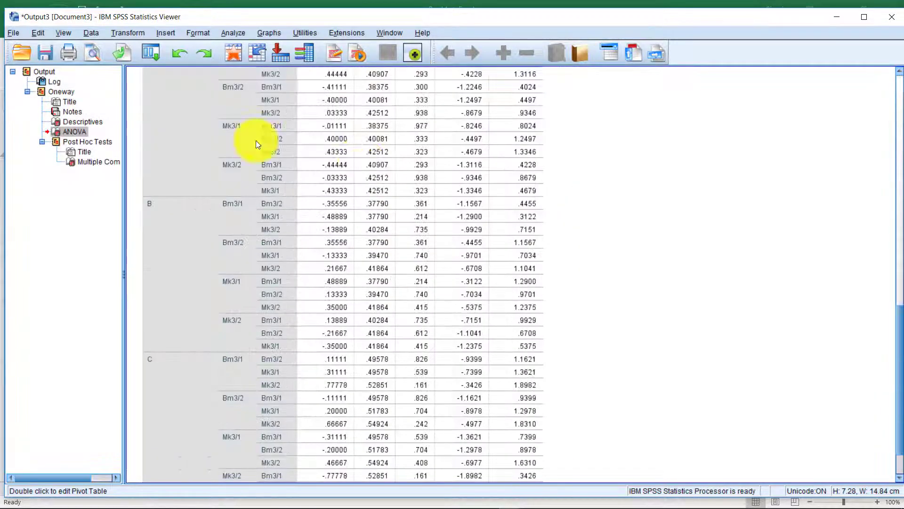
Swap Class for Income as the One-Way ANOVA factor and run it.
click(231, 33)
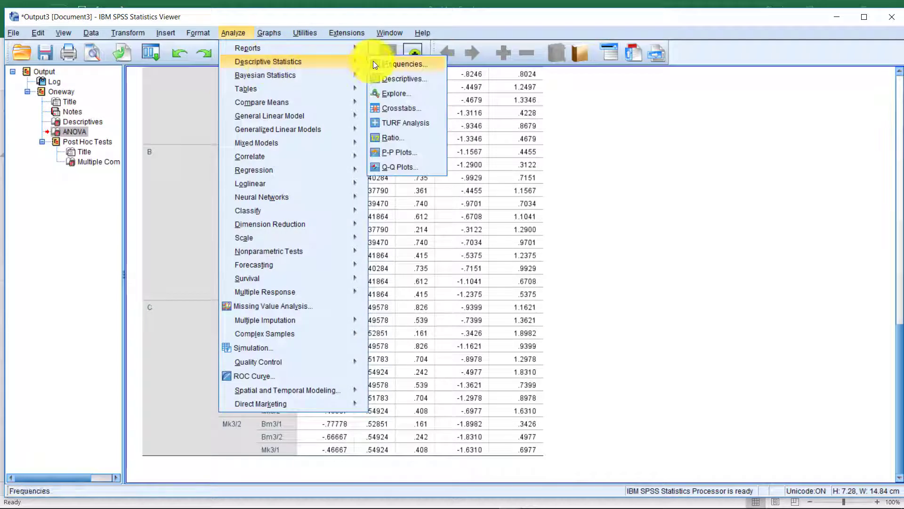
mouse_move(348, 102)
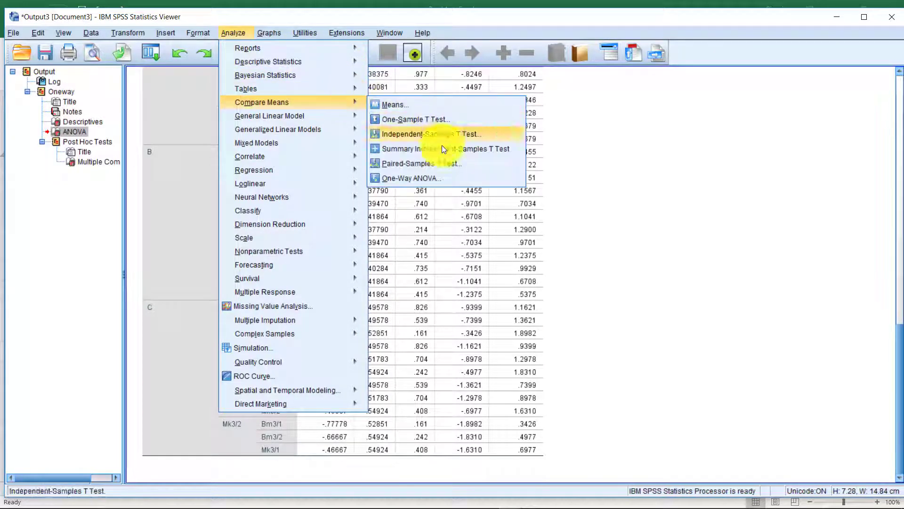
click(435, 178)
click(476, 289)
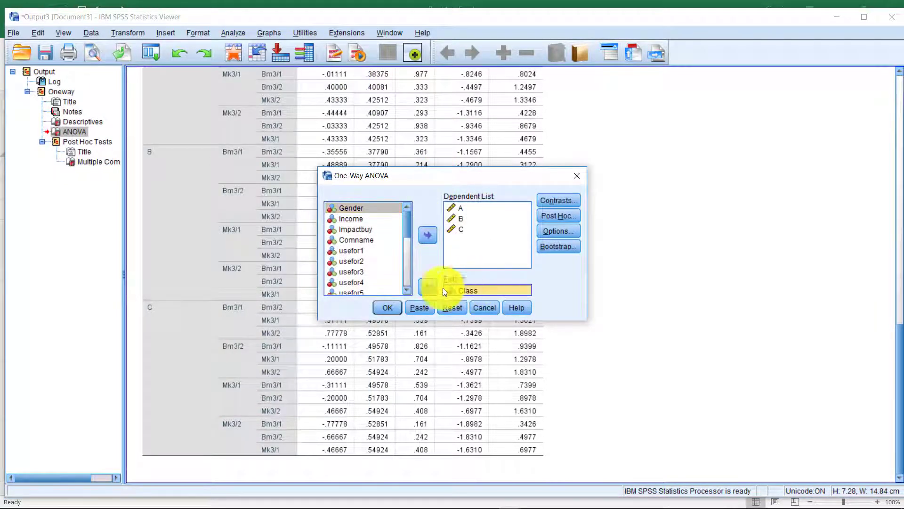
click(427, 290)
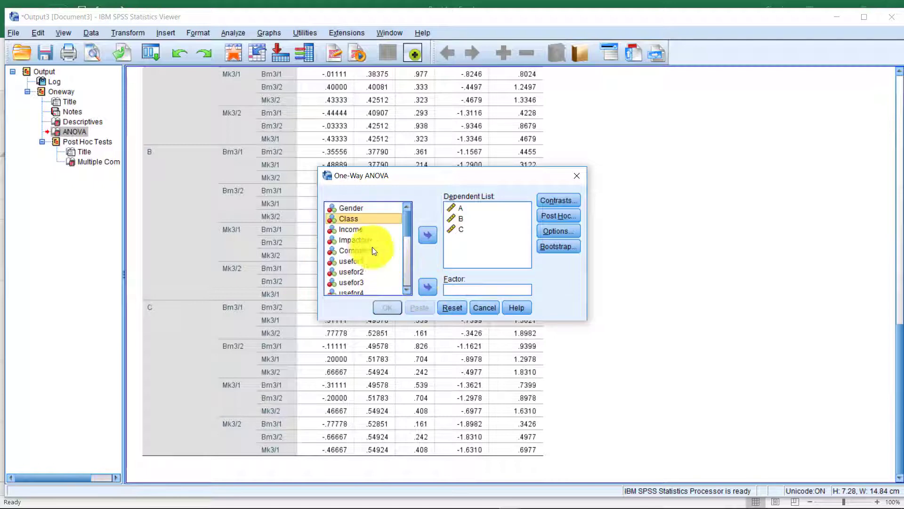
click(352, 229)
click(428, 286)
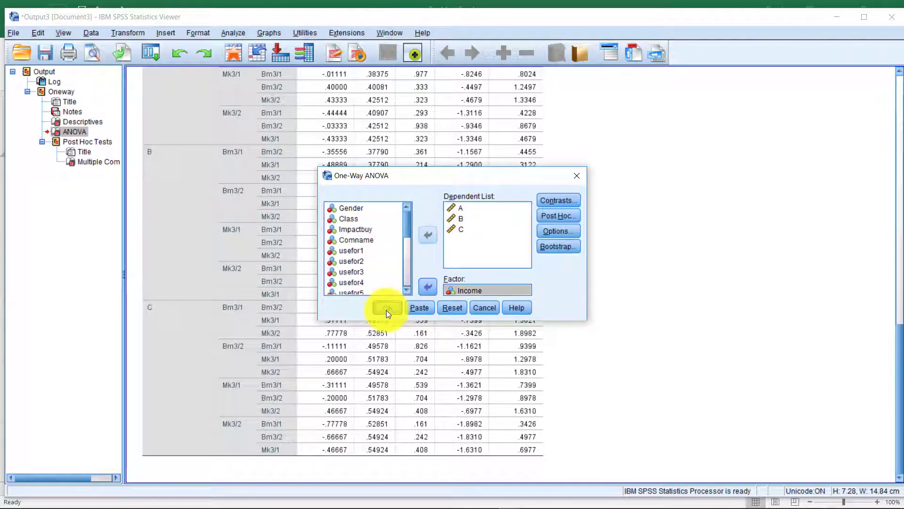
click(387, 308)
Review the new Descriptives and ANOVA tables grouped by Income.
scroll(404, 269, down, 5)
scroll(391, 265, up, 6)
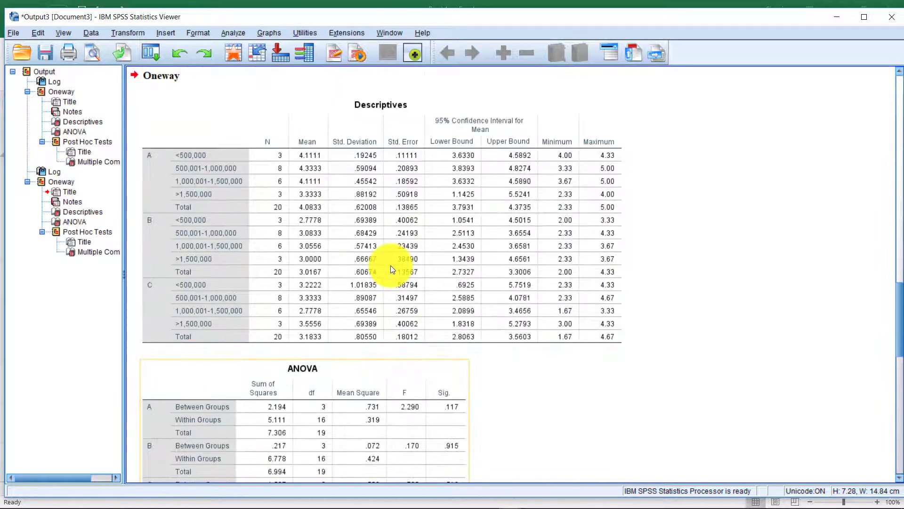
click(365, 262)
scroll(349, 259, down, 6)
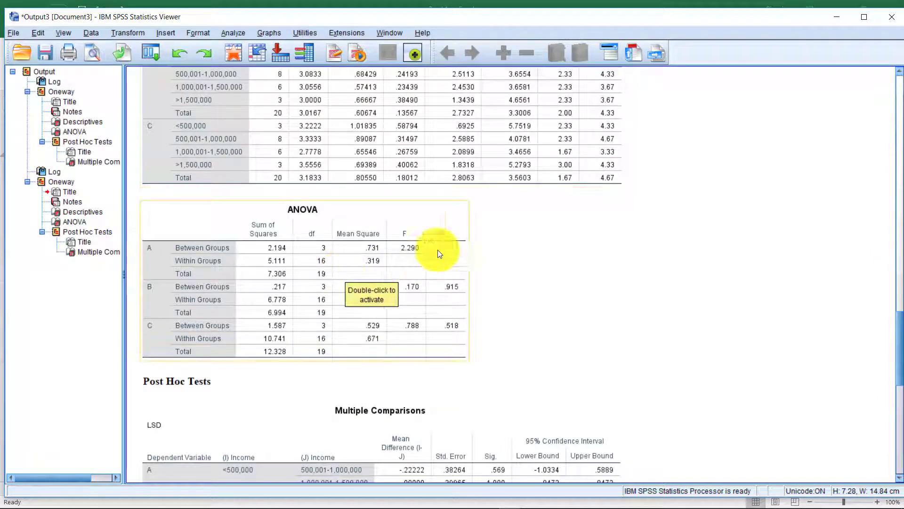
drag(422, 247, 551, 242)
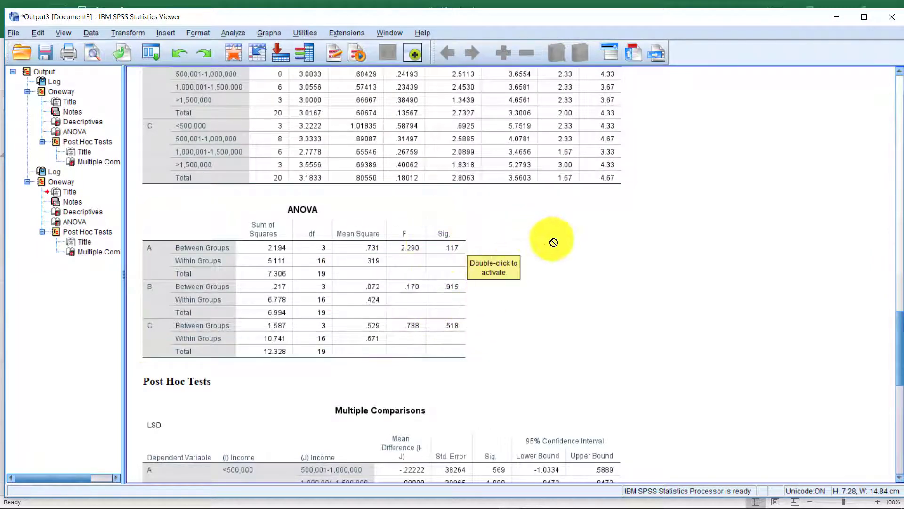
scroll(551, 242, down, 5)
scroll(553, 243, up, 10)
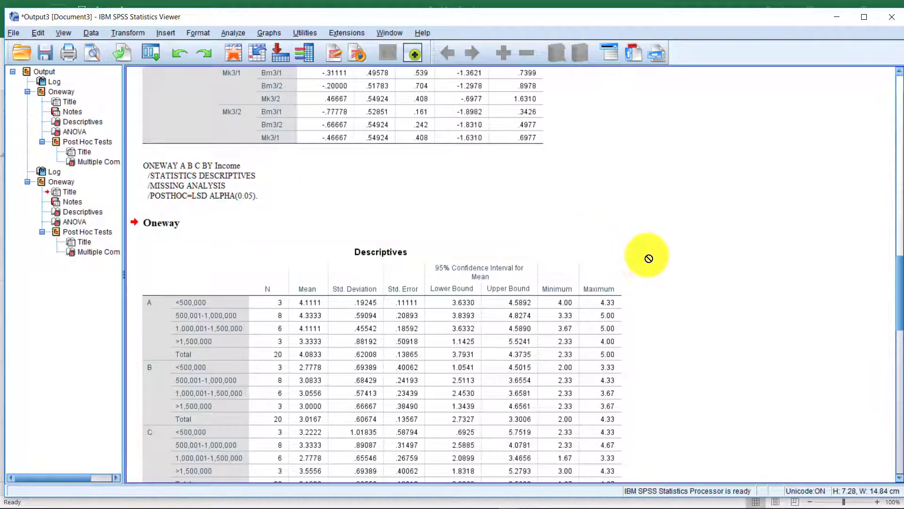
scroll(648, 254, down, 10)
scroll(644, 269, down, 5)
scroll(642, 266, up, 10)
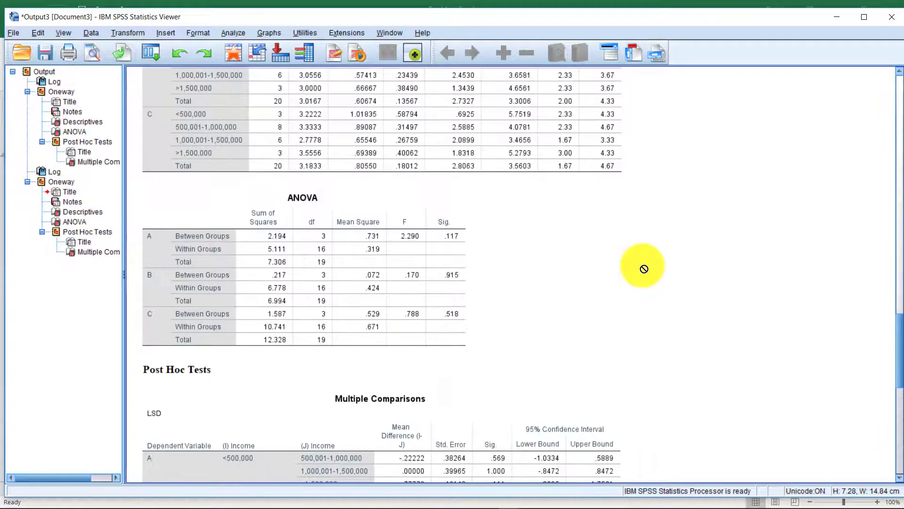
scroll(642, 267, down, 10)
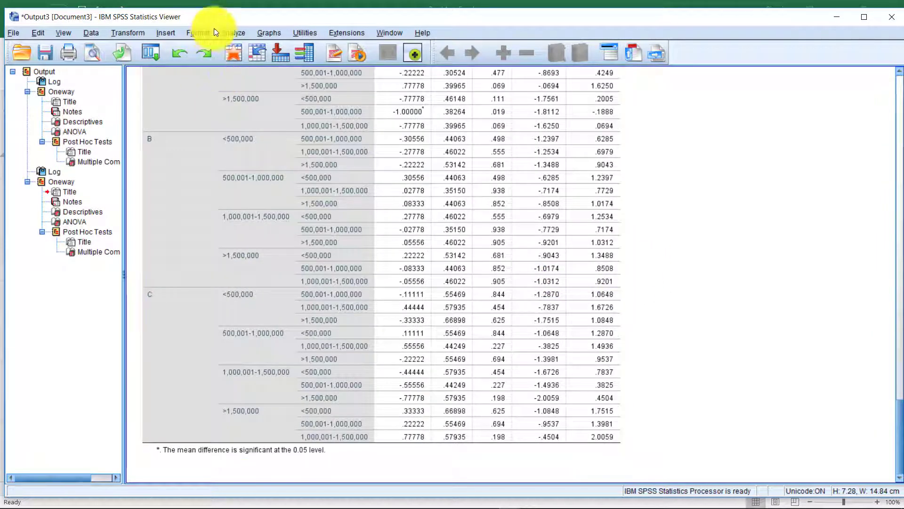
Swap Income for Impactbuy as the One-Way ANOVA factor and run it.
click(242, 33)
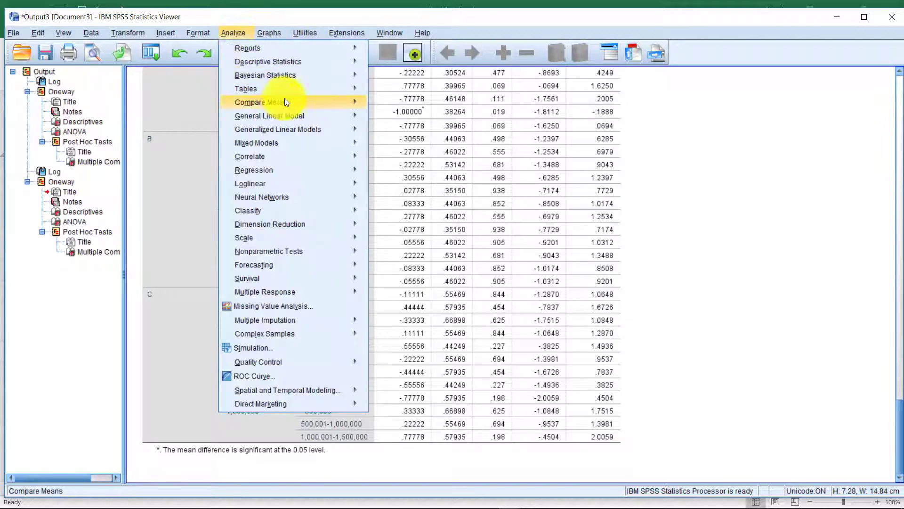
mouse_move(320, 79)
mouse_move(329, 103)
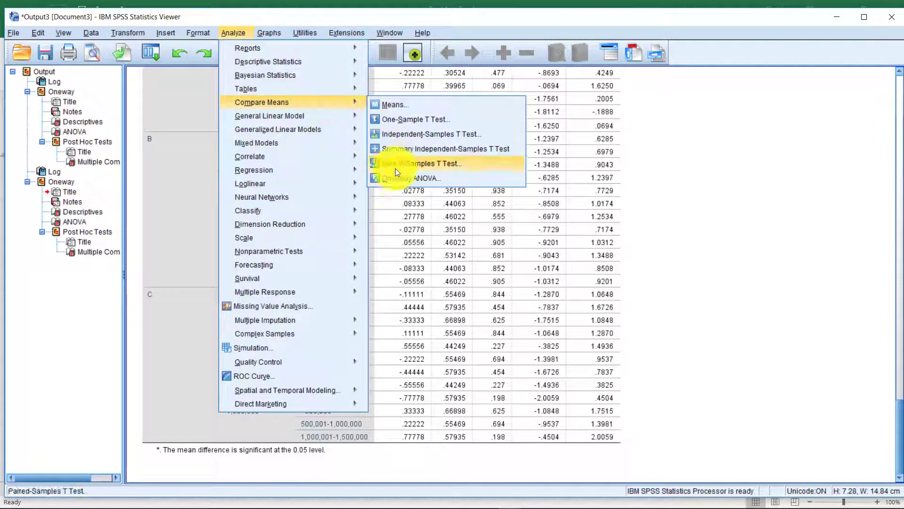
click(400, 181)
click(462, 290)
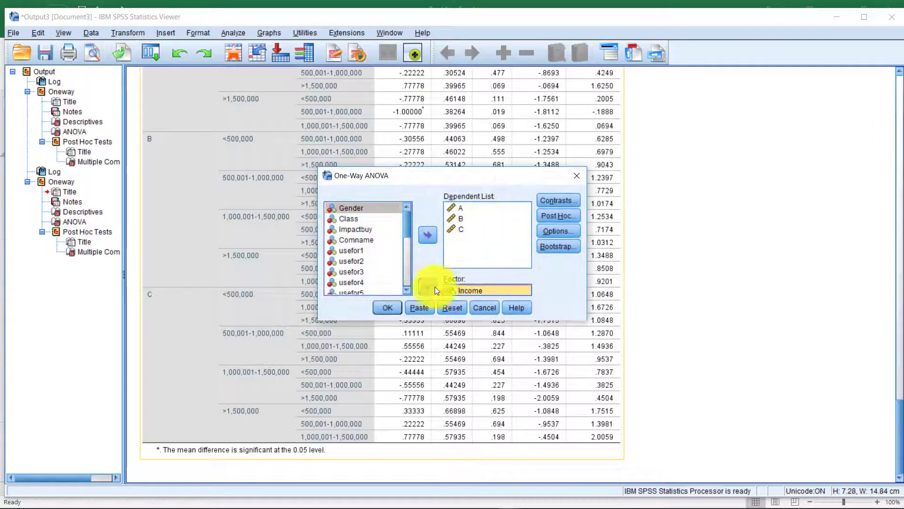
click(428, 287)
click(365, 239)
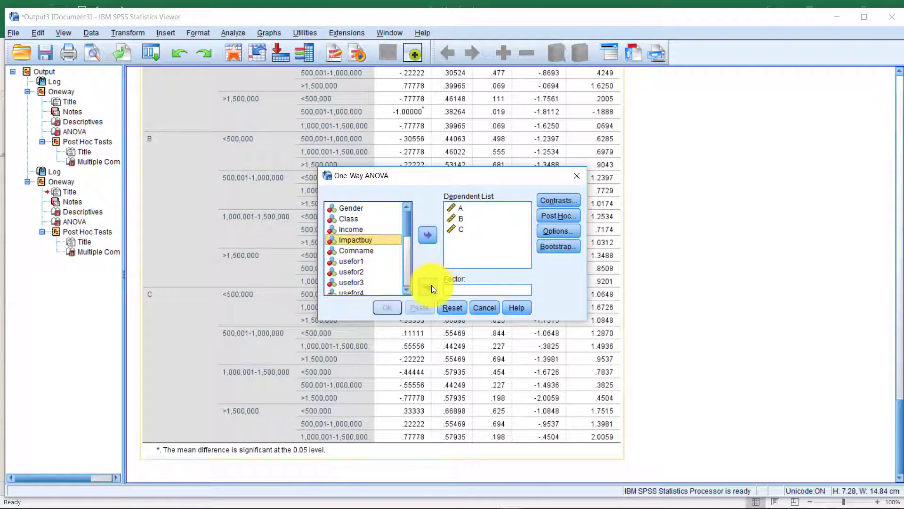
click(431, 285)
click(396, 309)
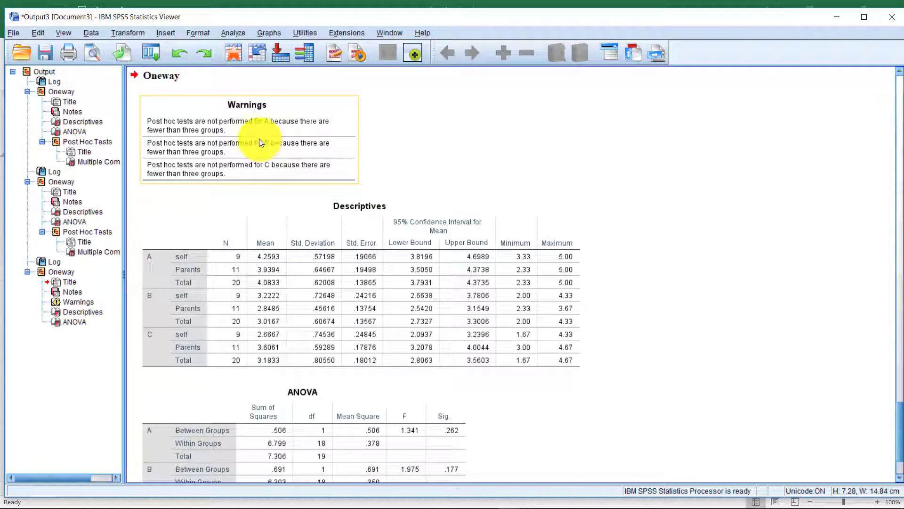
Review the Warnings table saying post hoc tests were skipped.
drag(259, 139, 345, 188)
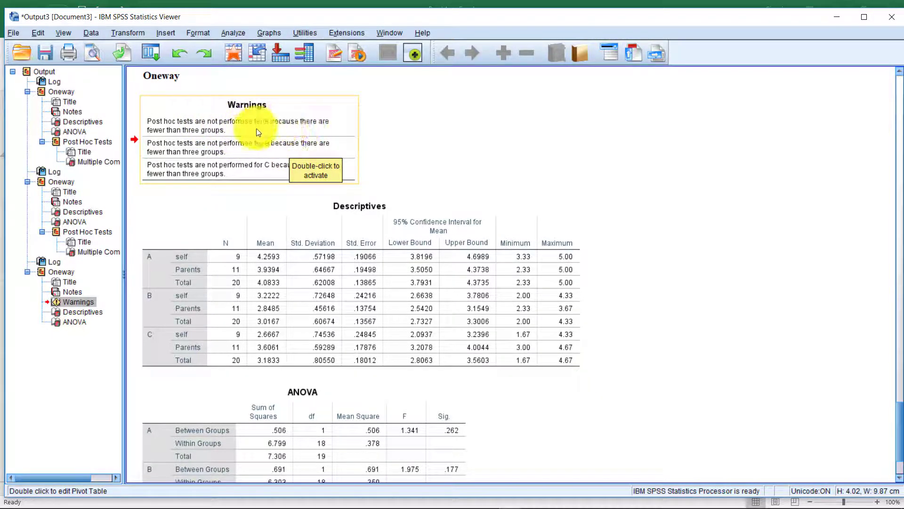
scroll(301, 162, down, 3)
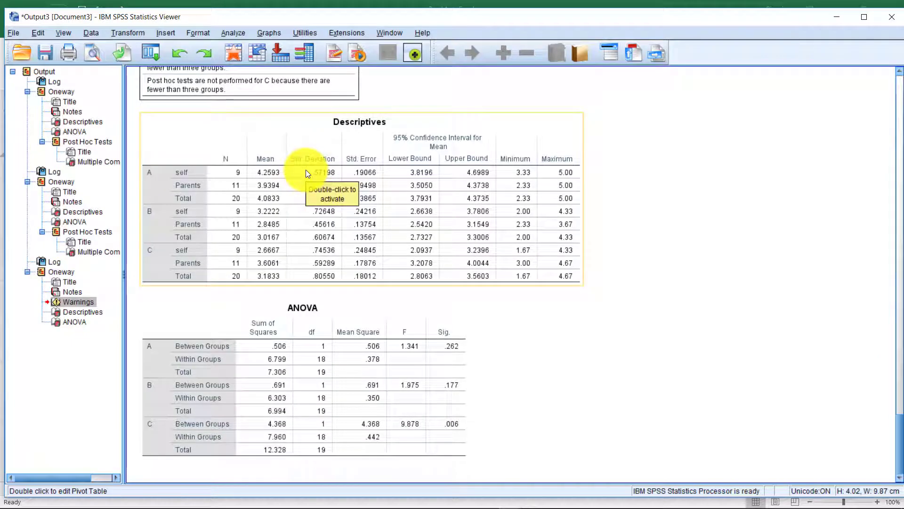
scroll(306, 172, up, 5)
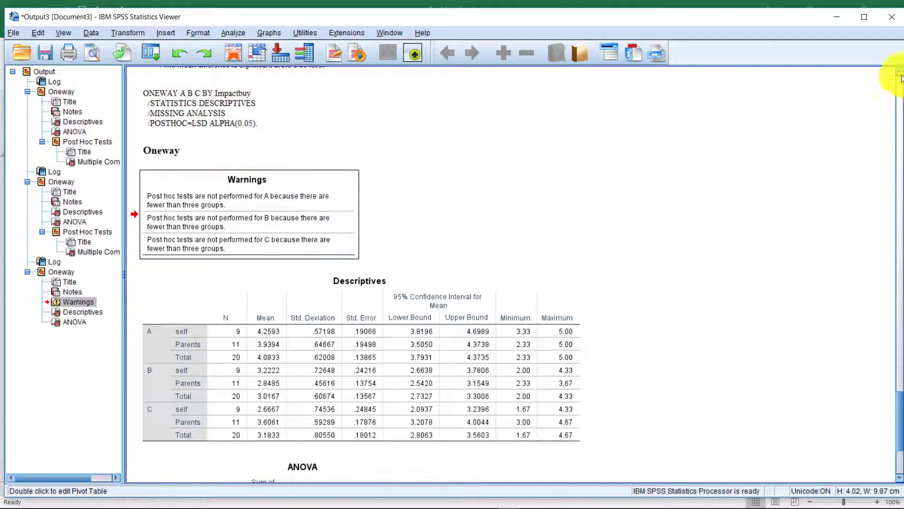
Bring the kobori COMPUTER spss.sav data window to the front.
click(836, 21)
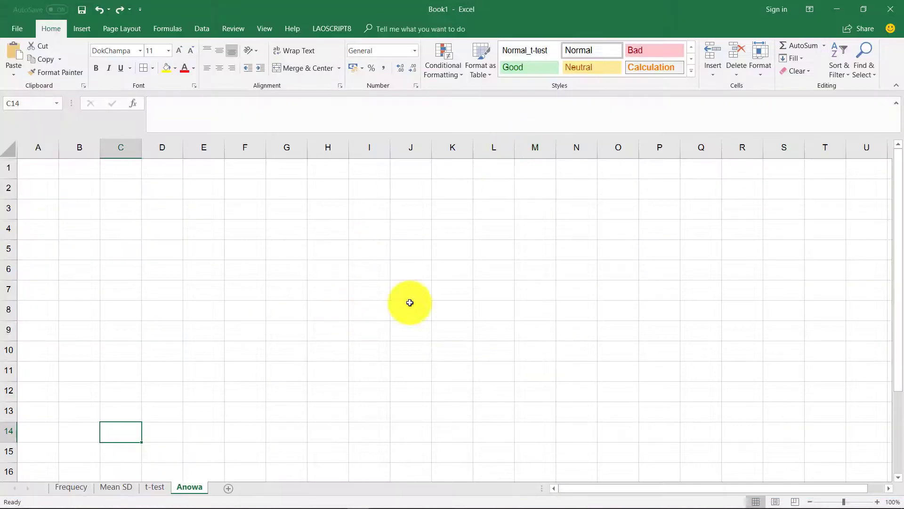
mouse_move(510, 499)
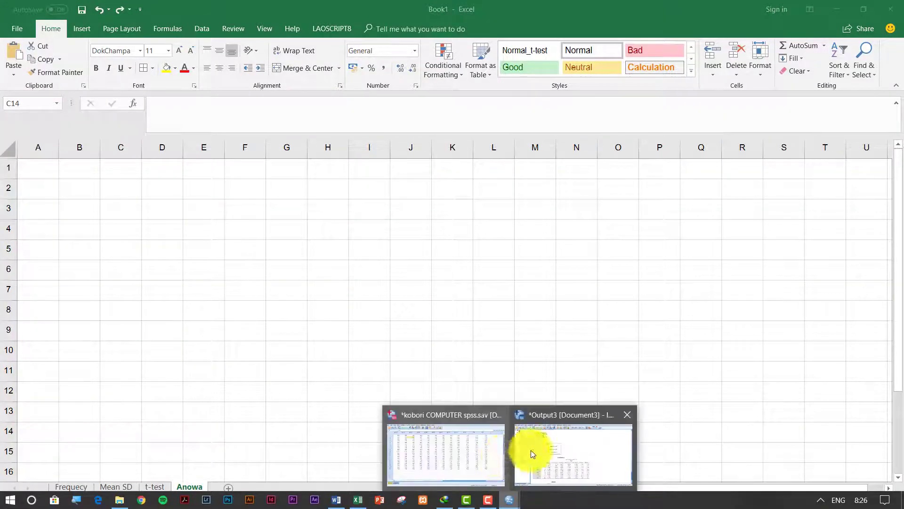
click(484, 453)
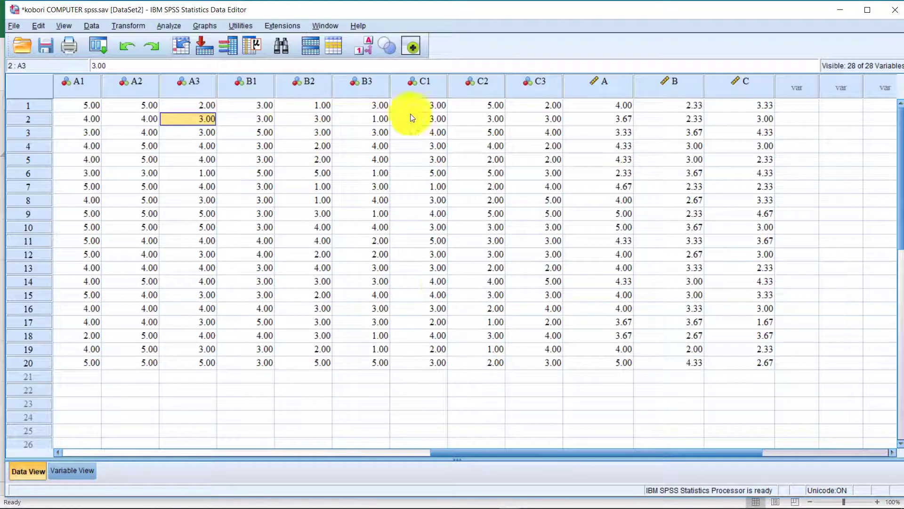
drag(500, 451, 278, 441)
Check Impactbuy's value labels in Variable View.
click(71, 470)
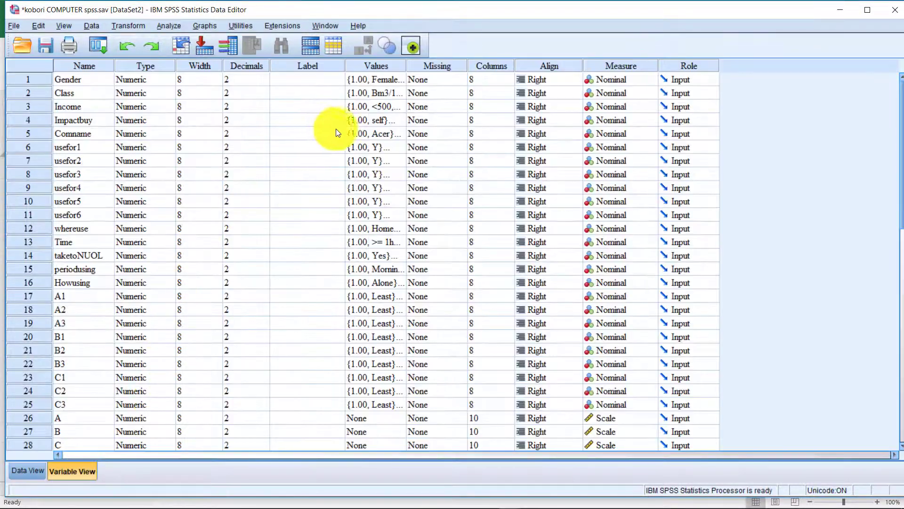
click(109, 120)
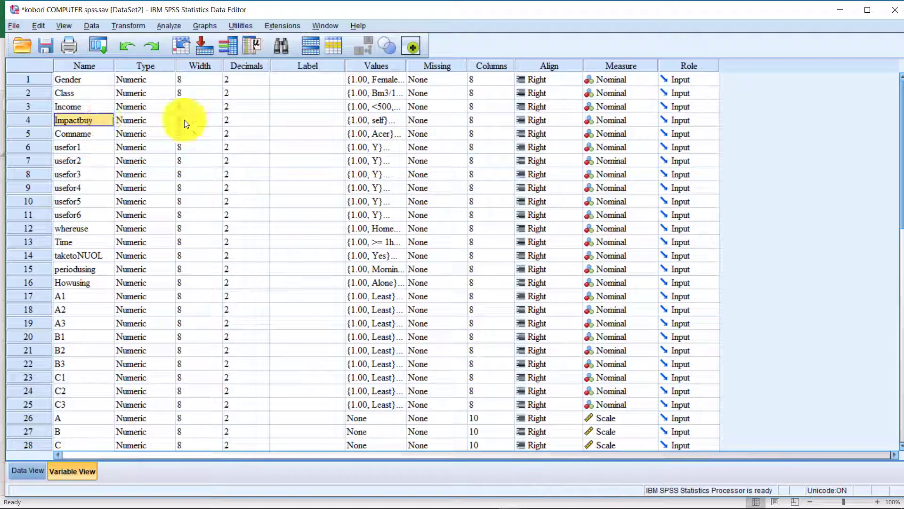
click(399, 121)
click(400, 121)
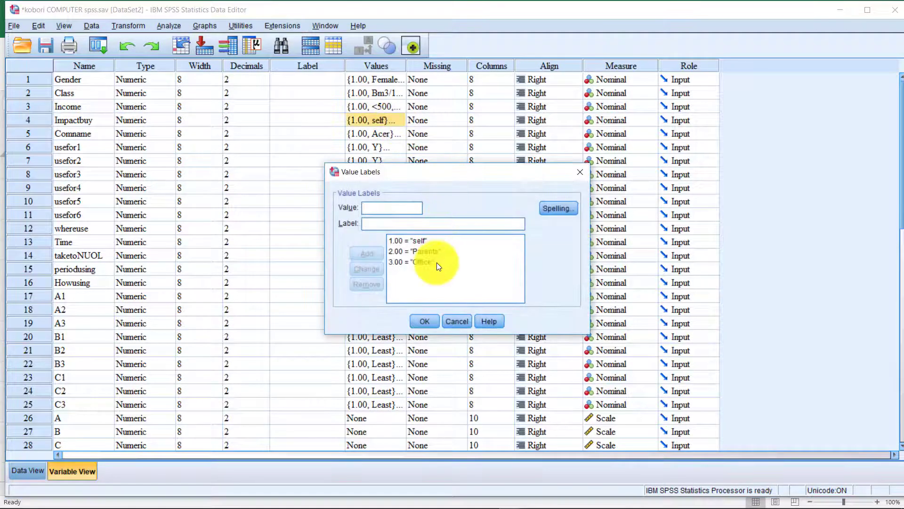
click(580, 171)
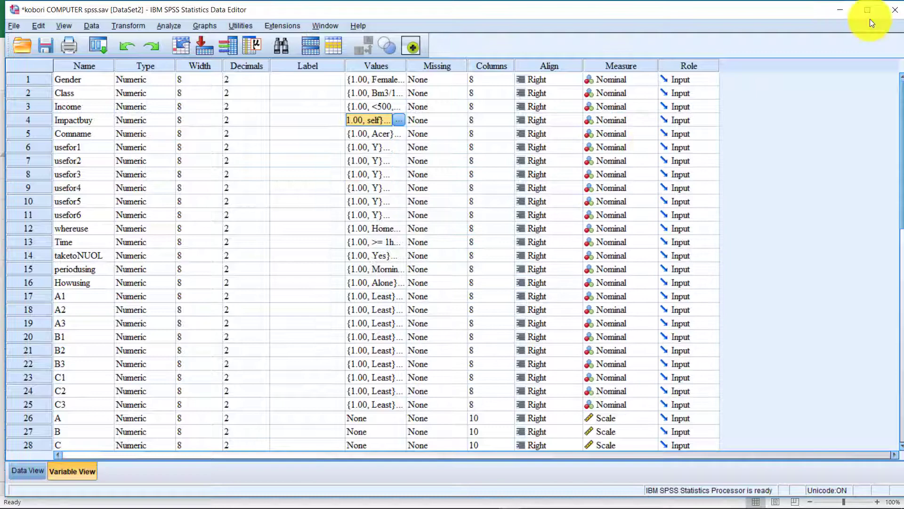
Return to Data View and select the Impactbuy column.
click(838, 11)
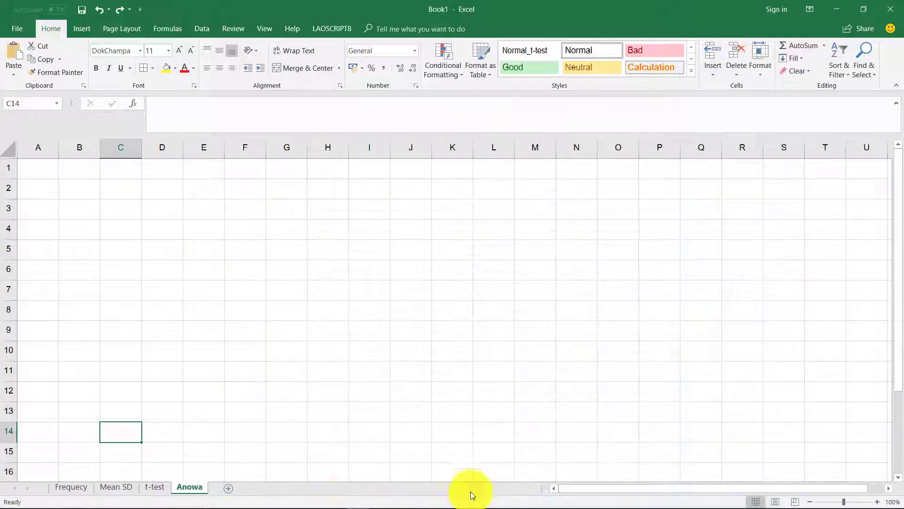
click(837, 9)
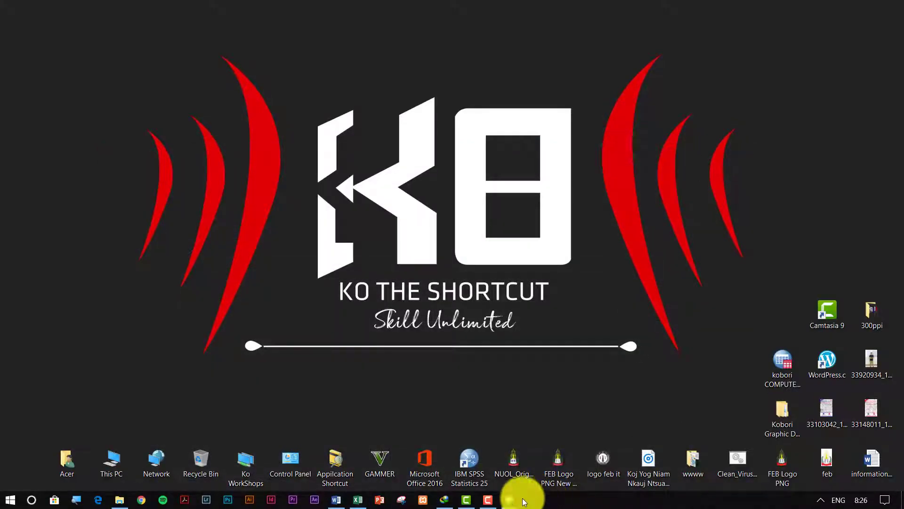
mouse_move(516, 493)
click(479, 467)
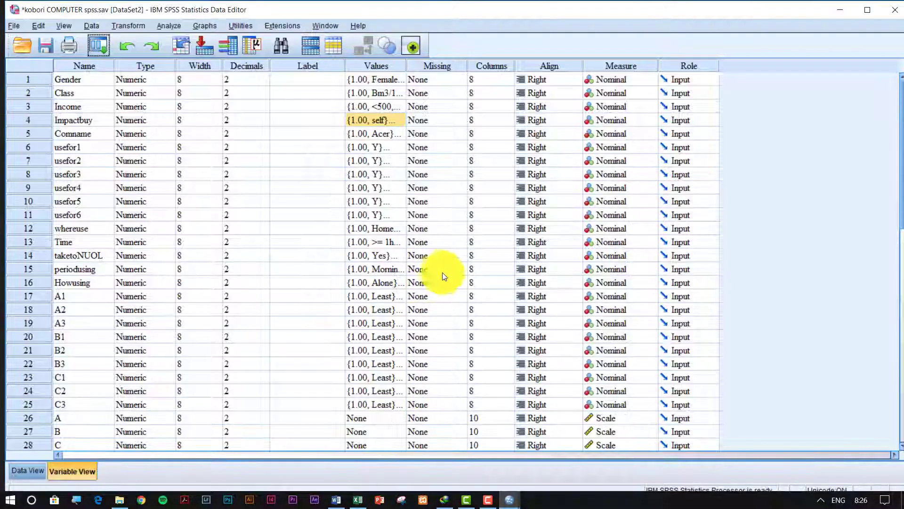
click(197, 376)
click(37, 473)
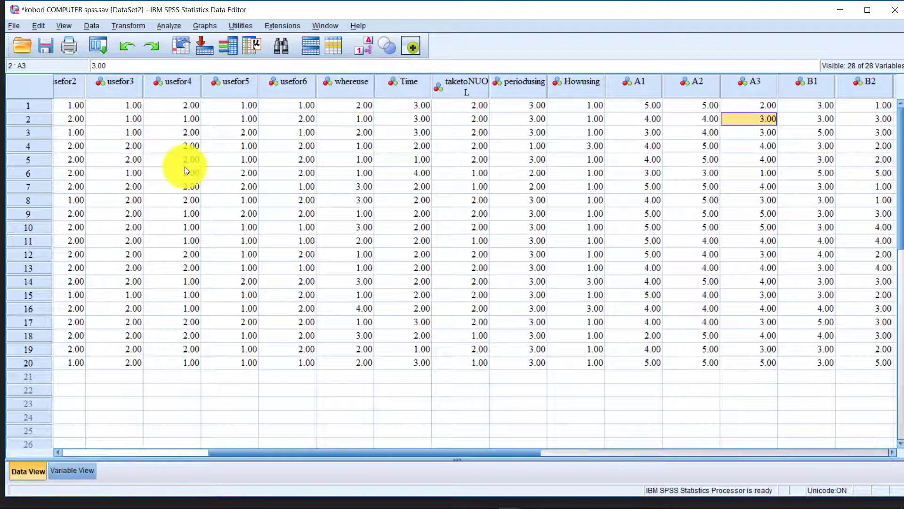
drag(399, 451, 272, 455)
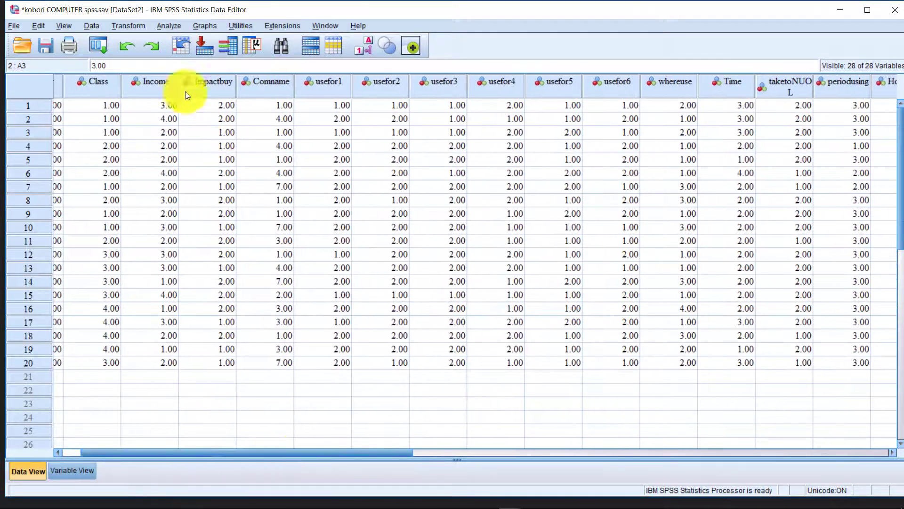
click(205, 81)
click(214, 151)
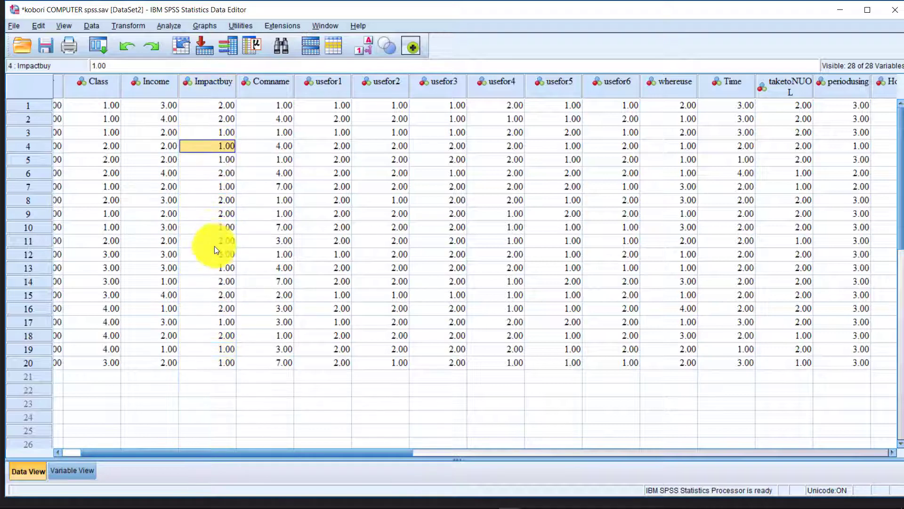
drag(212, 104, 205, 365)
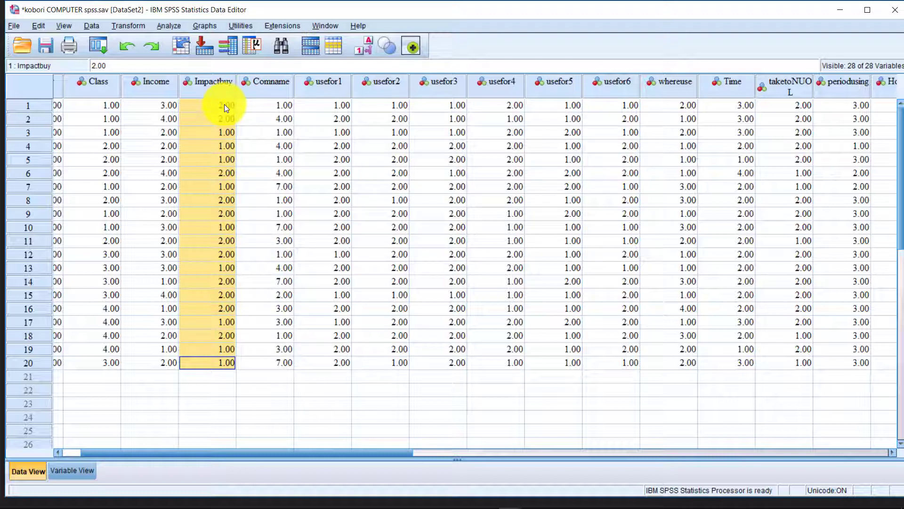
click(225, 134)
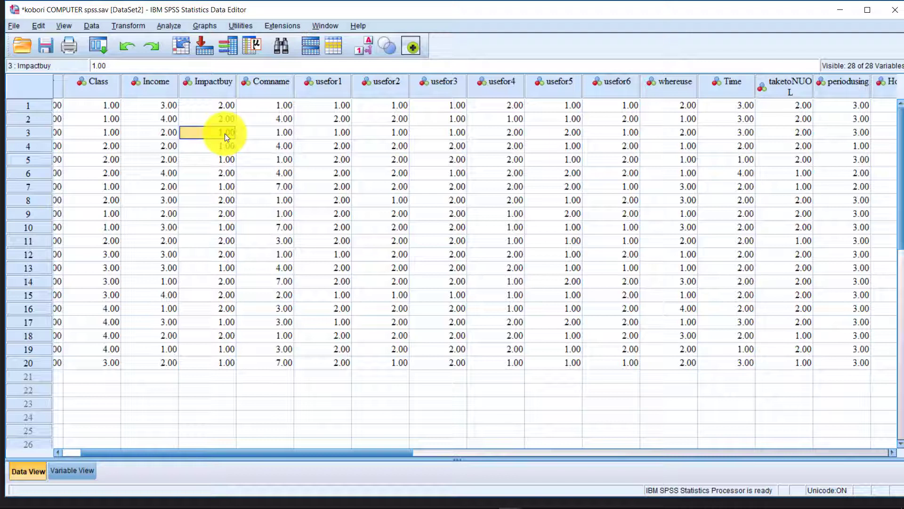
key(Down)
key(Down)
key(Down)
key(Down)
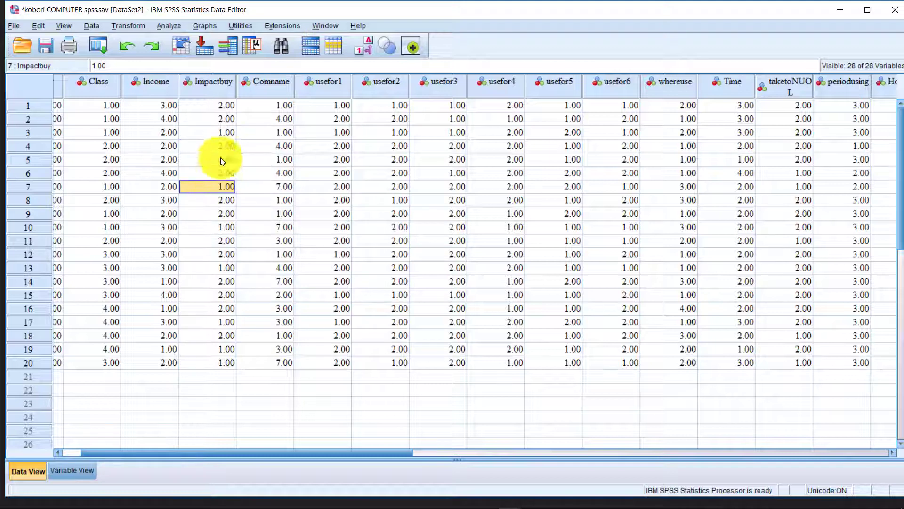
click(227, 97)
click(222, 146)
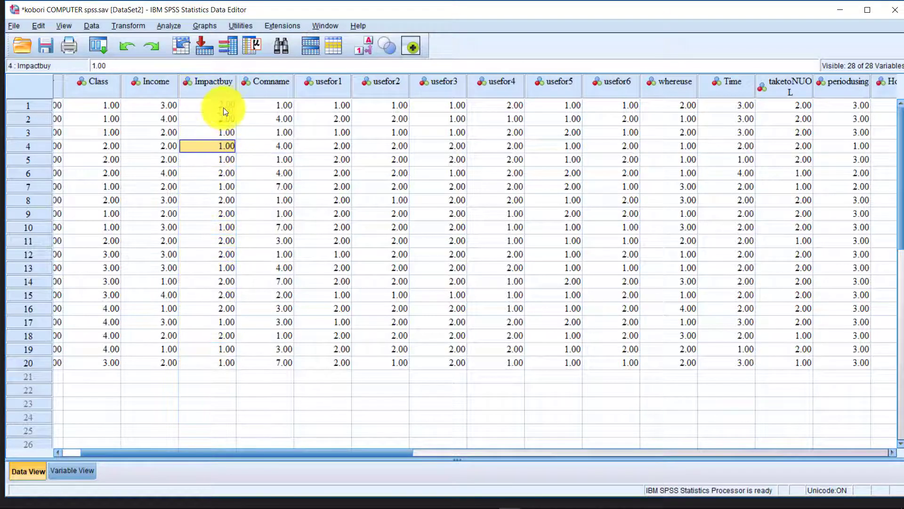
drag(224, 109, 228, 362)
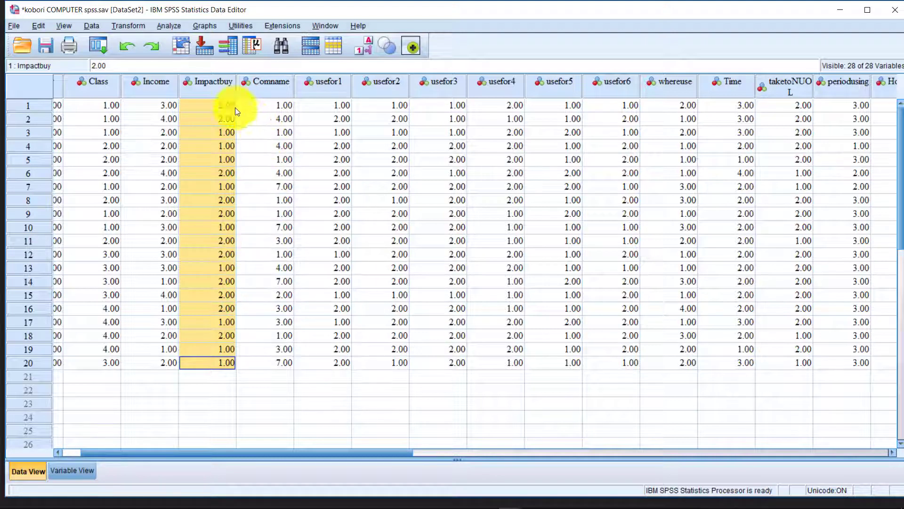
click(841, 10)
Run the One-Way ANOVA with Comname replacing Impactbuy as factor, then minimize the output.
mouse_move(512, 500)
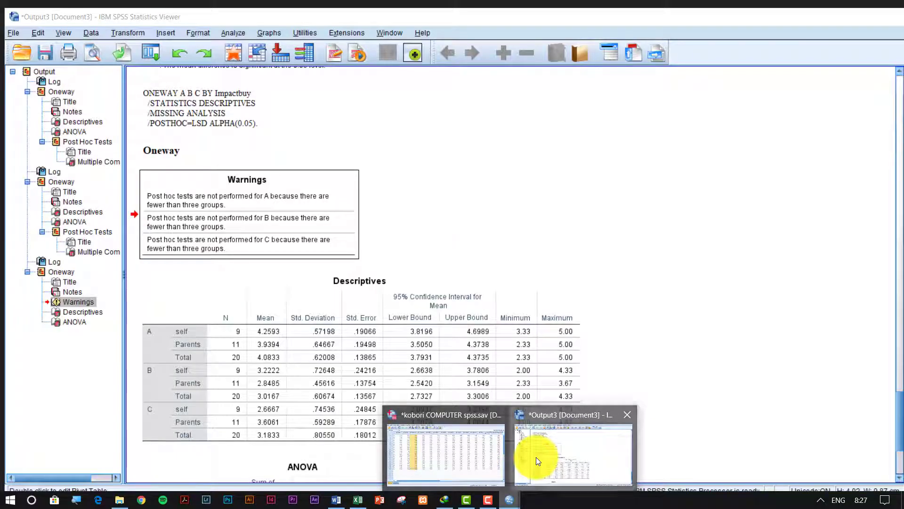
click(536, 457)
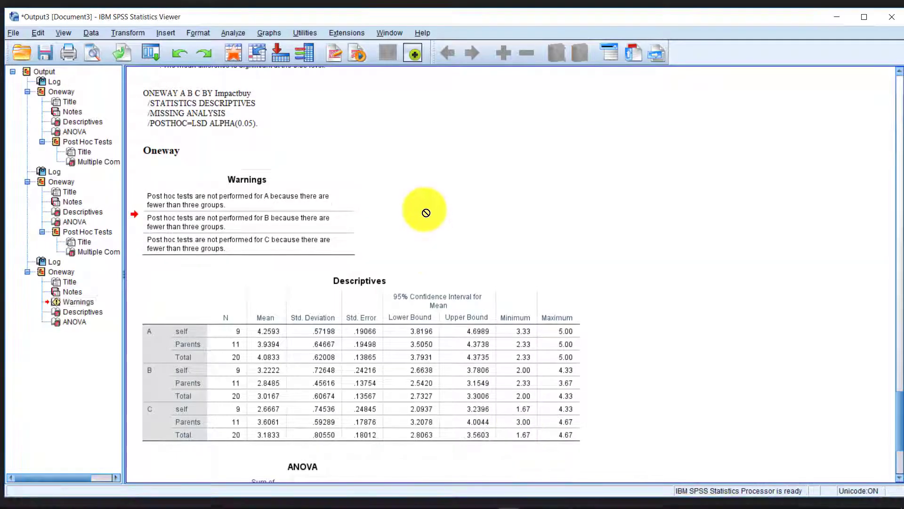
scroll(424, 210, down, 3)
click(227, 37)
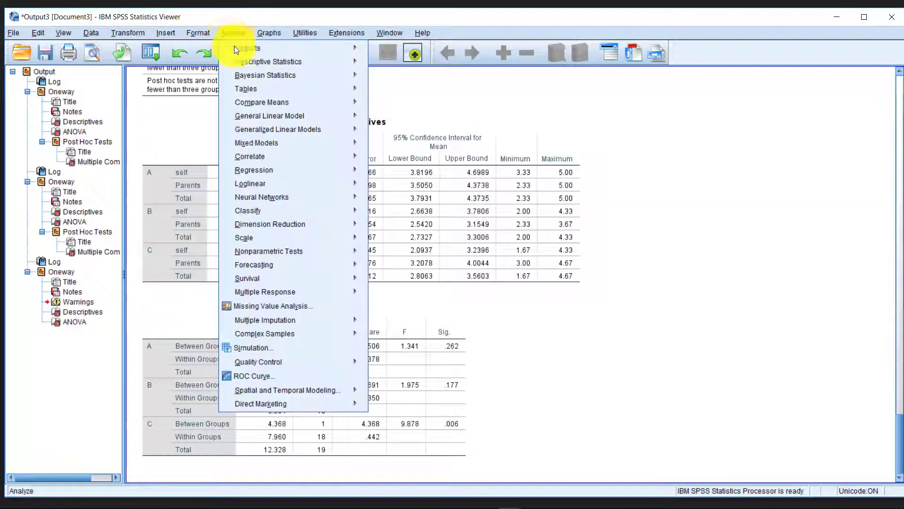
mouse_move(338, 106)
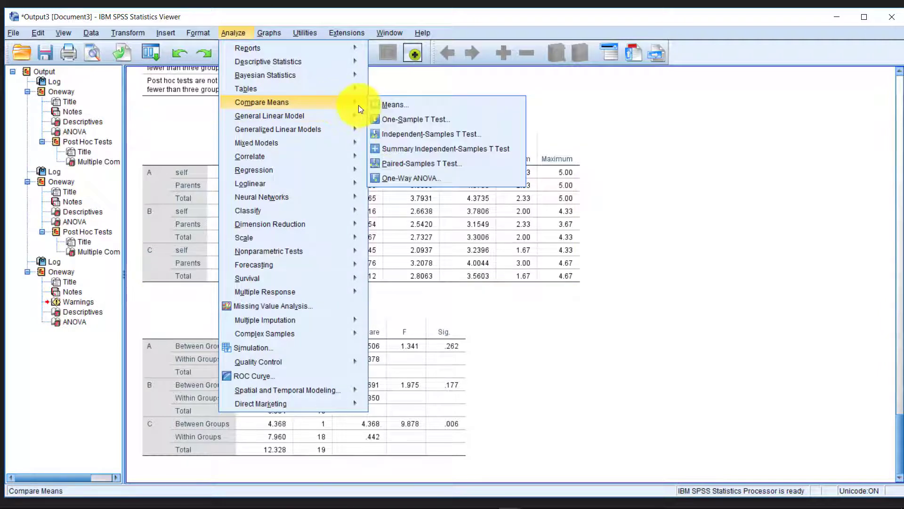
click(426, 178)
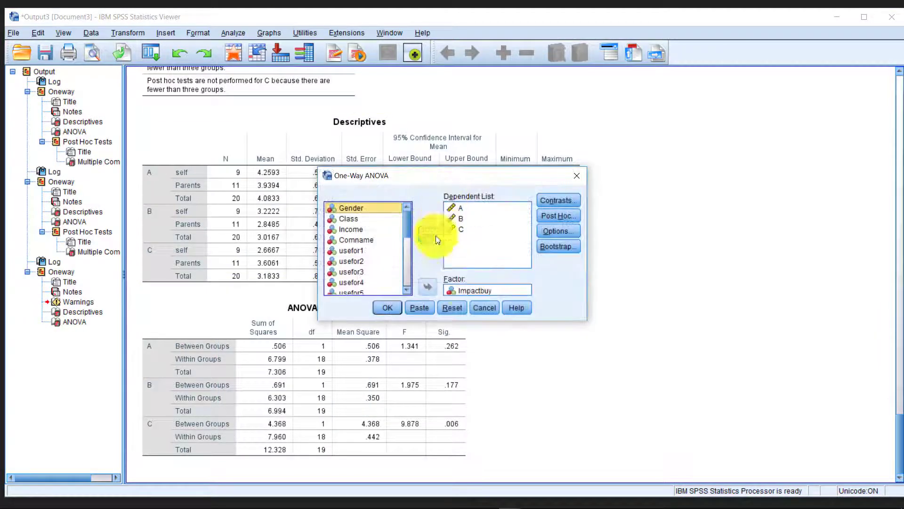
click(428, 287)
click(355, 248)
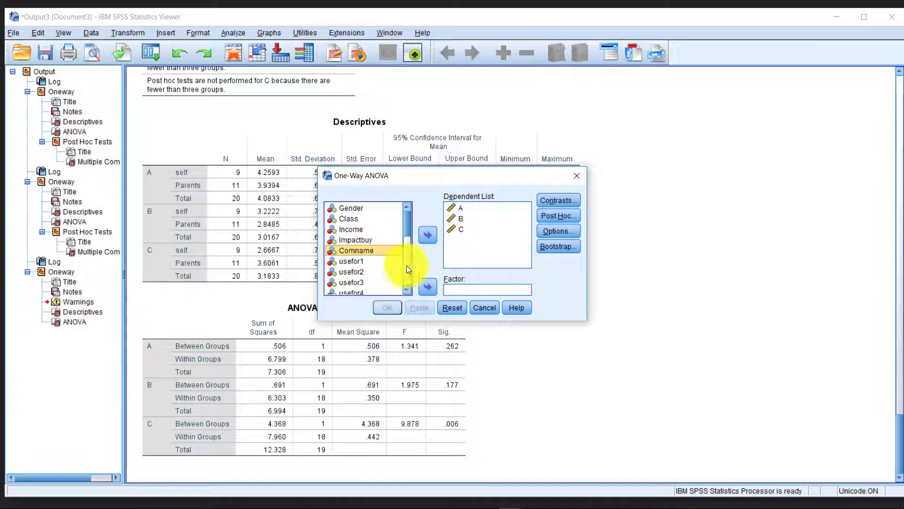
click(419, 286)
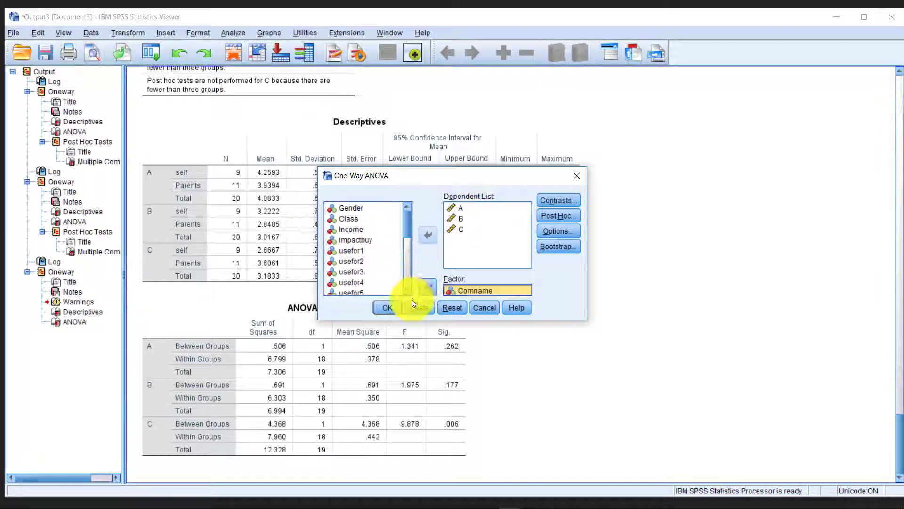
click(391, 307)
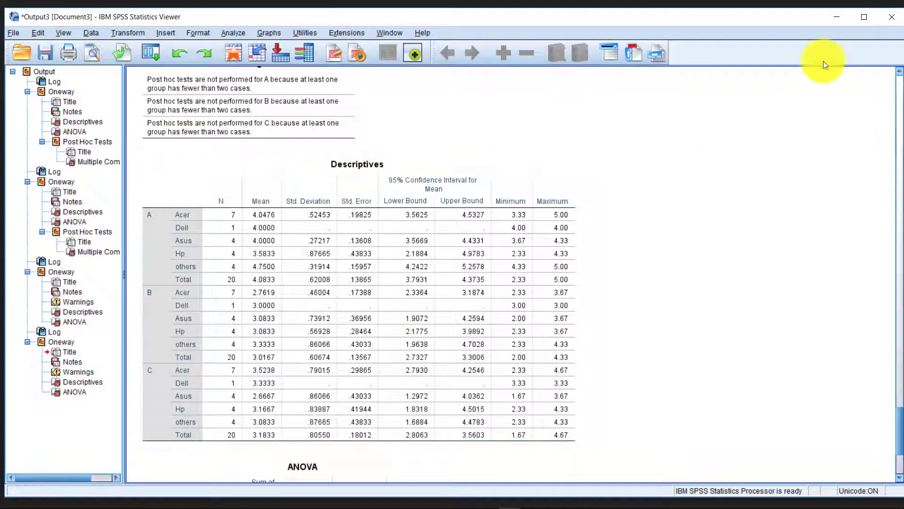
click(836, 19)
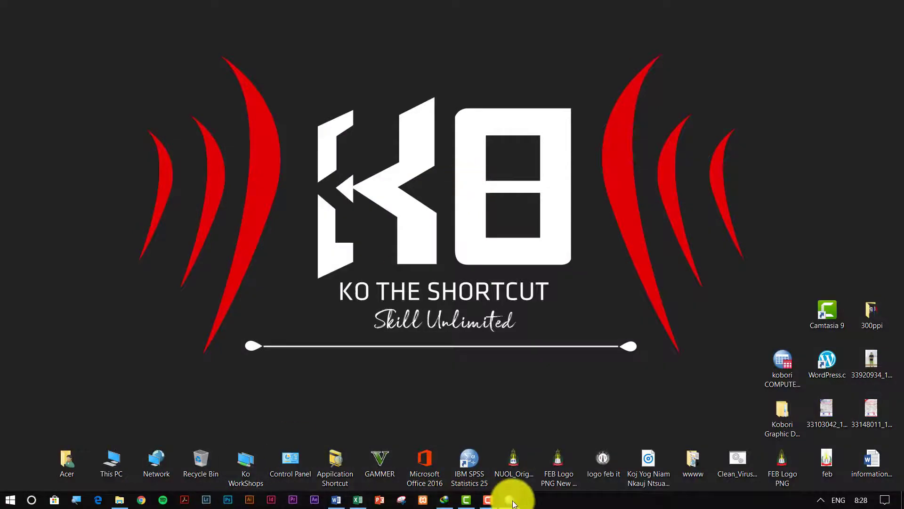
Restore the data window and inspect Comname codes in several rows.
mouse_move(509, 499)
click(494, 454)
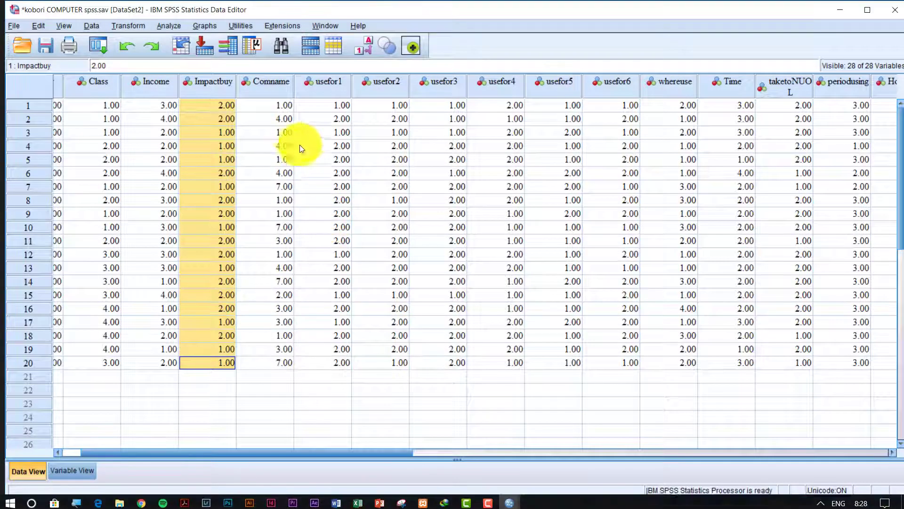
click(279, 106)
click(275, 173)
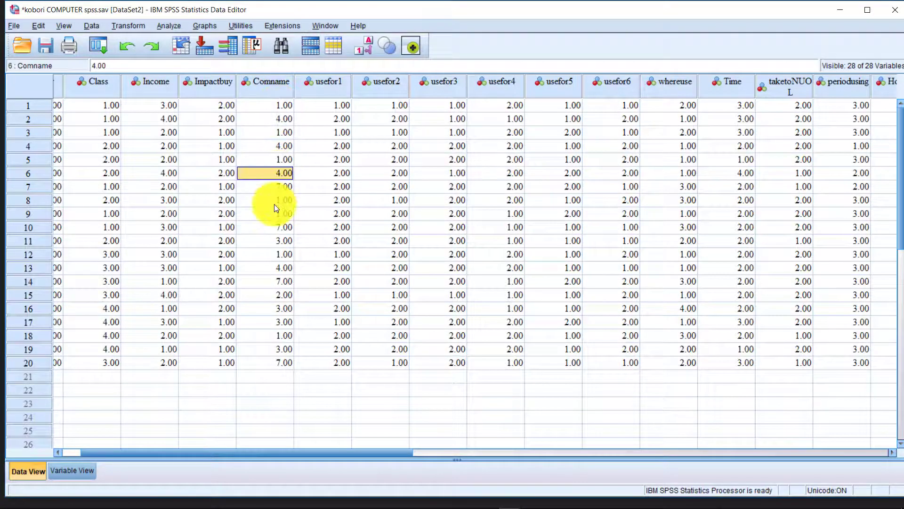
click(274, 200)
click(276, 186)
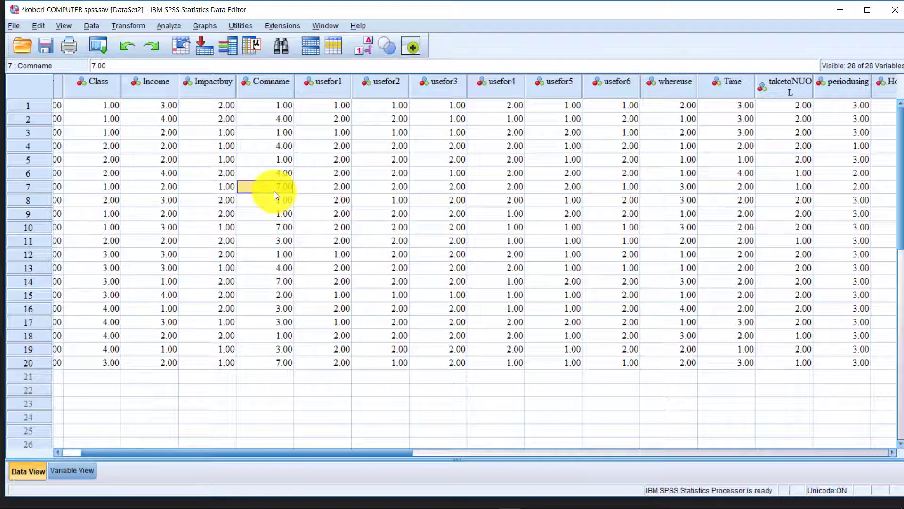
click(276, 240)
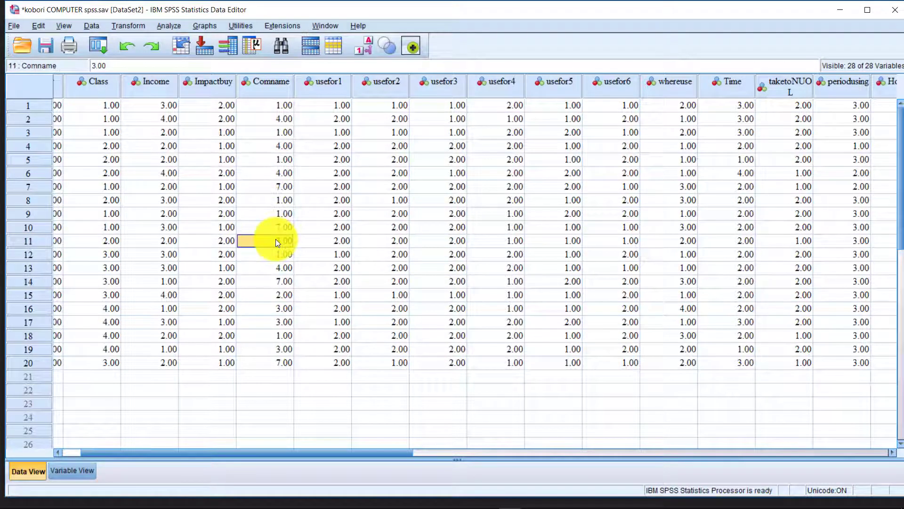
click(275, 363)
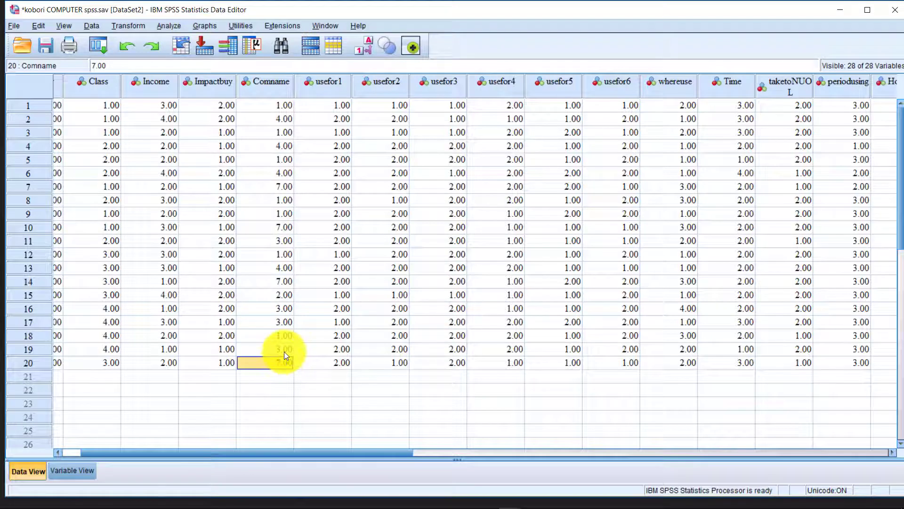
click(284, 350)
click(285, 337)
click(284, 323)
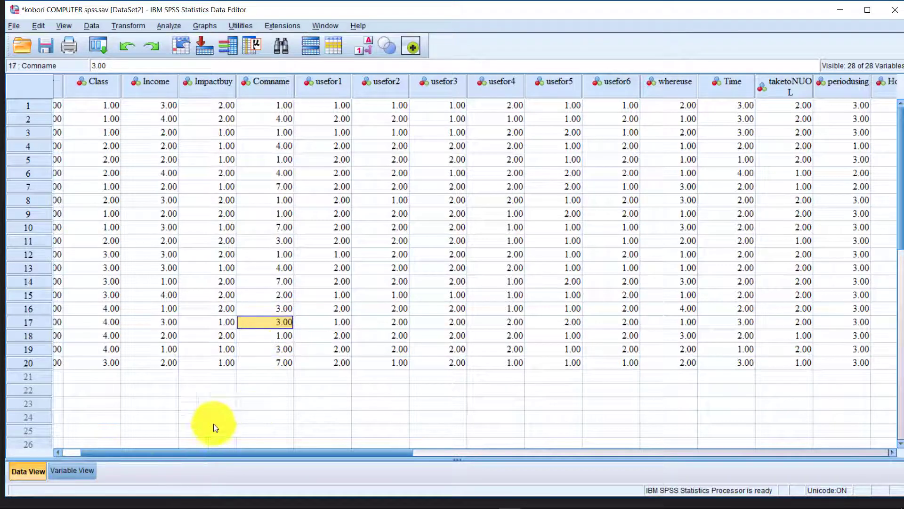
View Comname's value labels in Variable View without changing them.
click(89, 469)
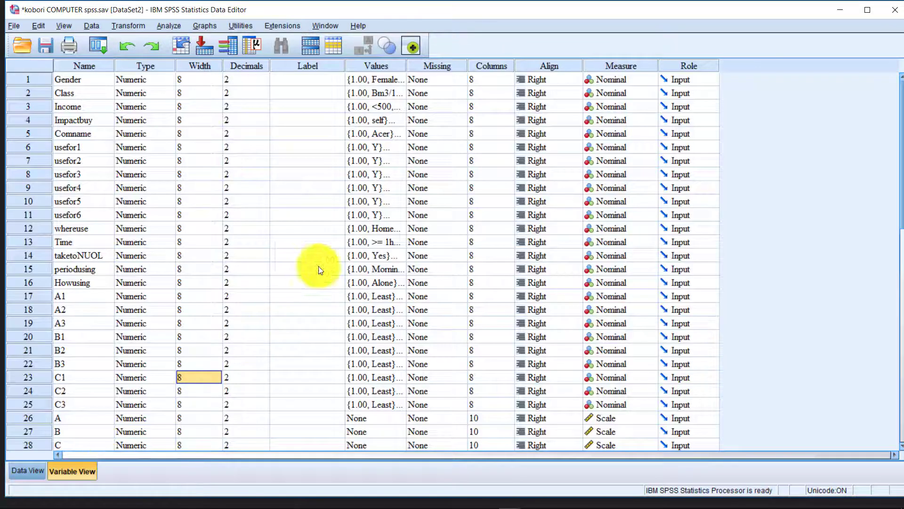
click(137, 135)
click(405, 134)
click(403, 133)
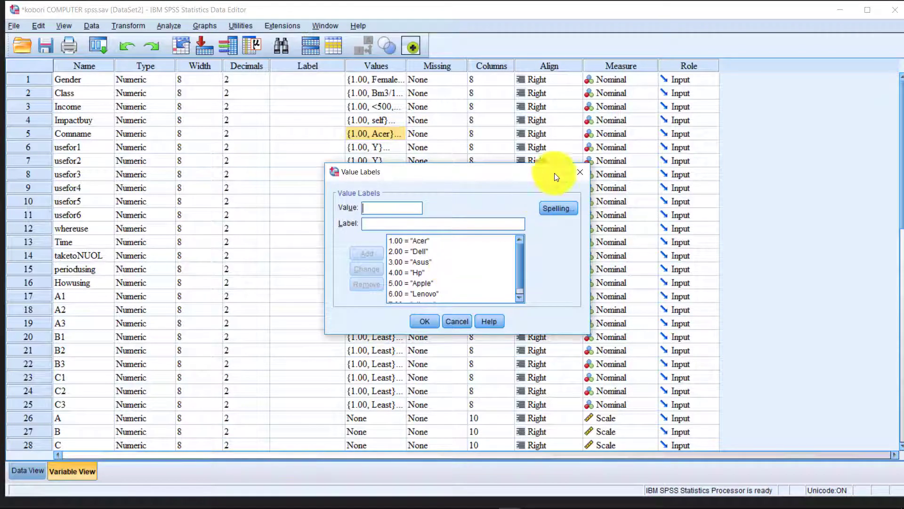
click(579, 172)
Back in Data View, step through the Comname codes in rows 1 to 20.
click(30, 469)
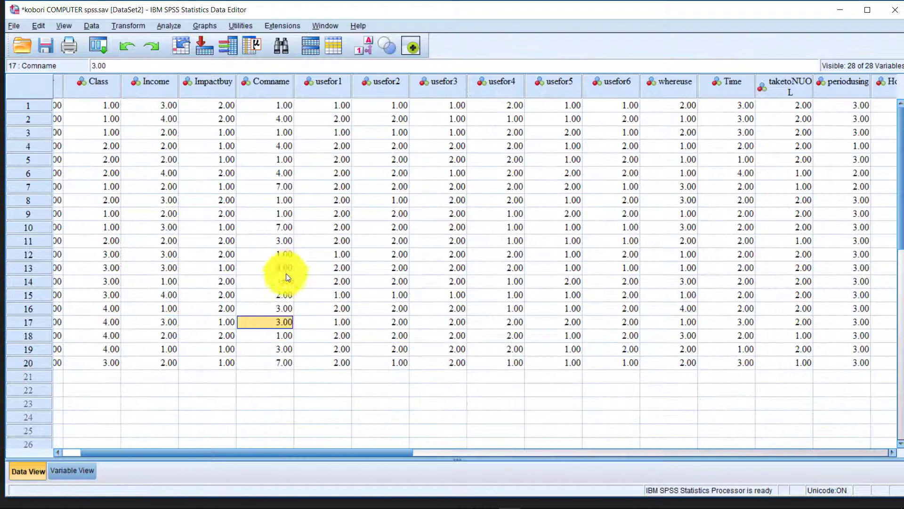
click(282, 106)
click(282, 119)
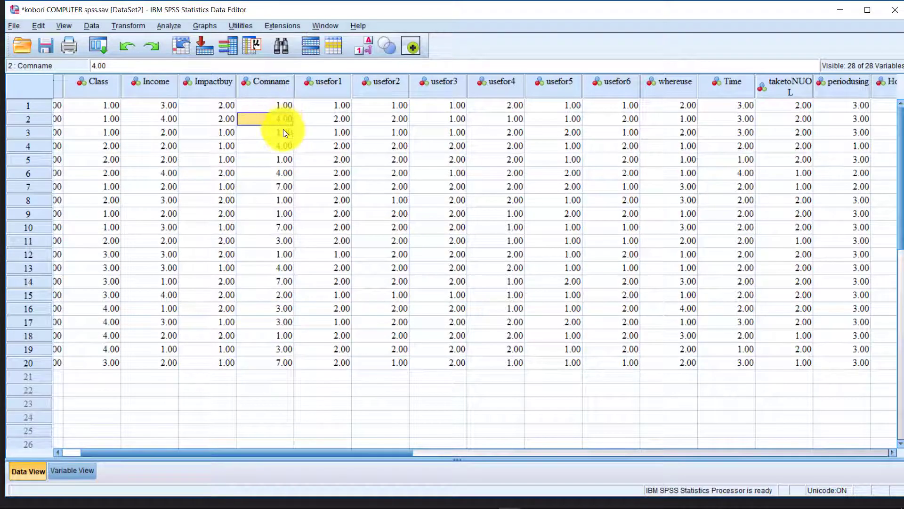
click(284, 132)
click(287, 145)
click(291, 173)
click(281, 227)
click(274, 268)
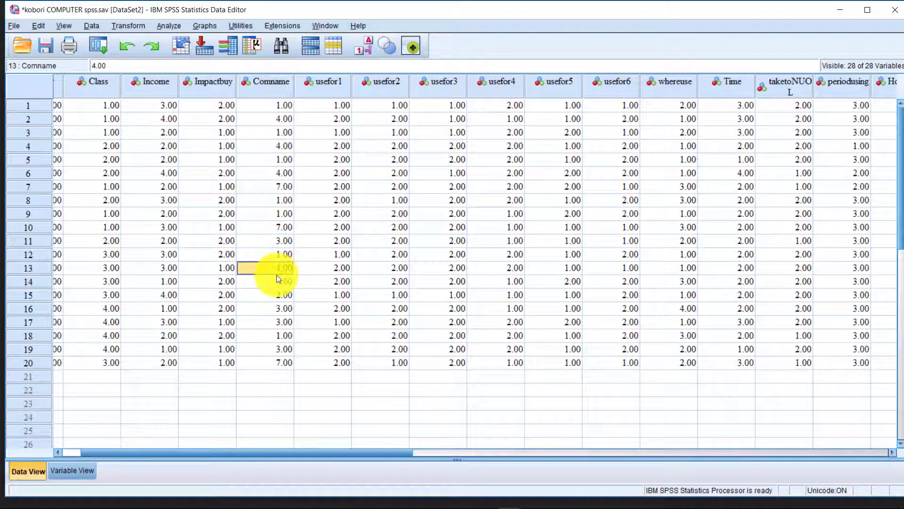
click(269, 309)
click(261, 349)
click(277, 362)
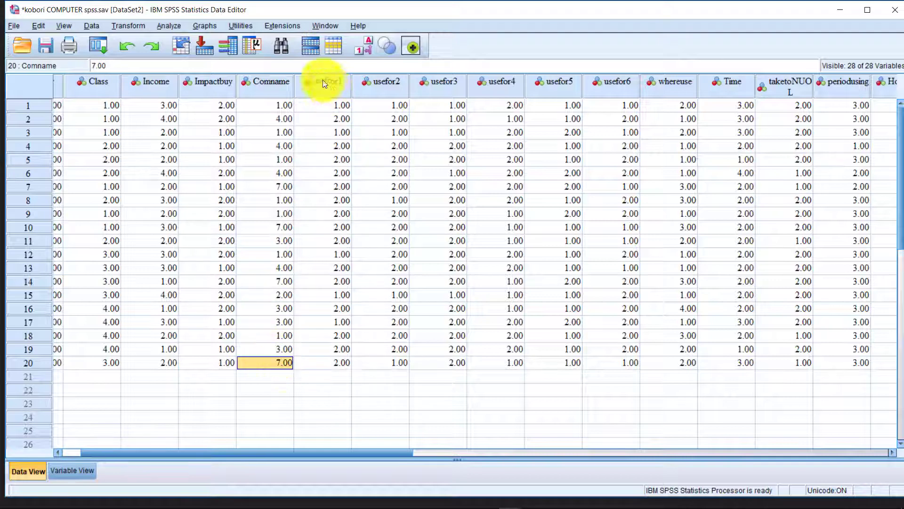
click(285, 105)
Select all twenty Comname values, recheck individual codes, then minimize the data window.
drag(283, 121, 285, 359)
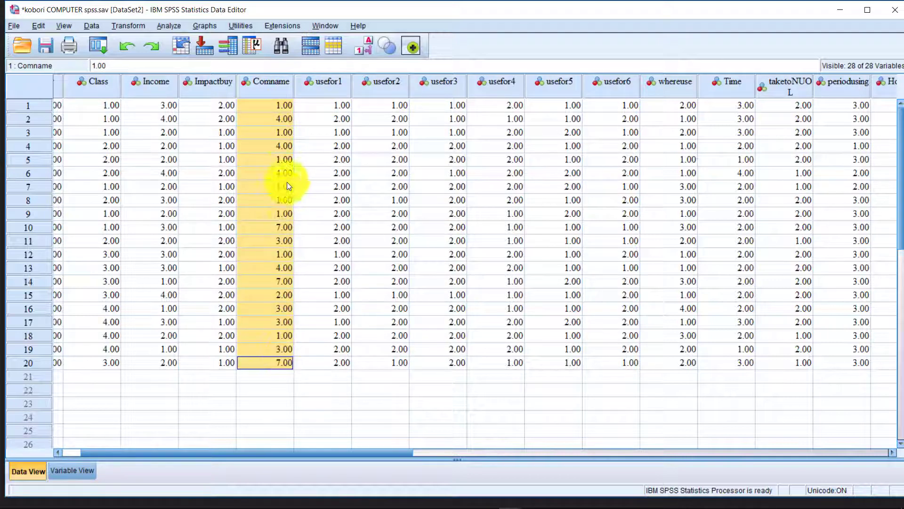
click(283, 133)
click(290, 105)
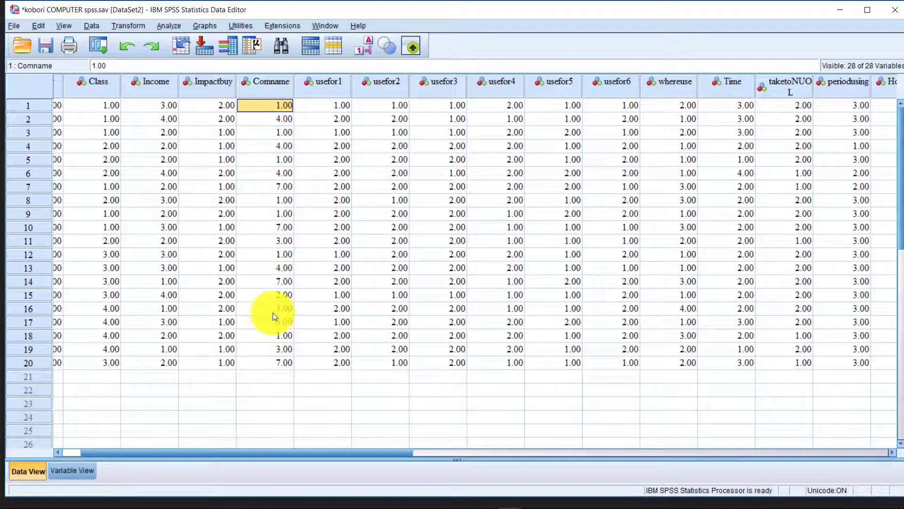
click(272, 254)
click(264, 200)
click(266, 173)
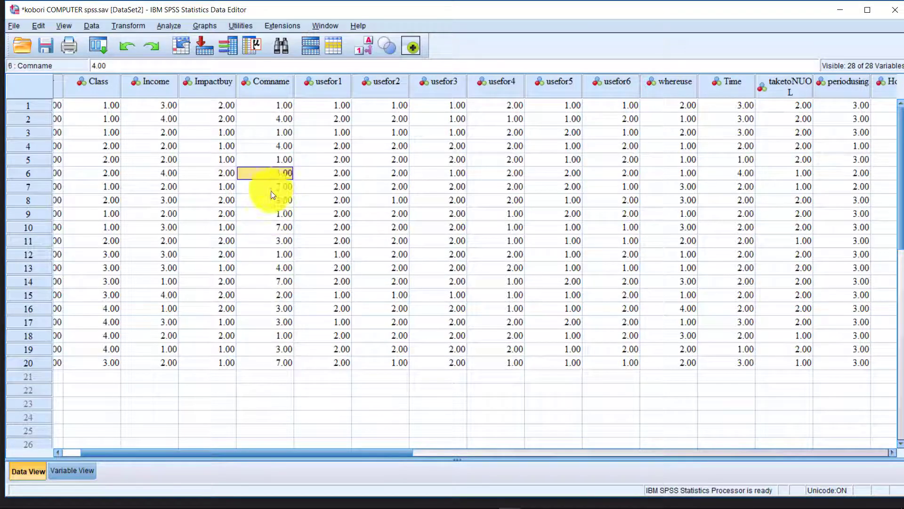
click(278, 267)
click(264, 361)
click(278, 268)
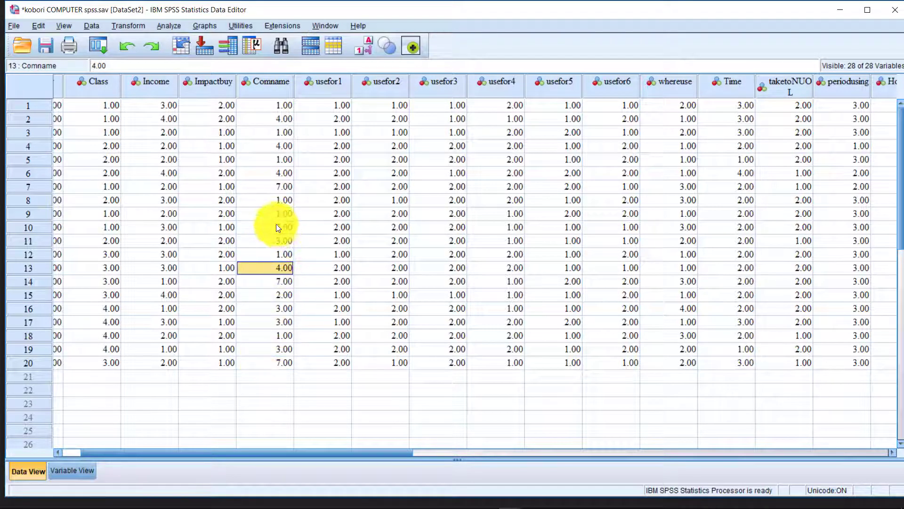
click(273, 226)
click(275, 159)
click(279, 133)
click(284, 117)
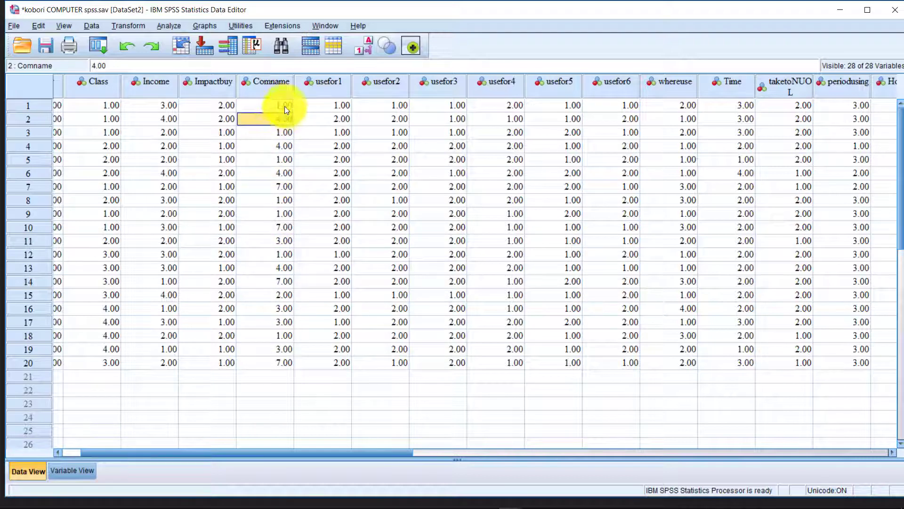
click(285, 106)
click(840, 9)
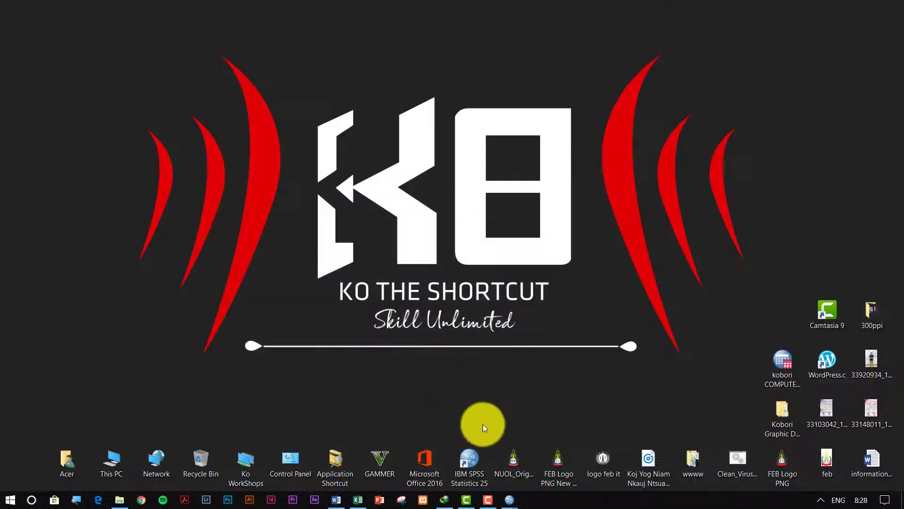
mouse_move(515, 499)
click(530, 451)
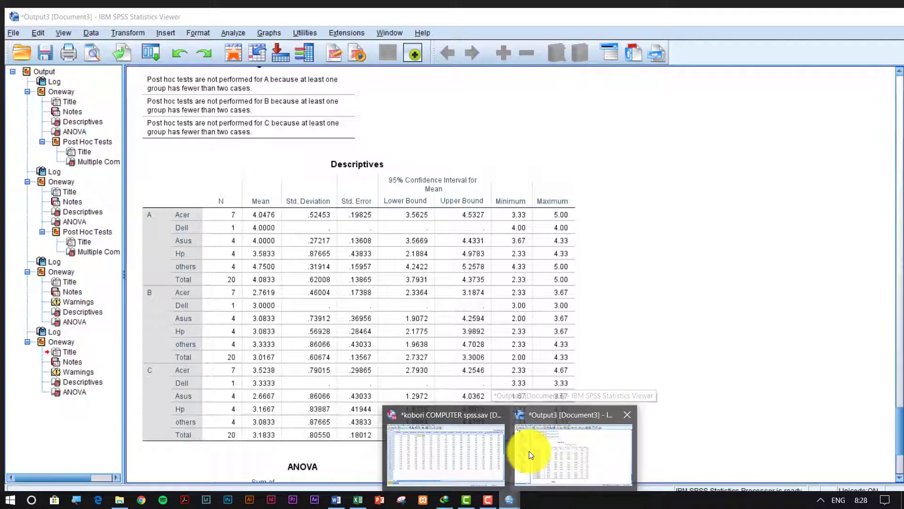
click(529, 451)
scroll(322, 214, up, 3)
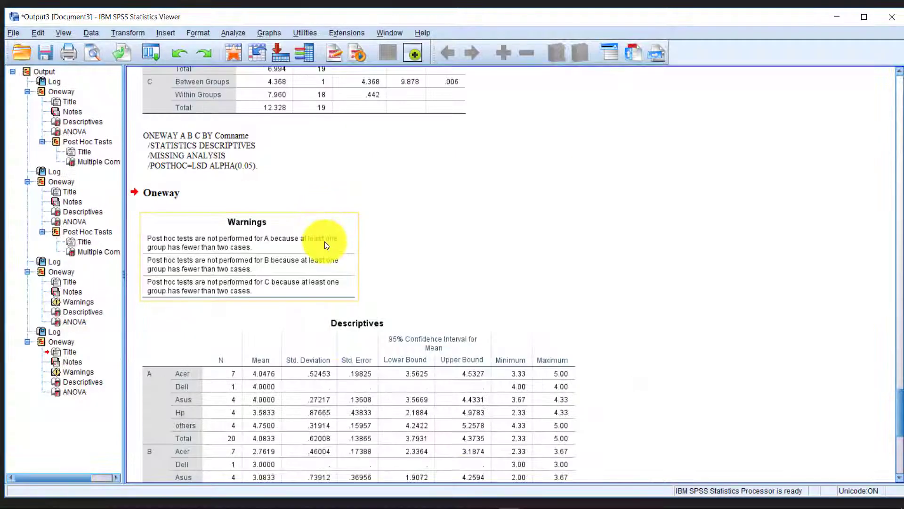
scroll(324, 241, down, 3)
click(277, 87)
scroll(301, 240, down, 3)
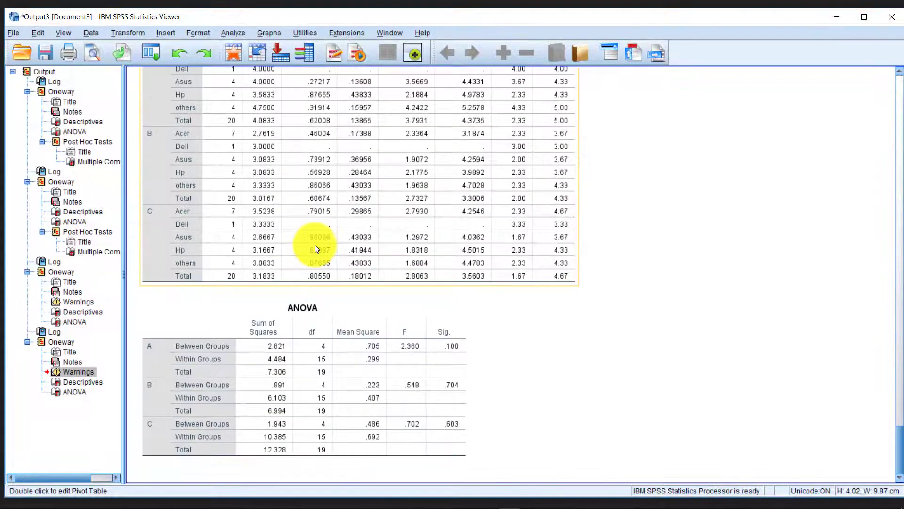
scroll(323, 259, up, 3)
scroll(323, 263, down, 3)
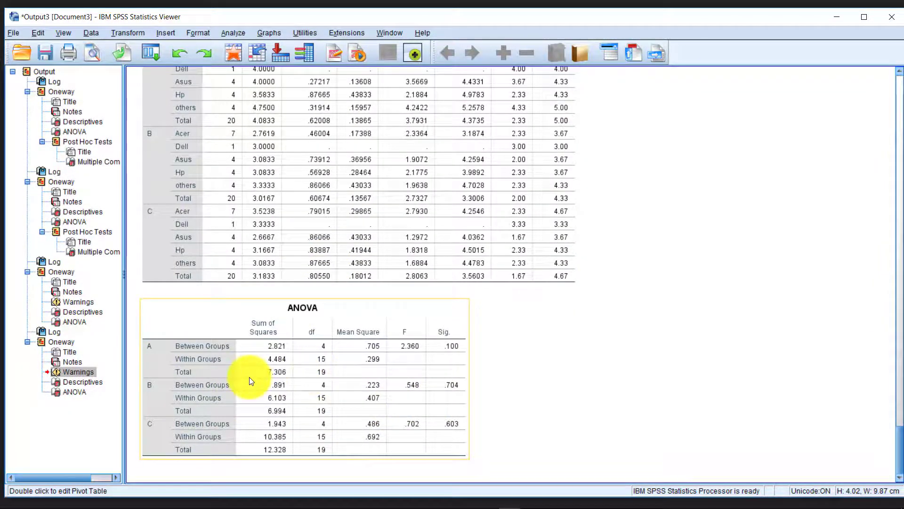
scroll(250, 377, up, 15)
scroll(248, 338, up, 6)
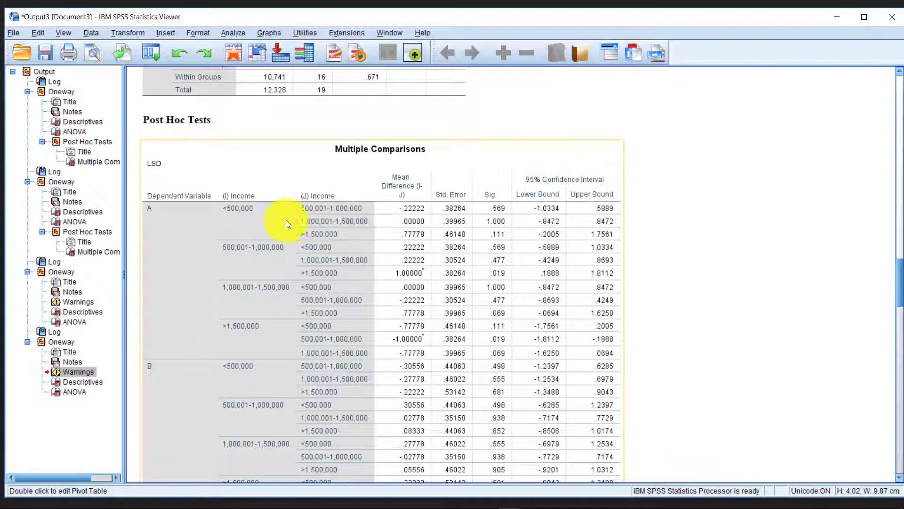
scroll(347, 299, down, 15)
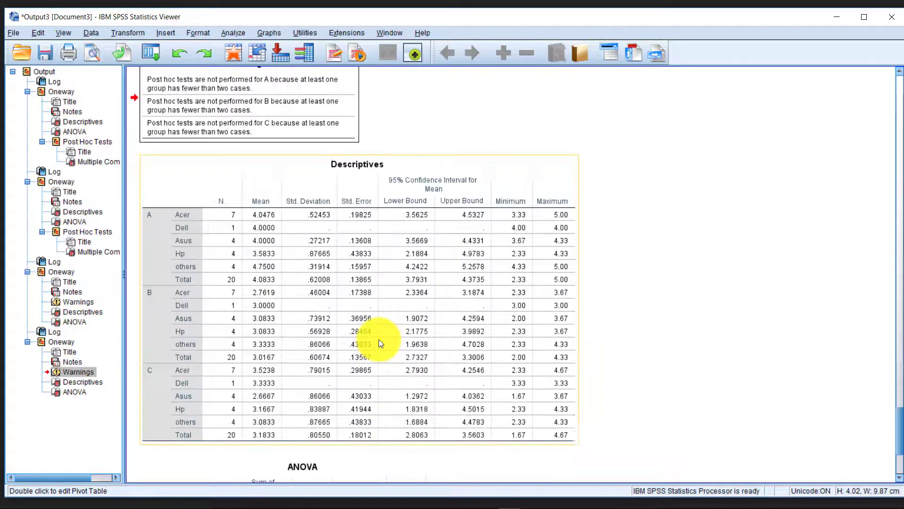
scroll(376, 340, down, 5)
scroll(339, 357, up, 10)
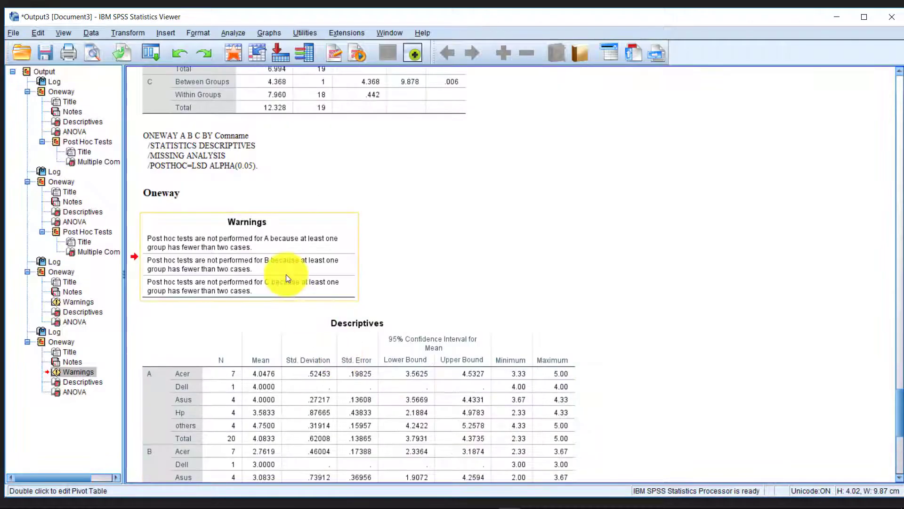
scroll(607, 226, down, 10)
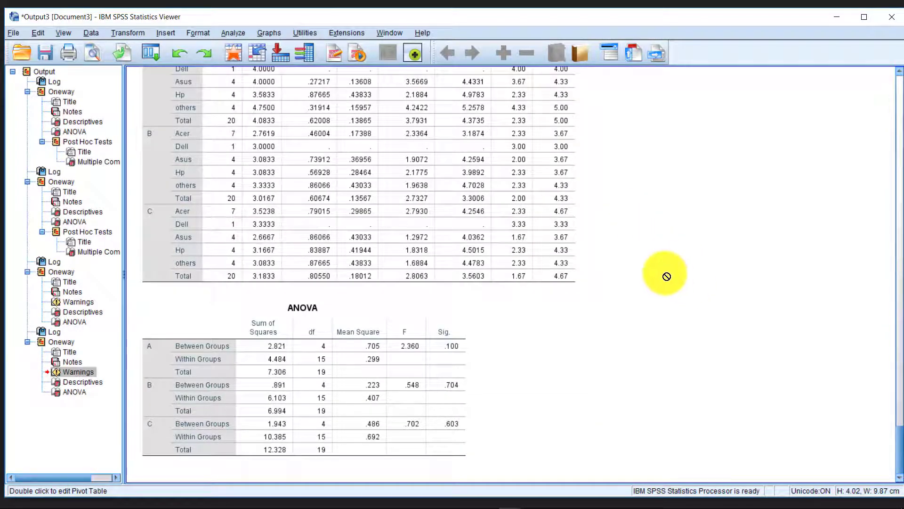
scroll(690, 262, up, 10)
scroll(691, 260, down, 10)
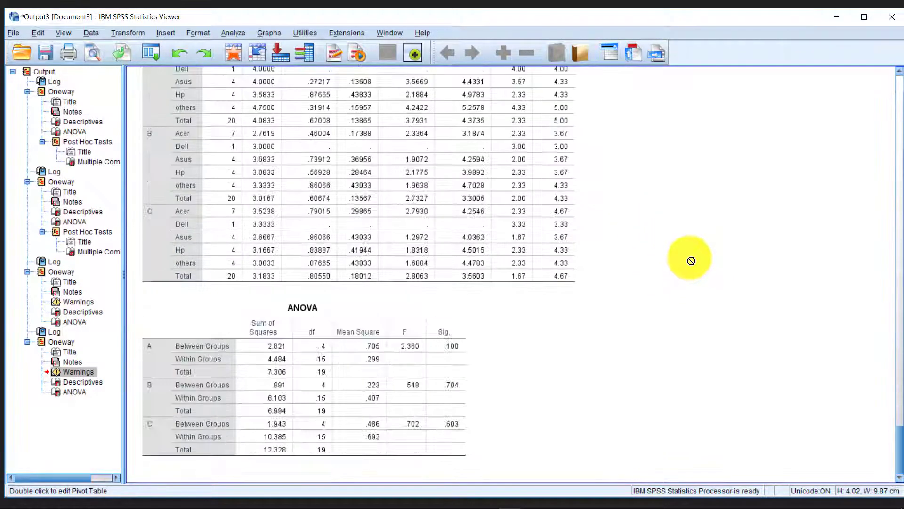
click(837, 17)
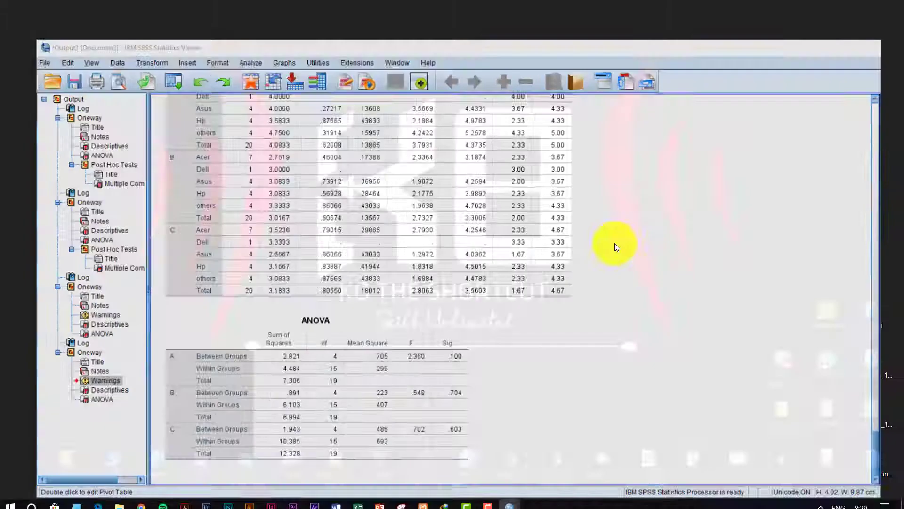
mouse_move(509, 499)
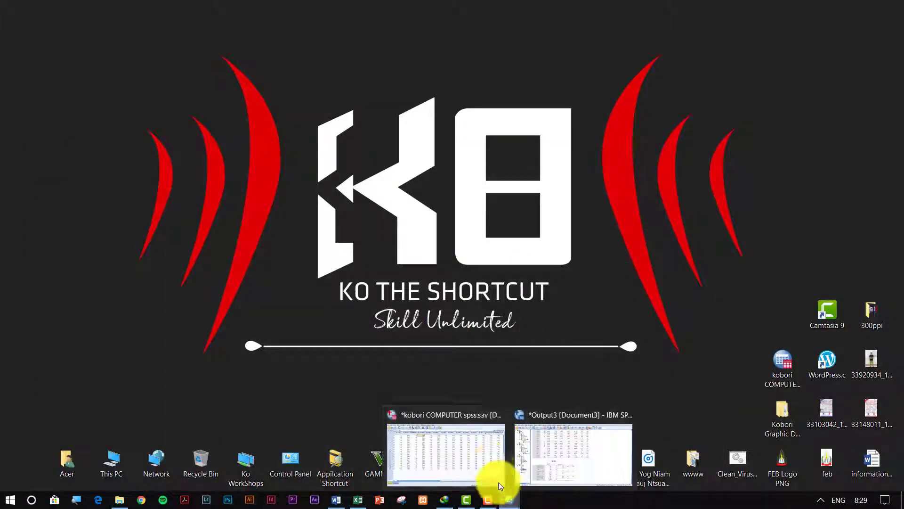
click(491, 459)
Leave the data window and switch to the Output3 viewer.
click(565, 132)
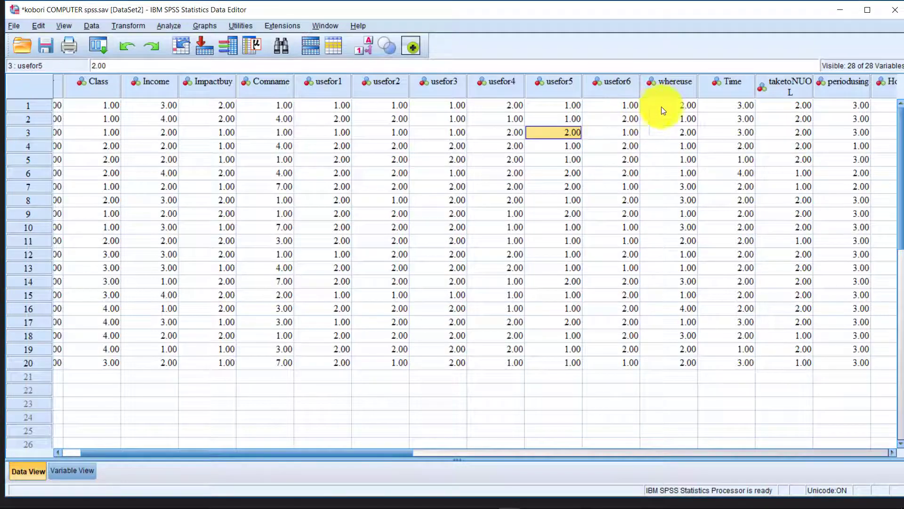
click(840, 10)
mouse_move(520, 493)
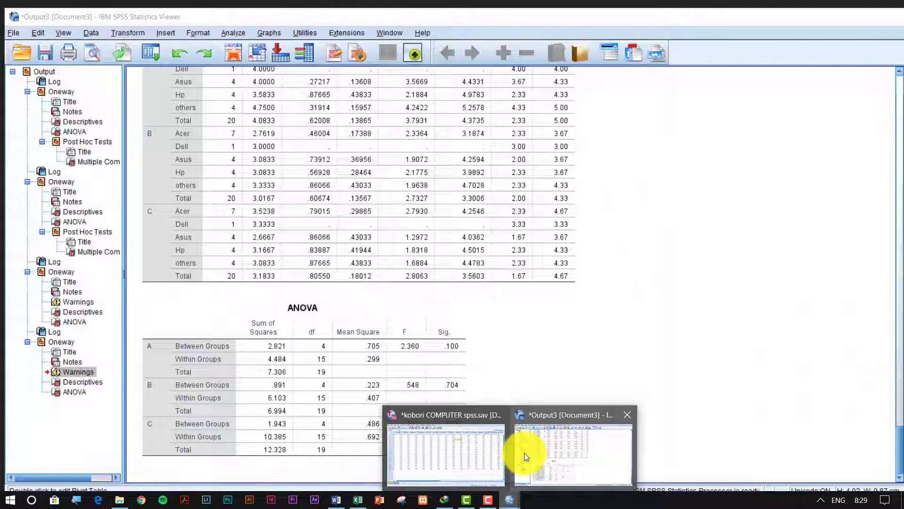
click(524, 453)
scroll(430, 273, down, 10)
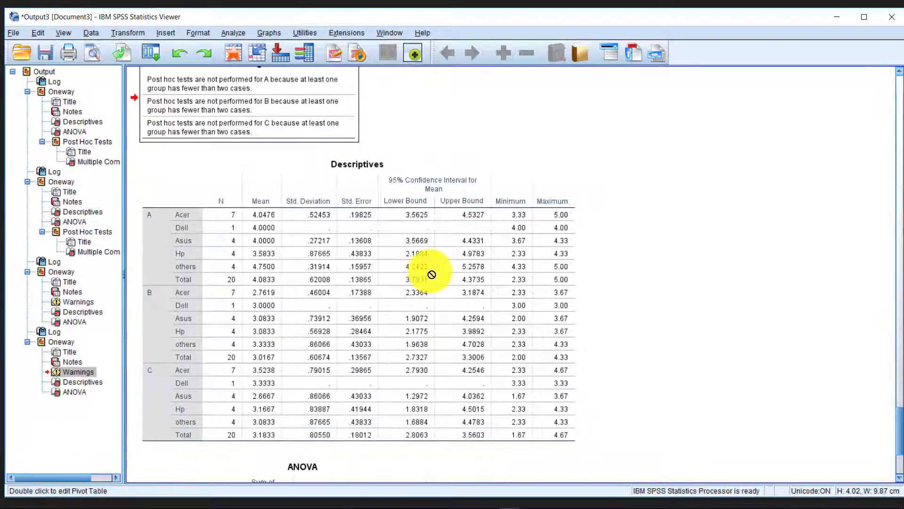
scroll(398, 140, up, 3)
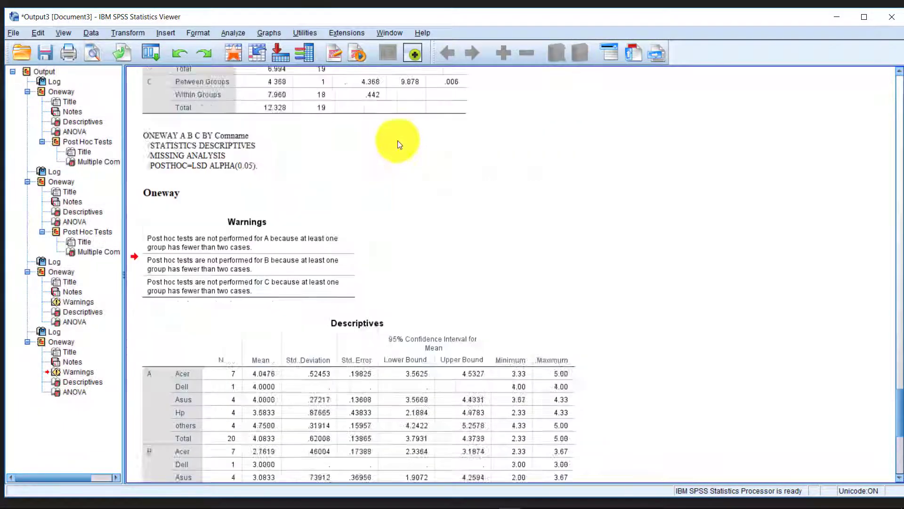
Delete the last Log entry and last Oneway analysis output.
click(303, 253)
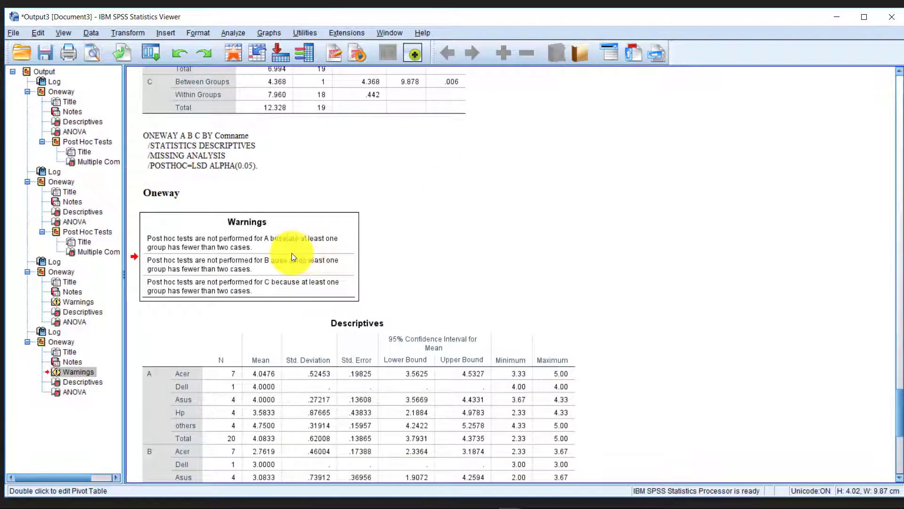
click(273, 174)
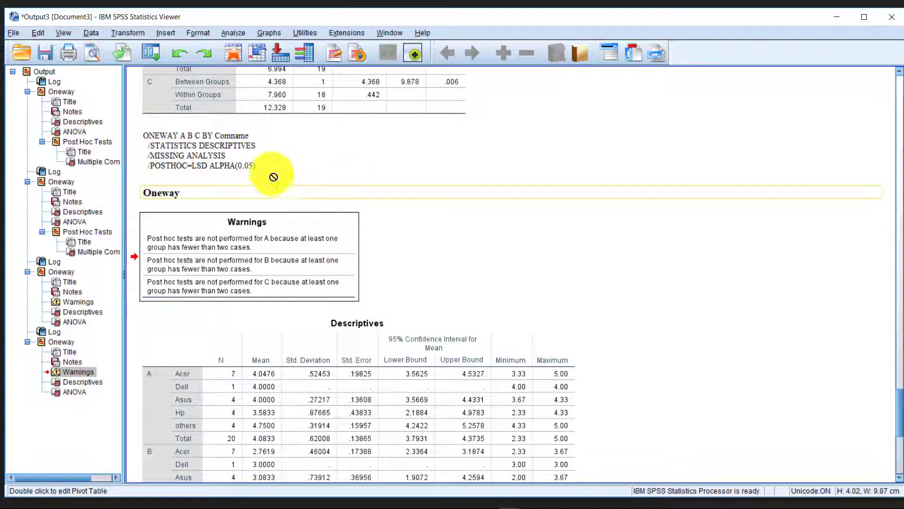
click(55, 334)
drag(405, 329, 621, 257)
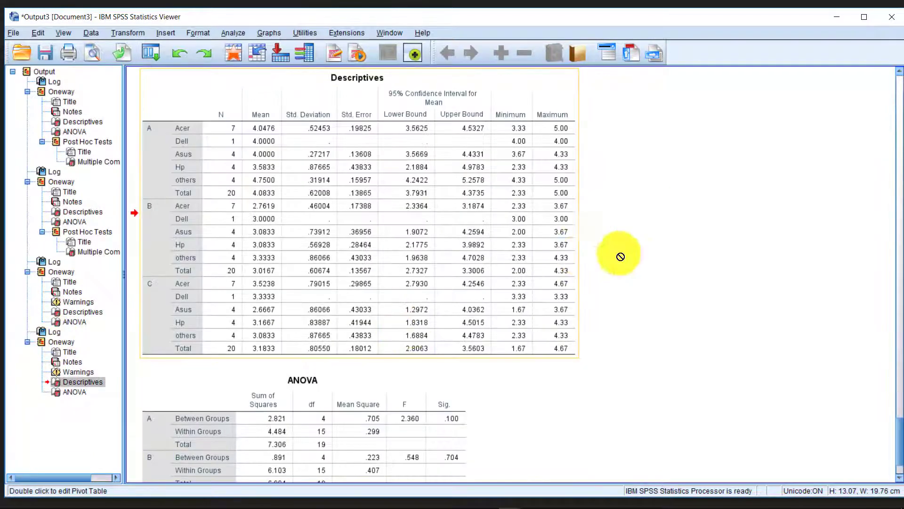
click(319, 466)
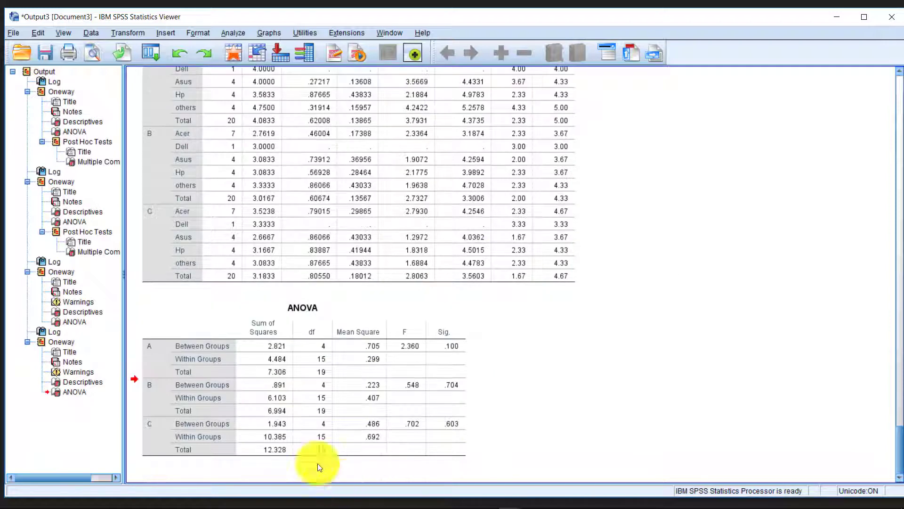
click(58, 341)
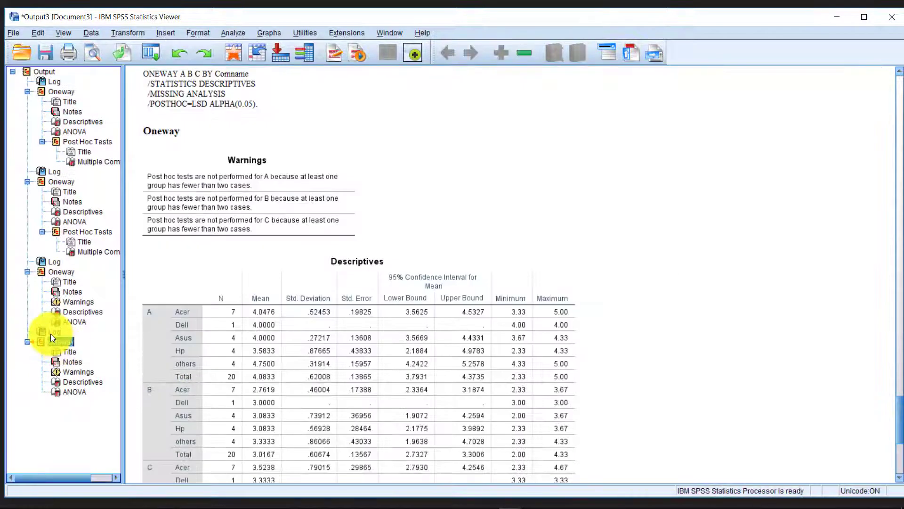
click(50, 334)
key(Delete)
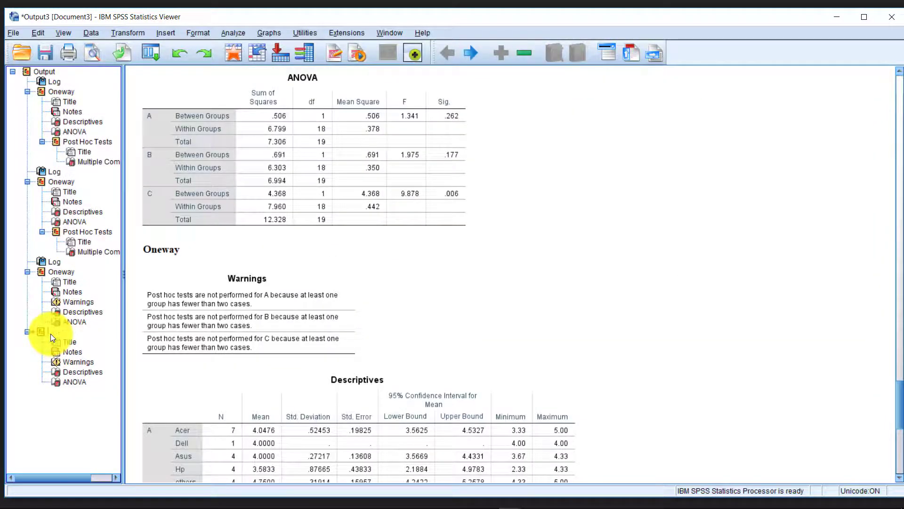
key(Delete)
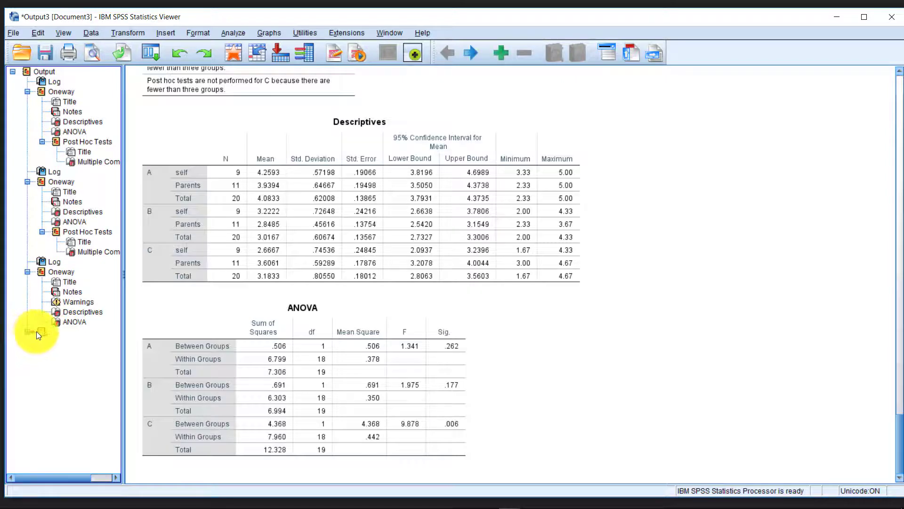
Collapse and delete the remaining extra Oneway group.
click(27, 272)
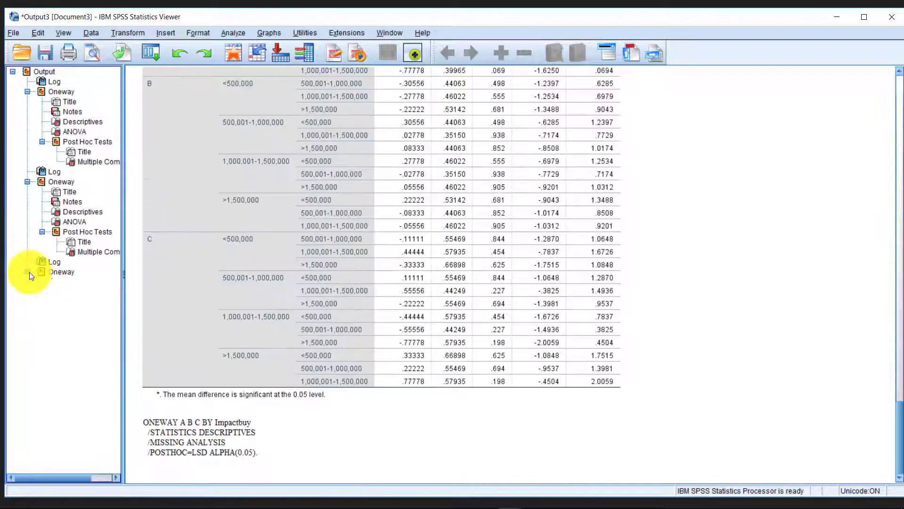
click(27, 272)
click(27, 272)
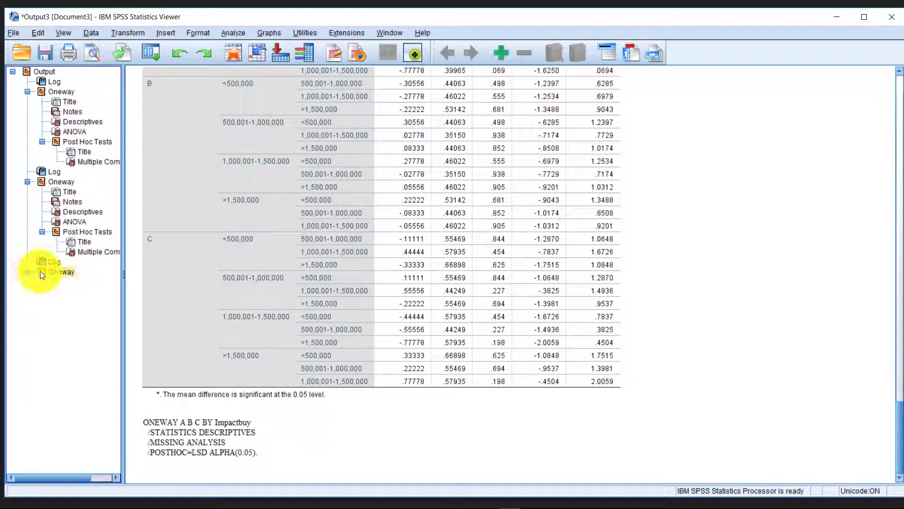
key(Delete)
Delete the leftover Log entry and select all remaining output.
click(43, 261)
key(Delete)
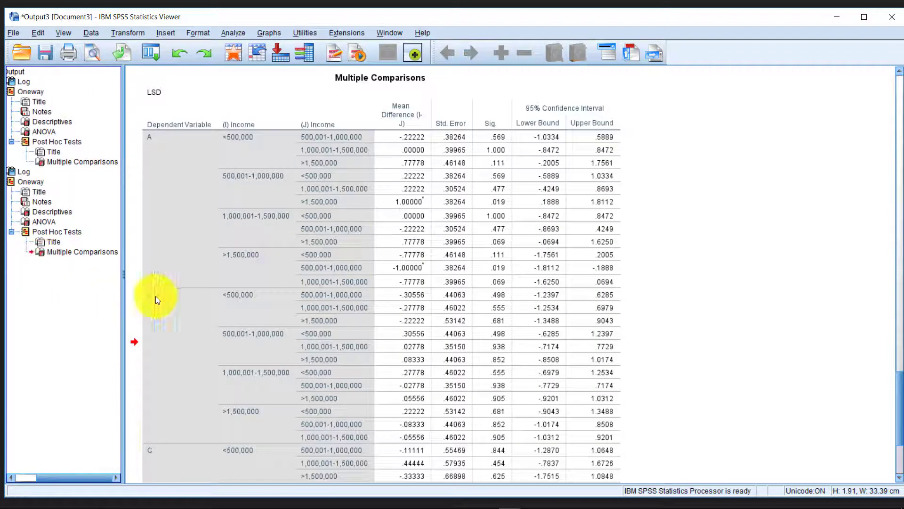
scroll(690, 208, down, 20)
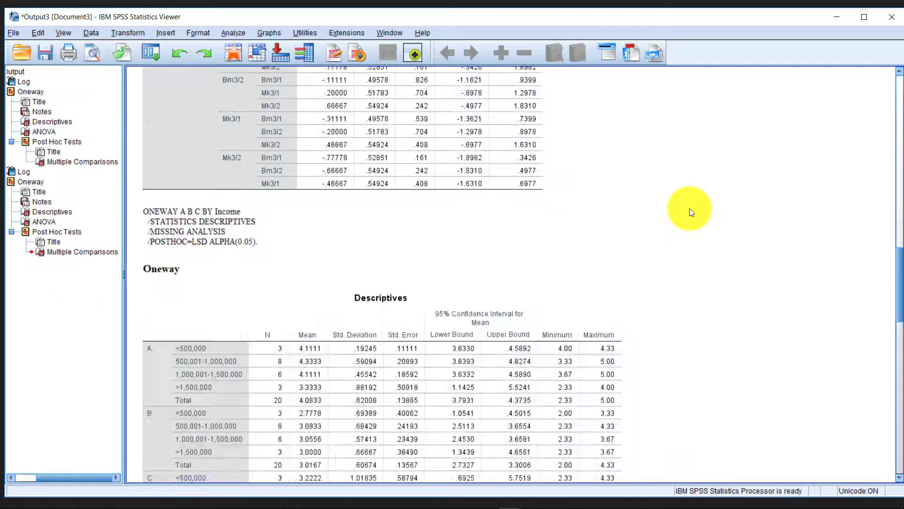
key(ctrl+a)
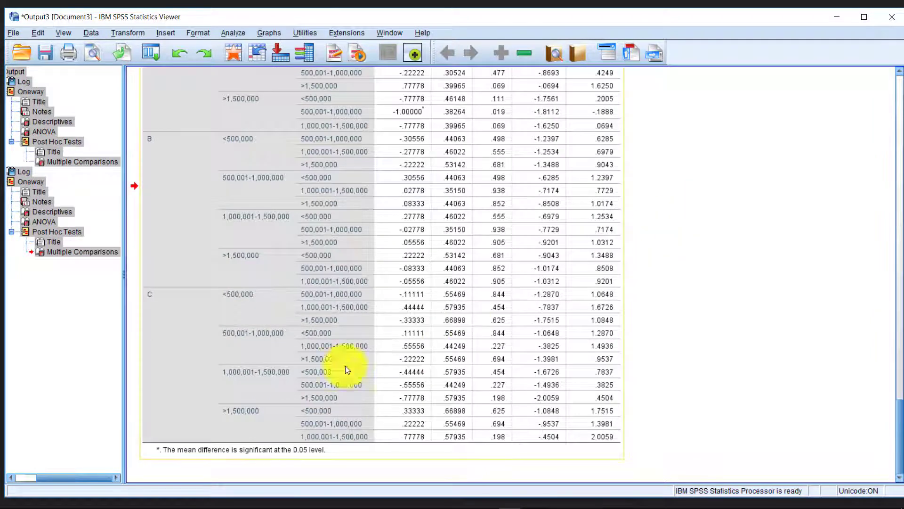
Glance at the Excel workbook, then return to the SPSS output.
click(362, 499)
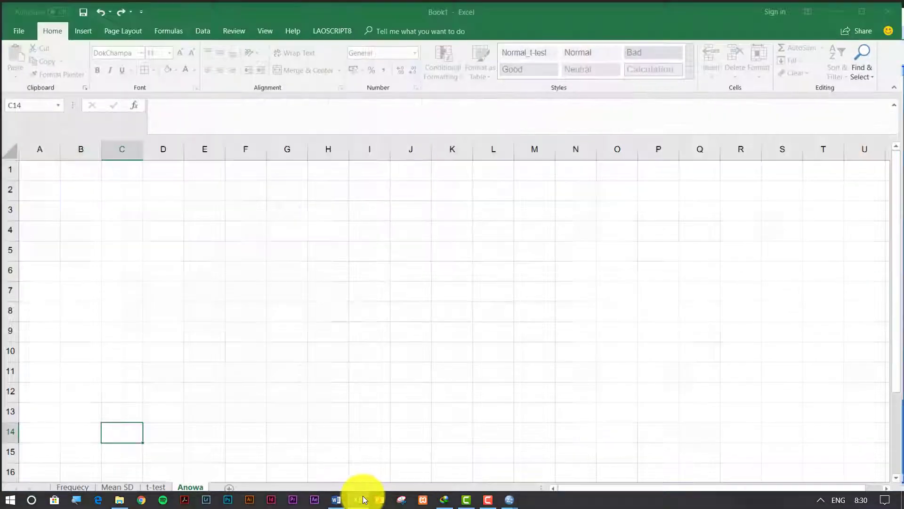
click(832, 4)
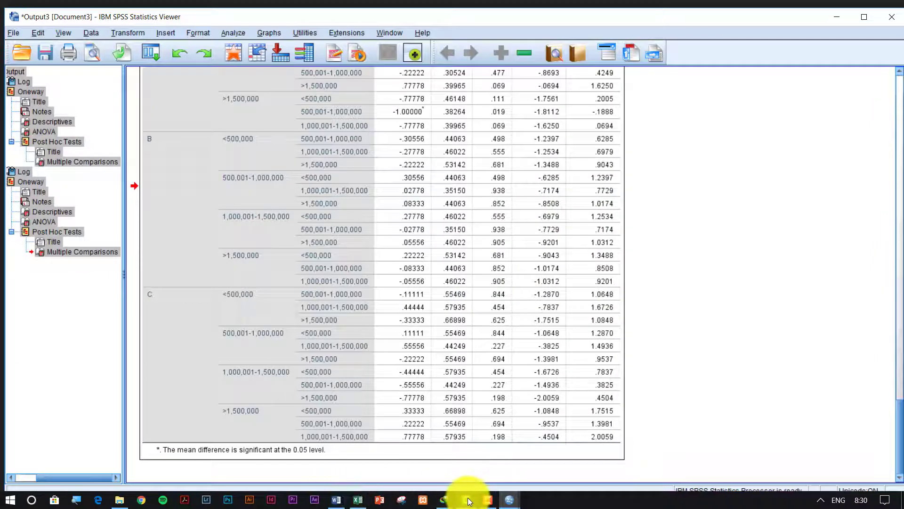
mouse_move(469, 500)
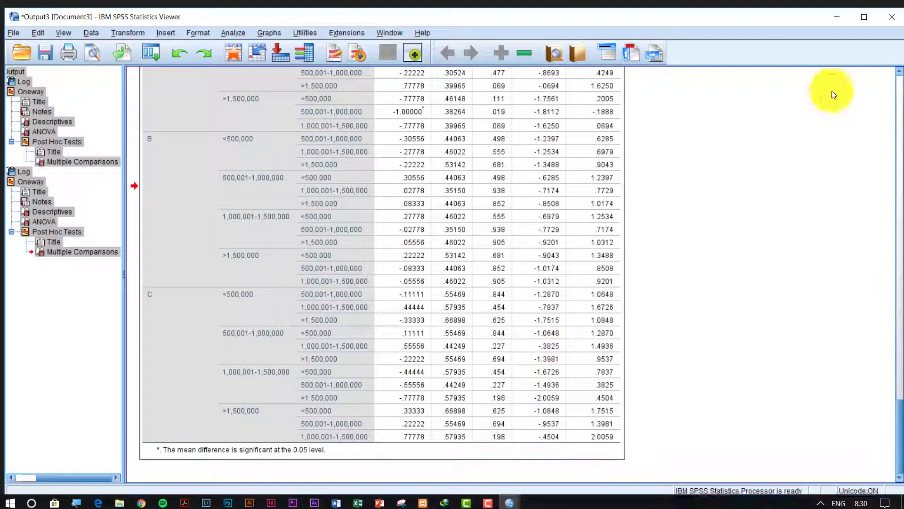
Paste the SPSS output into sheet Anowa at B2, review it, then undo the paste.
click(837, 19)
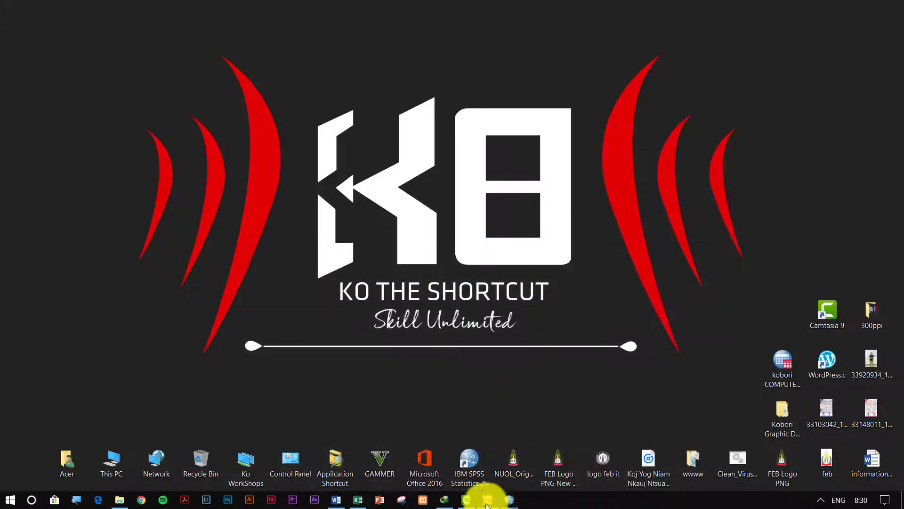
click(368, 503)
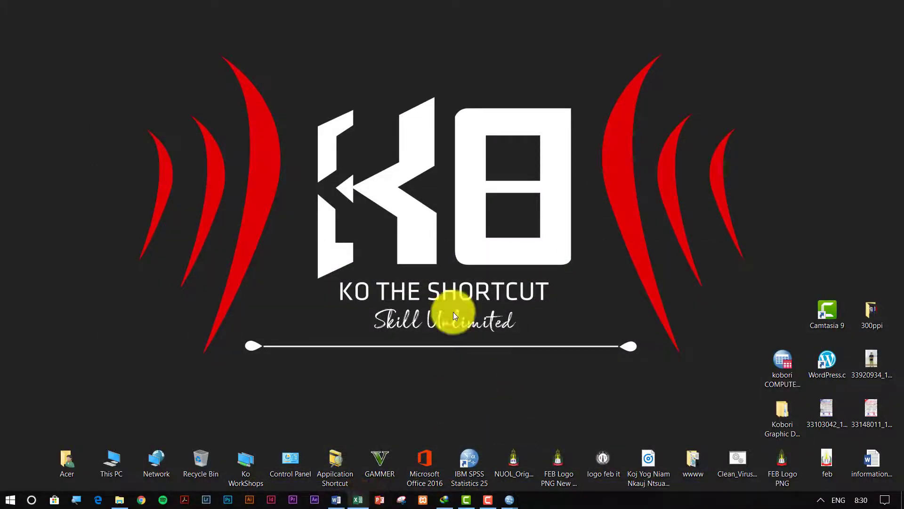
click(81, 193)
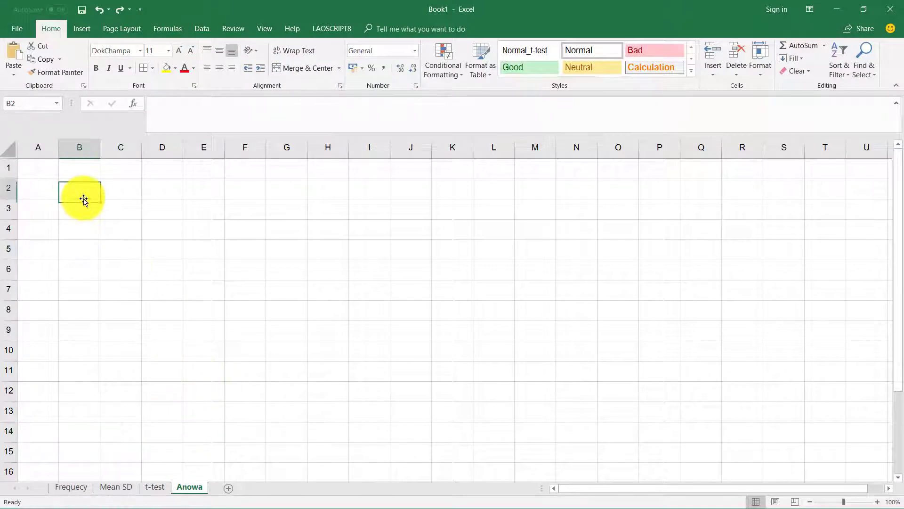
key(ctrl+v)
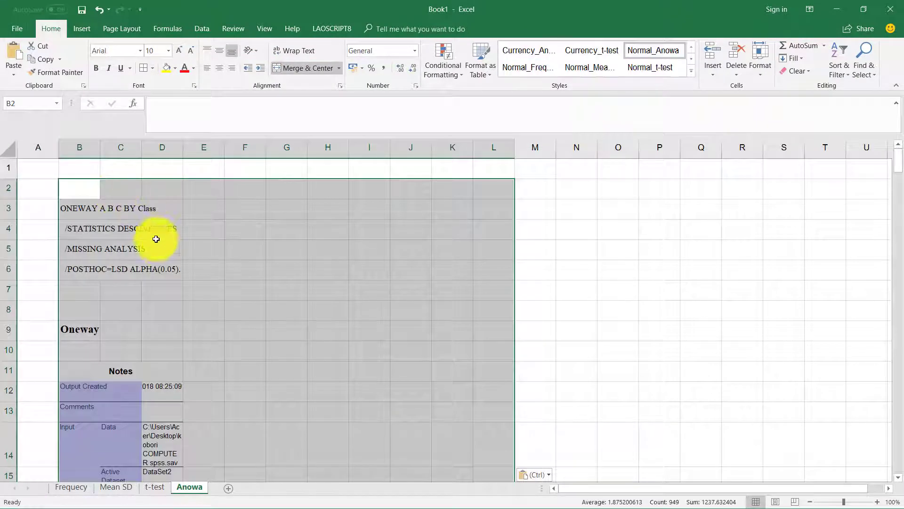
scroll(152, 248, down, 6)
click(154, 256)
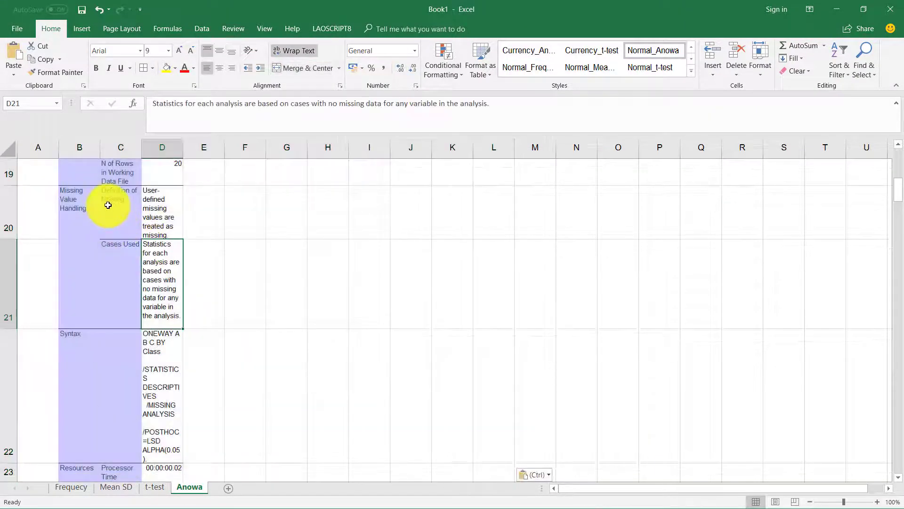
scroll(117, 250, up, 4)
scroll(121, 248, down, 1)
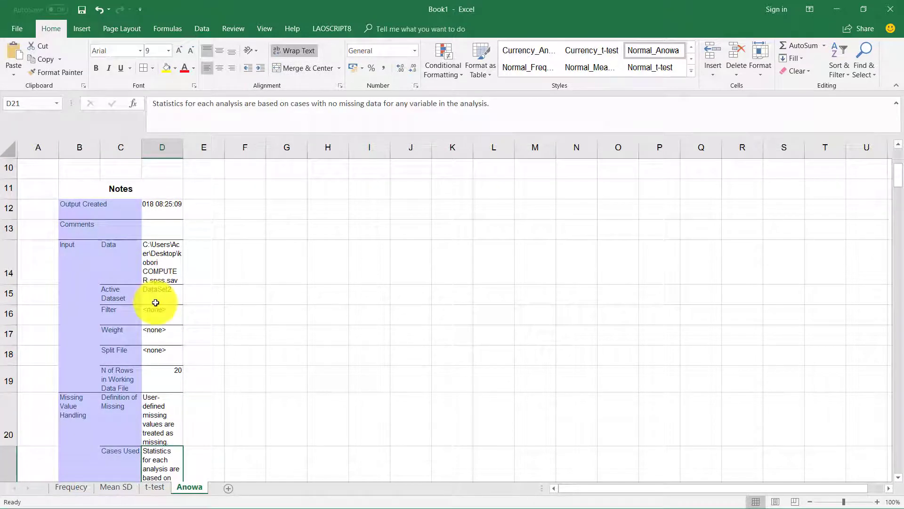
key(ctrl+z)
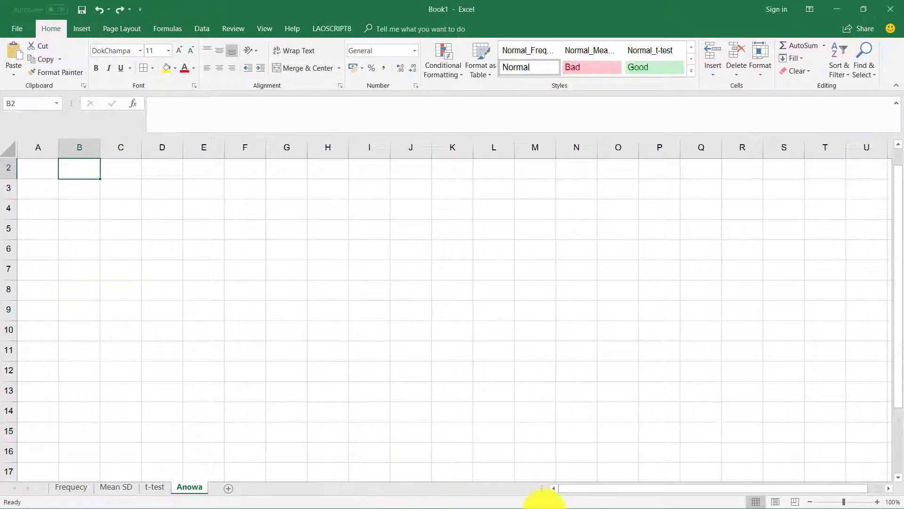
click(79, 194)
key(ctrl+v)
scroll(87, 215, down, 1)
scroll(95, 227, down, 8)
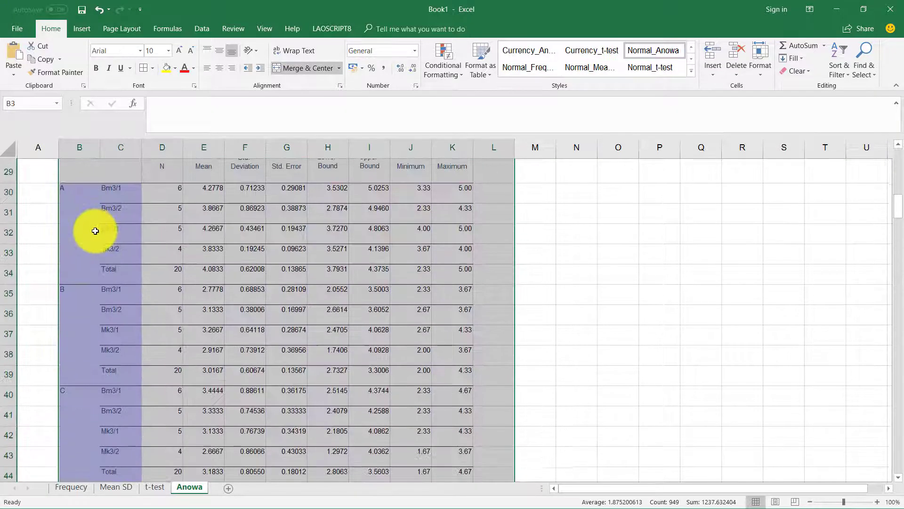
scroll(94, 228, up, 4)
click(113, 226)
scroll(121, 262, down, 6)
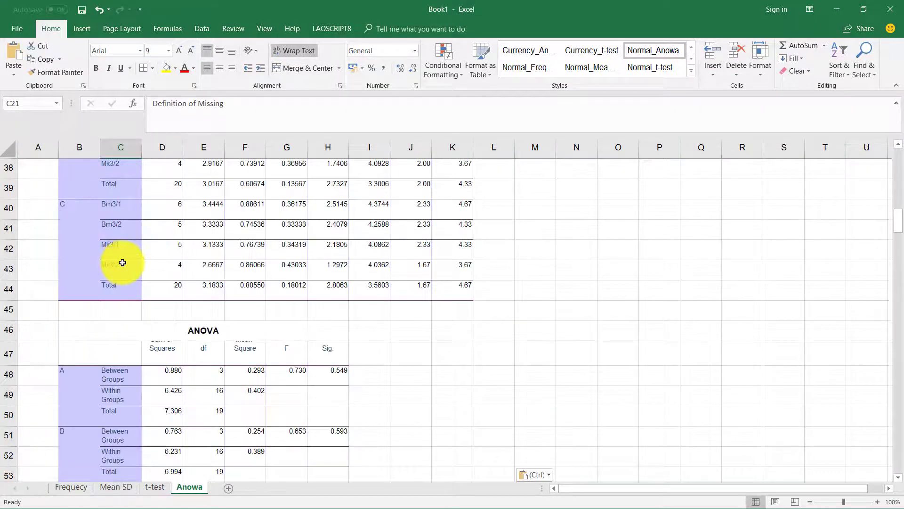
scroll(121, 260, up, 6)
scroll(108, 342, down, 1)
scroll(65, 333, up, 1)
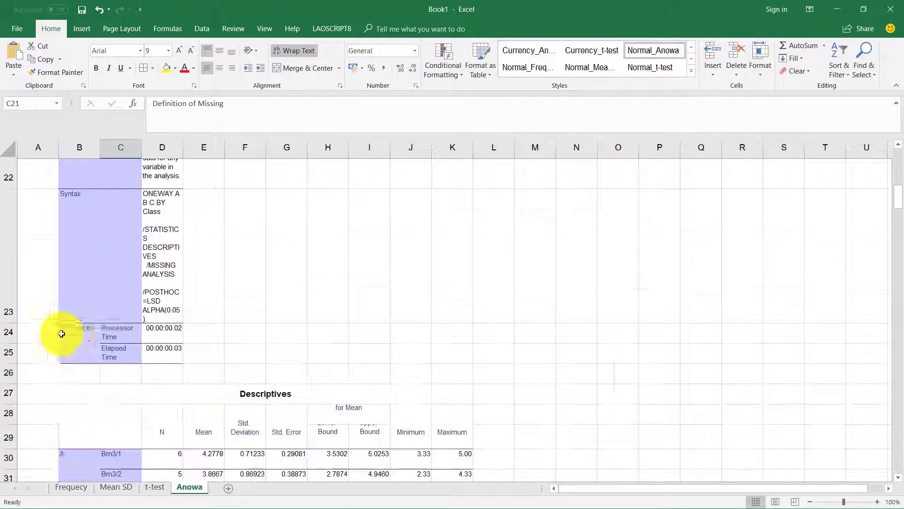
scroll(11, 245, up, 2)
scroll(11, 245, up, 1)
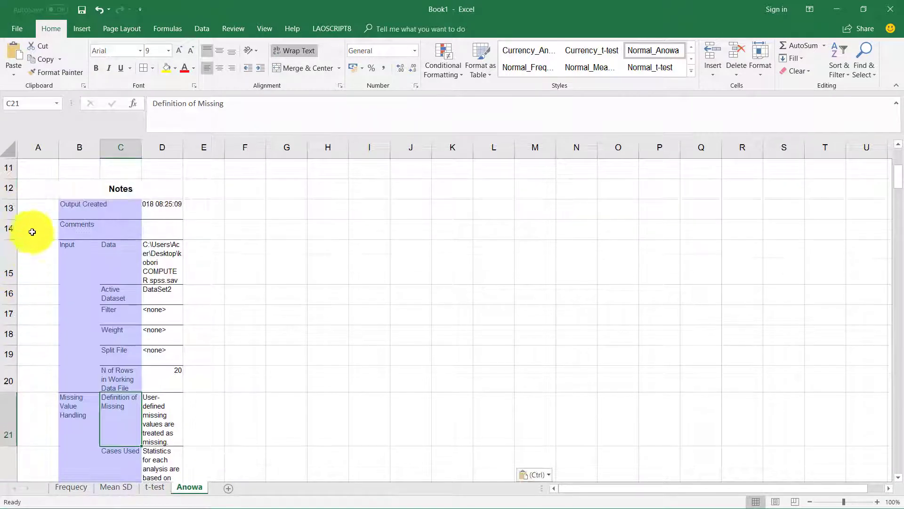
drag(12, 216, 18, 186)
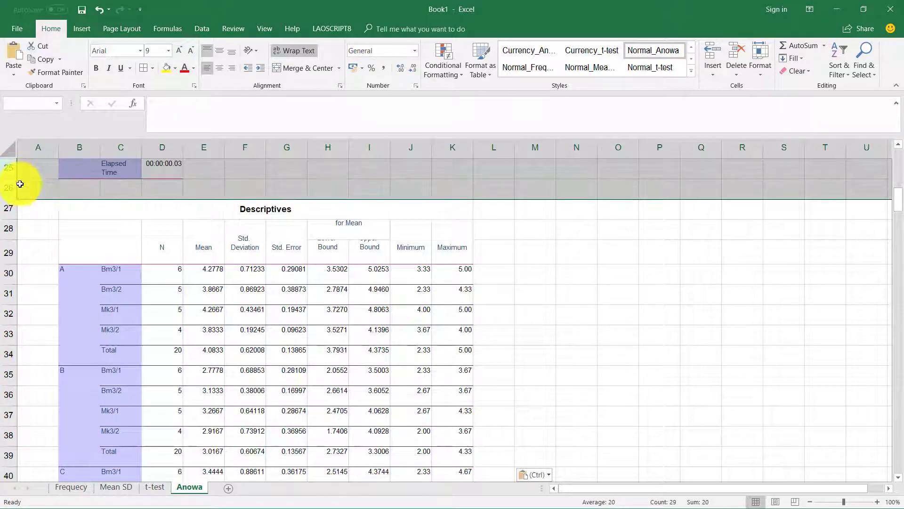
right_click(16, 186)
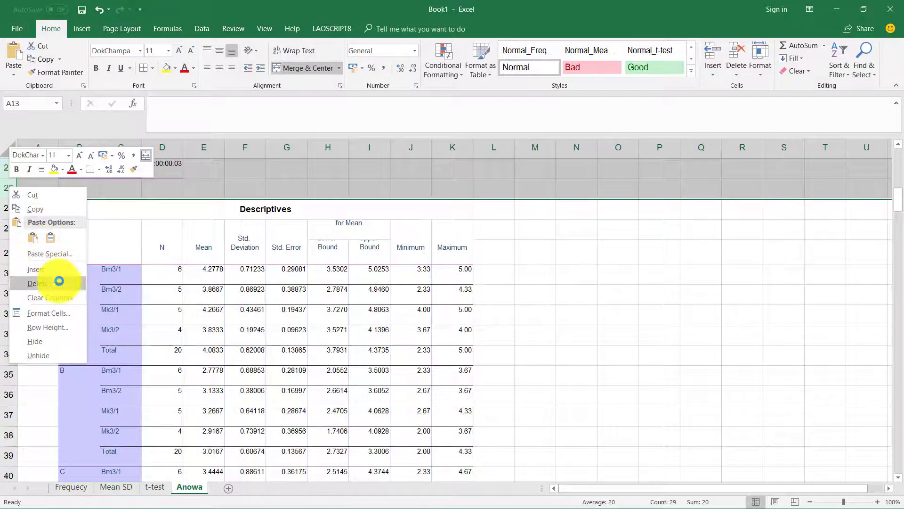
click(58, 282)
click(242, 287)
scroll(351, 275, down, 6)
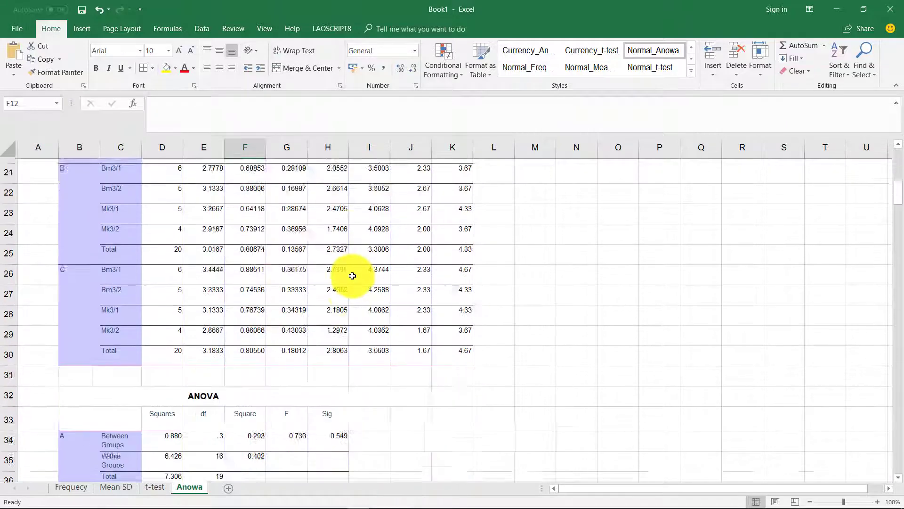
scroll(254, 351, down, 3)
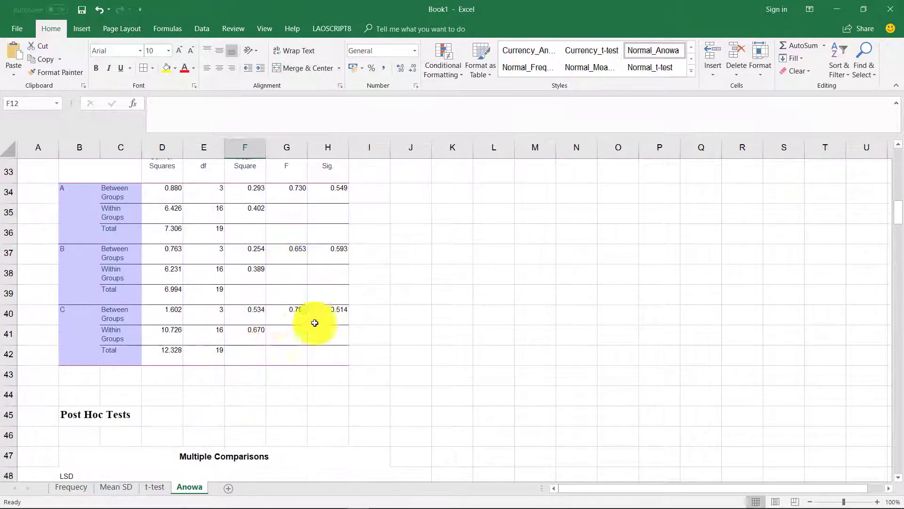
scroll(431, 245, down, 9)
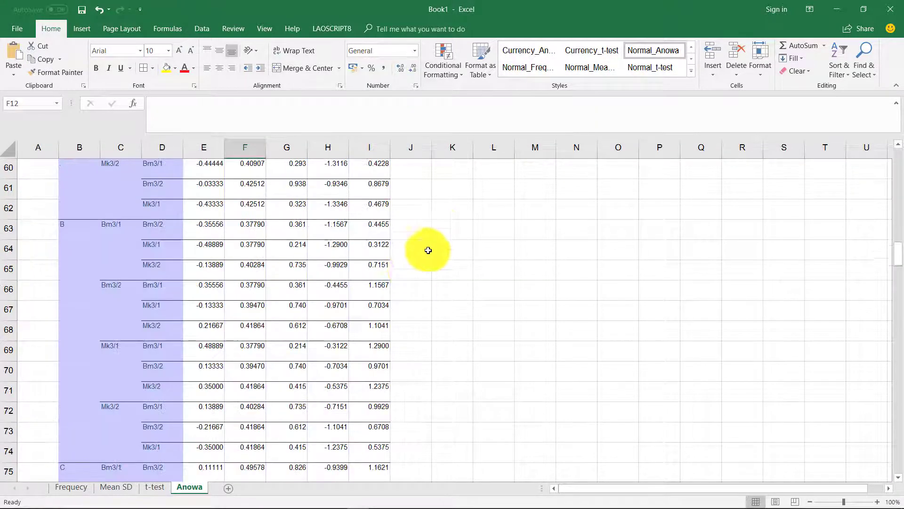
scroll(422, 301, down, 9)
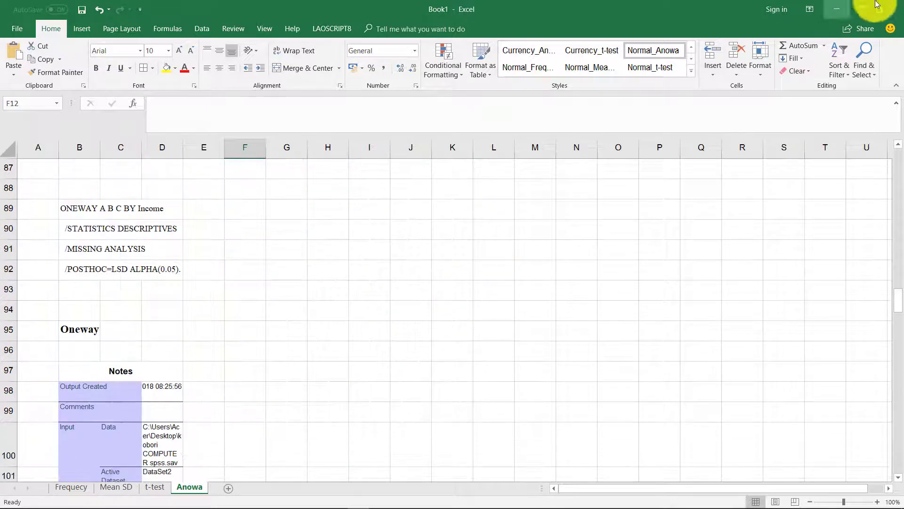
On closing Excel, save the workbook to the Desktop as 'spss new com'.
click(897, 6)
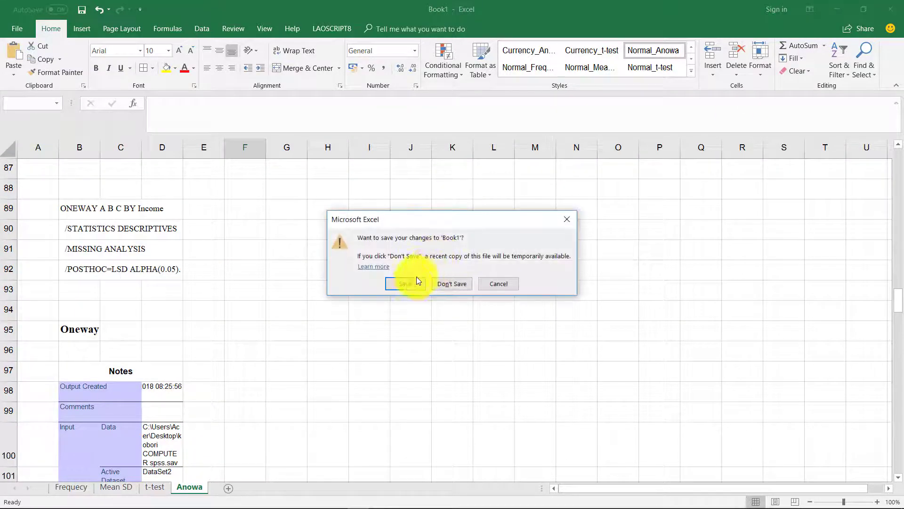
click(413, 288)
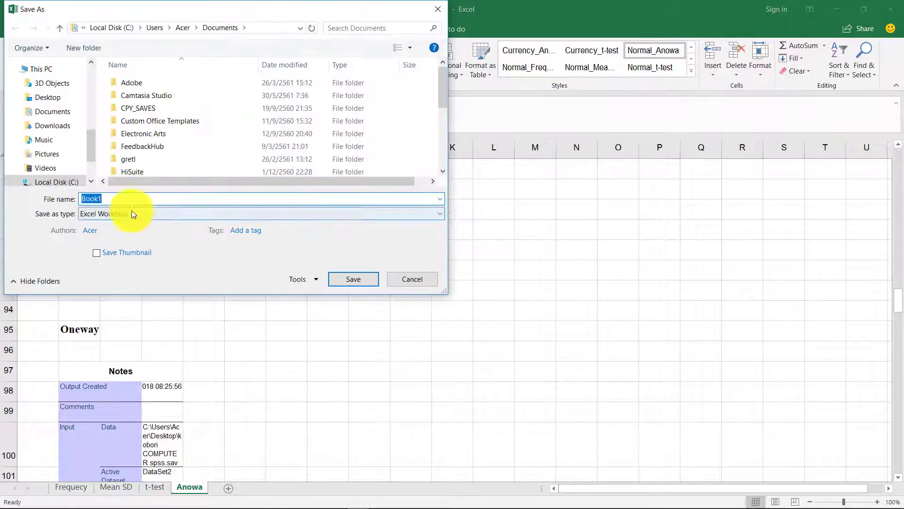
click(56, 98)
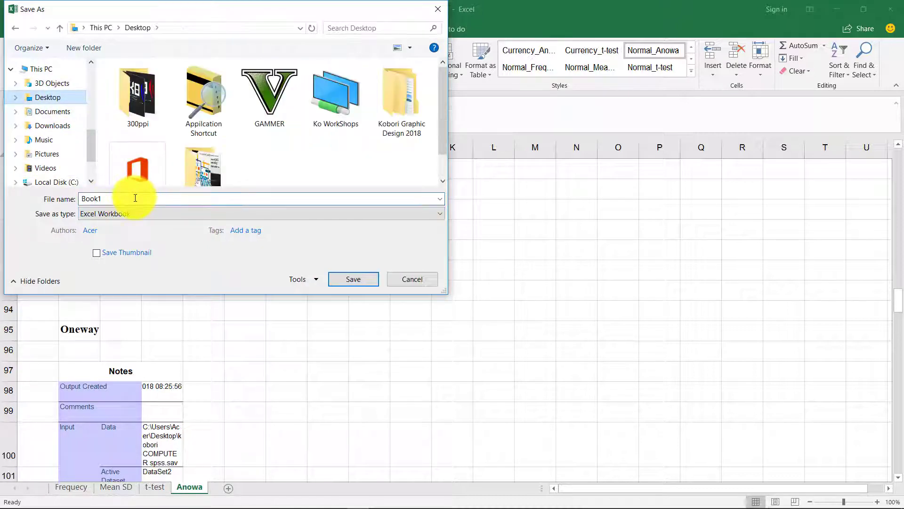
text(ss new com)
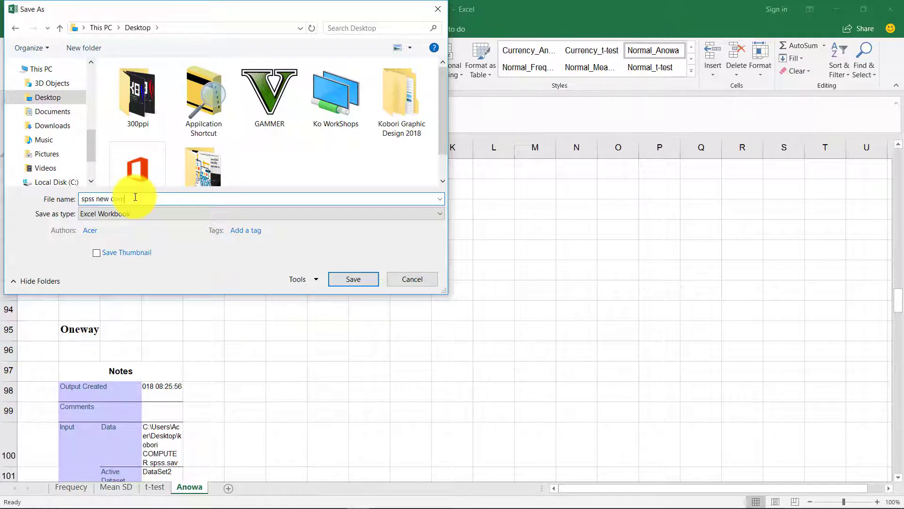
key(Return)
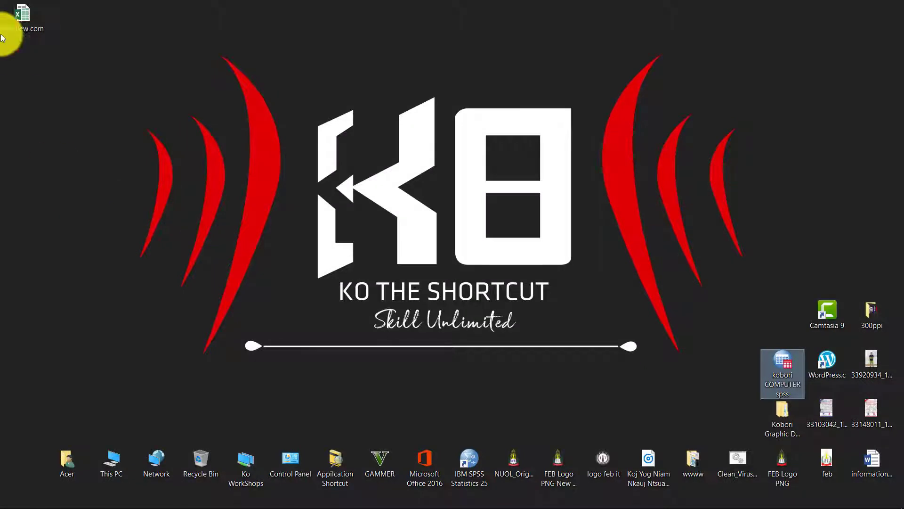
Tidy and refresh the desktop, then bring back the SPSS kobori COMPUTER spss.sav window.
drag(19, 21, 756, 285)
right_click(669, 175)
click(686, 212)
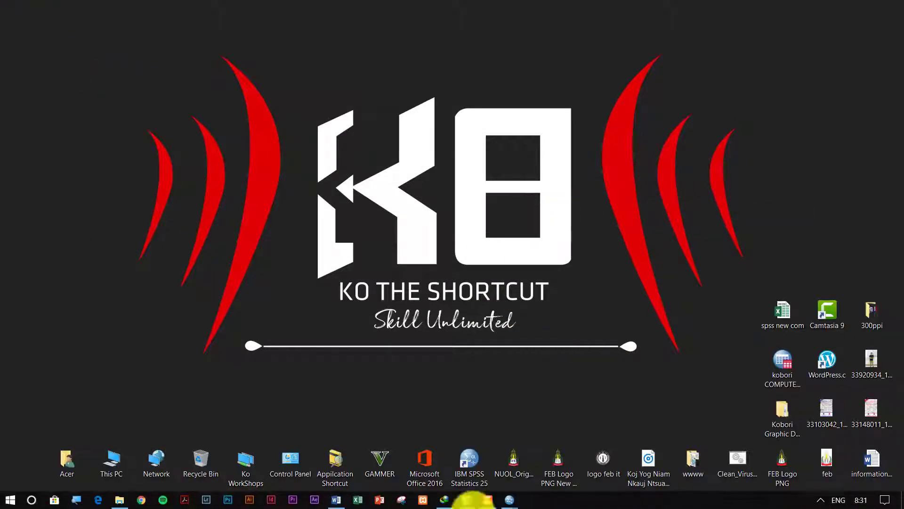
mouse_move(509, 498)
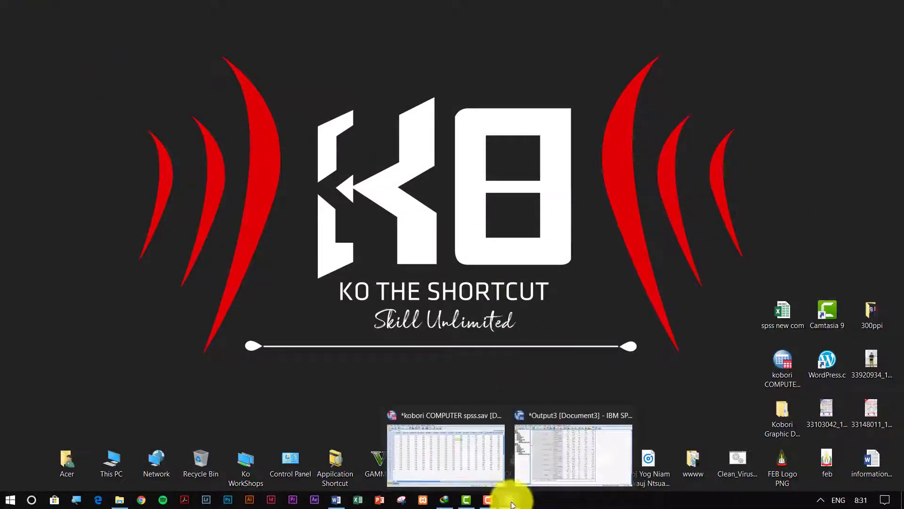
click(493, 446)
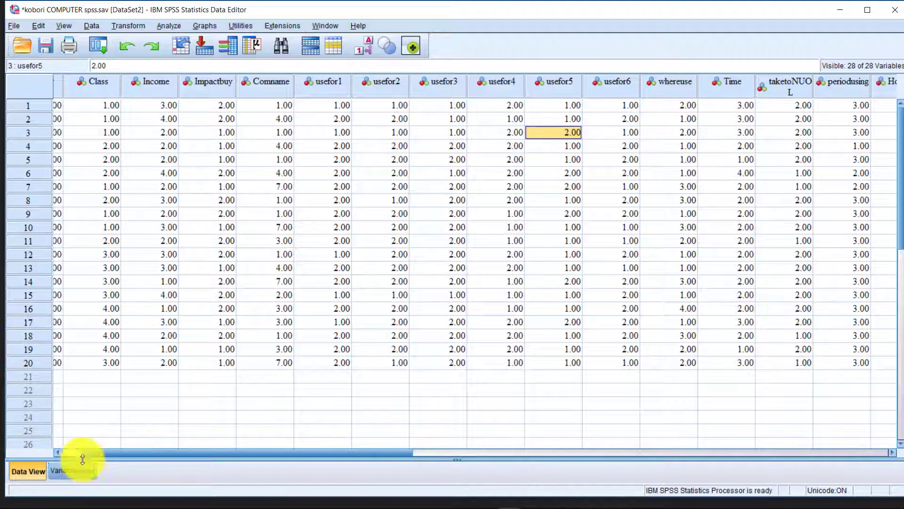
In Variable View, review Income, Impactbuy, A1–C and the usefor2, taketoNUOL and Howusing value labels.
click(72, 470)
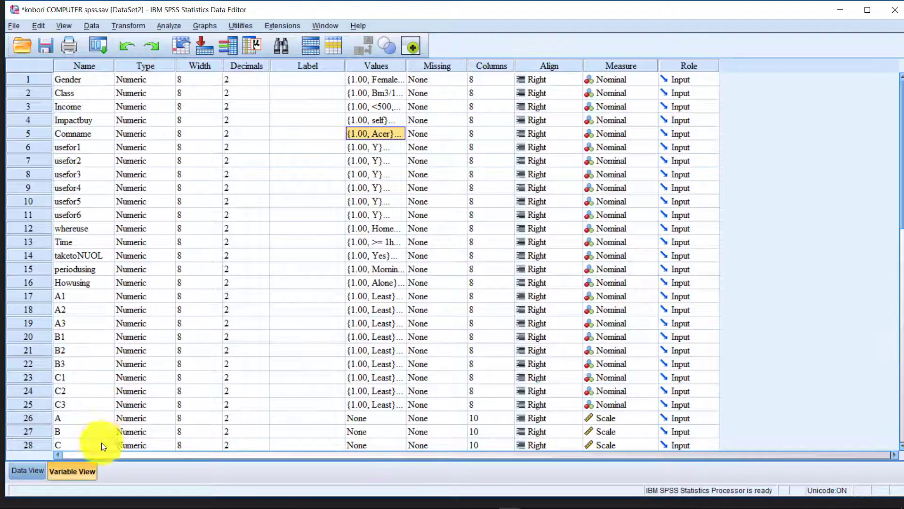
scroll(386, 230, down, 6)
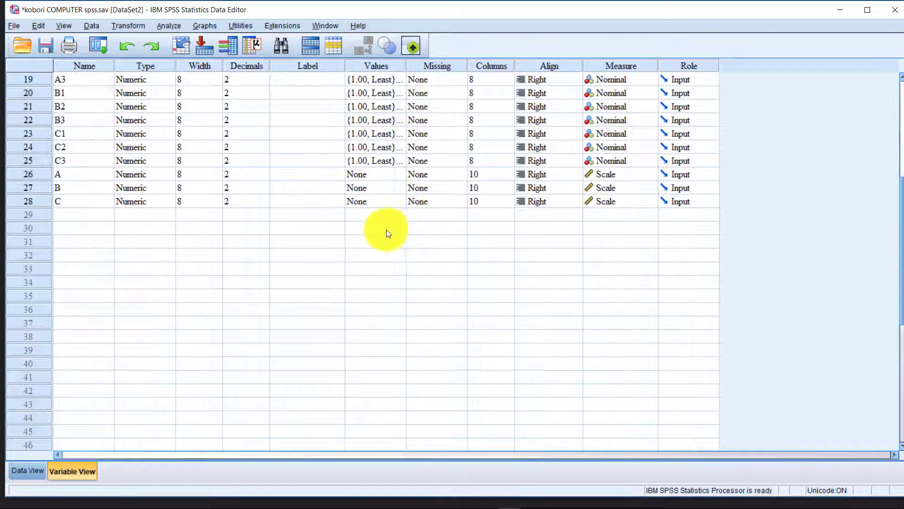
scroll(369, 256, up, 6)
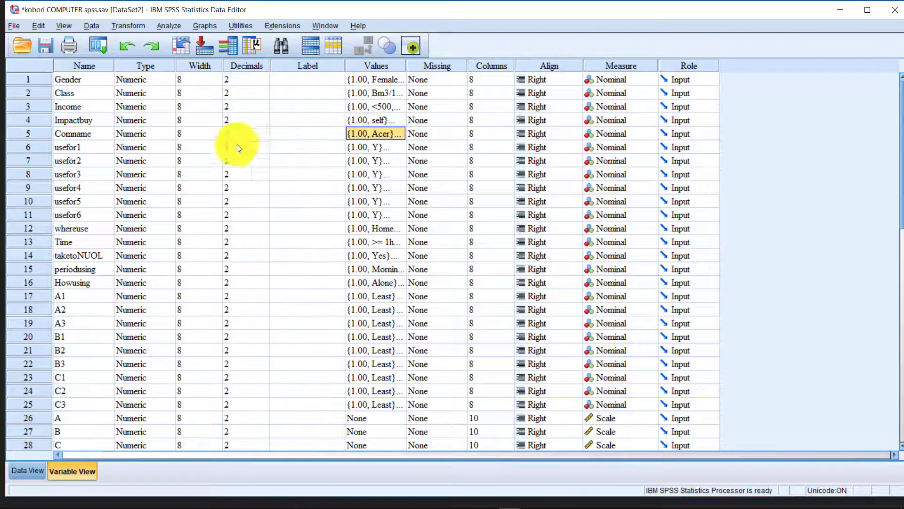
click(89, 109)
click(89, 119)
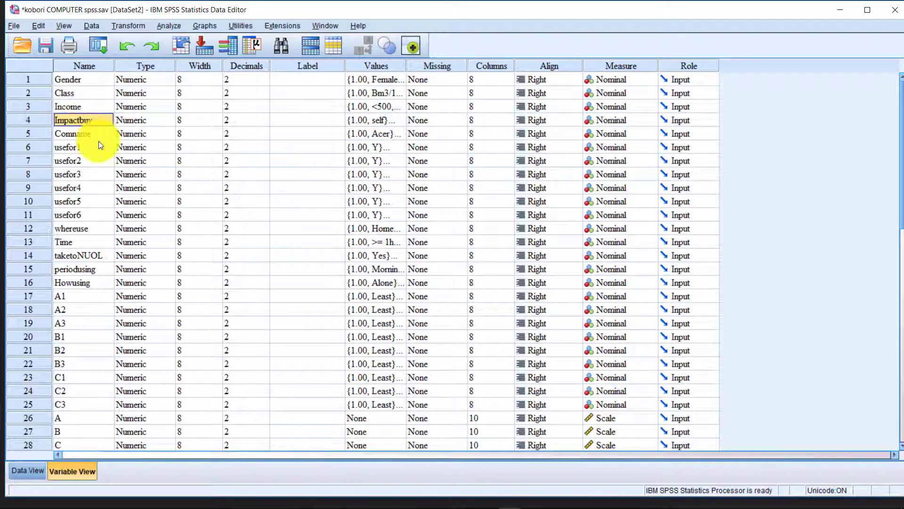
click(368, 160)
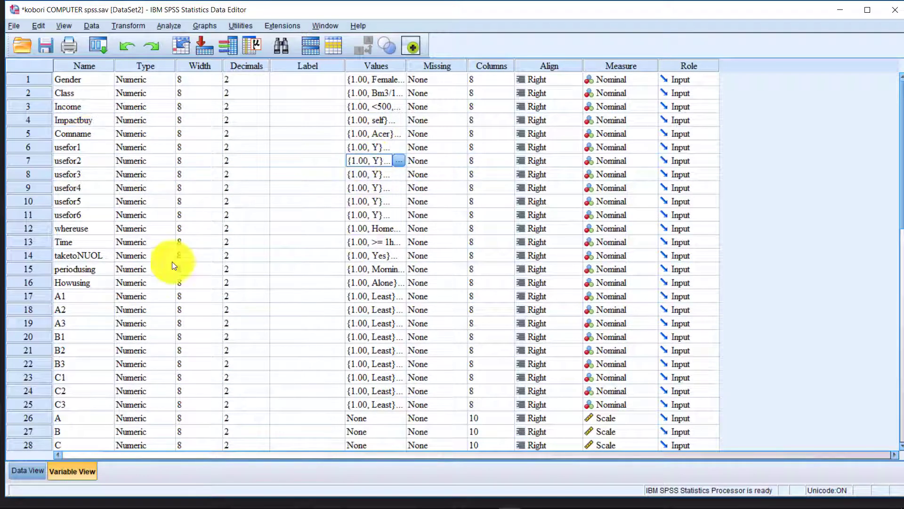
scroll(171, 261, down, 3)
drag(78, 171, 101, 325)
click(112, 360)
click(372, 135)
click(391, 161)
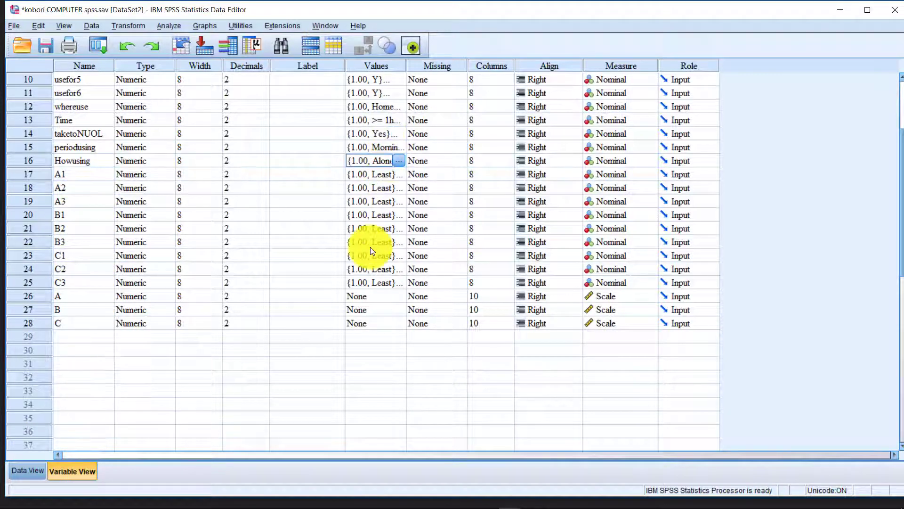
scroll(363, 282, up, 3)
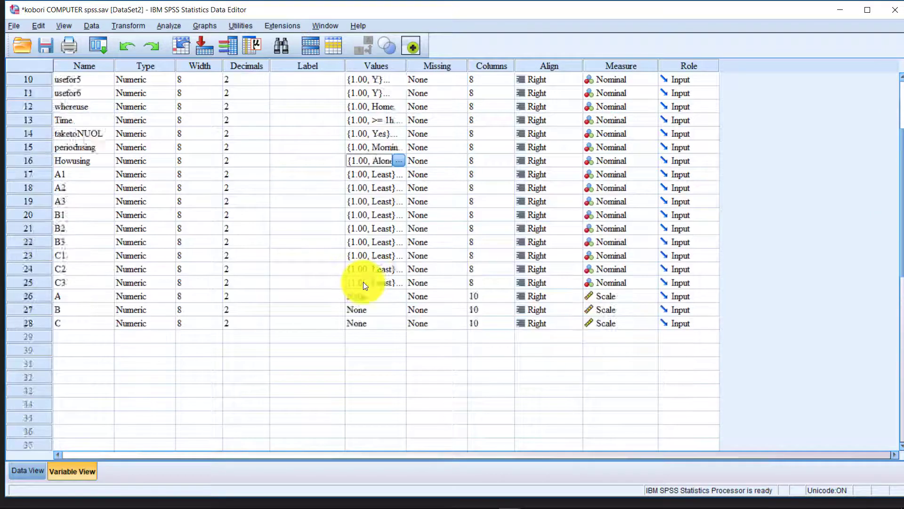
scroll(330, 306, down, 6)
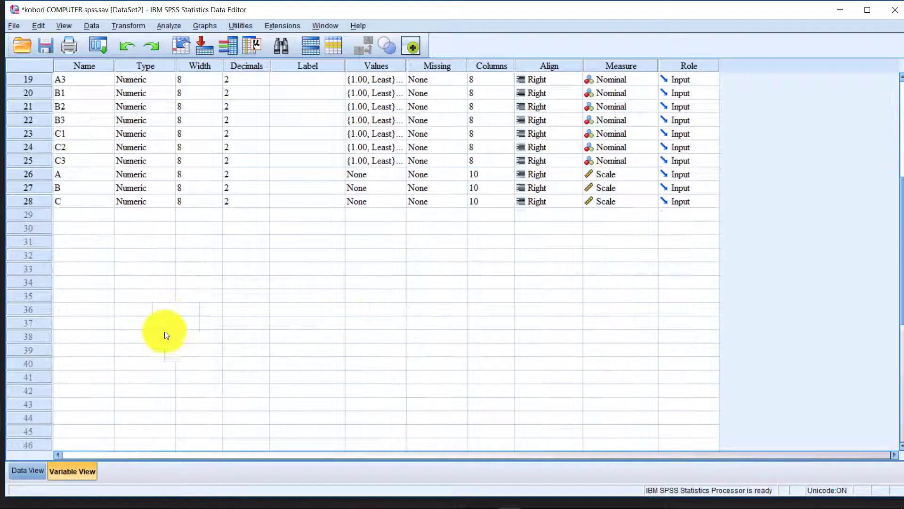
Back in Data View, inspect columns A and C and empty cells under Class.
click(37, 470)
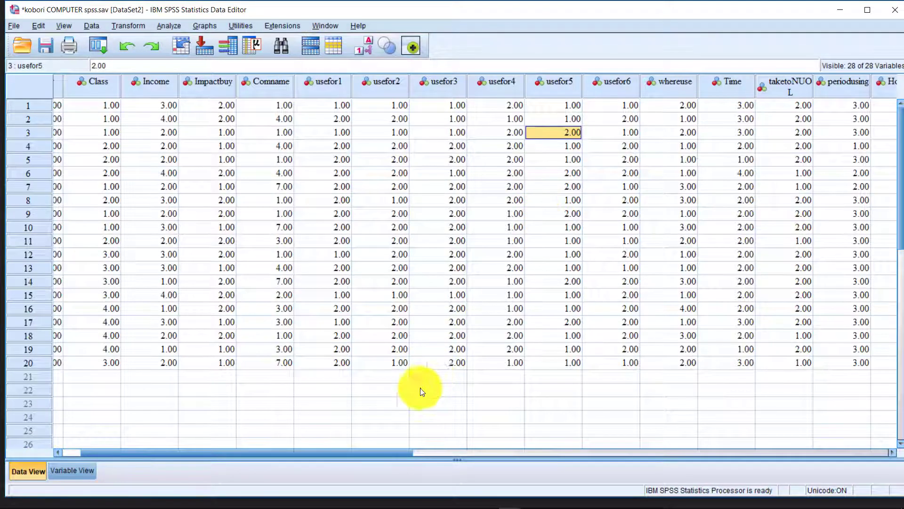
drag(397, 446, 736, 465)
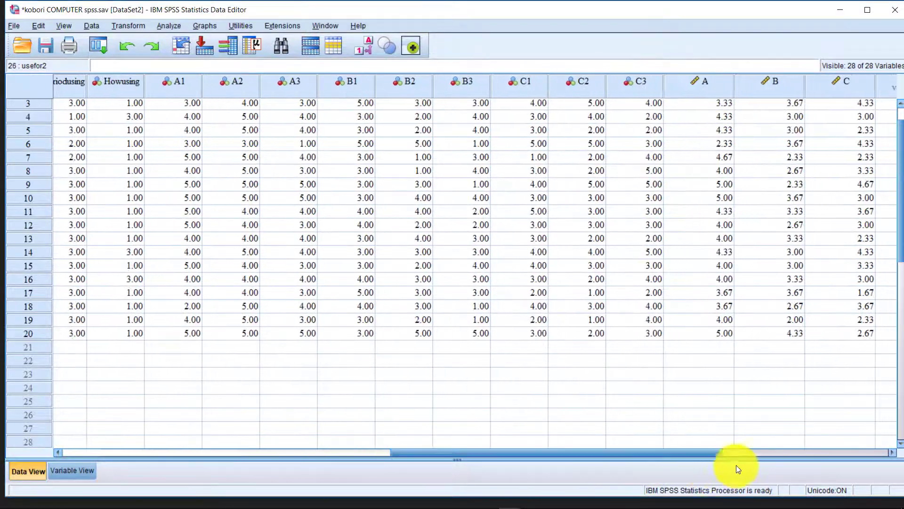
click(717, 88)
click(883, 82)
click(790, 89)
click(555, 404)
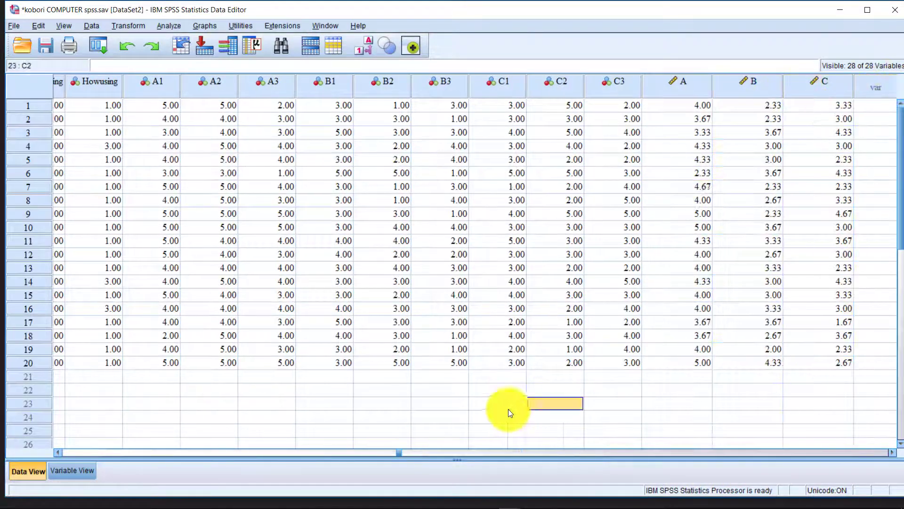
drag(398, 453, 58, 448)
click(139, 416)
click(166, 28)
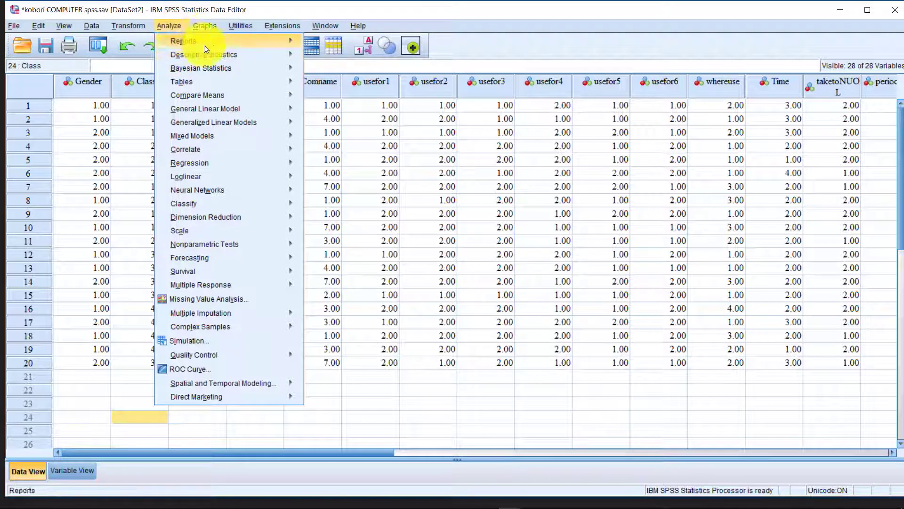
Open the Frequencies analysis, close it unrun, then reopen it.
mouse_move(221, 54)
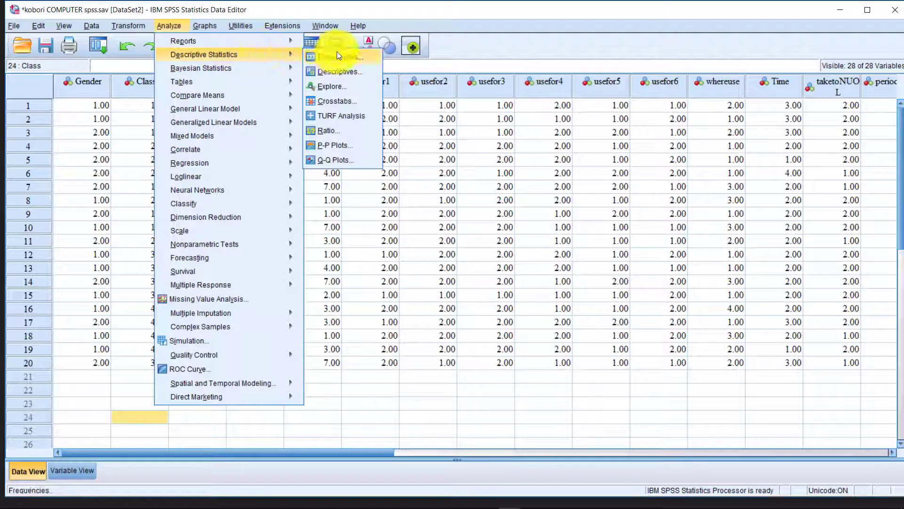
click(363, 57)
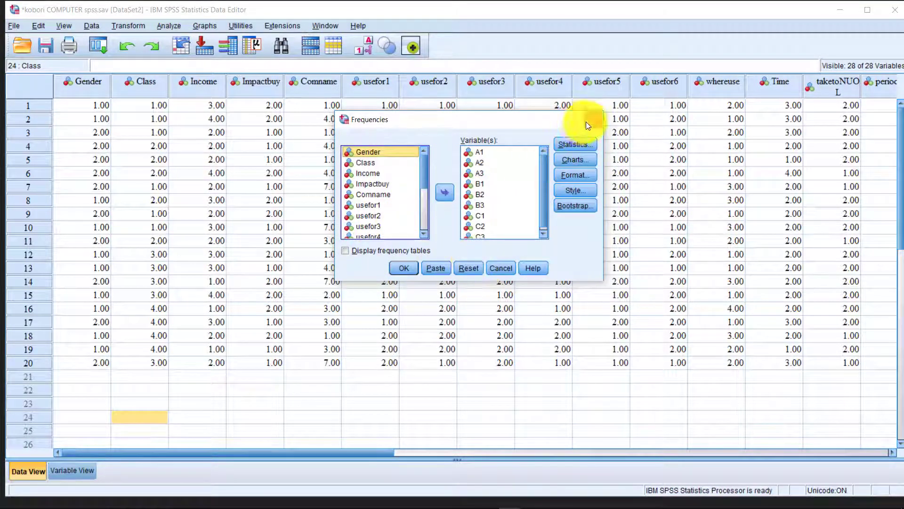
click(593, 119)
click(141, 25)
mouse_move(167, 24)
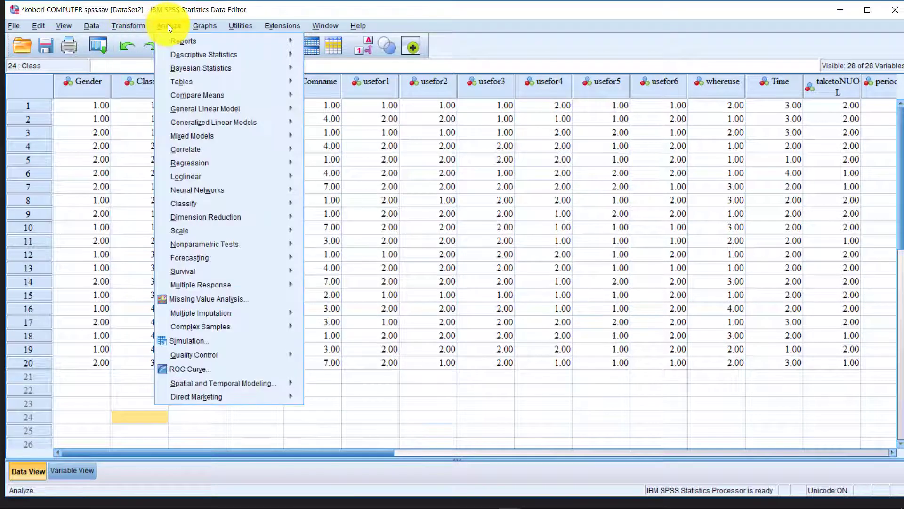
mouse_move(191, 55)
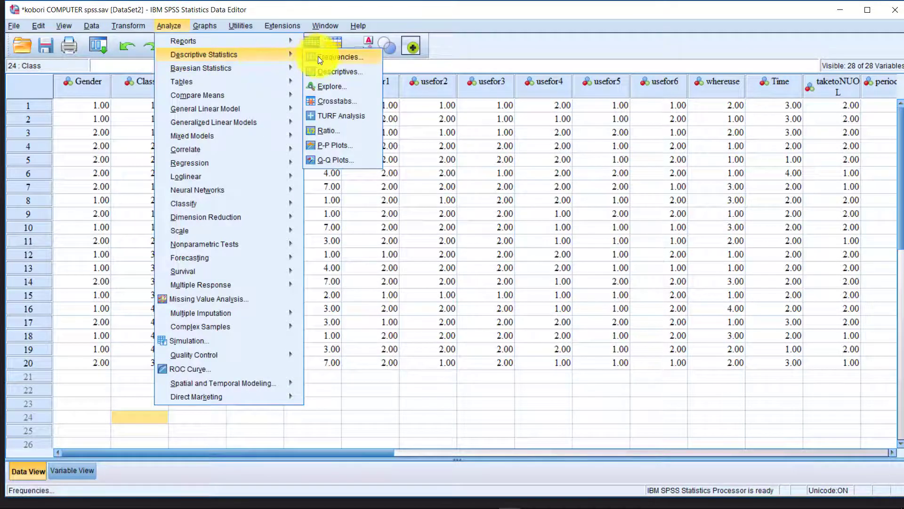
click(340, 57)
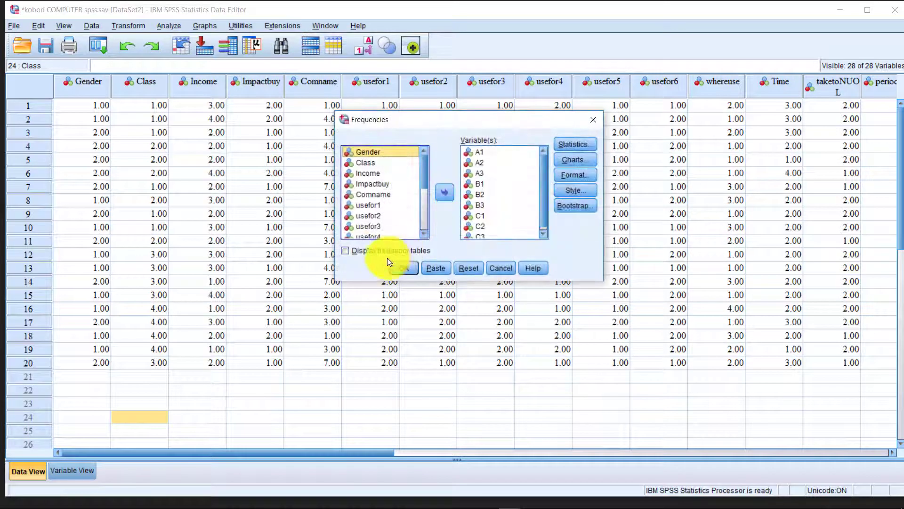
Toggle frequency tables and move all chosen variables, including B2, back to the source list.
click(355, 253)
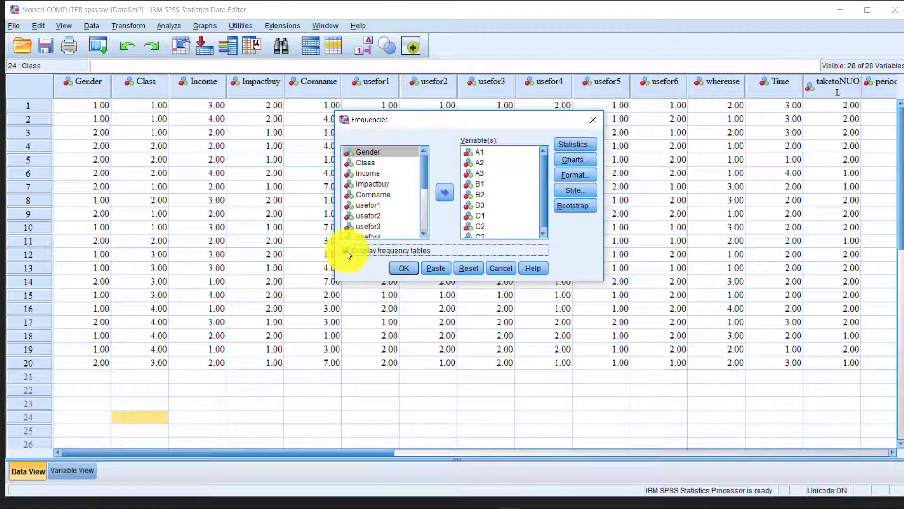
click(500, 197)
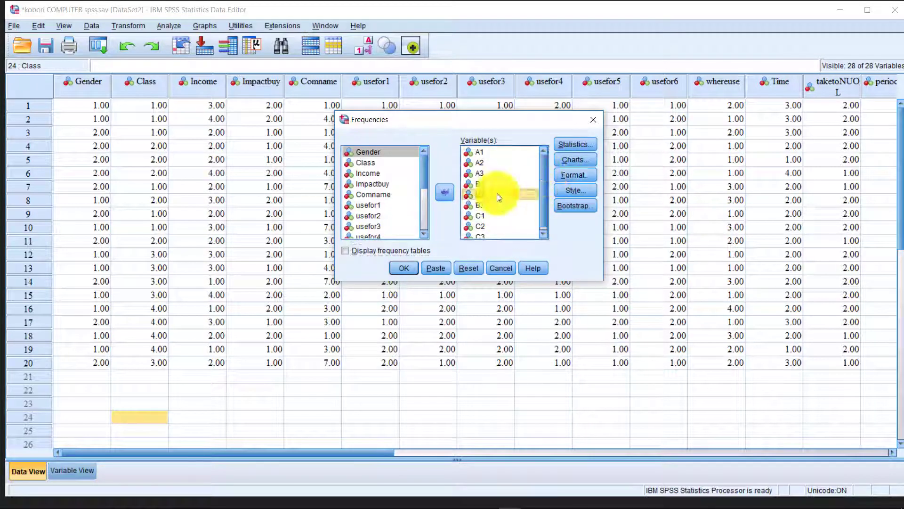
key(ctrl+a)
click(446, 191)
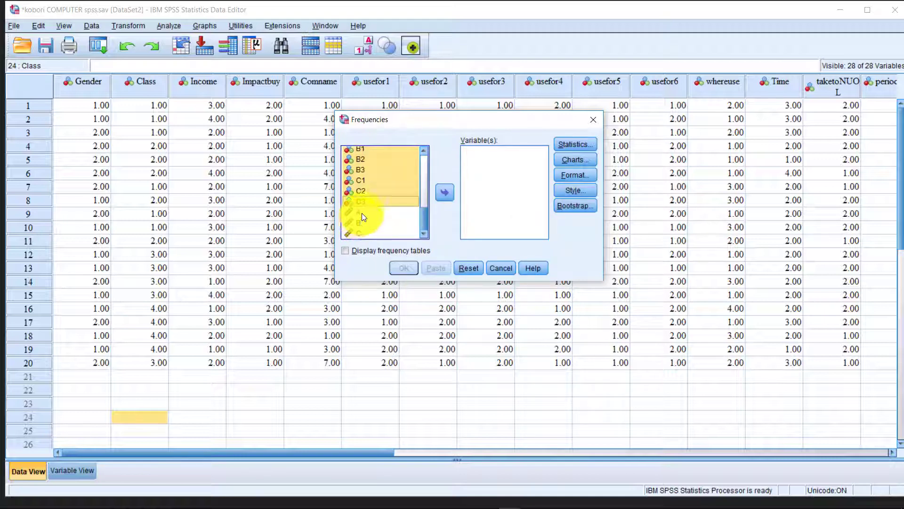
click(361, 216)
scroll(387, 179, up, 3)
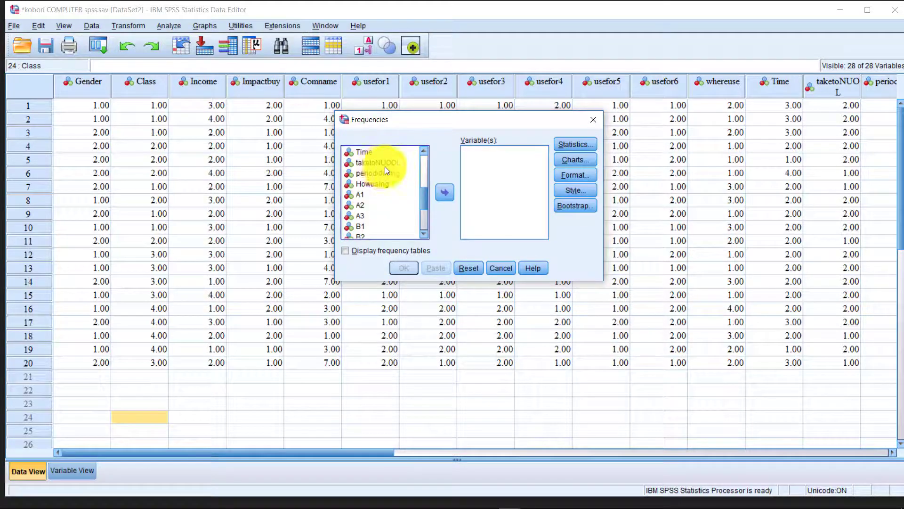
Review the Mean and Std. deviation statistics options, then cancel Frequencies without running it.
click(576, 144)
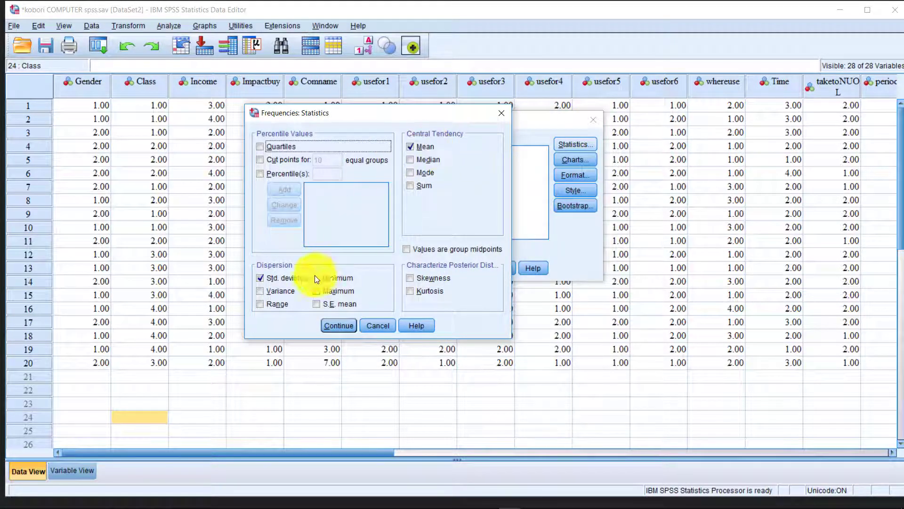
click(349, 326)
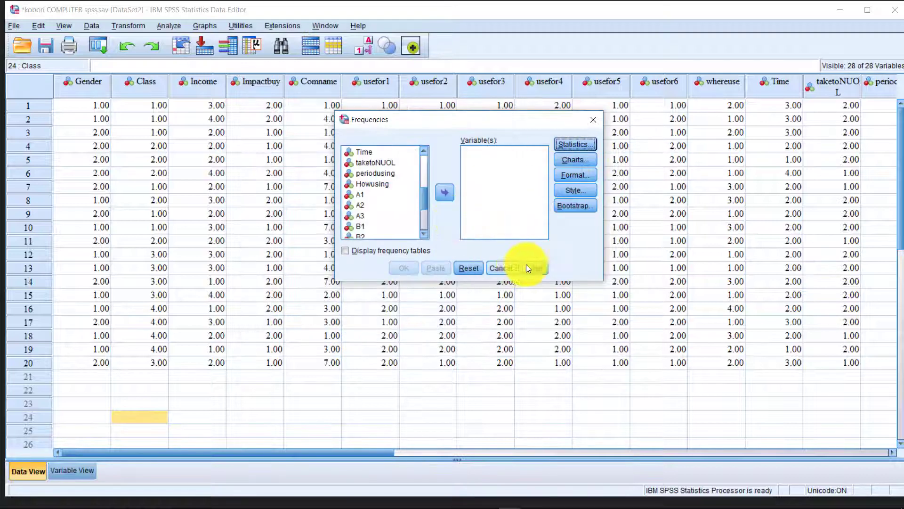
click(497, 268)
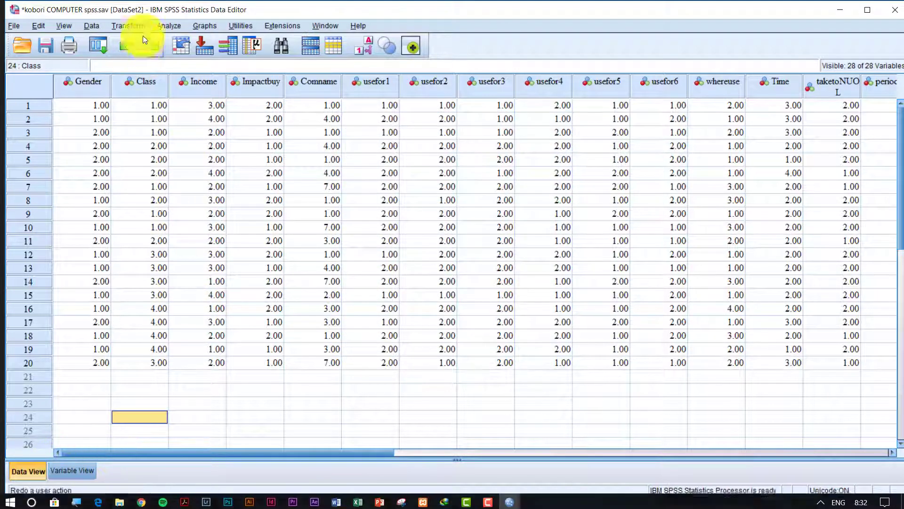
click(165, 26)
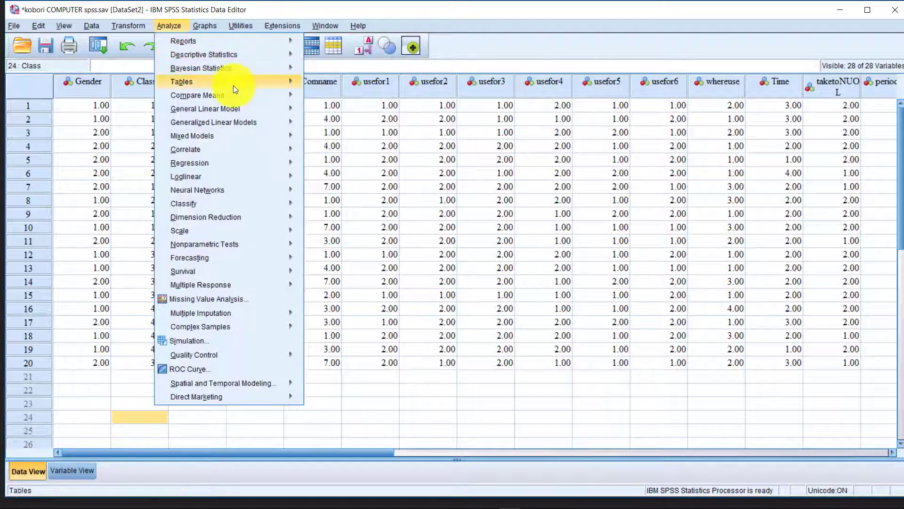
mouse_move(272, 94)
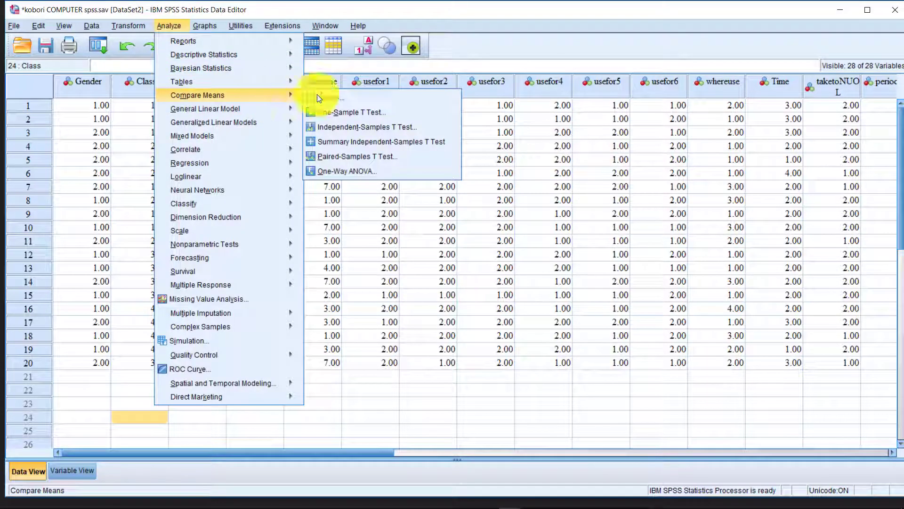
click(366, 126)
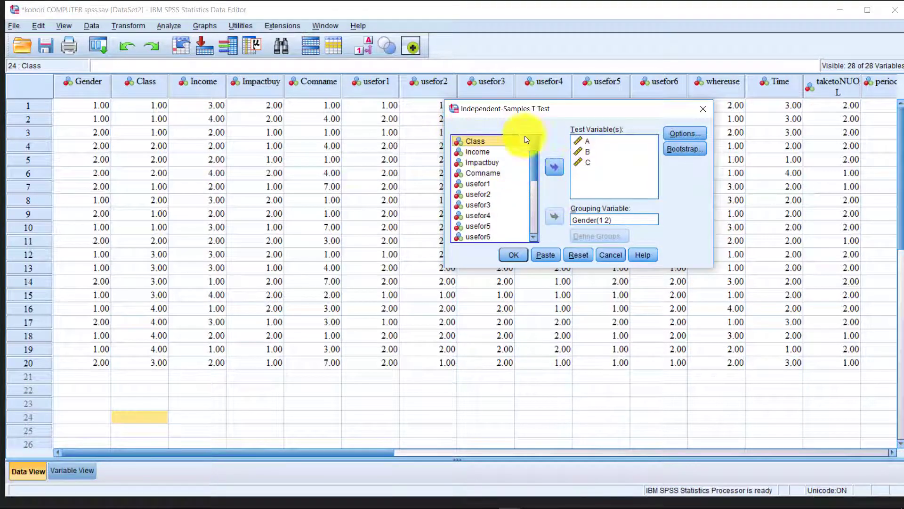
click(609, 216)
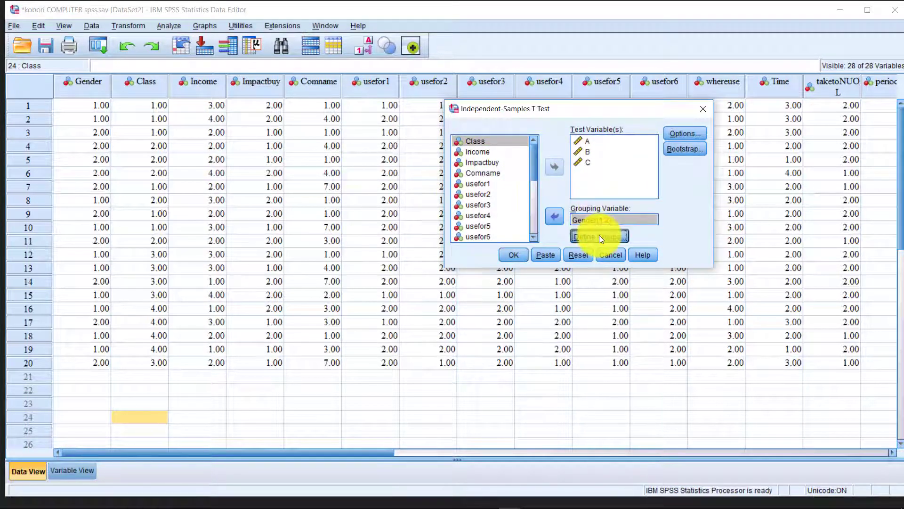
click(599, 235)
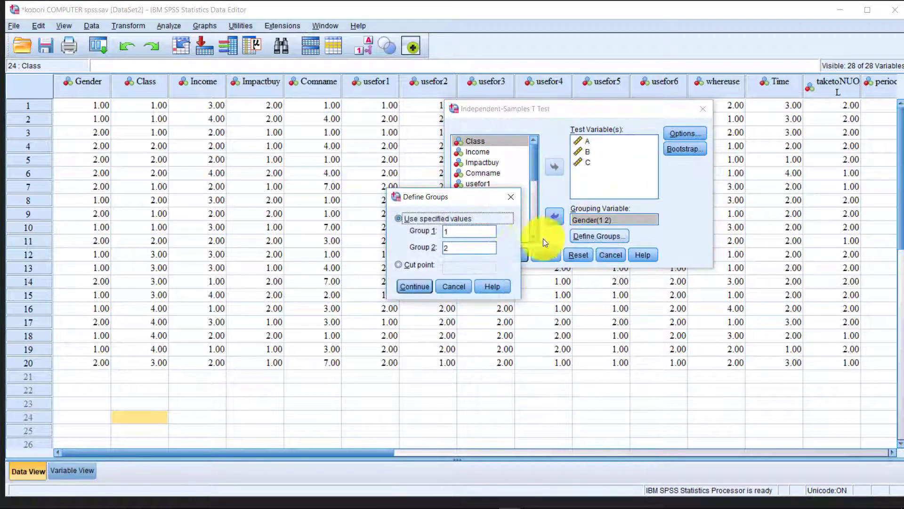
click(439, 290)
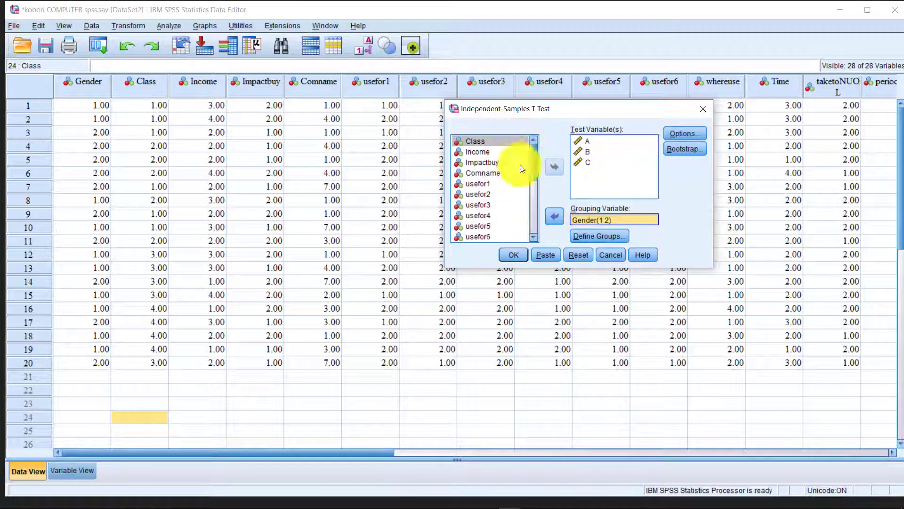
click(533, 208)
click(533, 204)
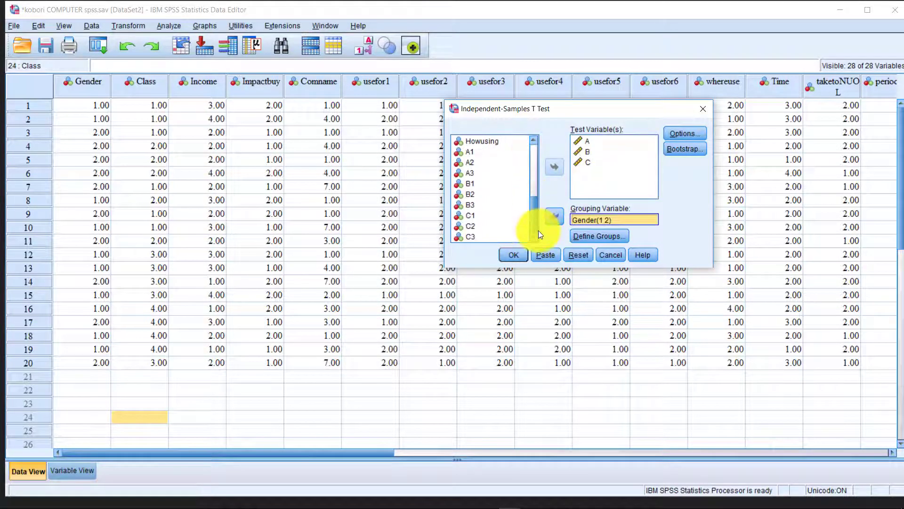
click(592, 141)
click(592, 153)
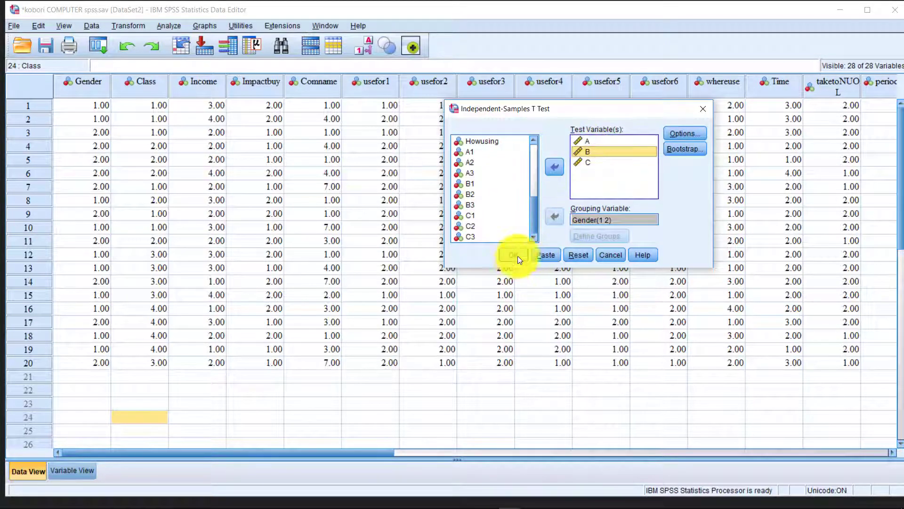
click(698, 112)
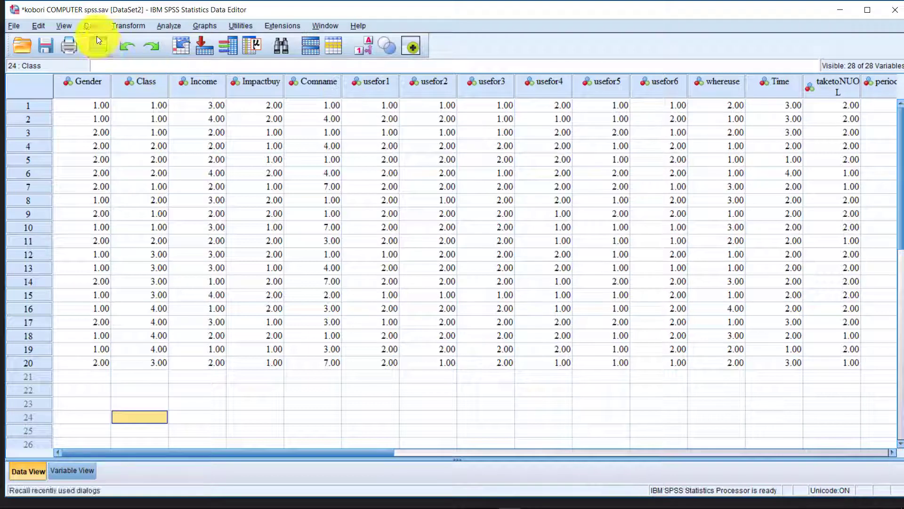
Open One-Way ANOVA via Compare Means with A, B, C dependents and Comname as factor.
click(137, 26)
mouse_move(194, 26)
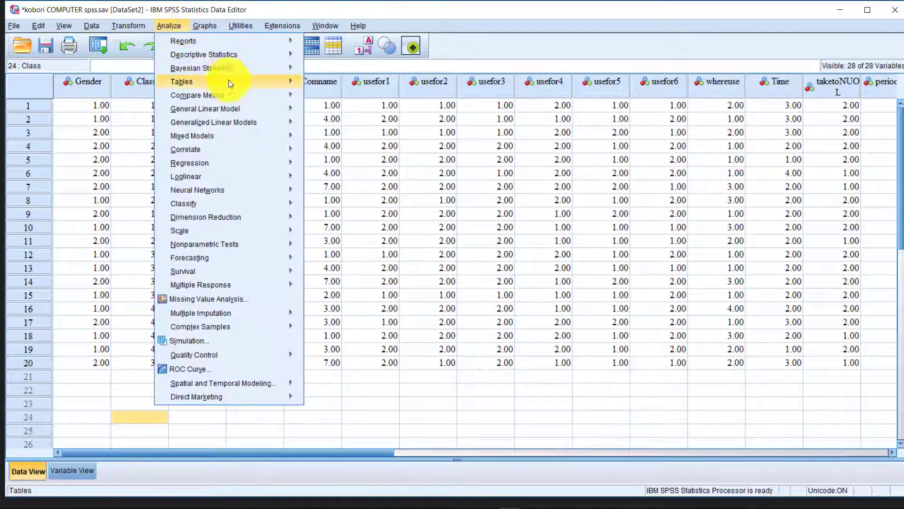
mouse_move(271, 95)
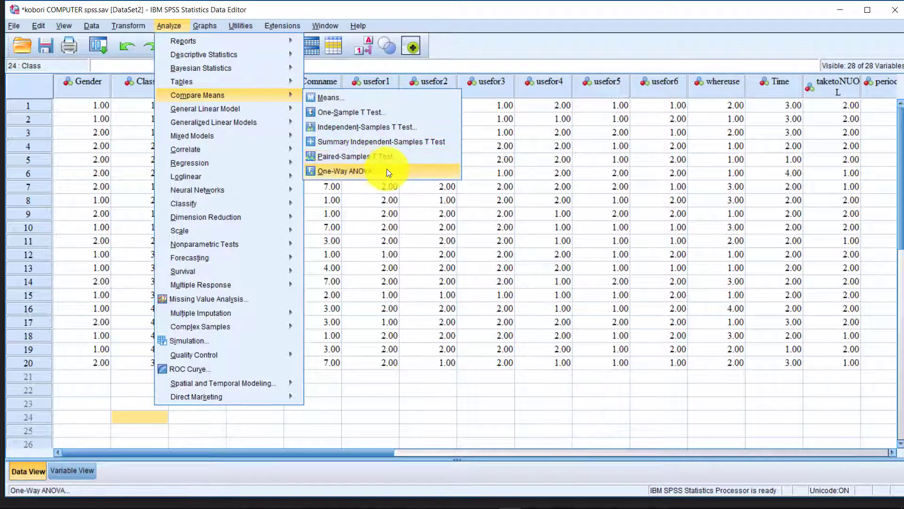
click(387, 170)
drag(478, 288, 479, 289)
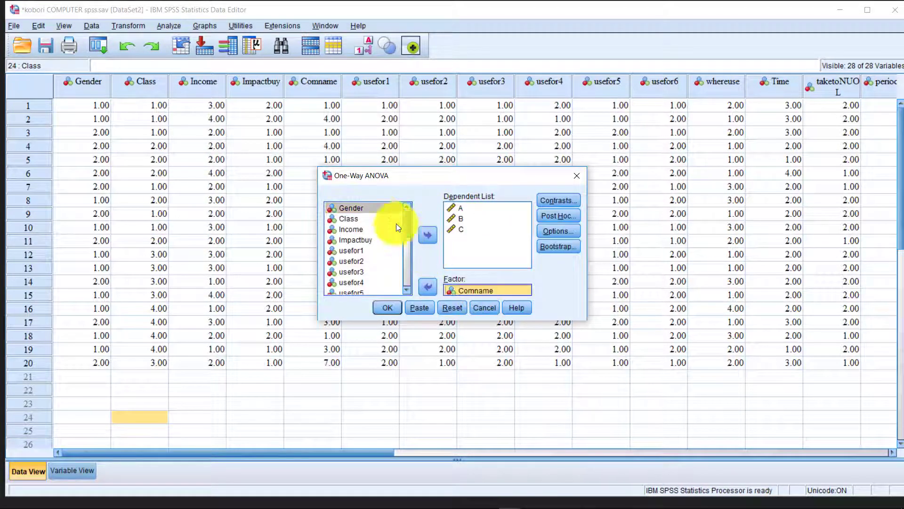
Browse the variable list, selecting Class, Income, usefor1 and Gender, then close the dialog.
click(372, 240)
click(370, 250)
click(360, 230)
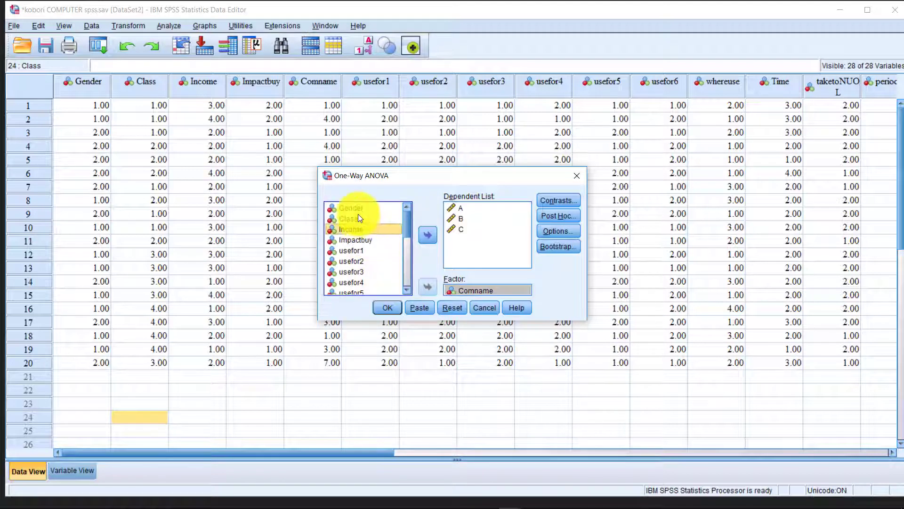
click(358, 217)
click(351, 230)
click(351, 249)
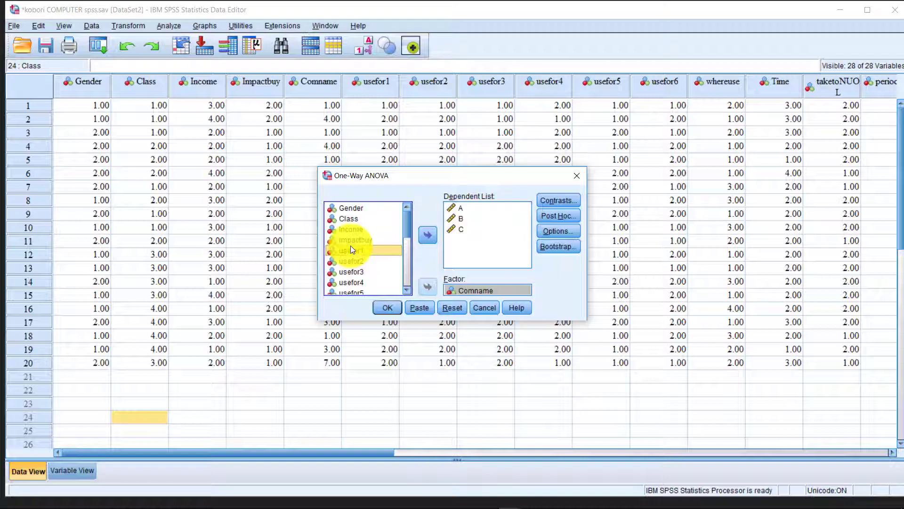
click(368, 229)
click(357, 209)
click(370, 227)
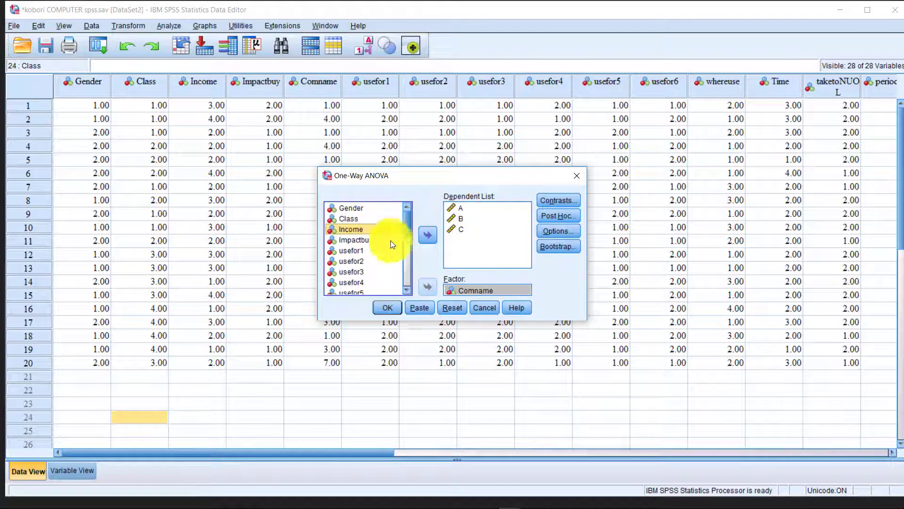
click(402, 308)
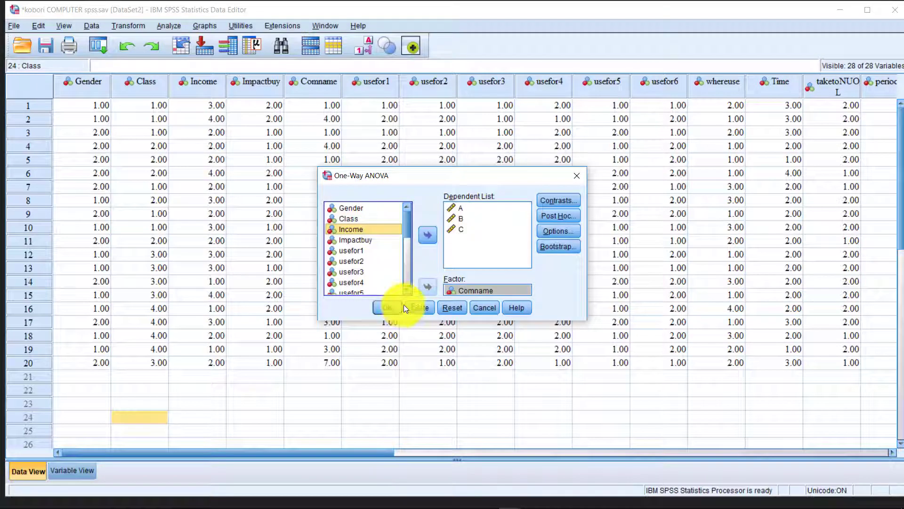
click(578, 176)
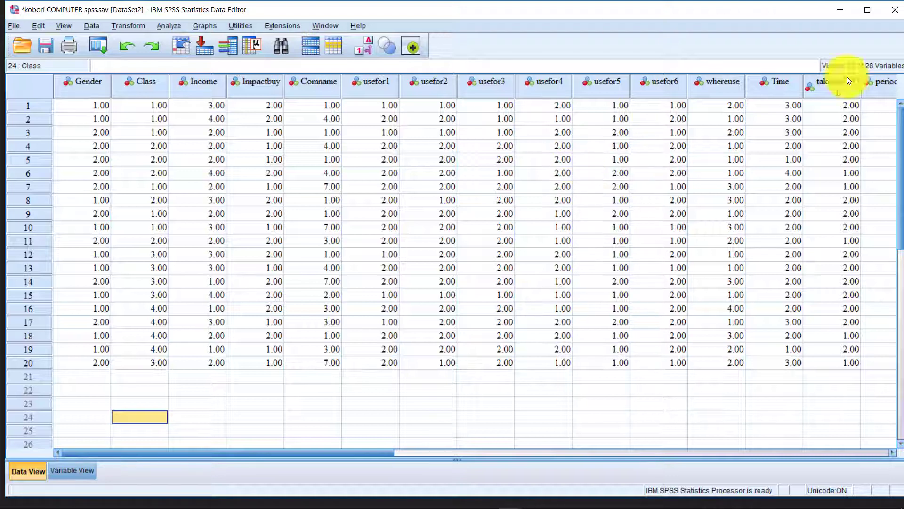
Check data values such as Impactbuy in row 17 and whereuse in row 9.
click(322, 254)
click(281, 325)
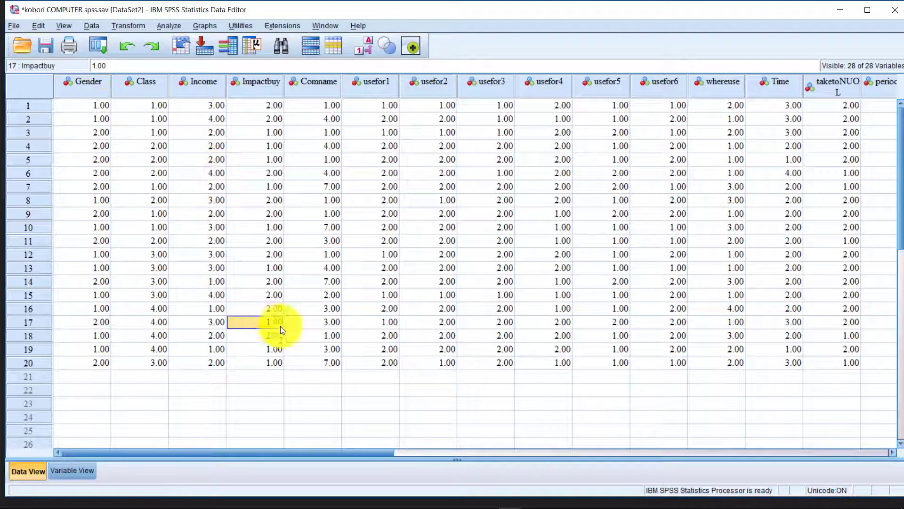
click(405, 376)
click(733, 210)
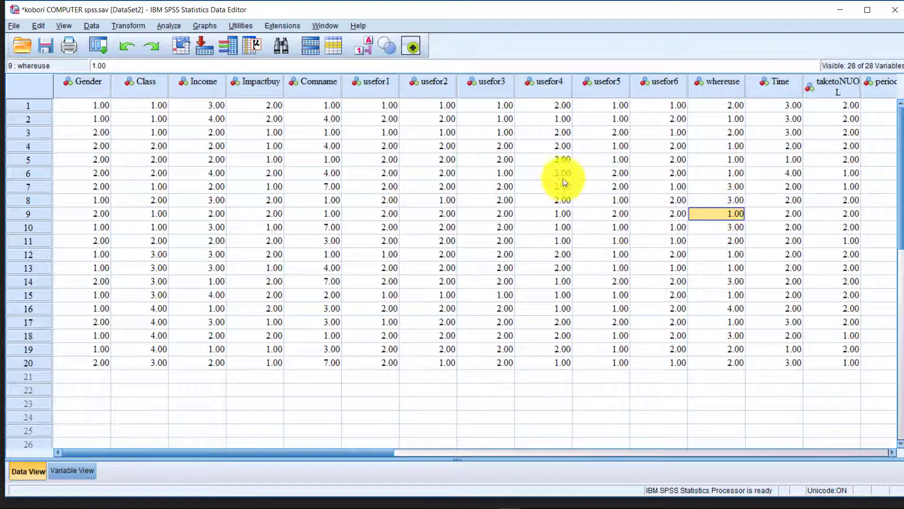